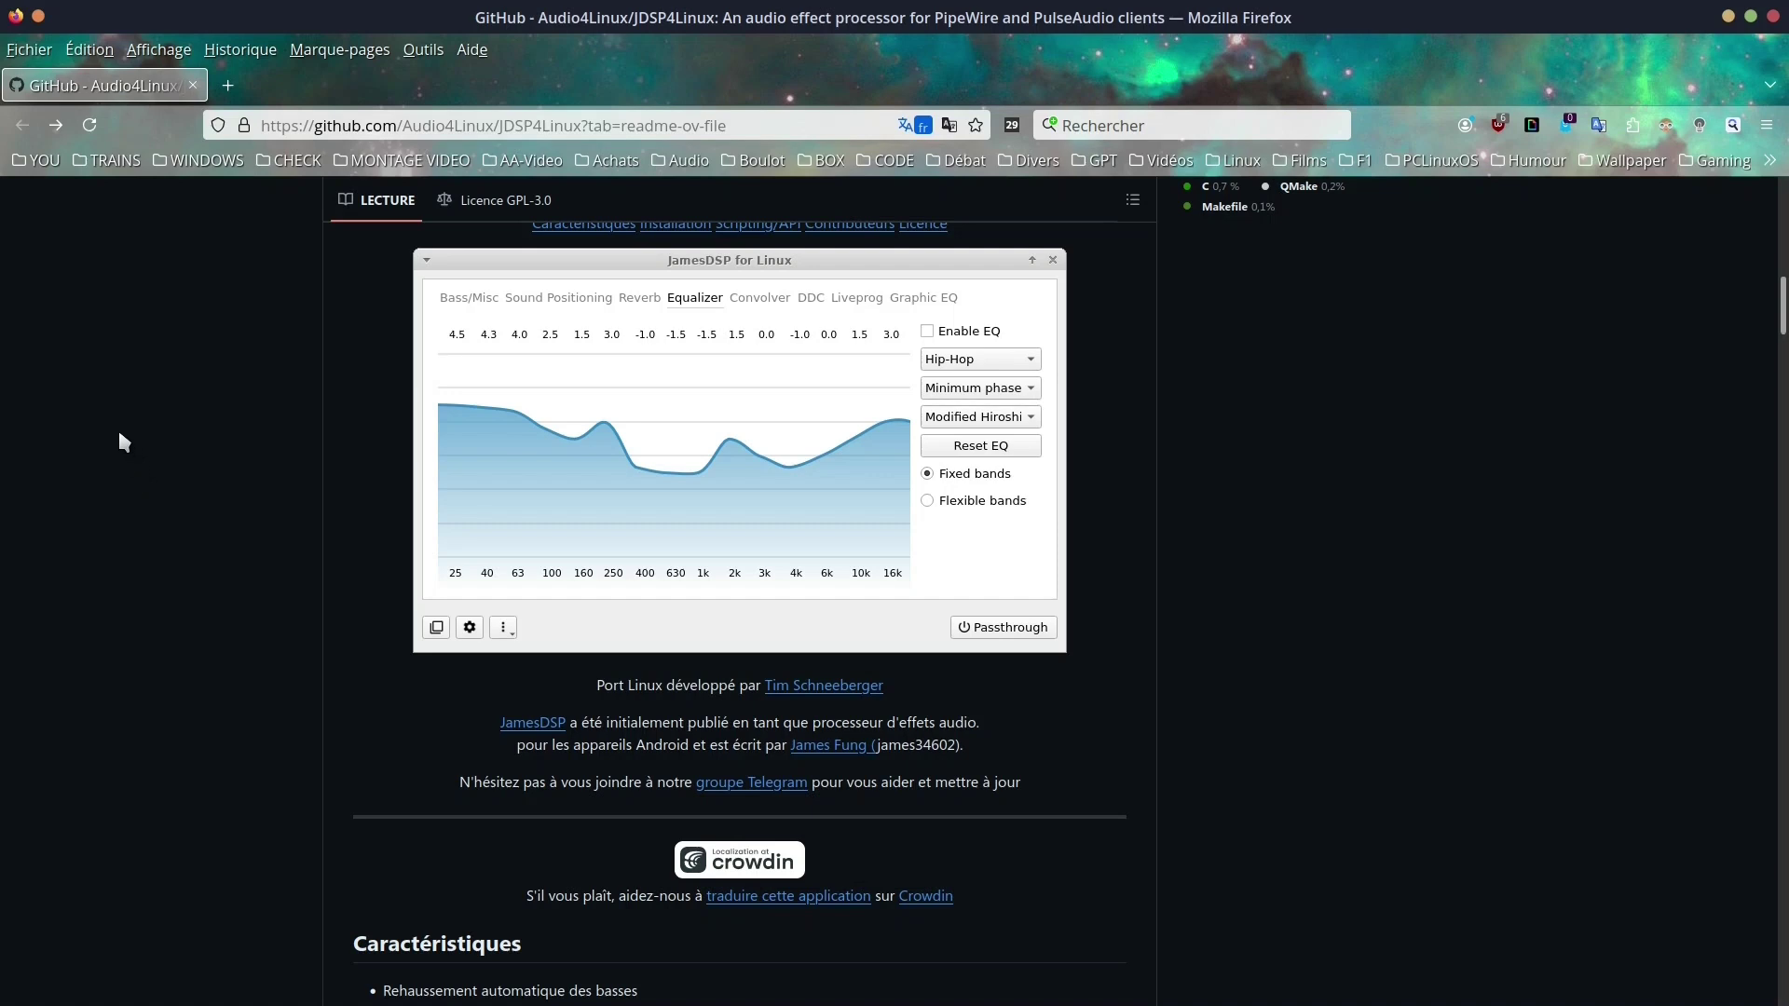
# Read through the JDSP4Linux README, covering its features, PipeWire versus PulseAudio, installation instructions, troubleshooting and screenshots.
pyautogui.scroll(-2, 121, 438)
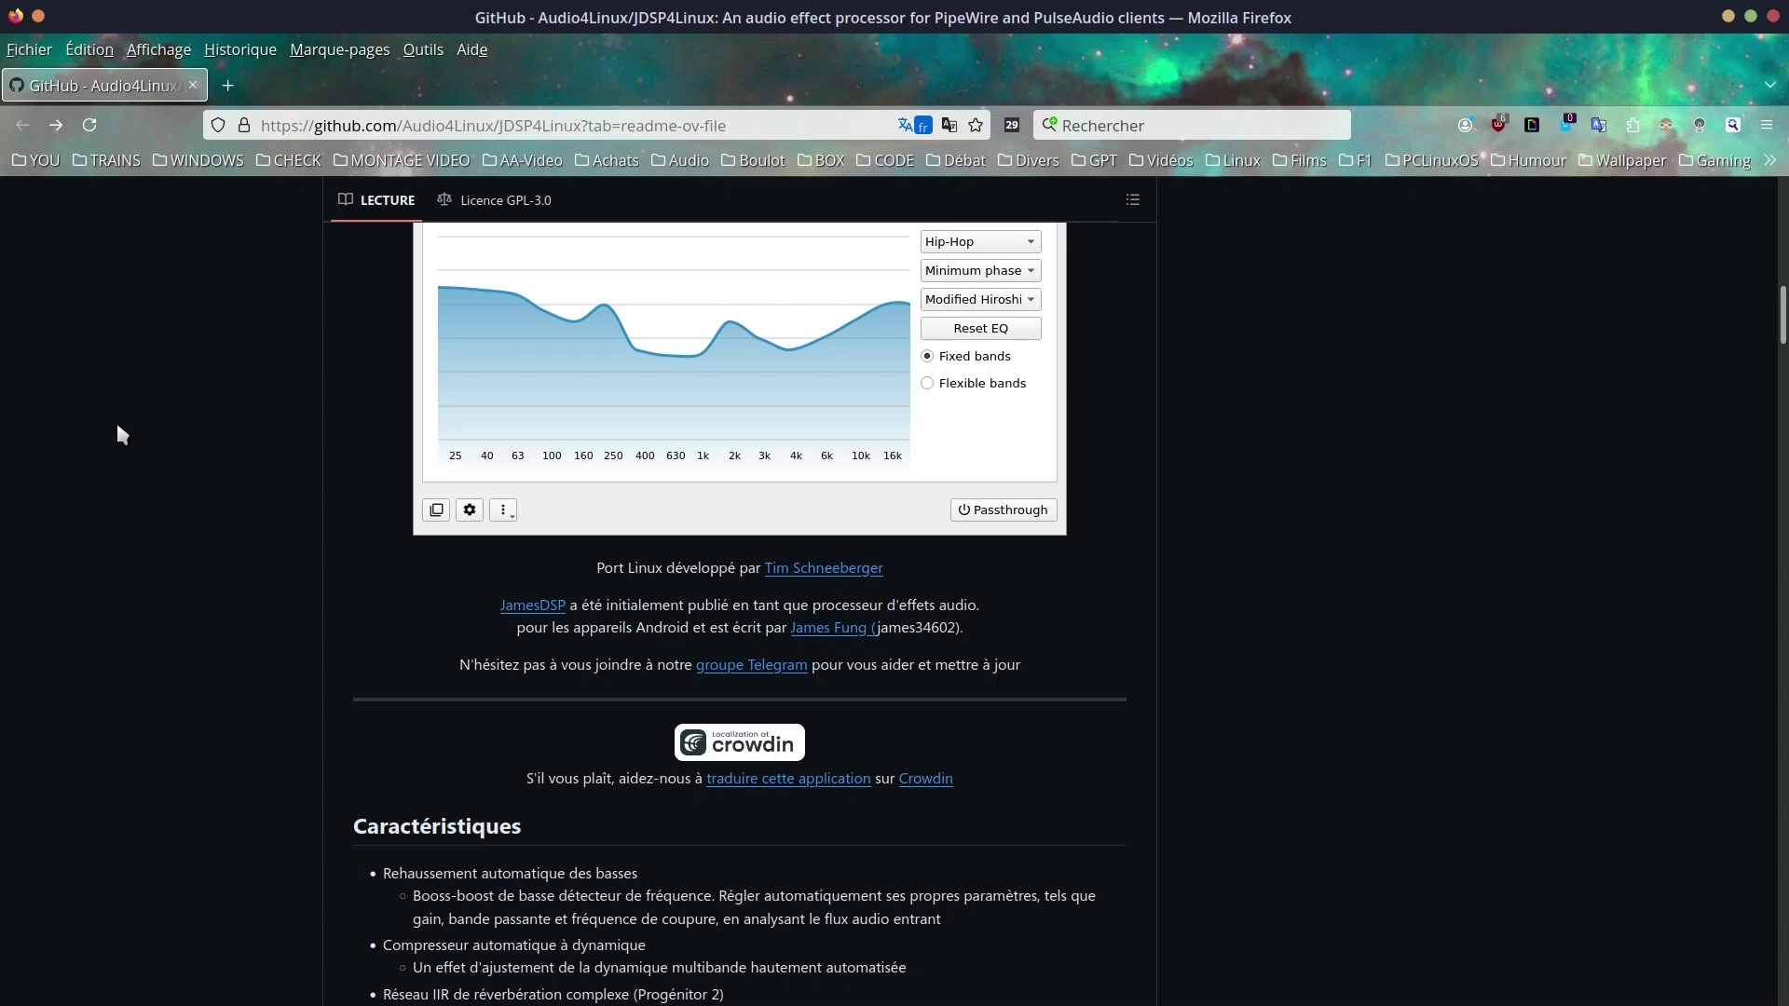
pyautogui.scroll(-4, 118, 427)
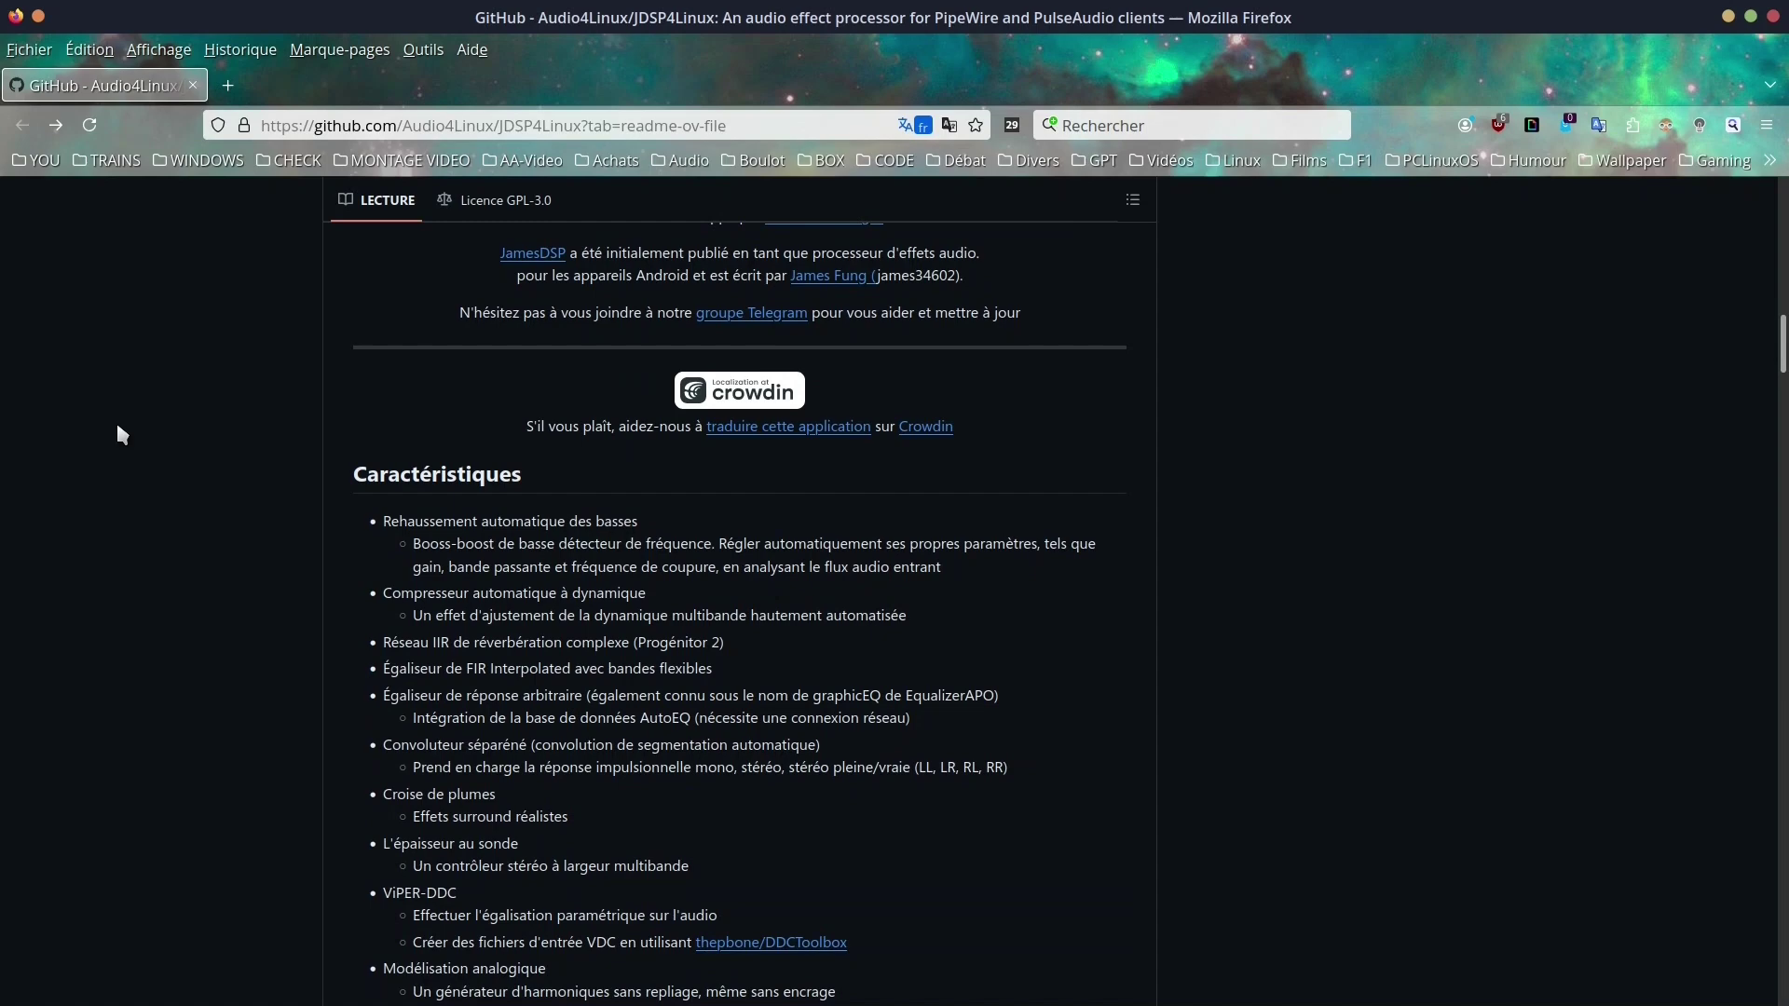
pyautogui.scroll(-5, 144, 498)
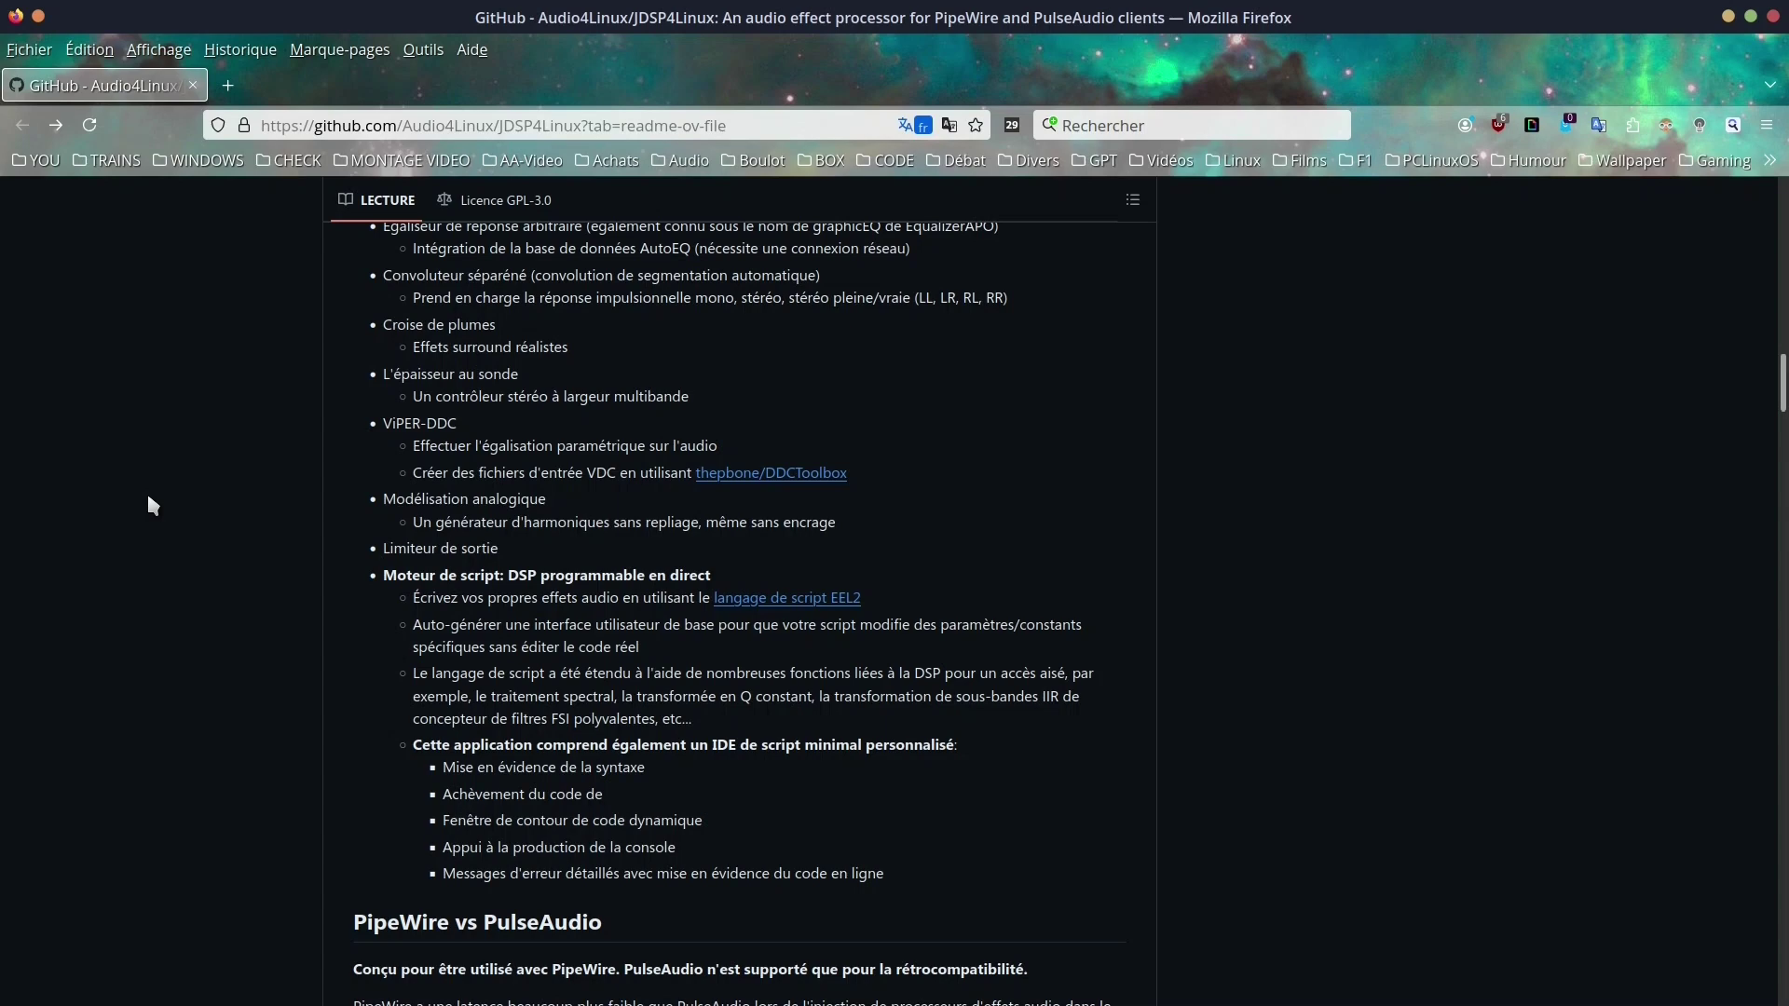
pyautogui.scroll(-6, 156, 540)
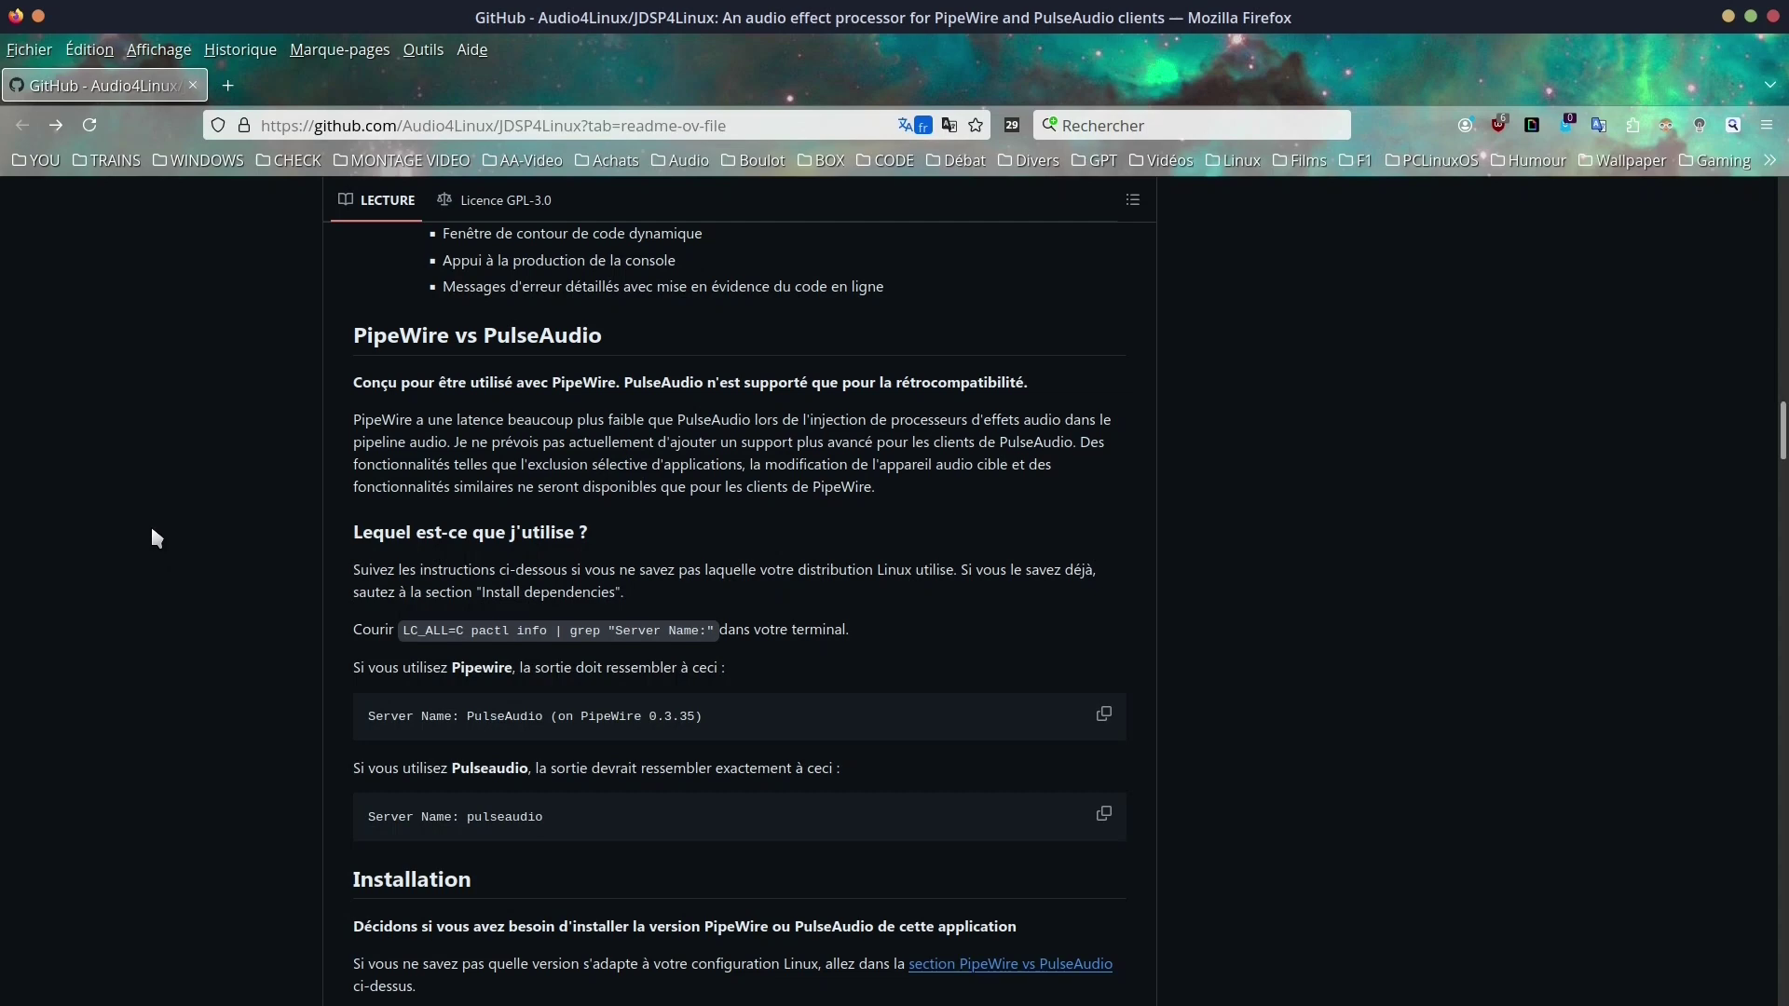
pyautogui.scroll(-6, 142, 513)
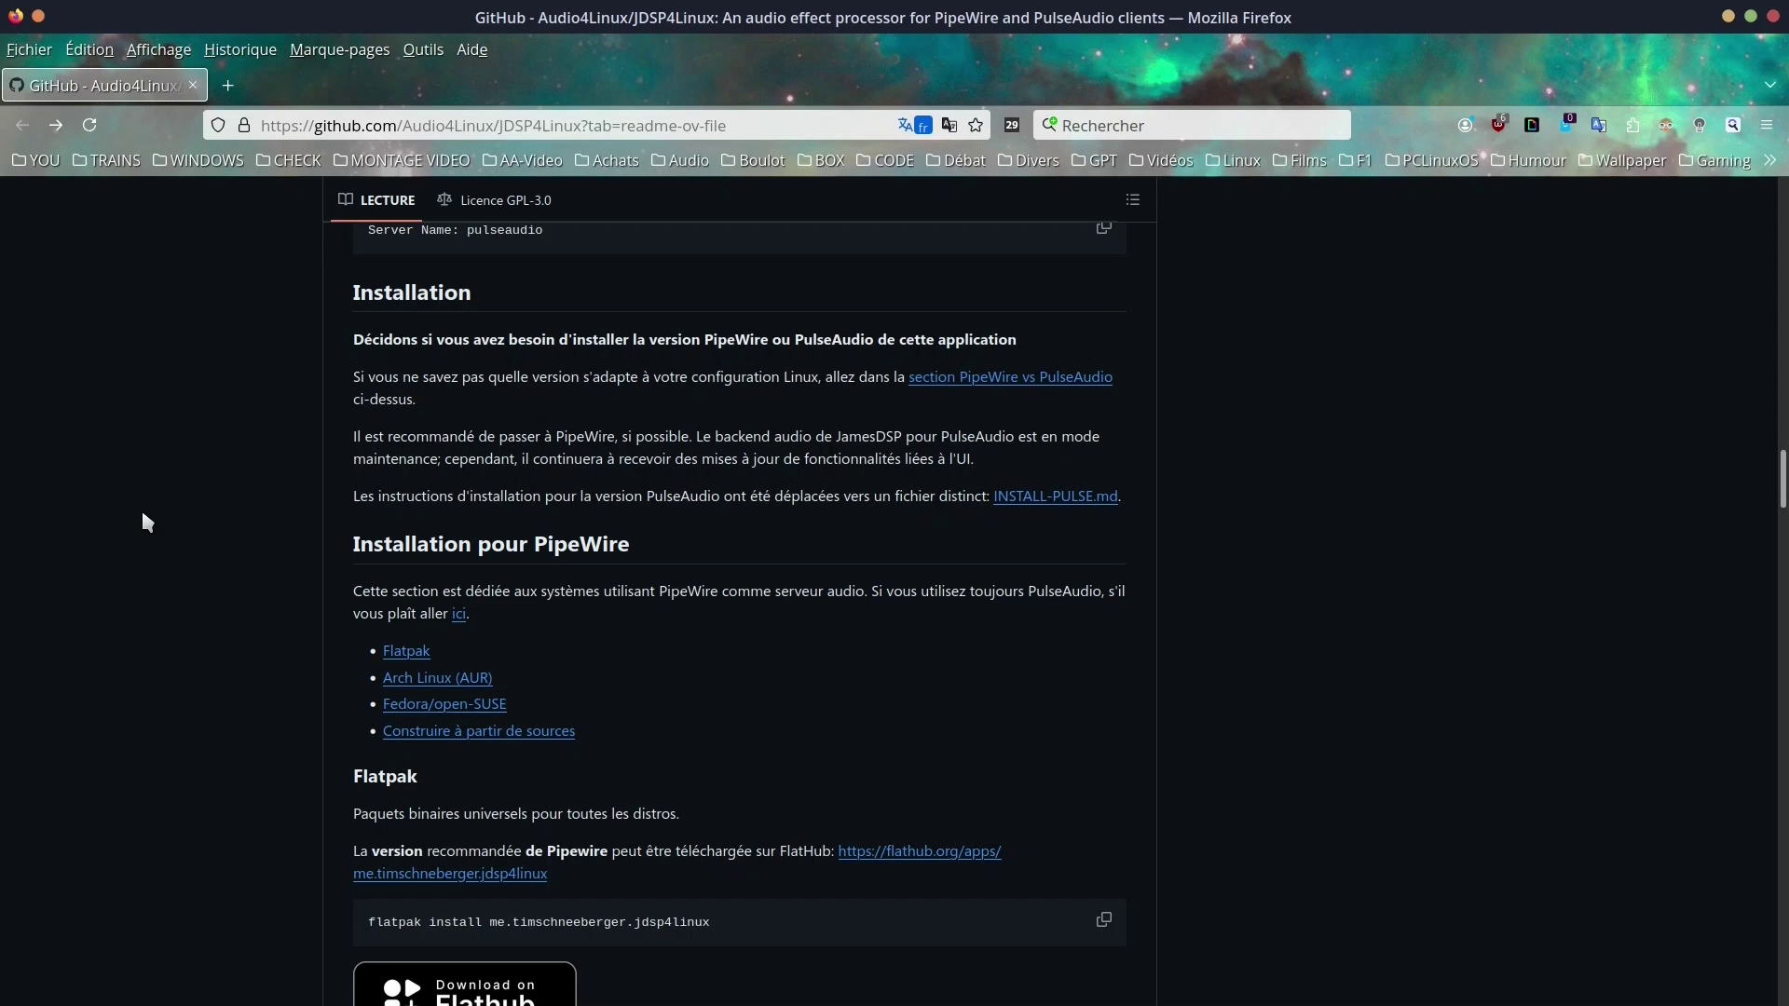
pyautogui.scroll(-1, 144, 519)
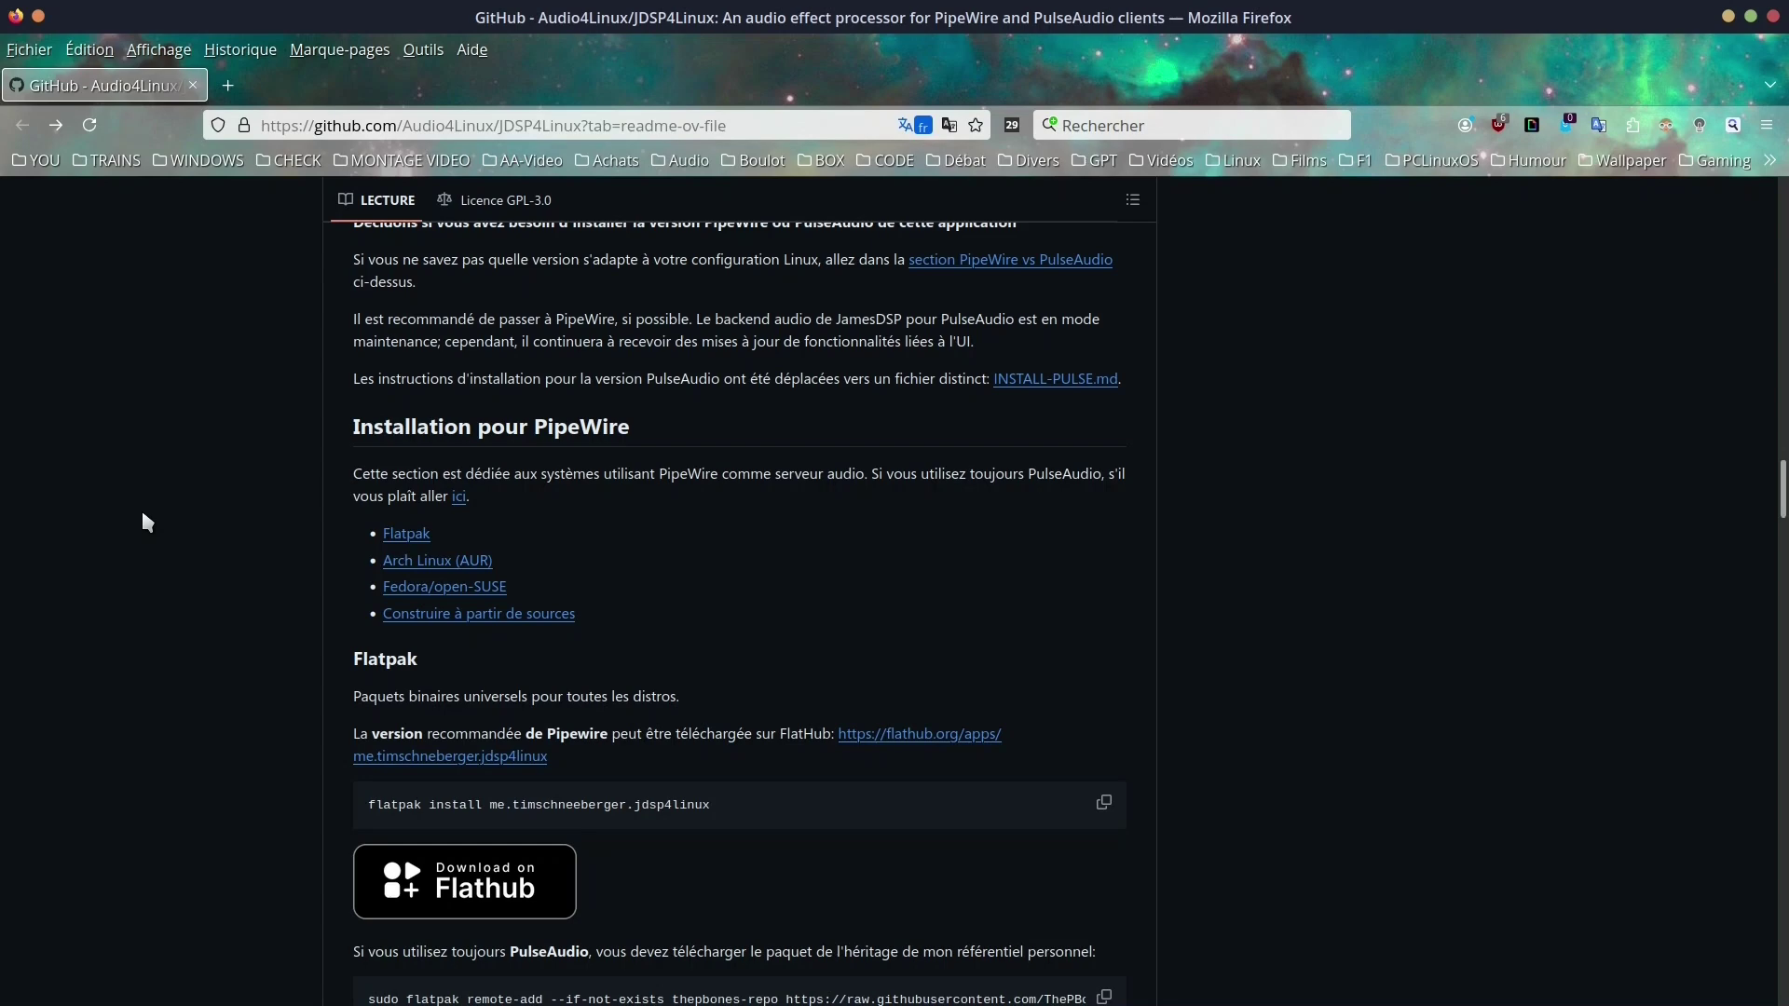
pyautogui.scroll(-5, 142, 513)
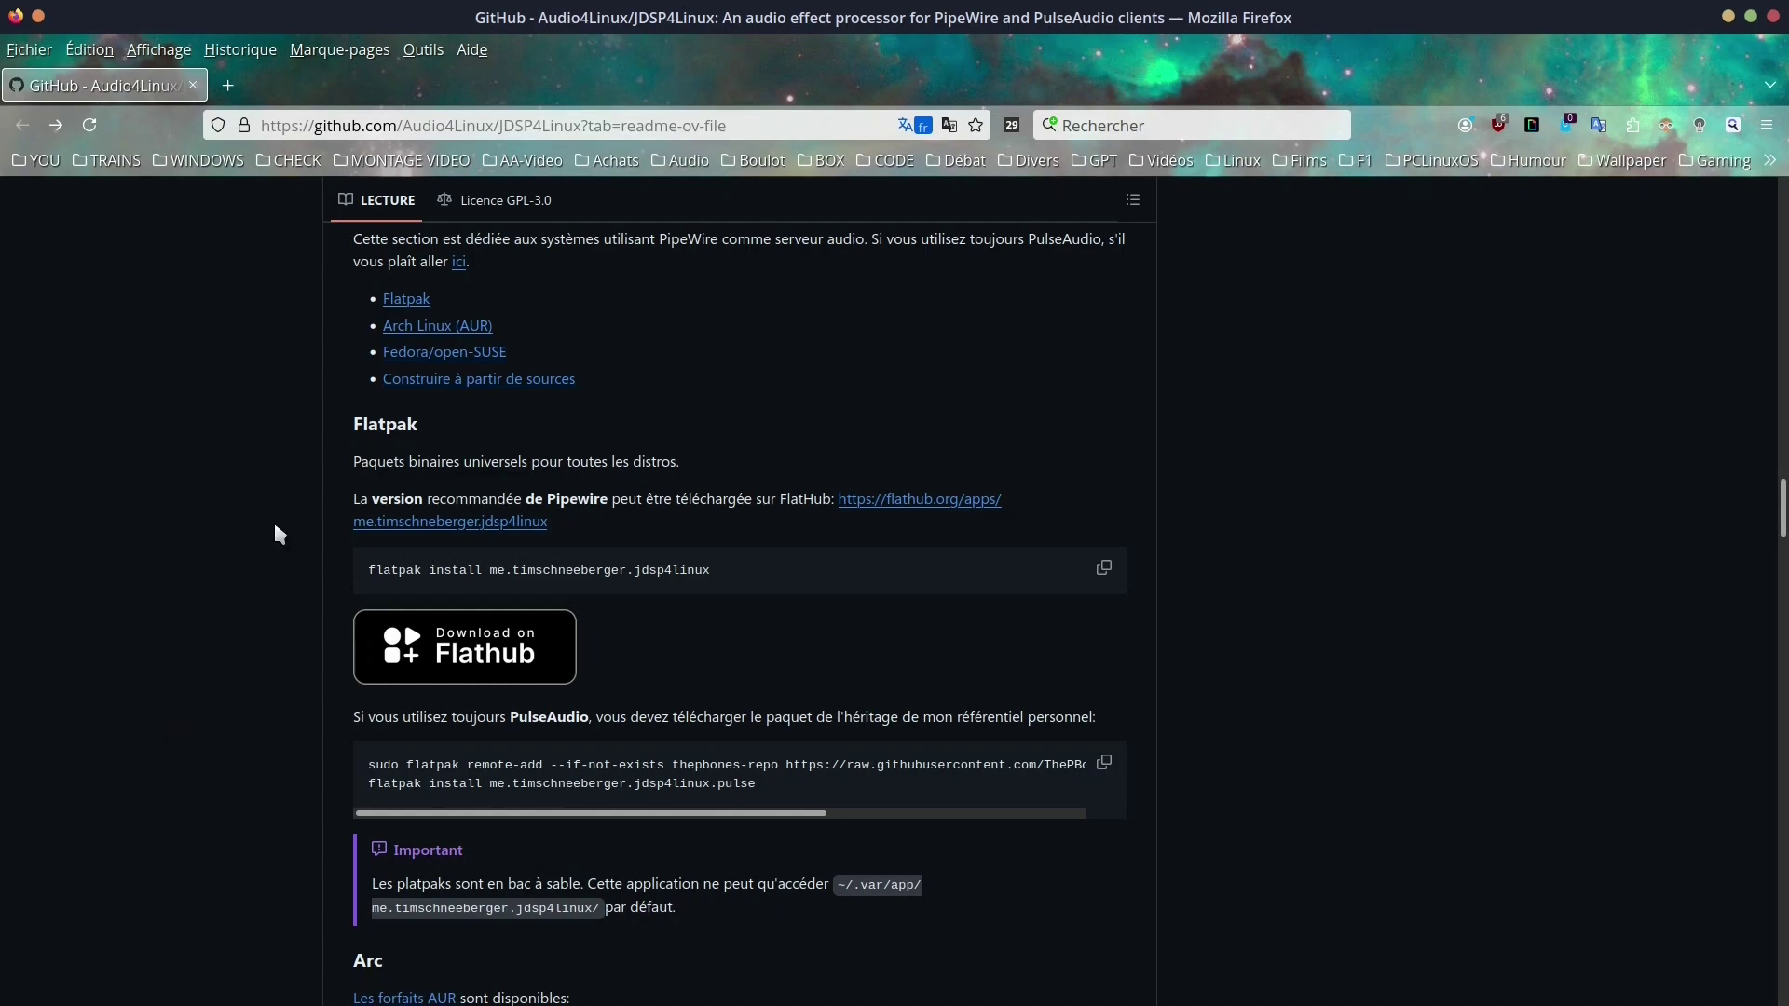
pyautogui.scroll(-5, 205, 741)
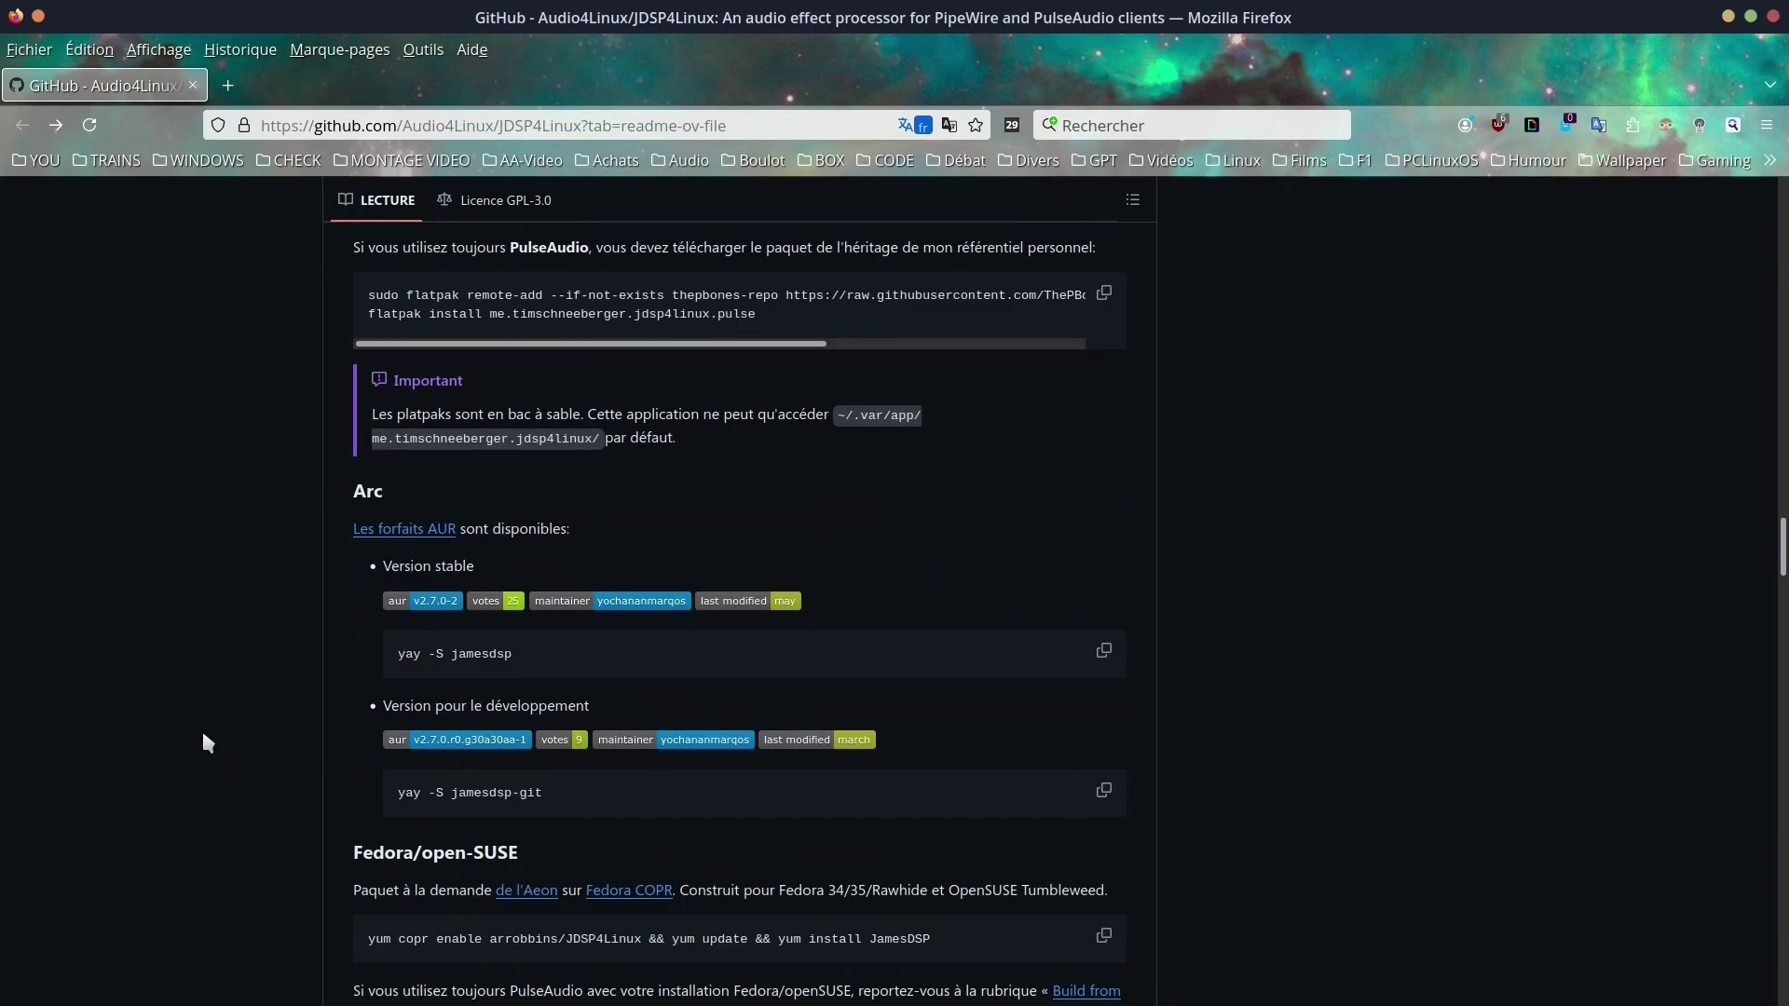
pyautogui.scroll(-4, 206, 746)
pyautogui.scroll(-5, 131, 574)
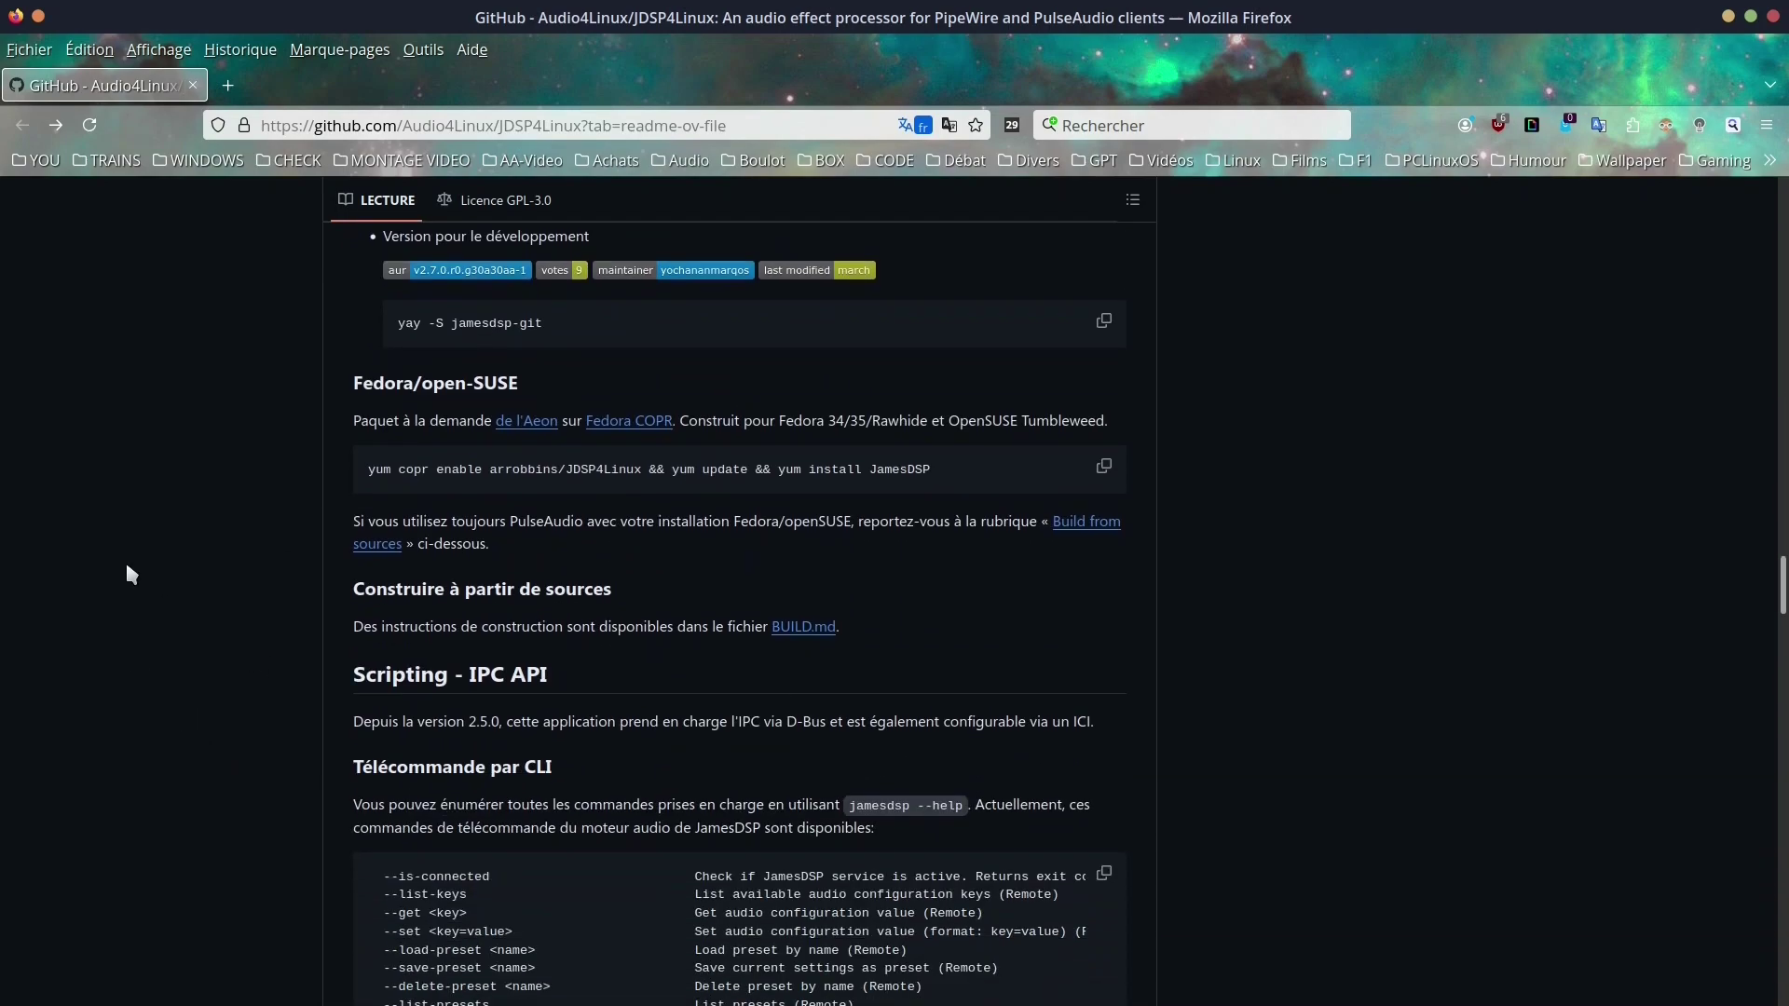
pyautogui.scroll(-10, 131, 589)
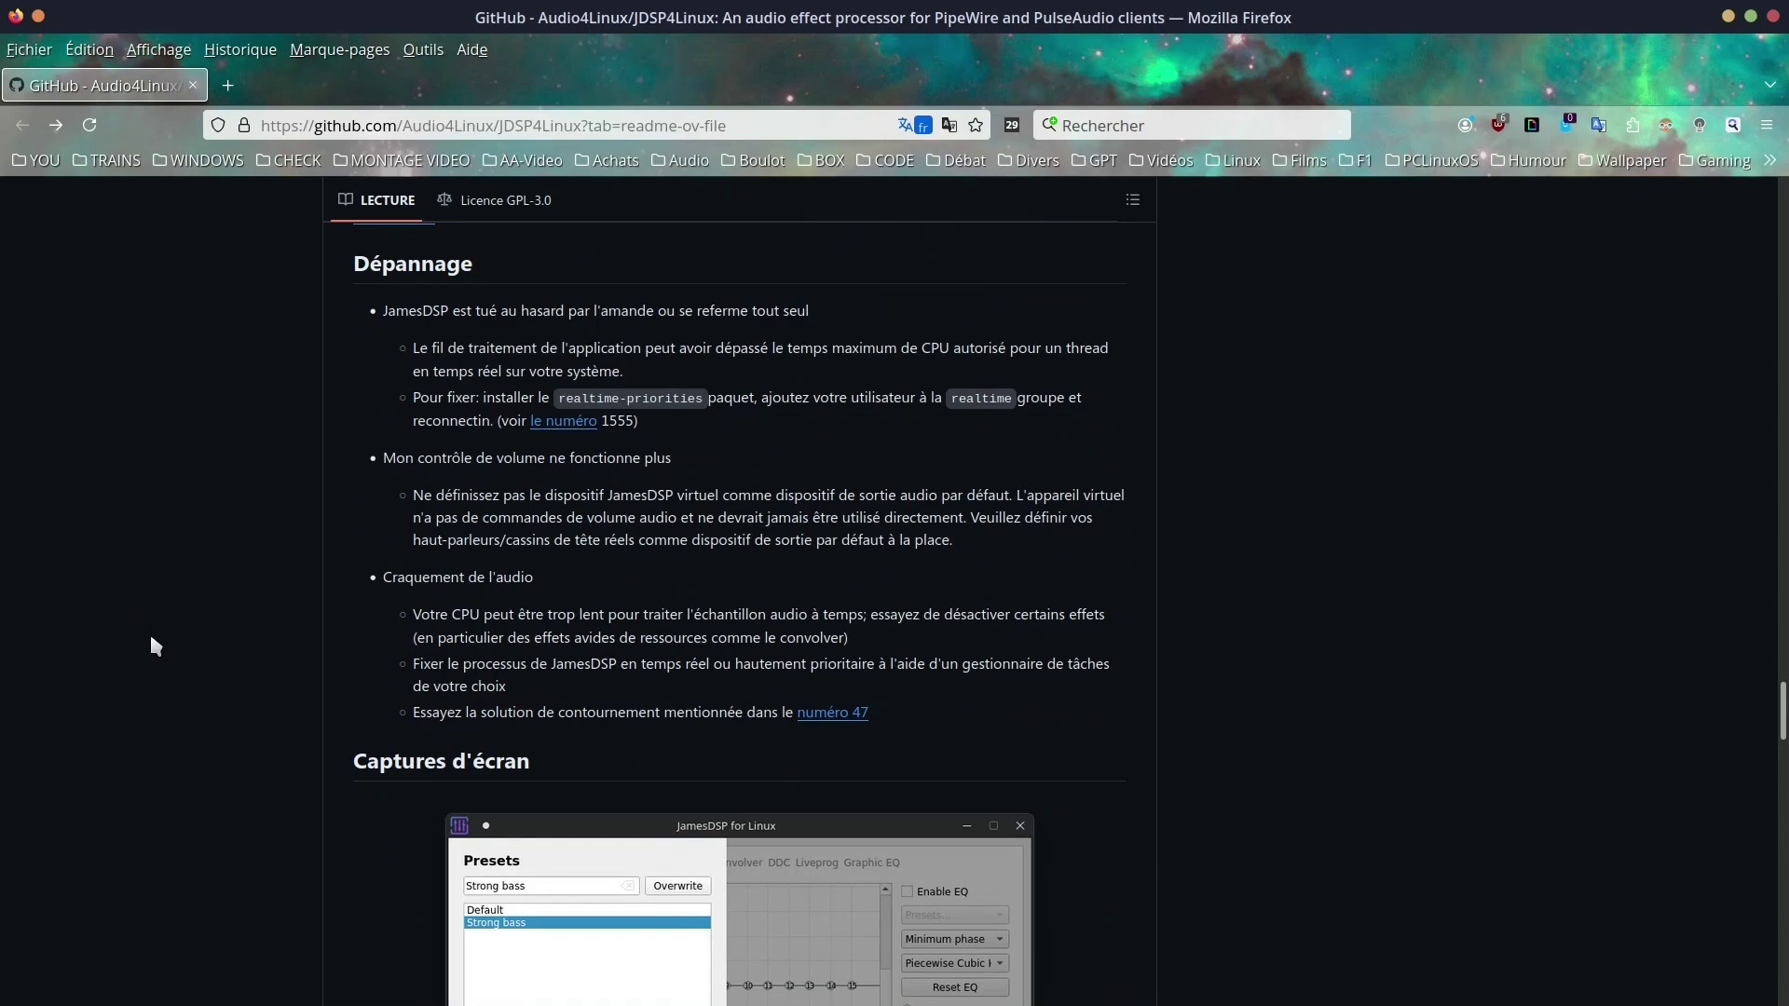
pyautogui.scroll(-10, 148, 629)
pyautogui.scroll(20, 170, 659)
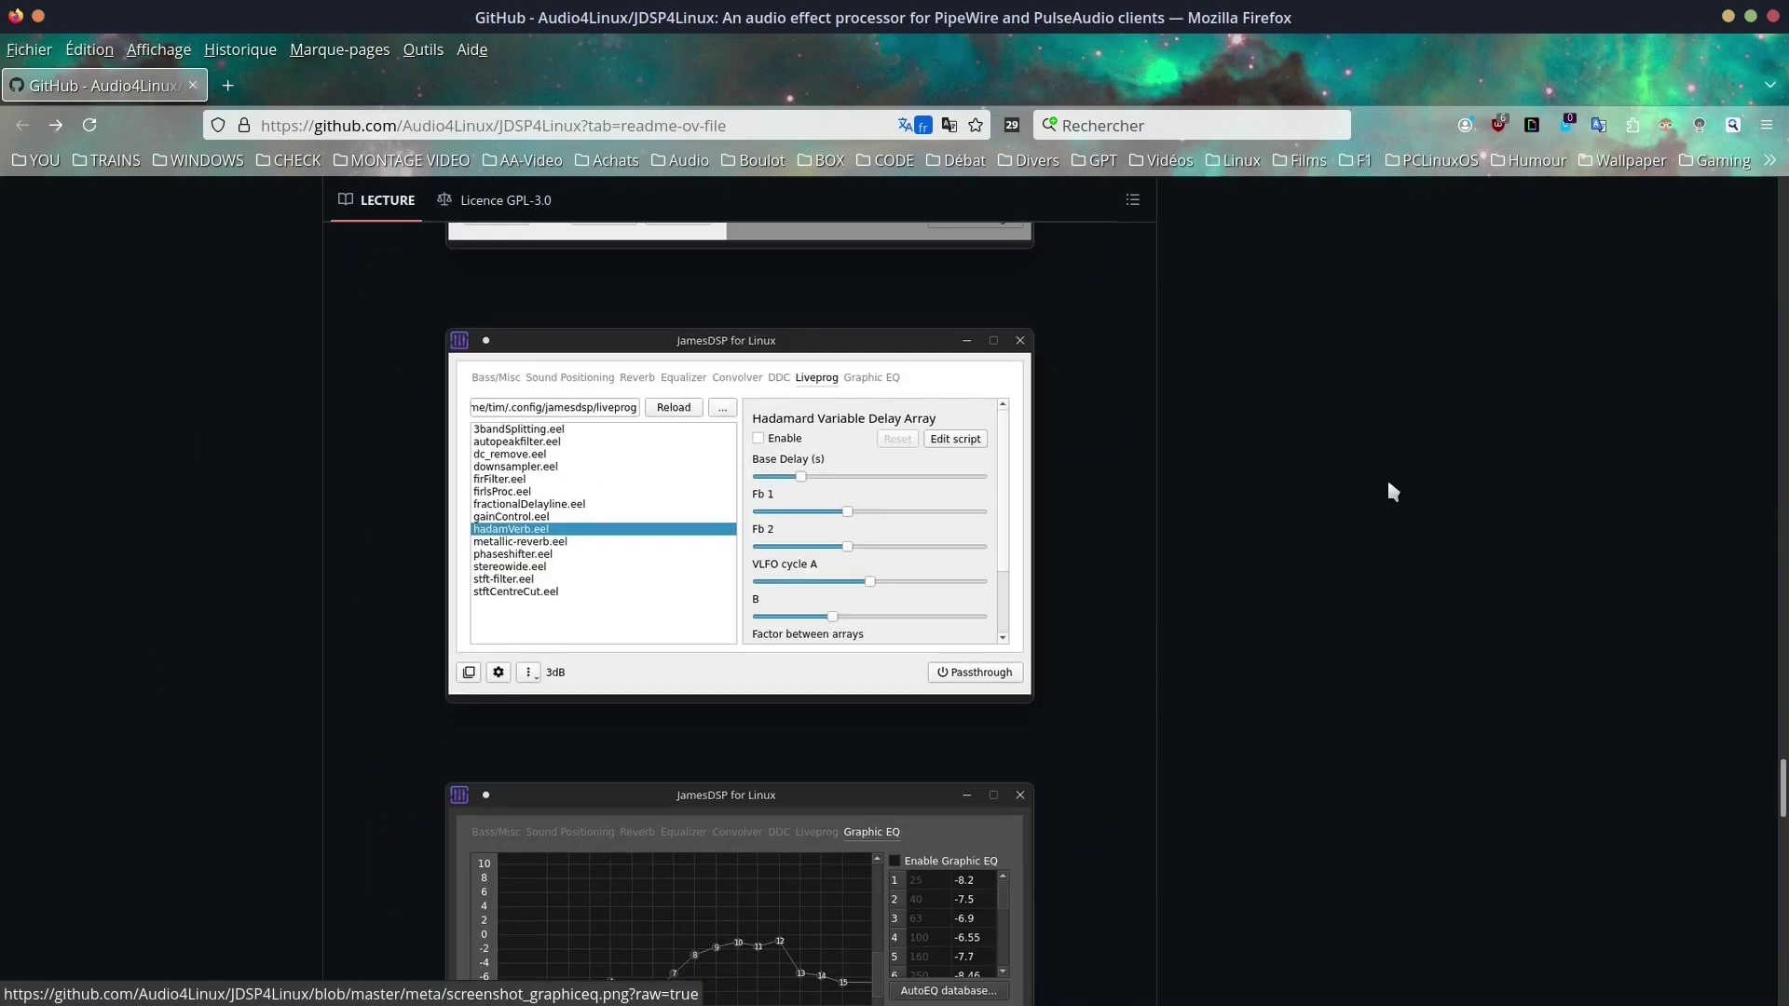
# Minimize the browser and launch JamesDSP from the Son category of the installed applications.
pyautogui.click(1728, 17)
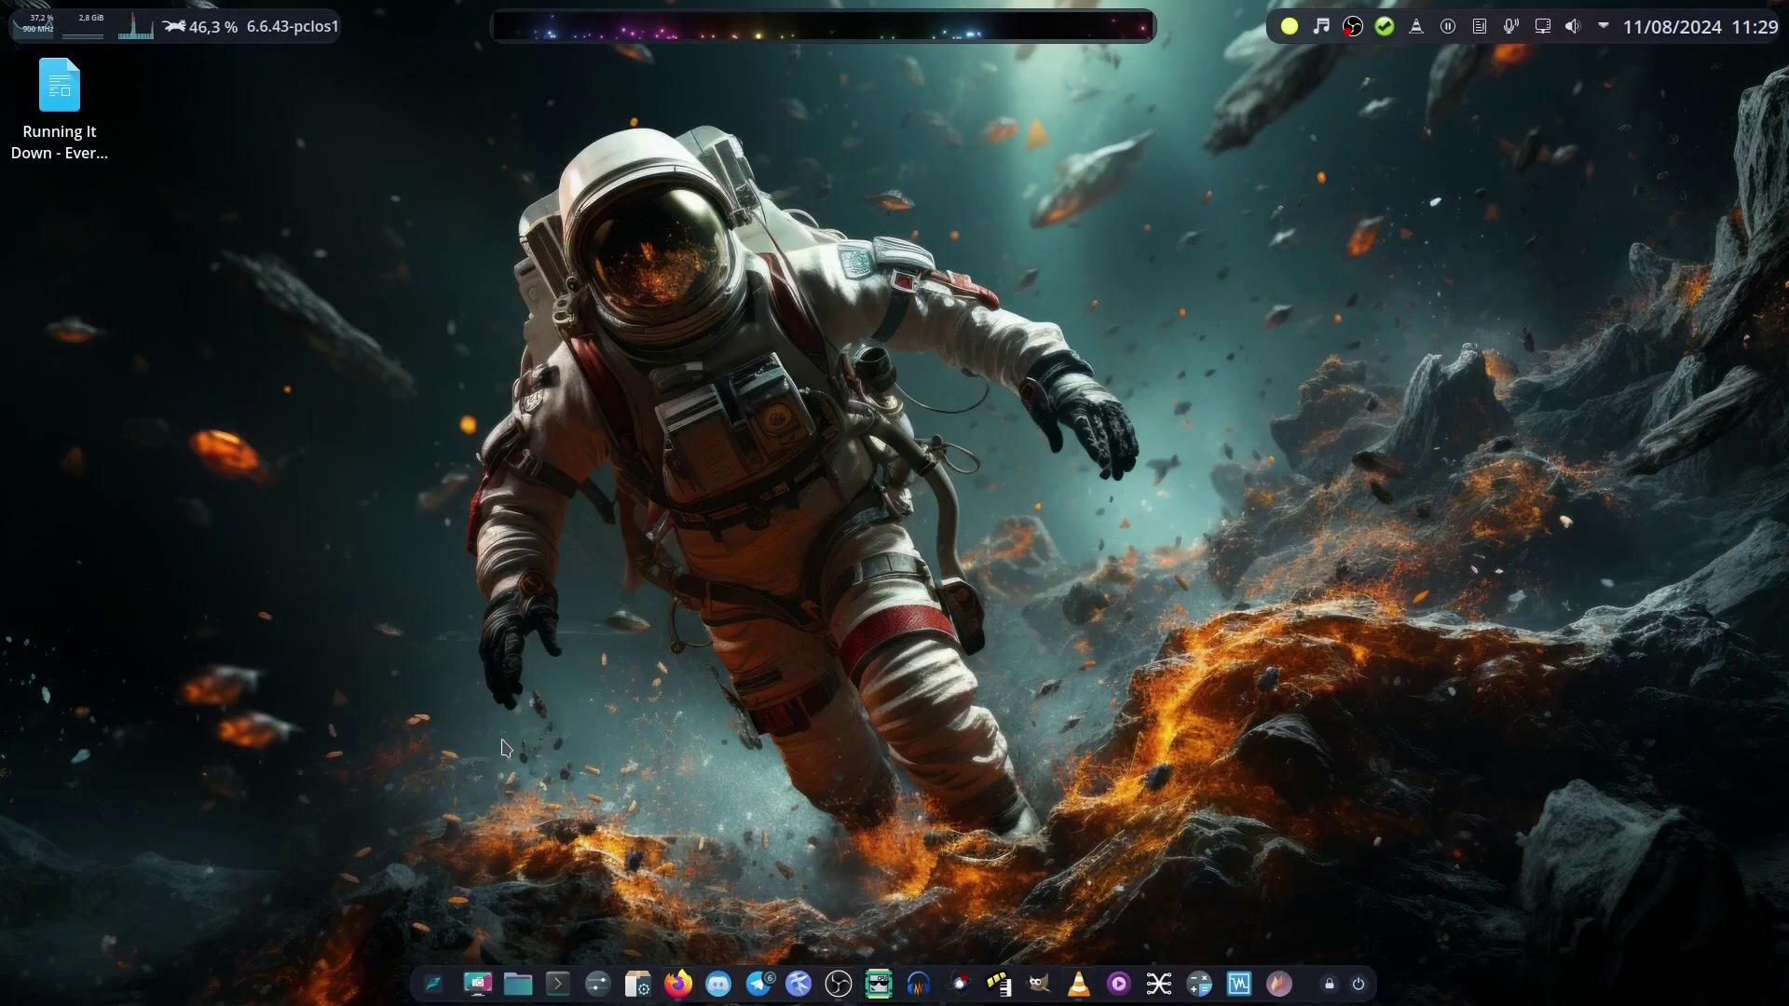
pyautogui.click(433, 984)
pyautogui.moveTo(619, 837)
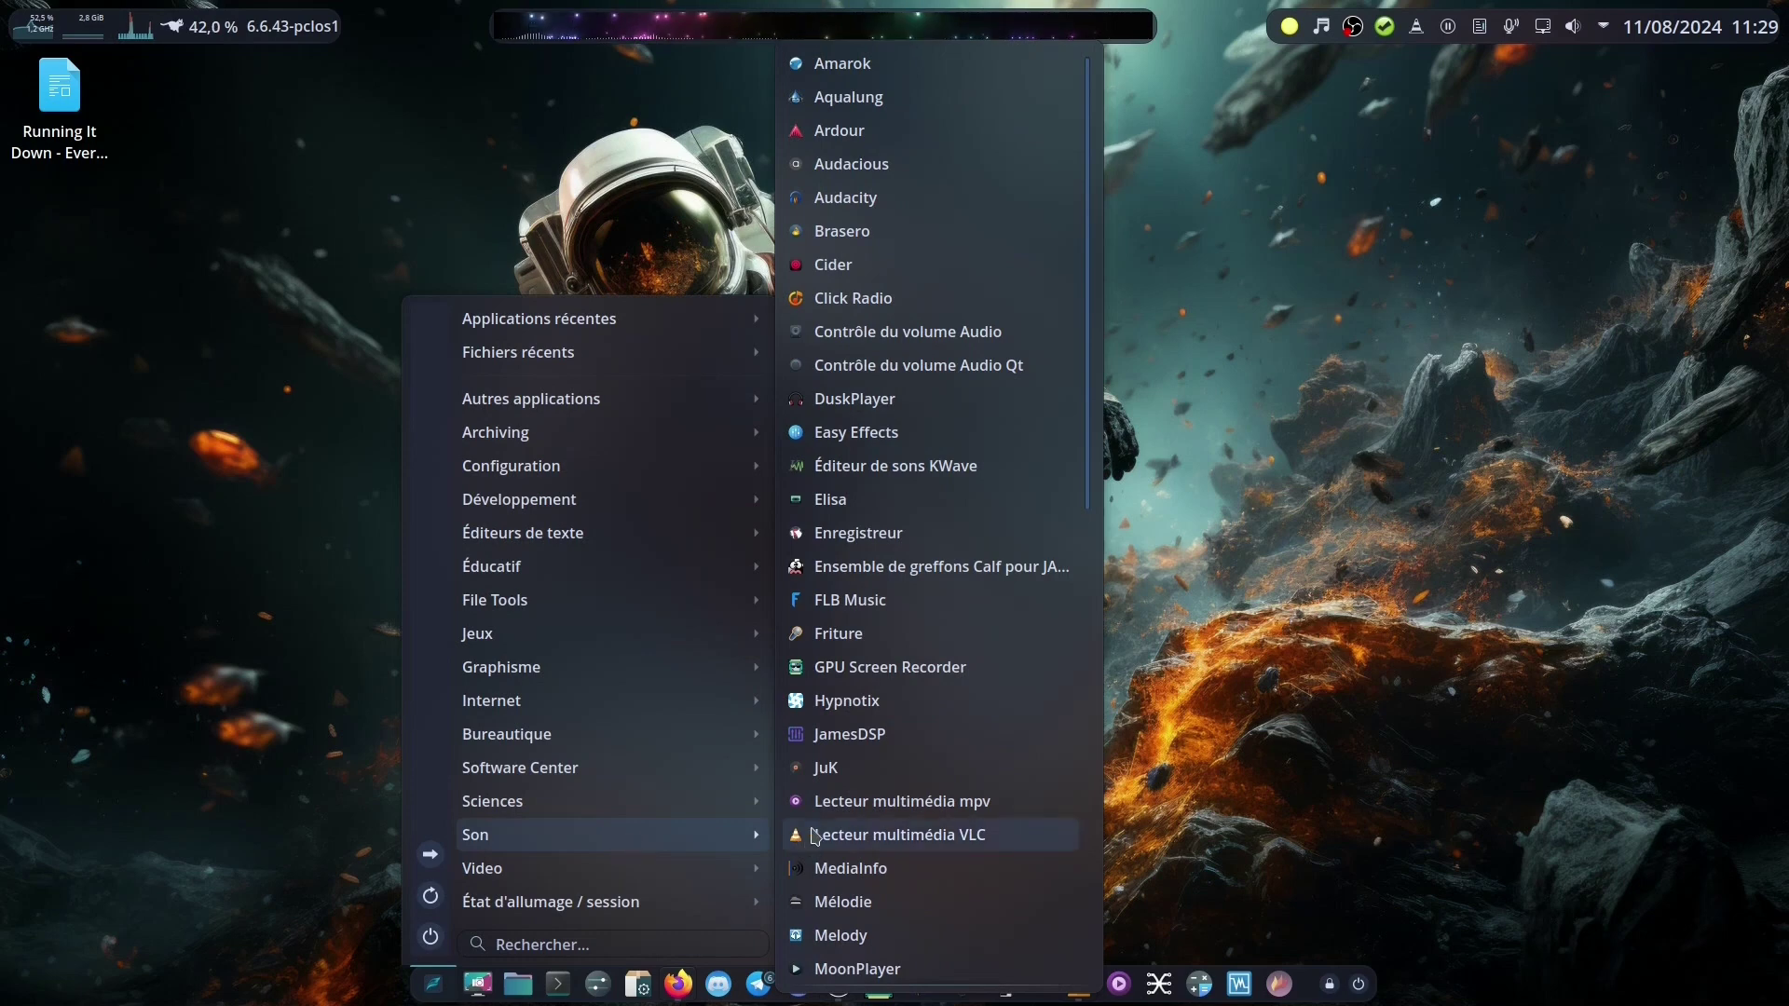
pyautogui.click(839, 737)
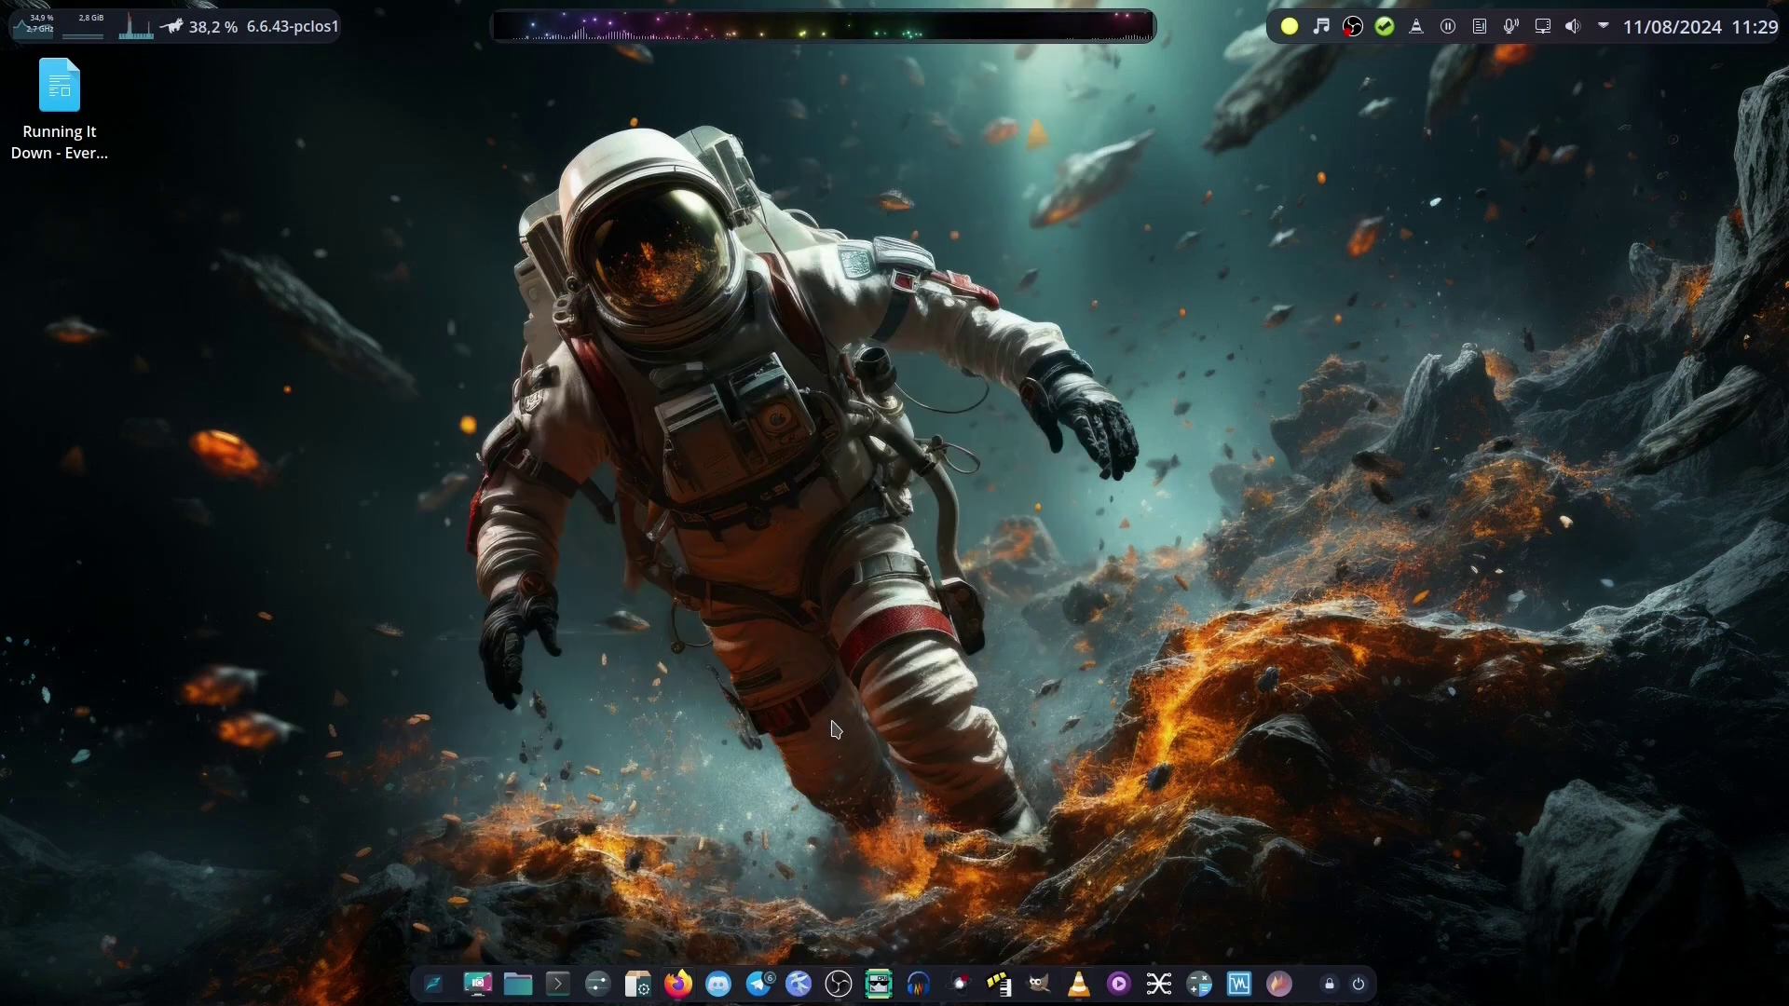
pyautogui.click(492, 719)
pyautogui.click(1200, 713)
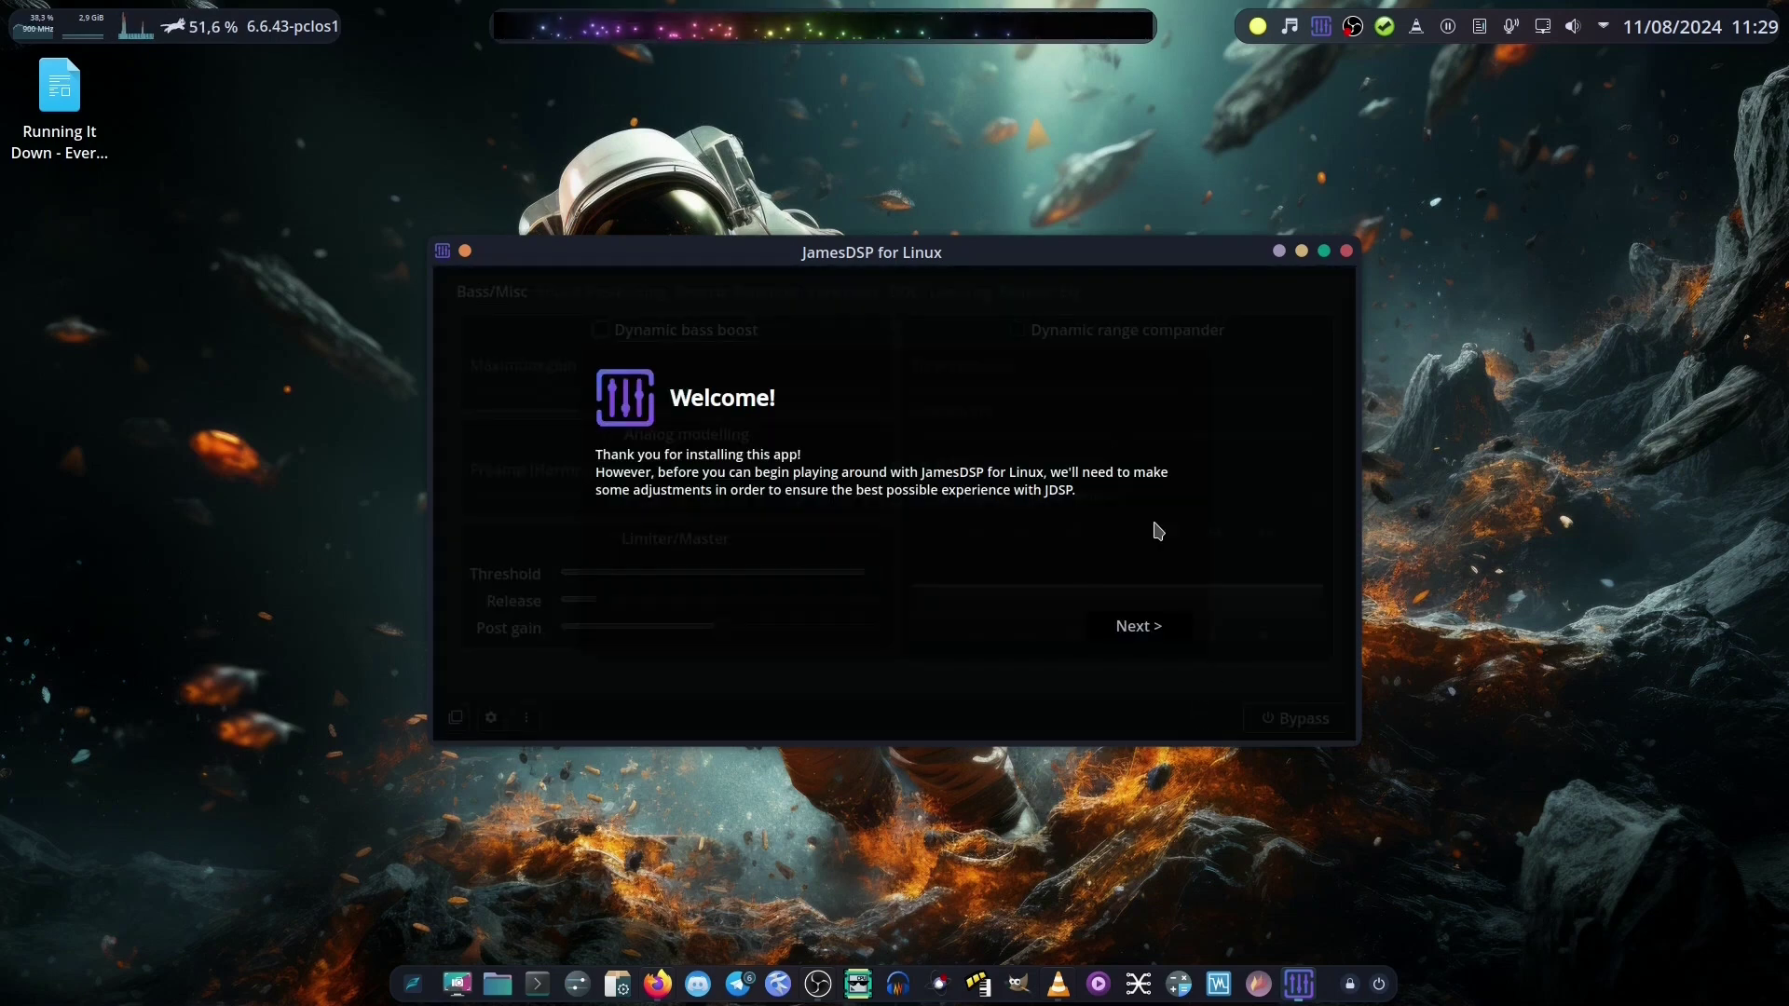
# Complete the first-run setup with minimizing to the tray icon selected, and maximize the JamesDSP window.
pyautogui.click(1153, 636)
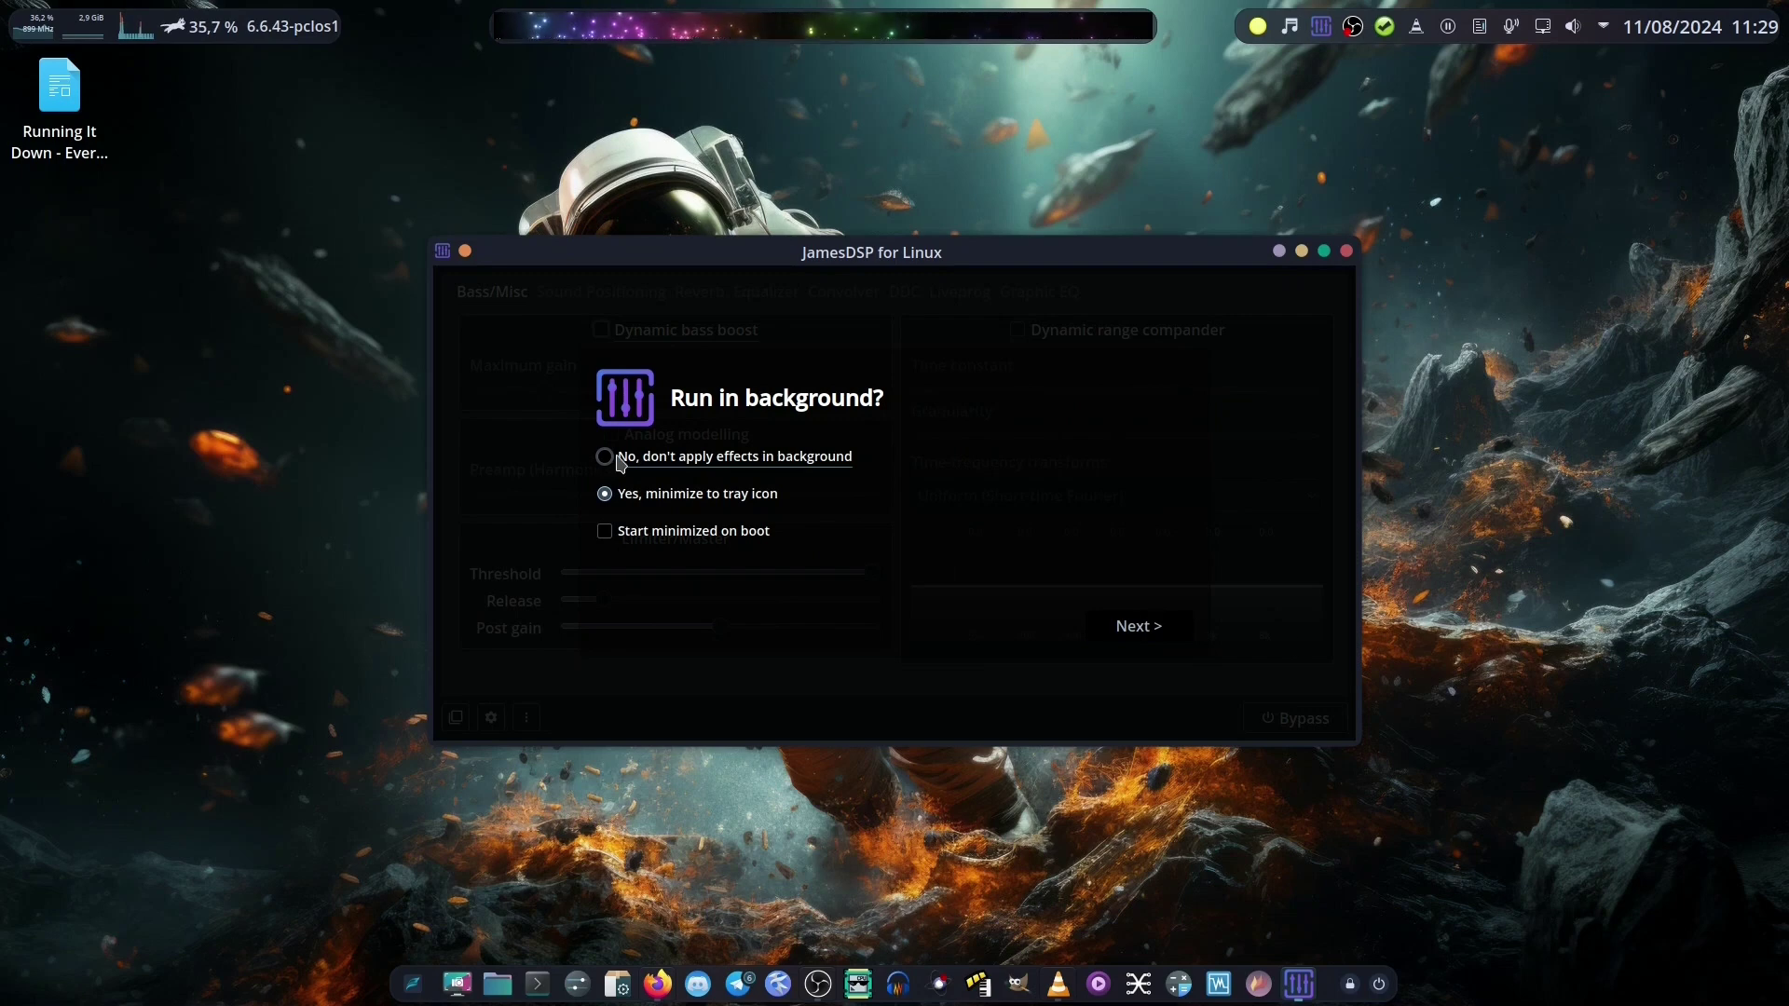
pyautogui.click(1142, 636)
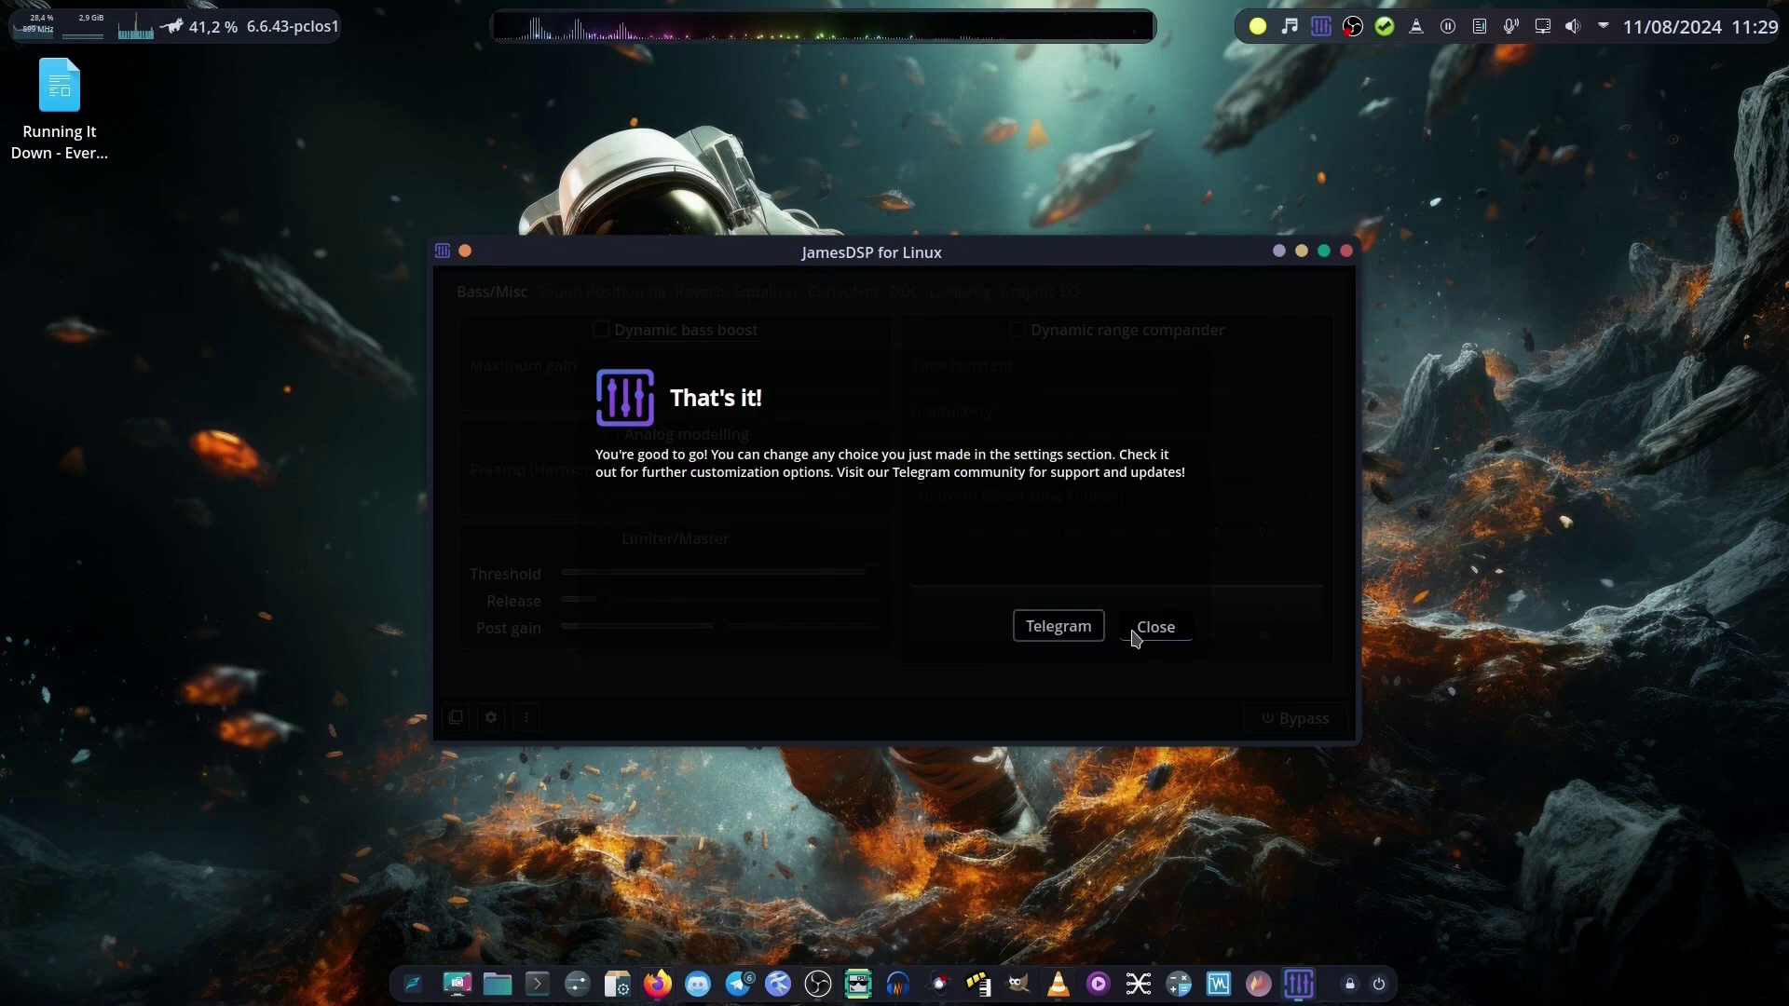
pyautogui.click(1156, 628)
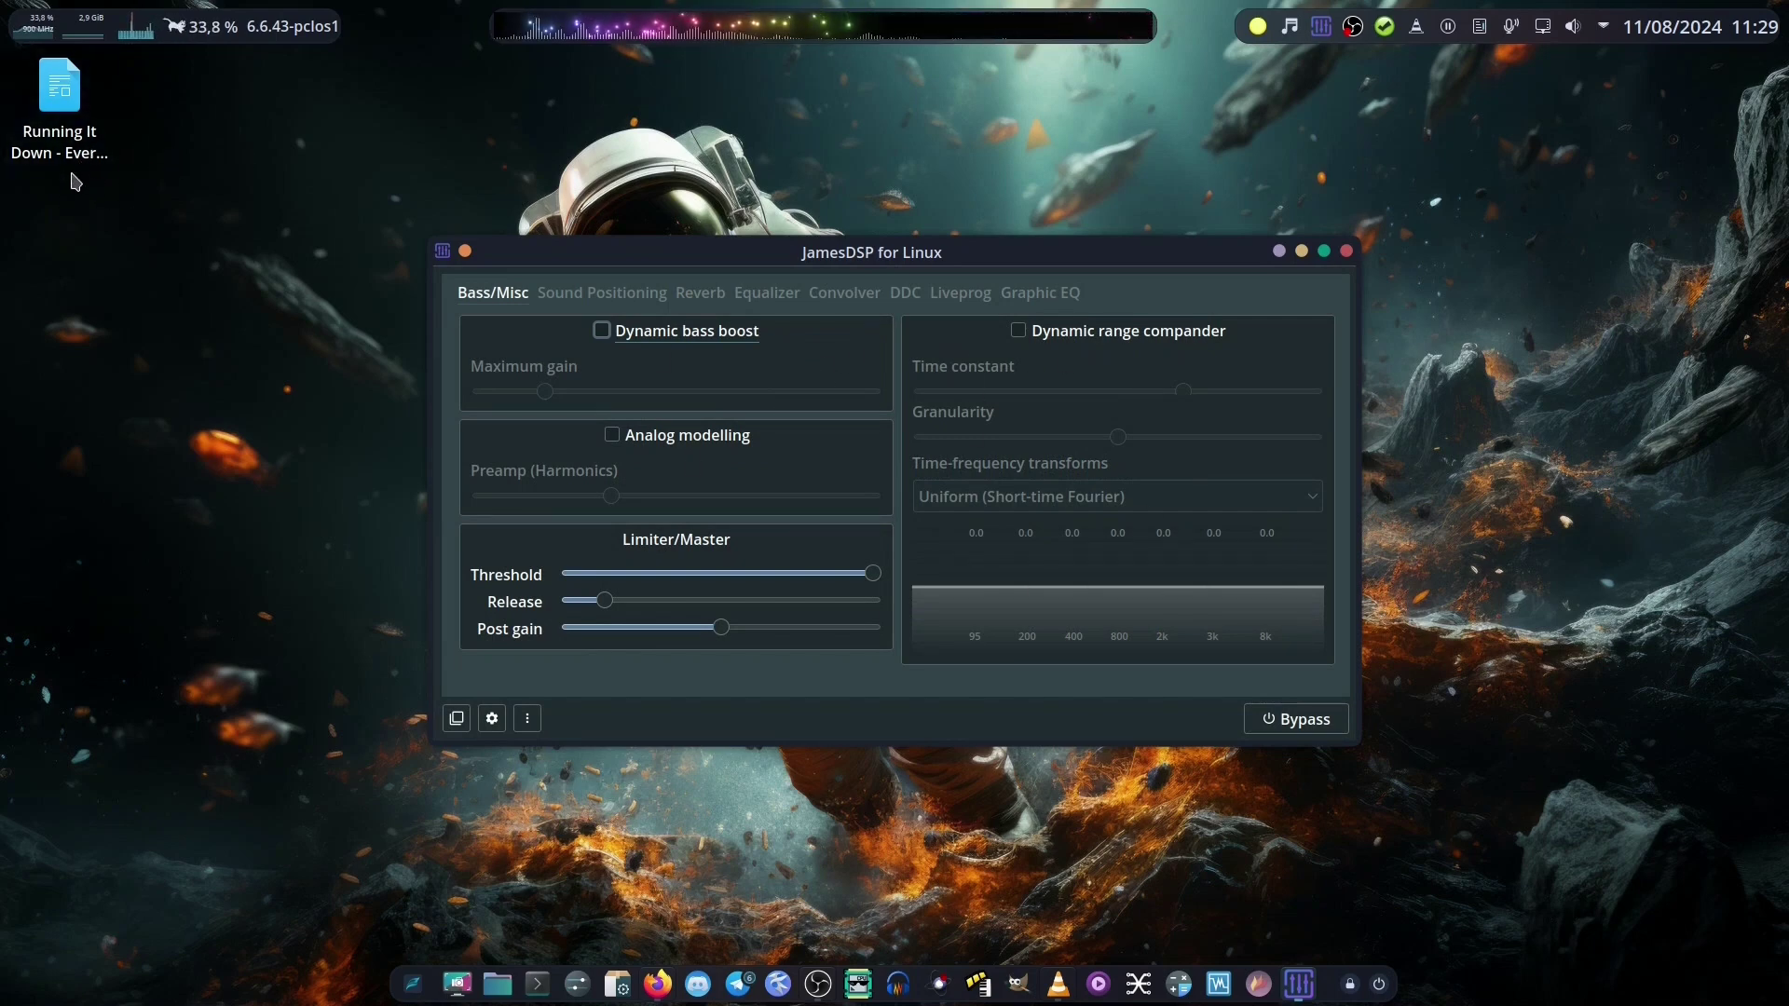
pyautogui.click(1324, 252)
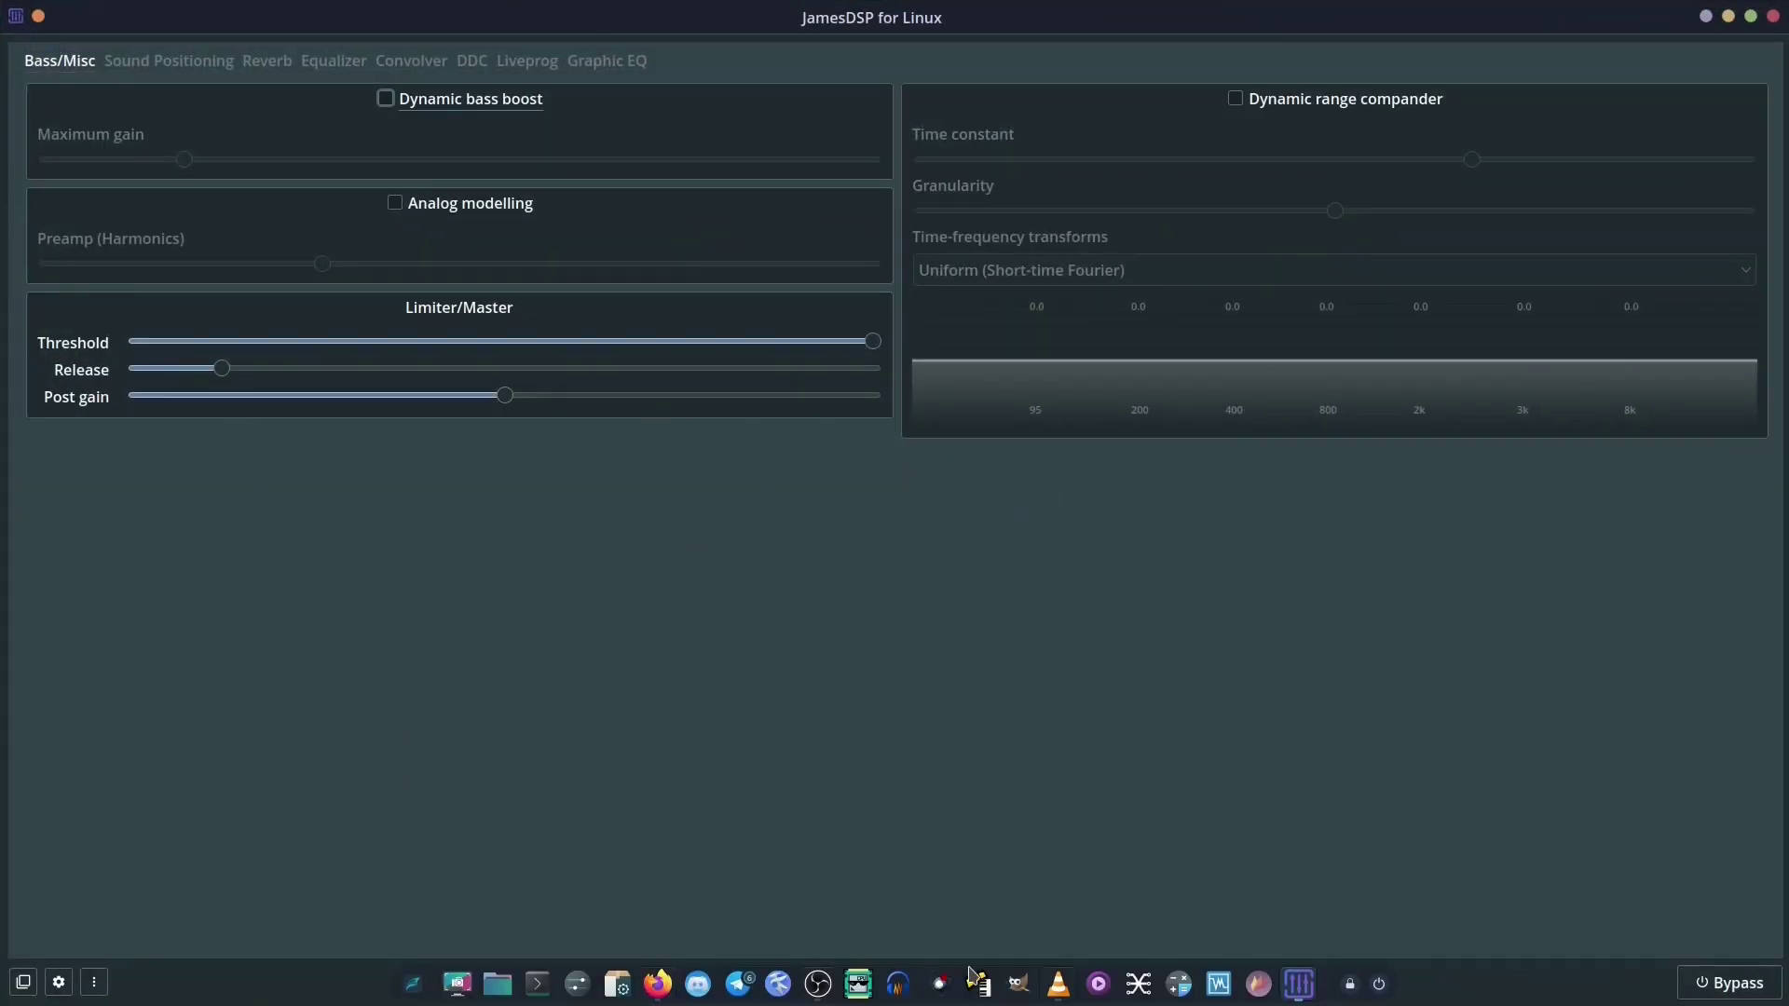
# Switch to VLC, play the "Running It Down" track from the playlist, and return to JamesDSP.
pyautogui.click(1059, 984)
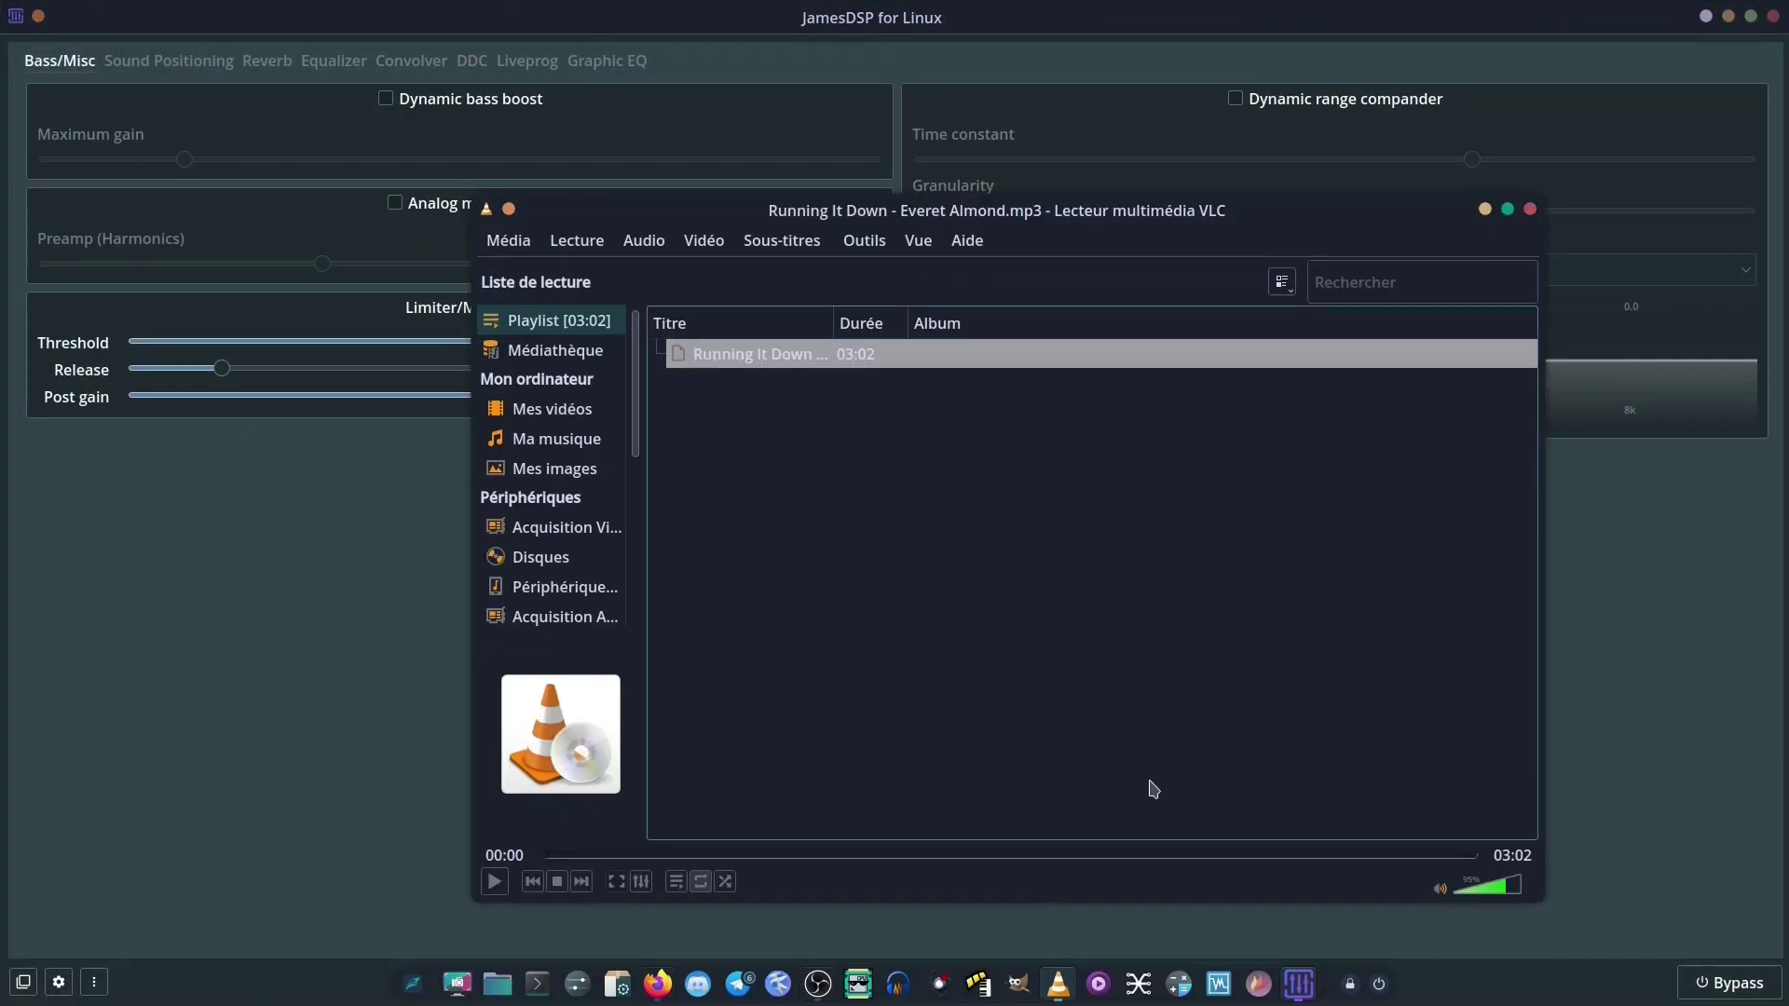
pyautogui.click(493, 883)
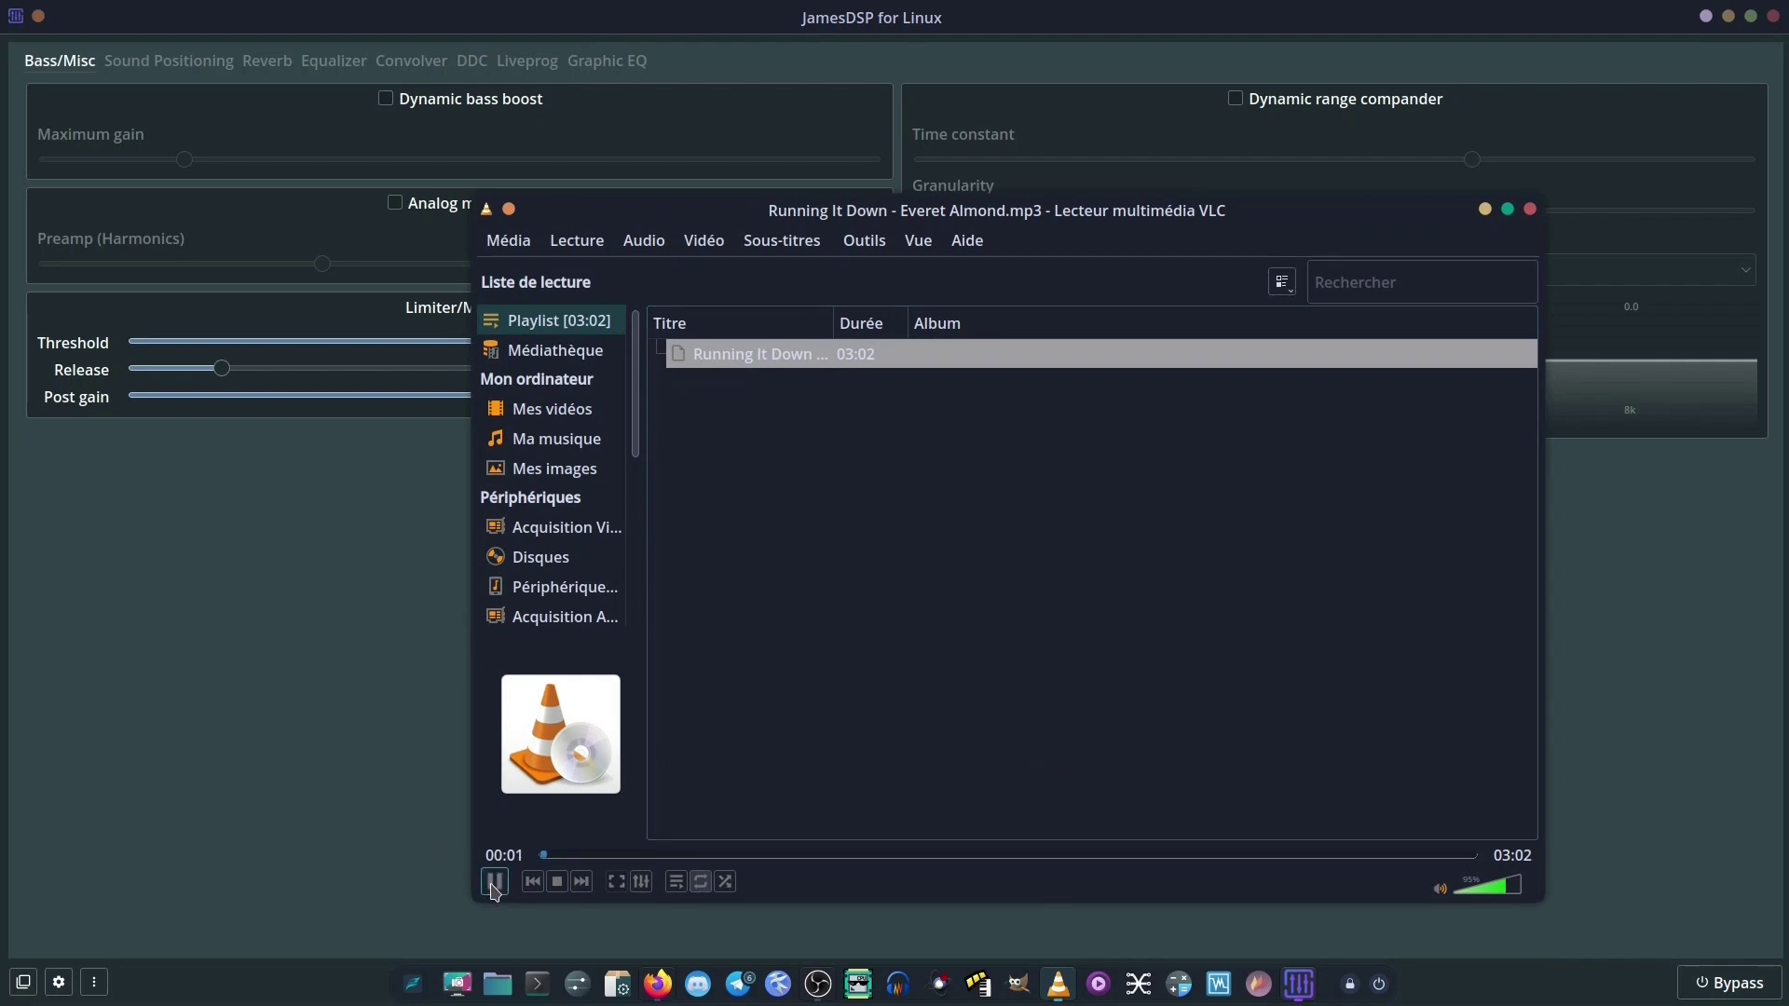
pyautogui.click(177, 641)
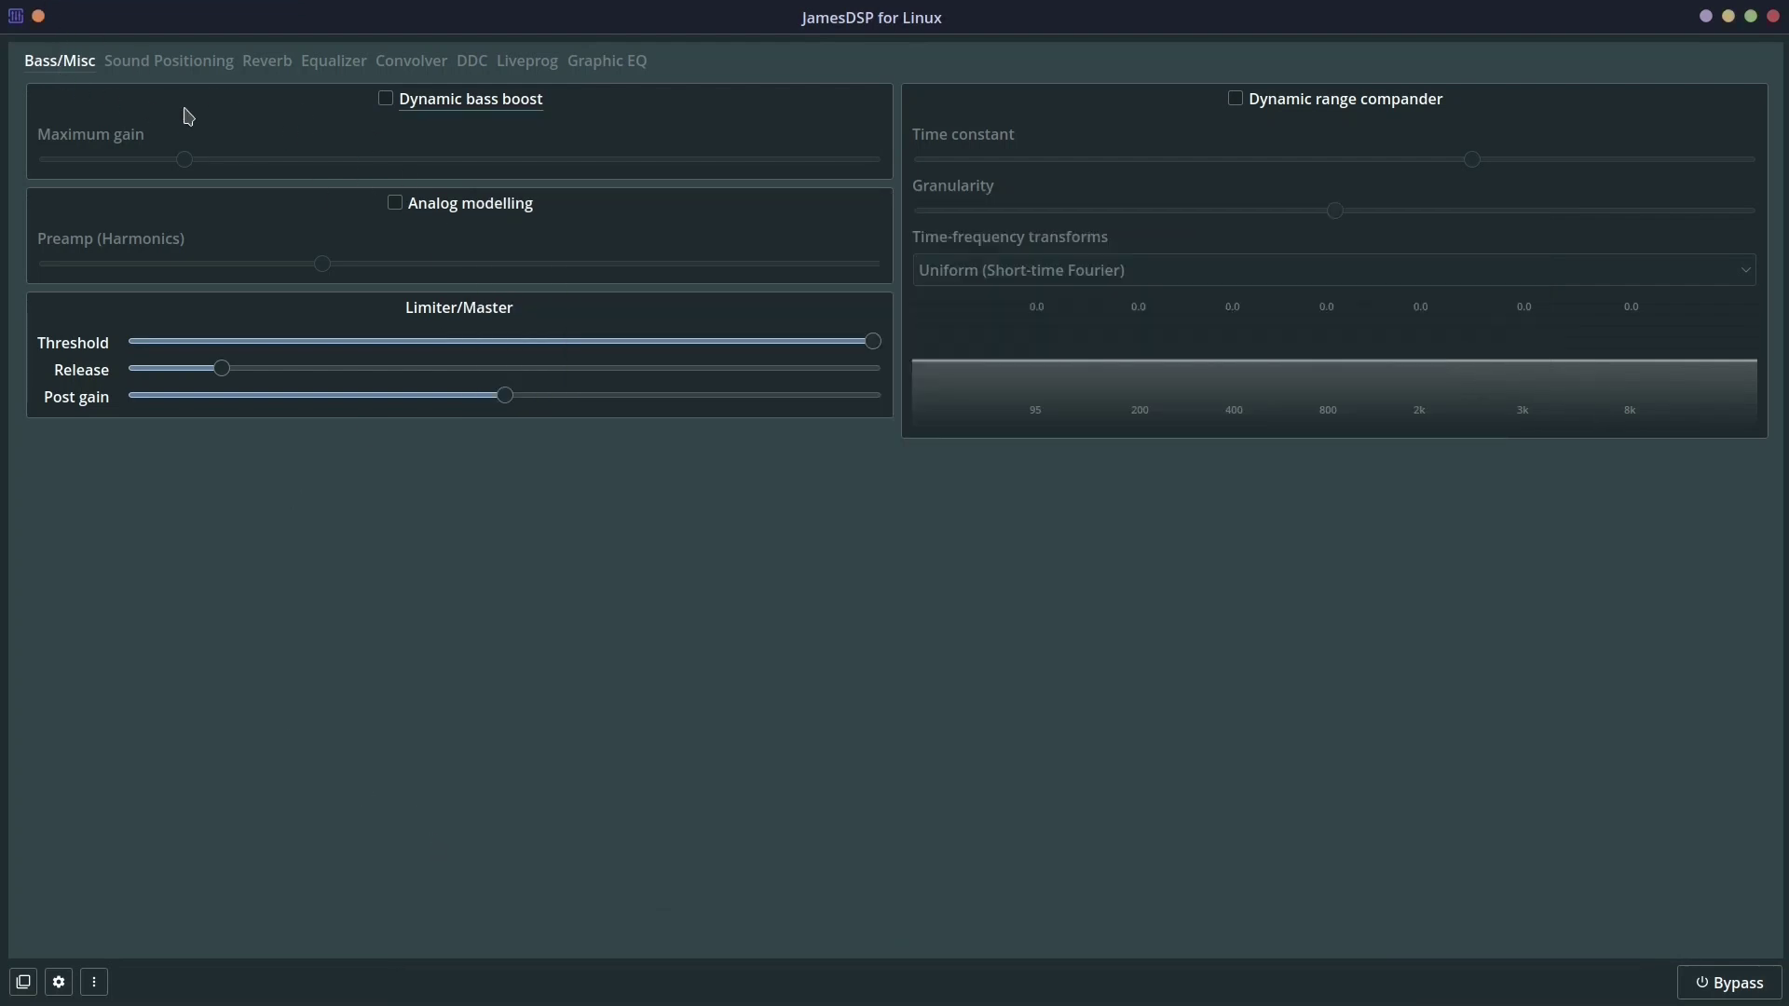
# Try the Dynamic bass boost, Analog modelling and Dynamic range compander effects on the playing track, switching each one off again.
pyautogui.click(382, 99)
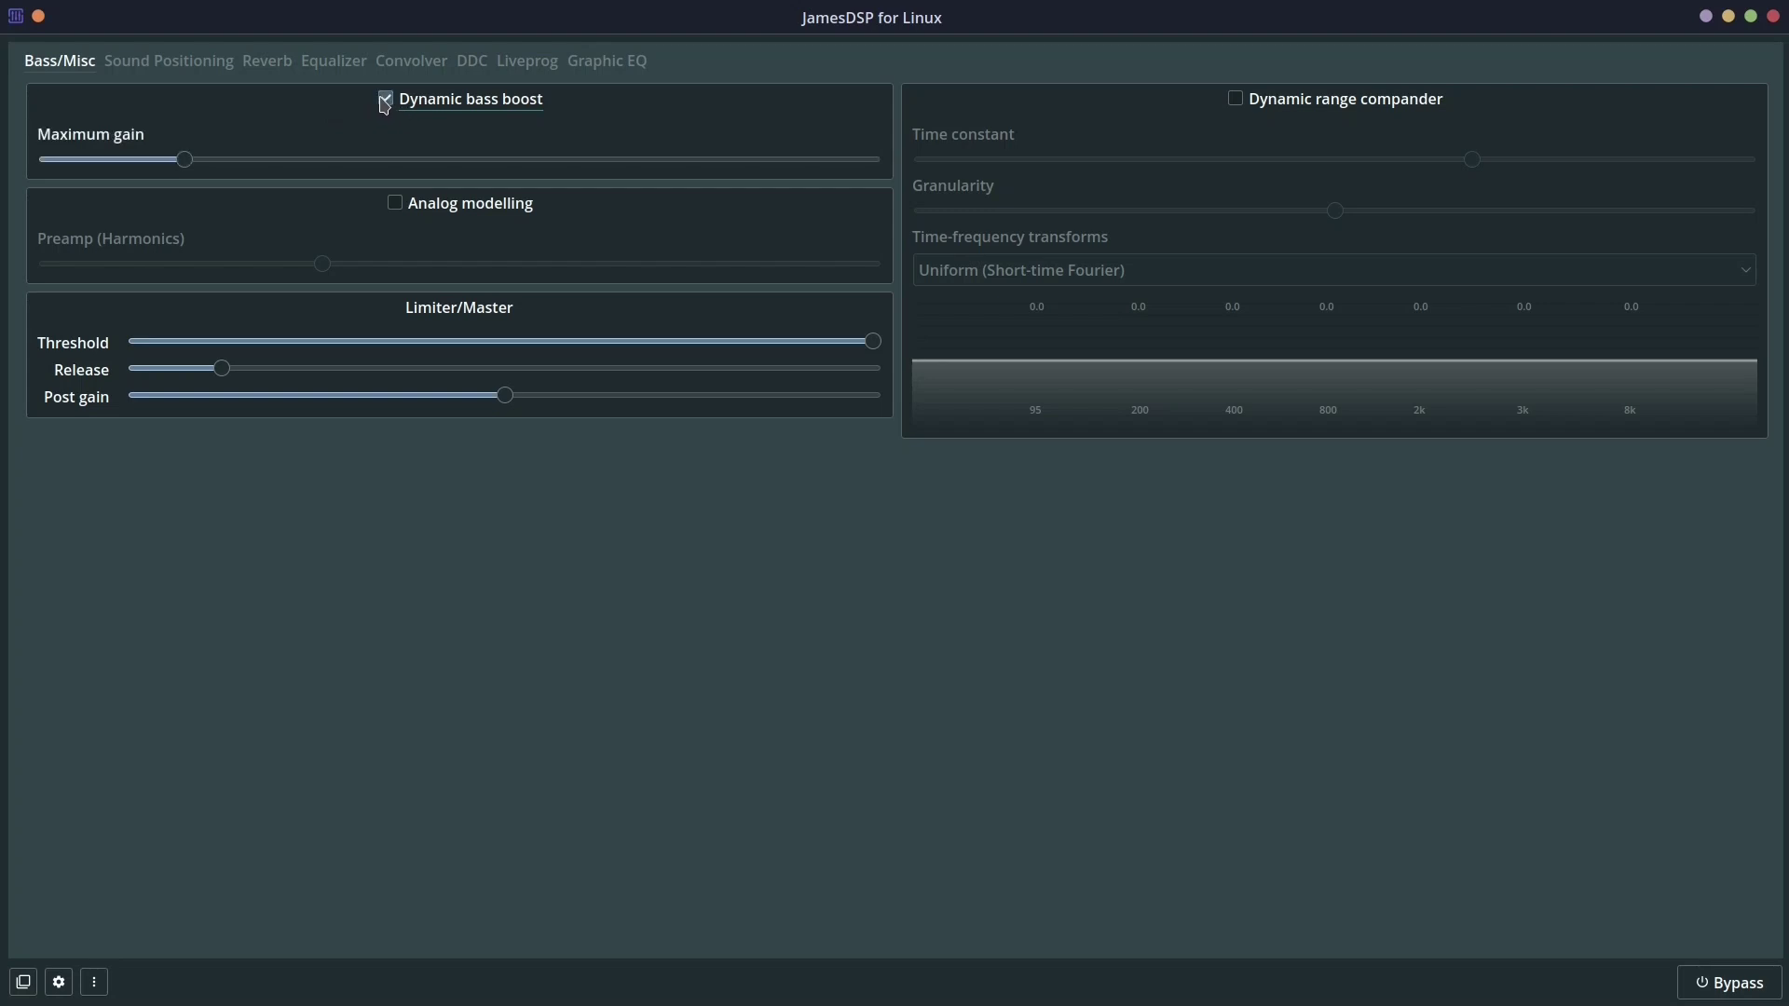
pyautogui.click(399, 205)
pyautogui.click(385, 99)
pyautogui.click(400, 209)
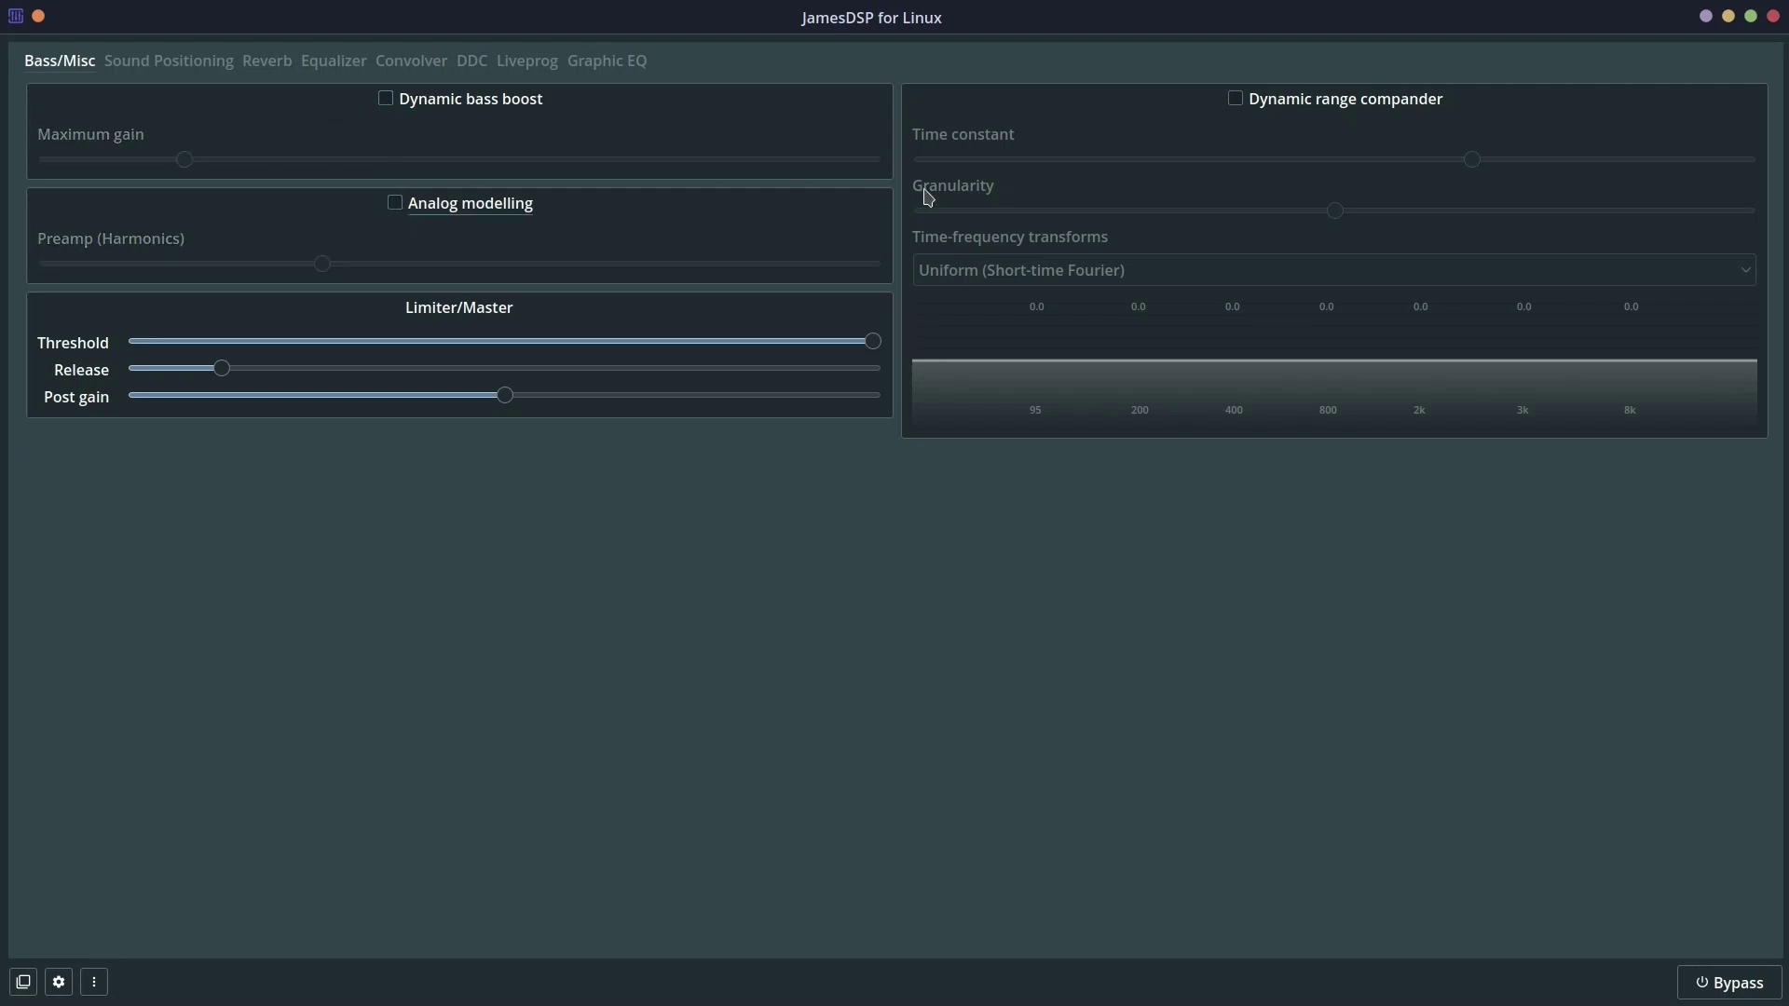
pyautogui.click(1235, 102)
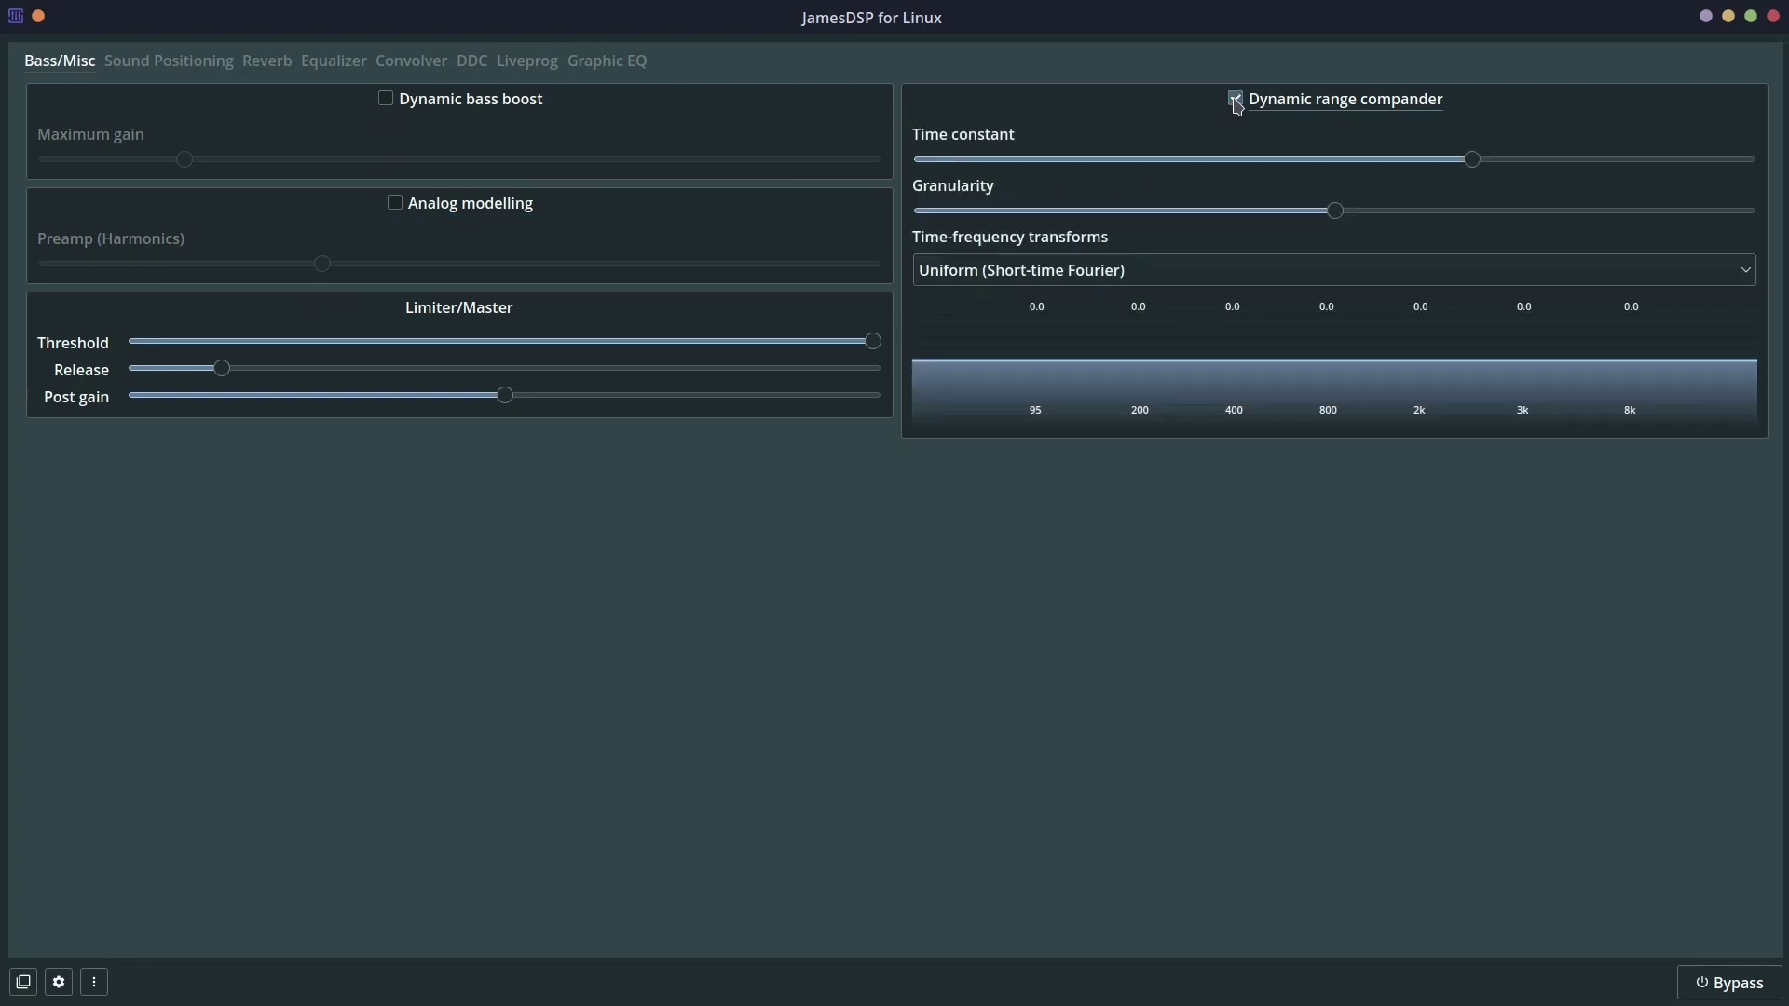
pyautogui.click(1236, 101)
pyautogui.click(382, 102)
pyautogui.click(385, 101)
# Enable Crossfeed and try modes including BS2B Custom, Surround 2 and Joe0Bloggs Realistic surround, ending on BS2B Weak.
pyautogui.click(164, 62)
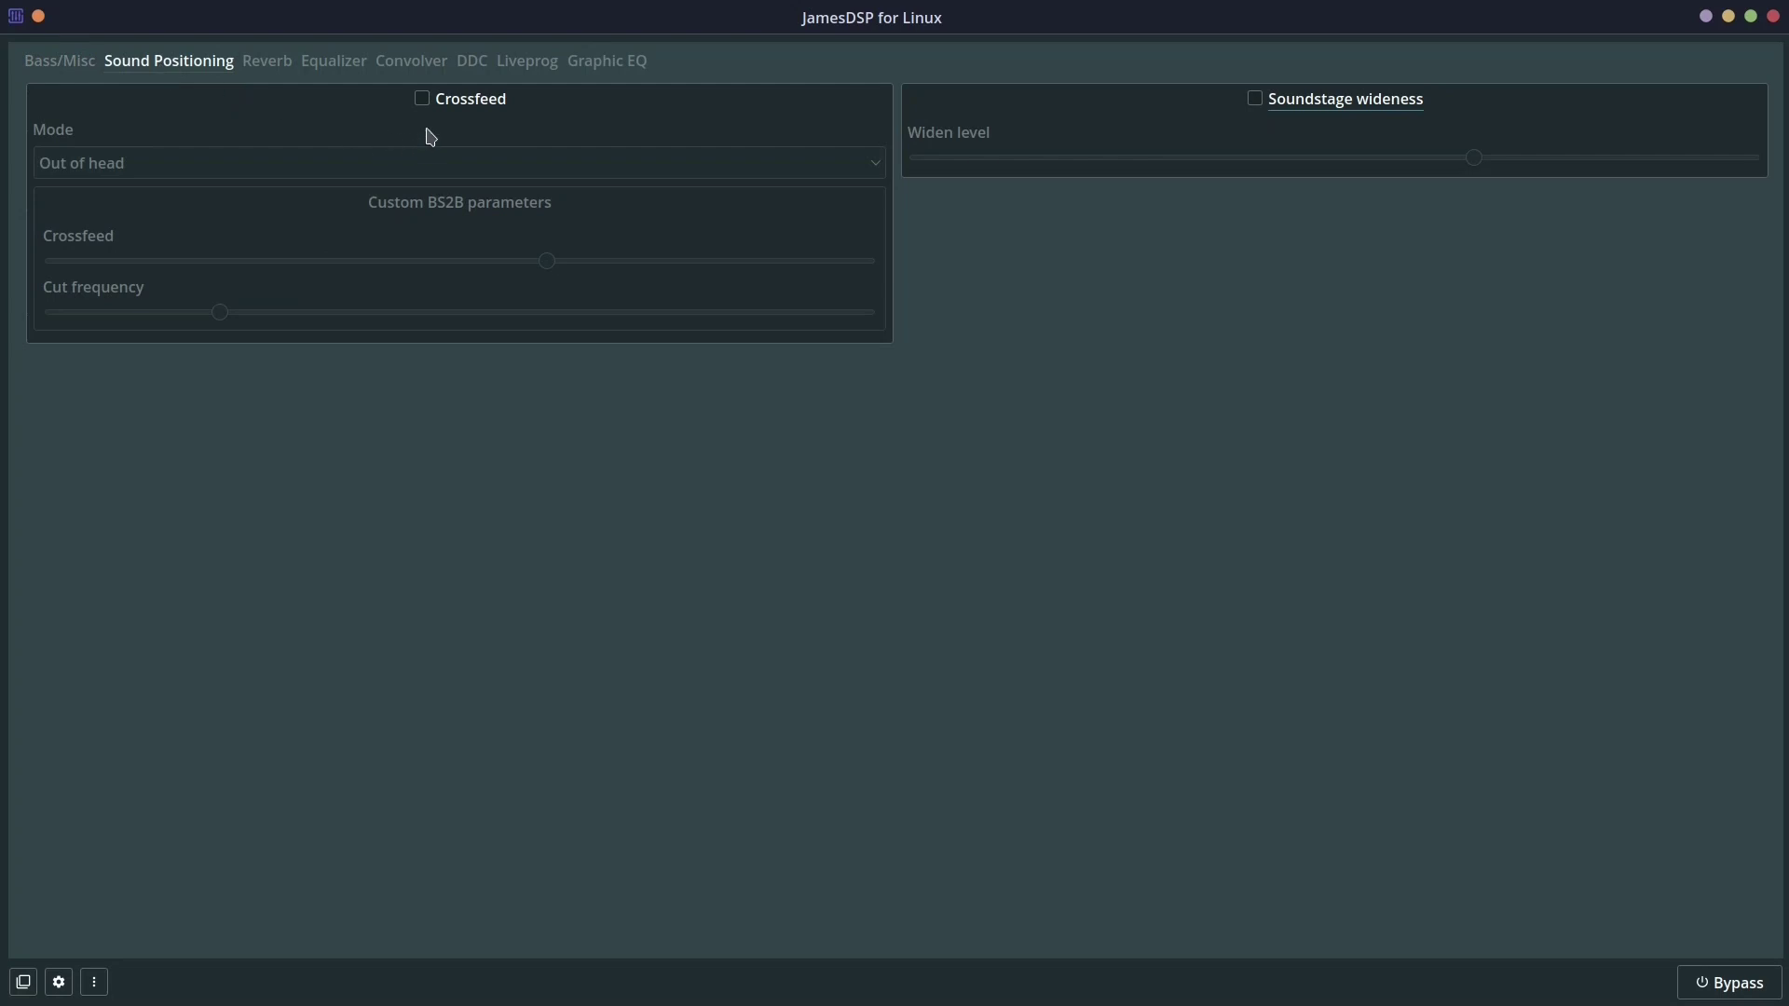
pyautogui.click(422, 100)
pyautogui.click(164, 162)
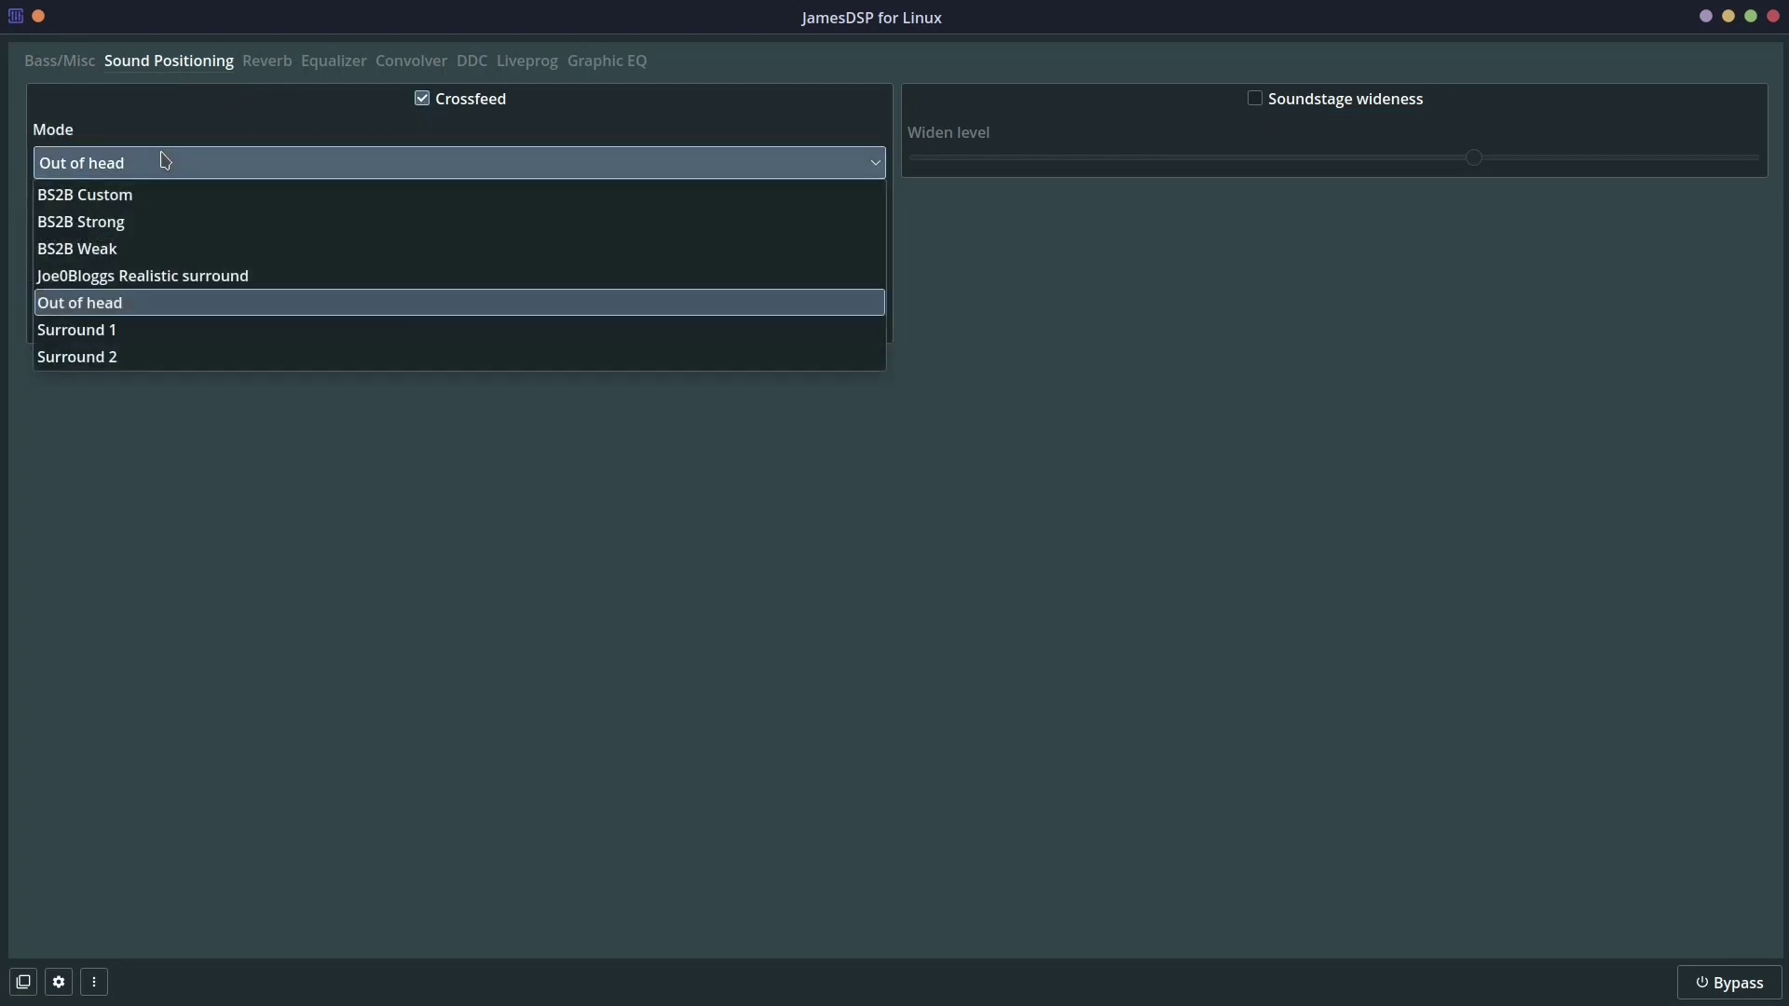
pyautogui.click(183, 188)
pyautogui.click(188, 166)
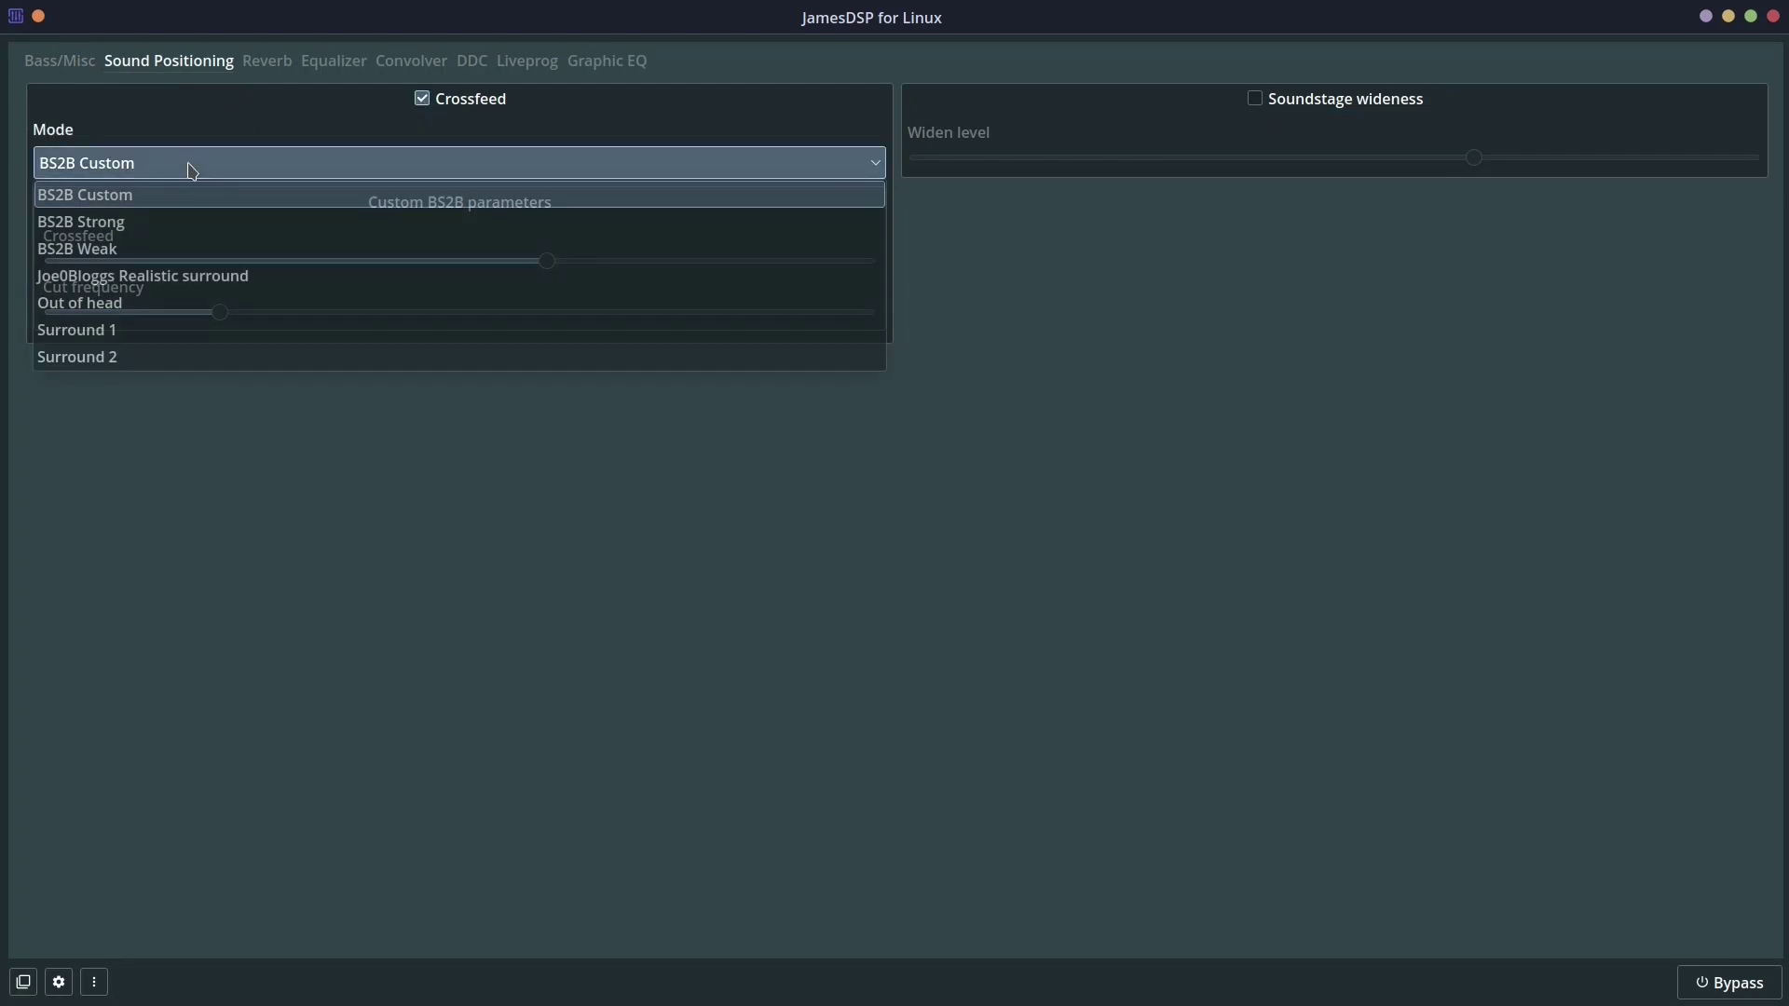
pyautogui.click(198, 327)
pyautogui.scroll(-1, 191, 160)
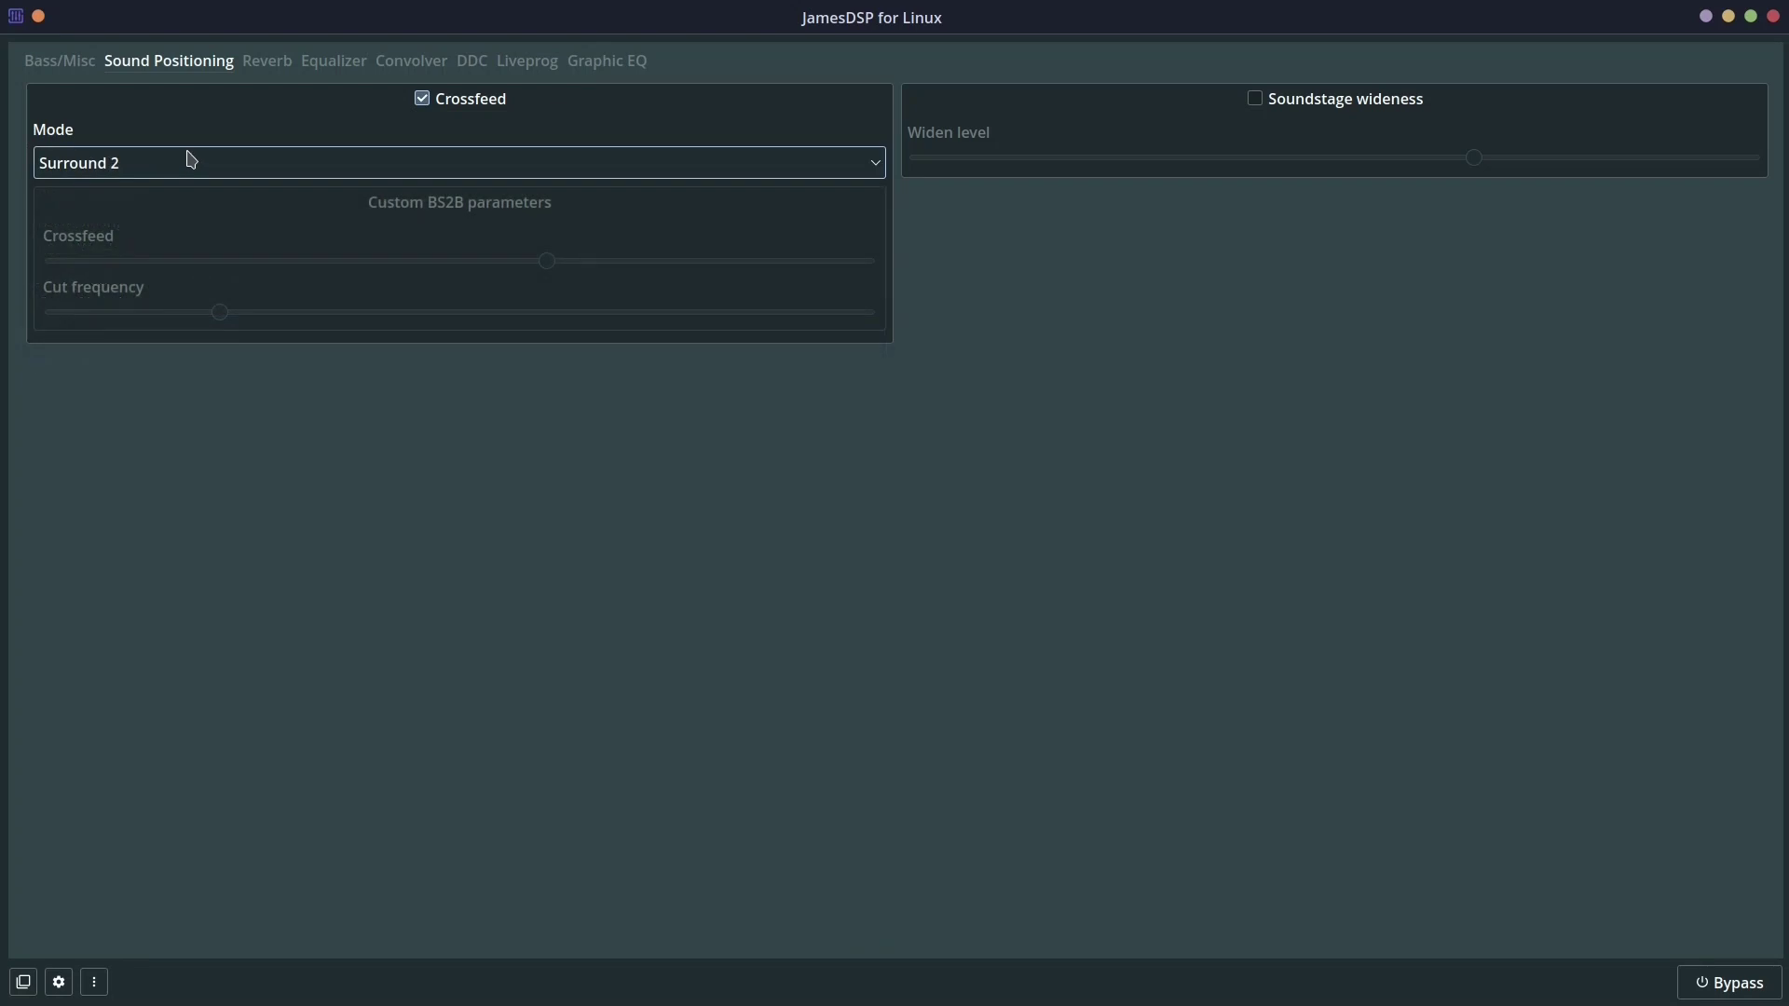
pyautogui.scroll(-2, 191, 161)
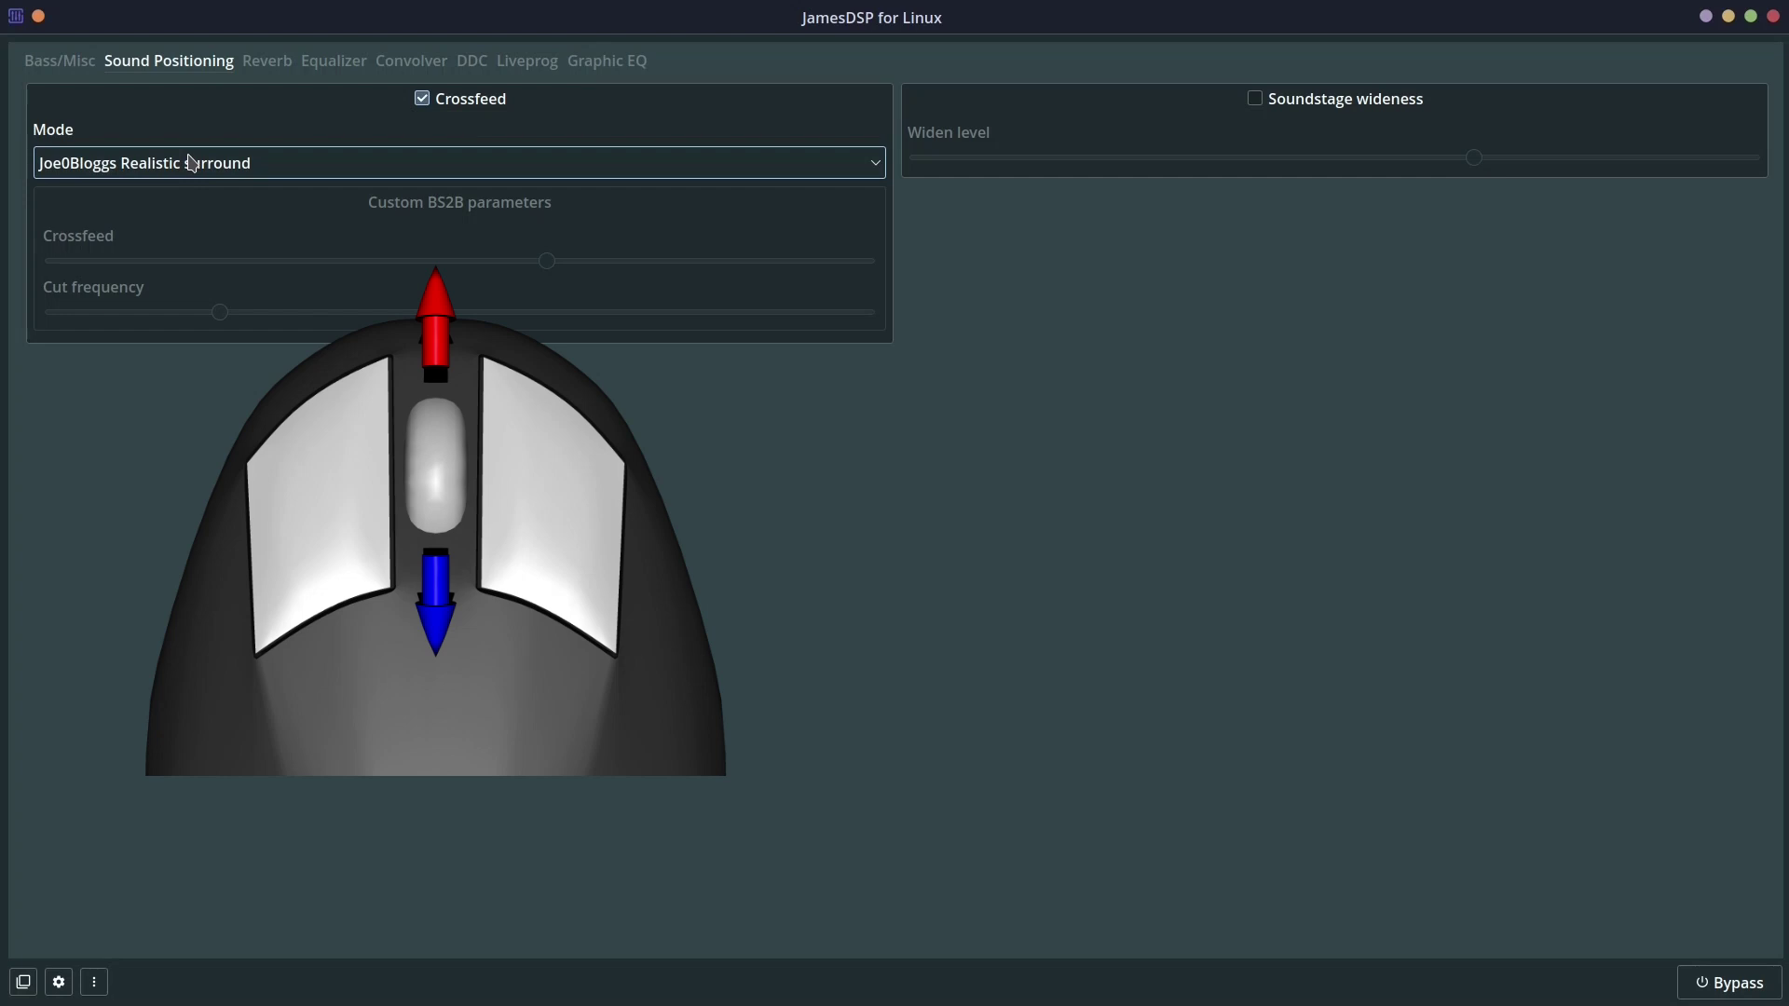
pyautogui.scroll(-1, 191, 160)
# Try Soundstage wideness, switch it off again, and disable Crossfeed.
pyautogui.click(1255, 100)
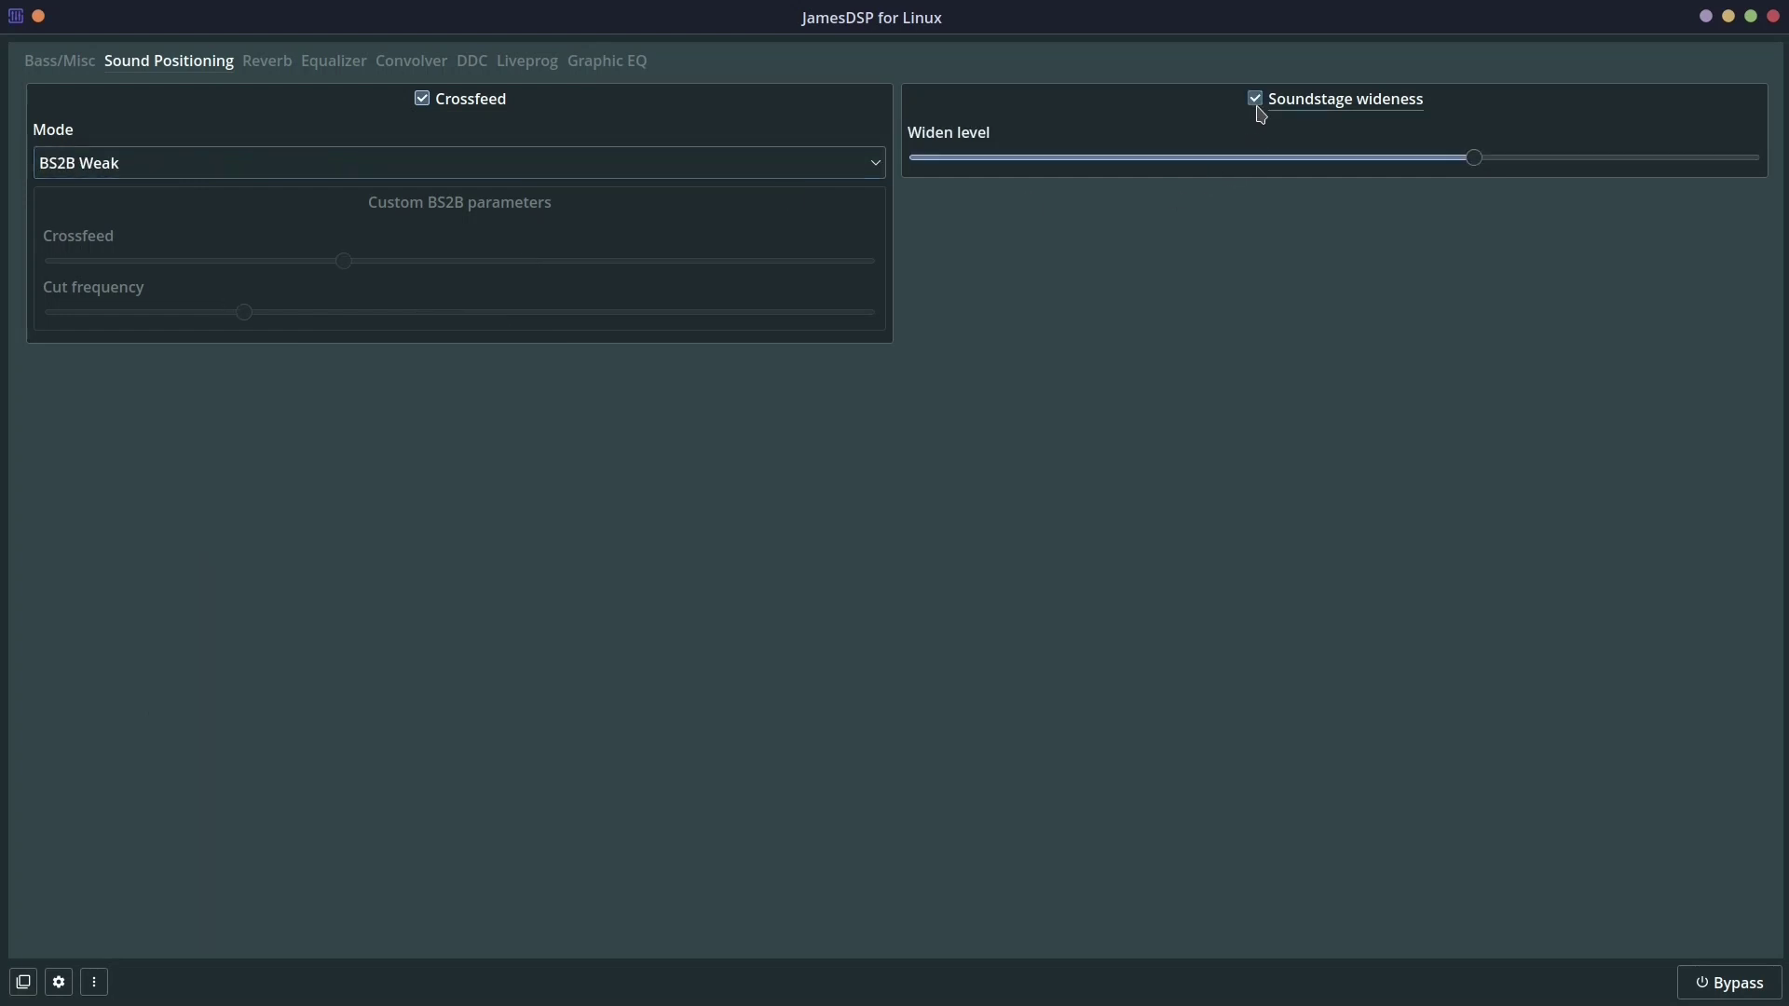
pyautogui.click(1256, 100)
pyautogui.click(422, 99)
# Enable reverberation, try presets including Small hall 1 and Medium hall 2, ending on Small room 2, and switch reverberation off again.
pyautogui.click(251, 63)
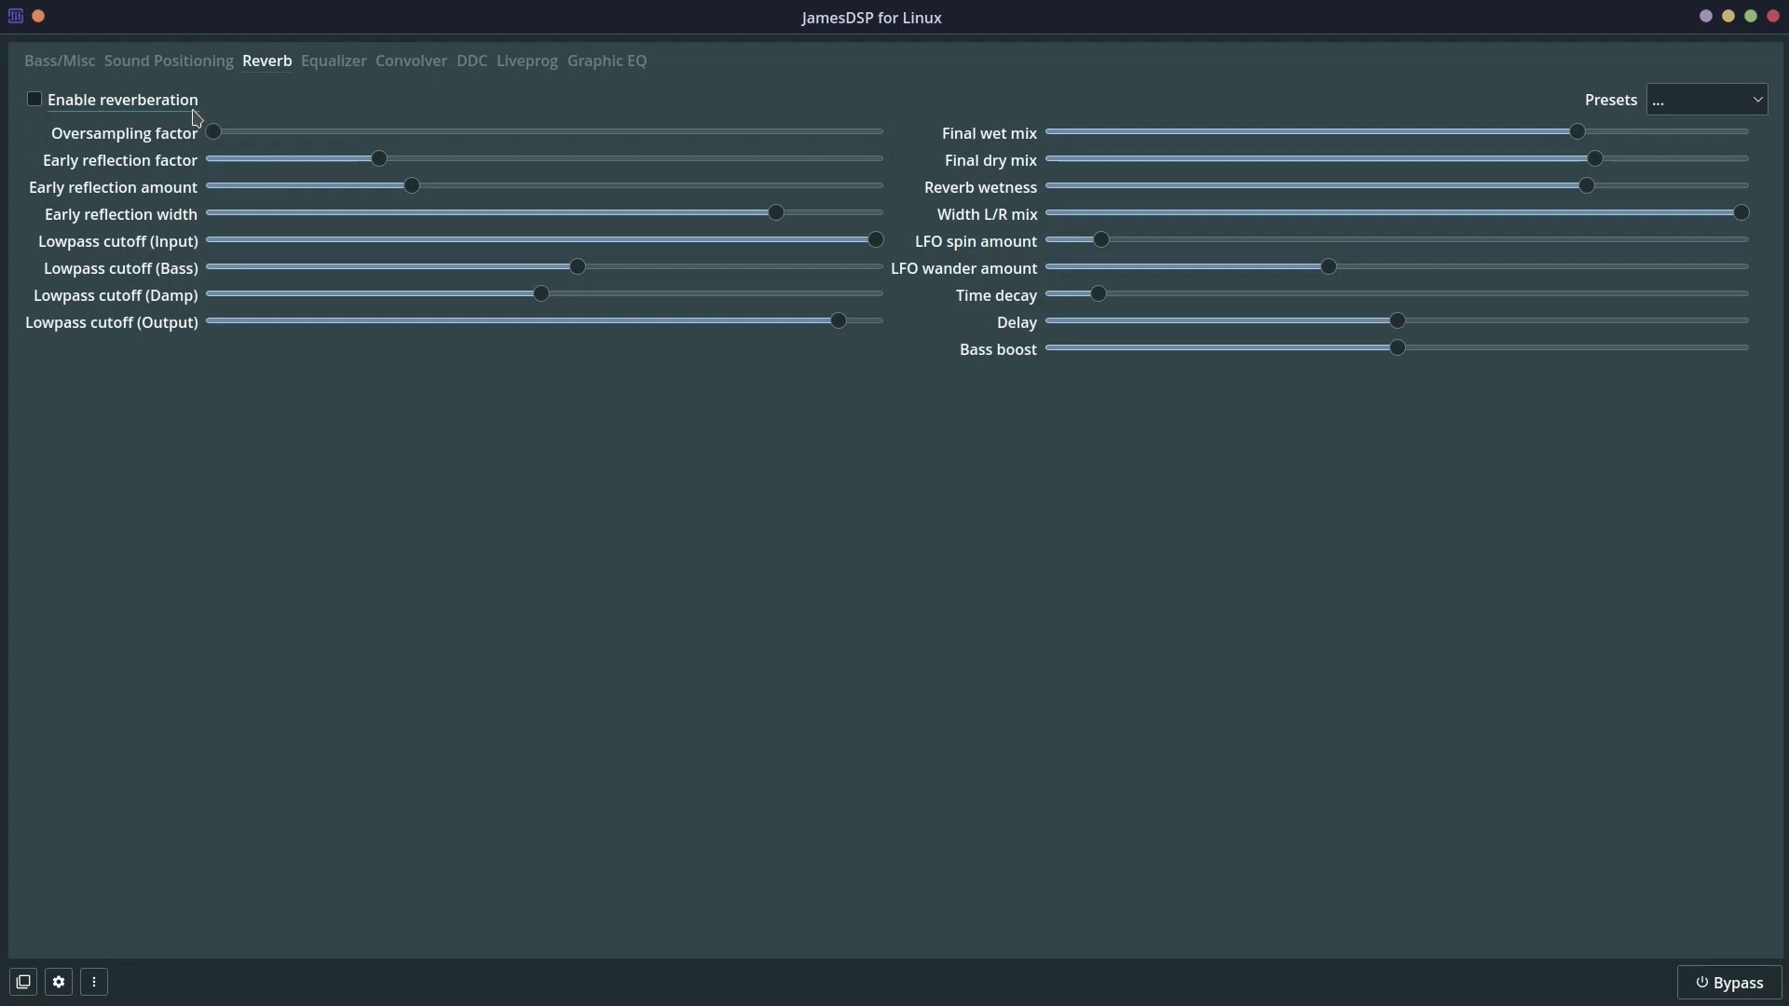
pyautogui.click(34, 101)
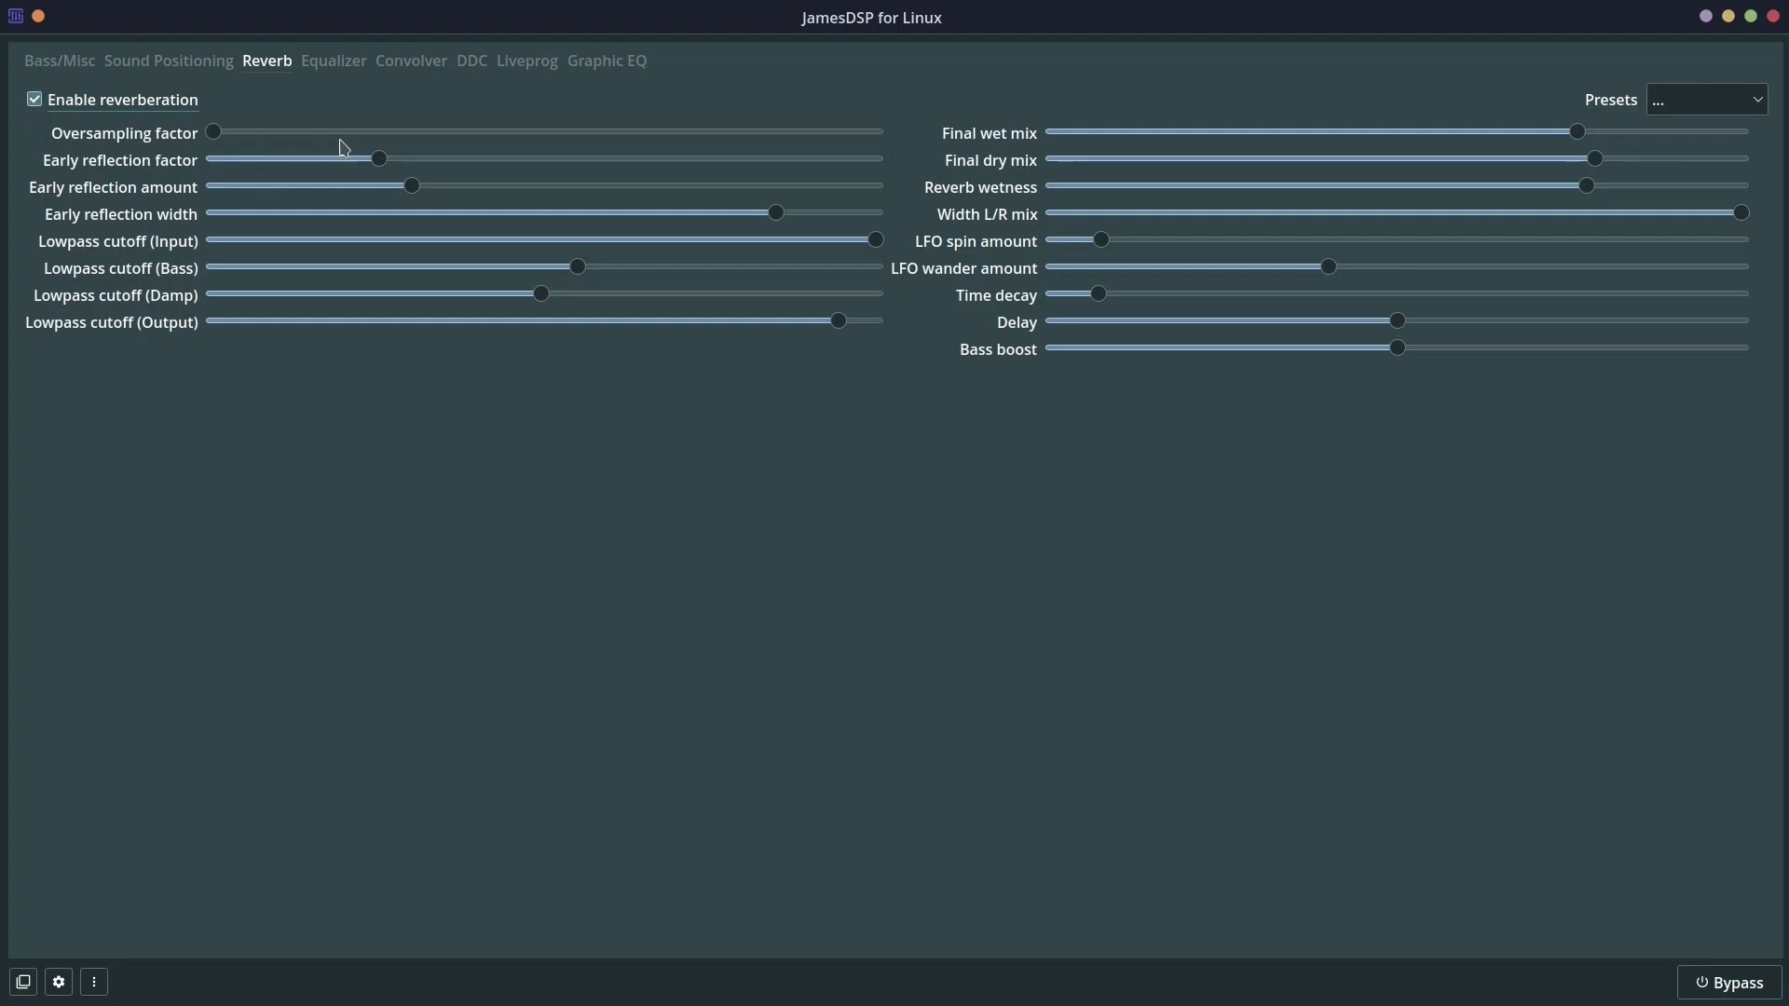
pyautogui.click(1685, 105)
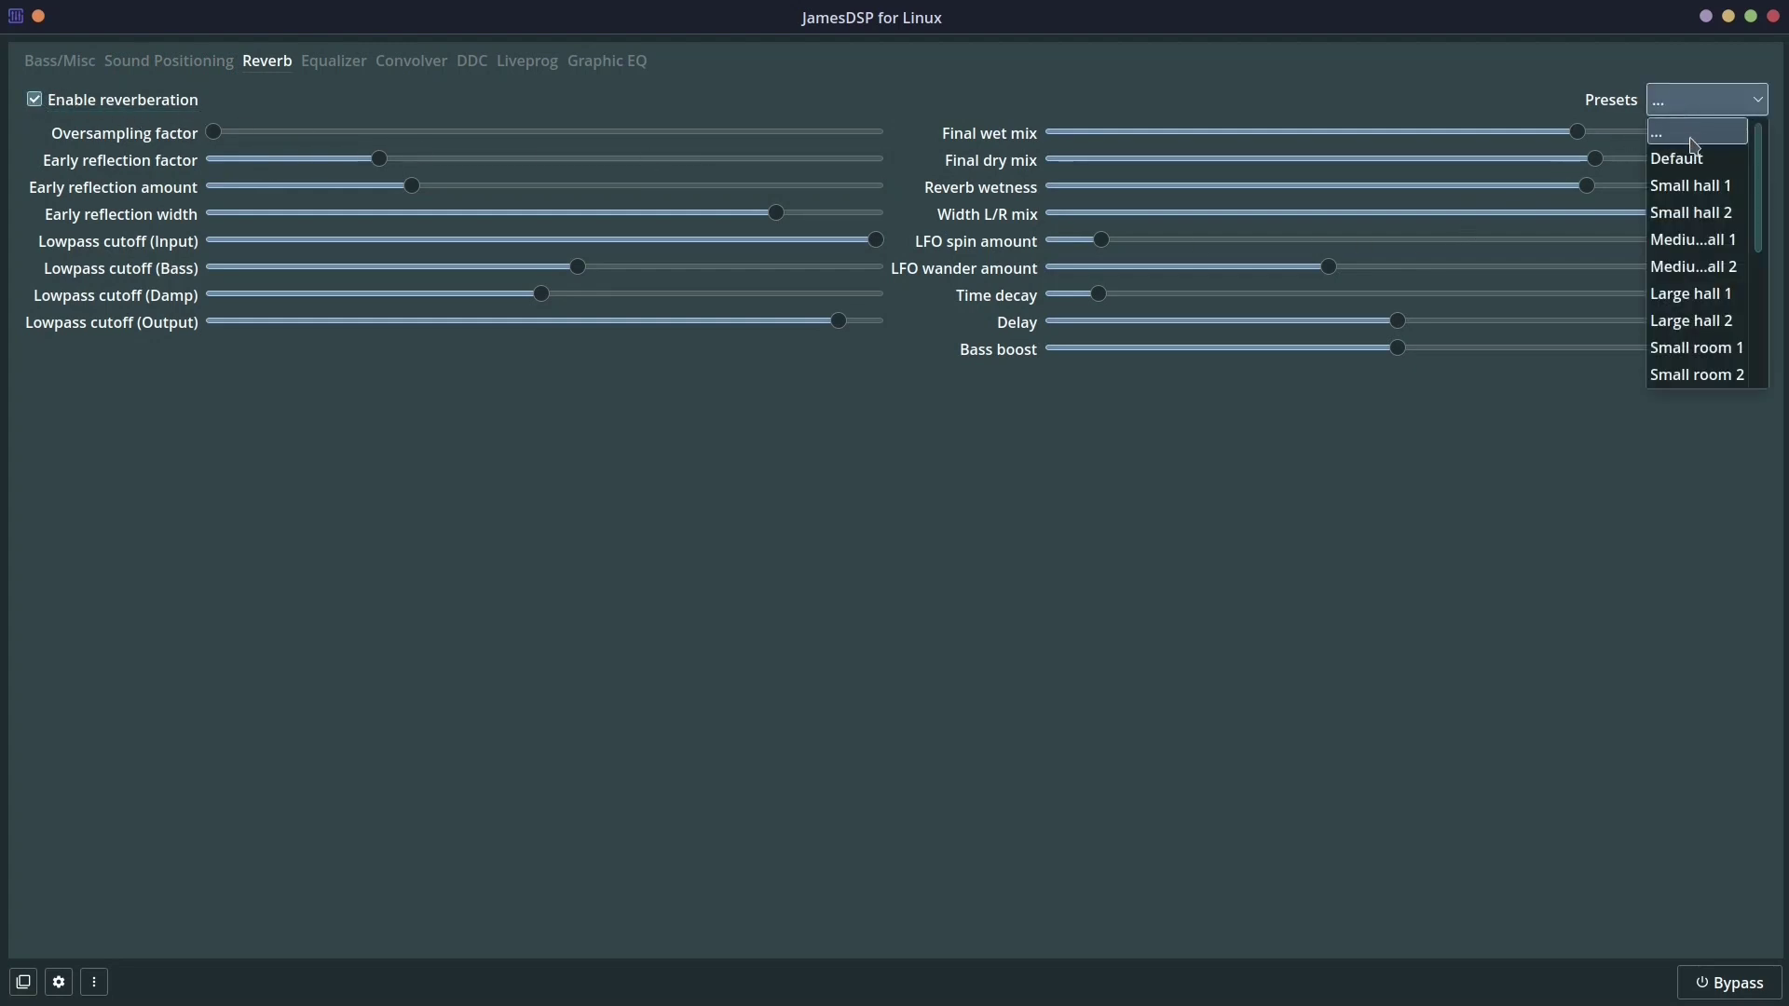
pyautogui.scroll(-4, 1695, 233)
pyautogui.scroll(4, 1700, 280)
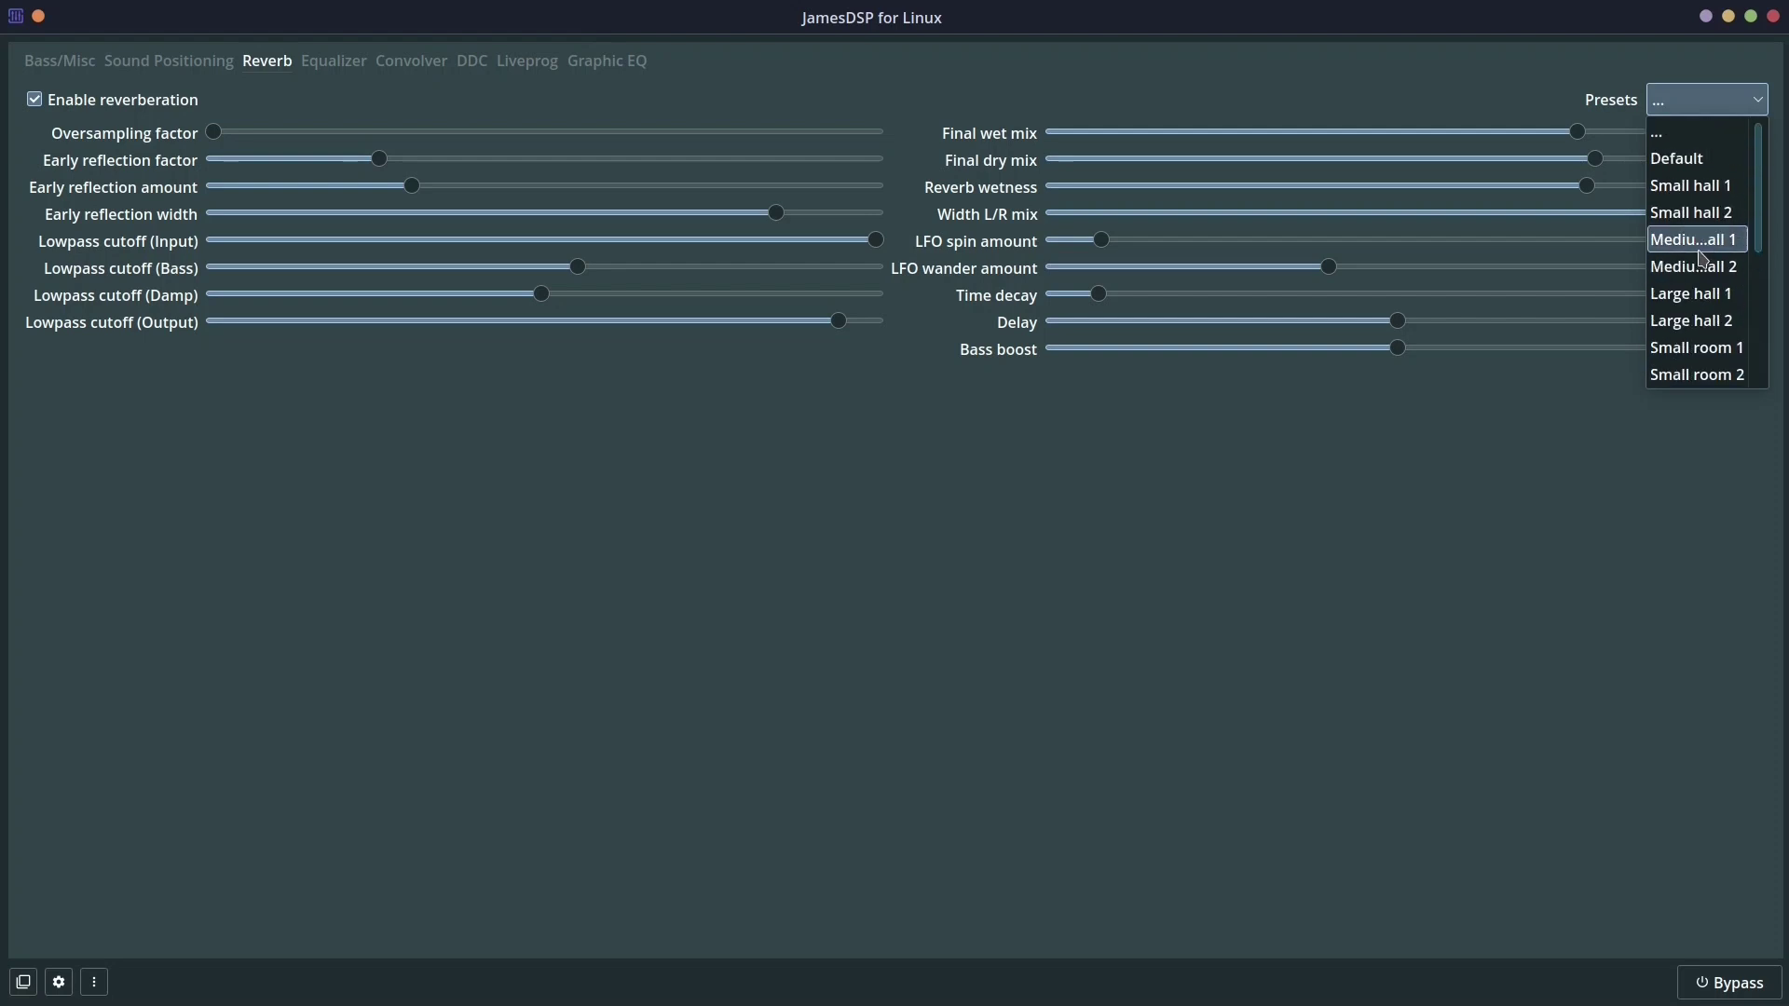
pyautogui.click(1703, 188)
pyautogui.scroll(-1, 1716, 110)
pyautogui.scroll(-1, 1716, 110)
pyautogui.scroll(-1, 1717, 110)
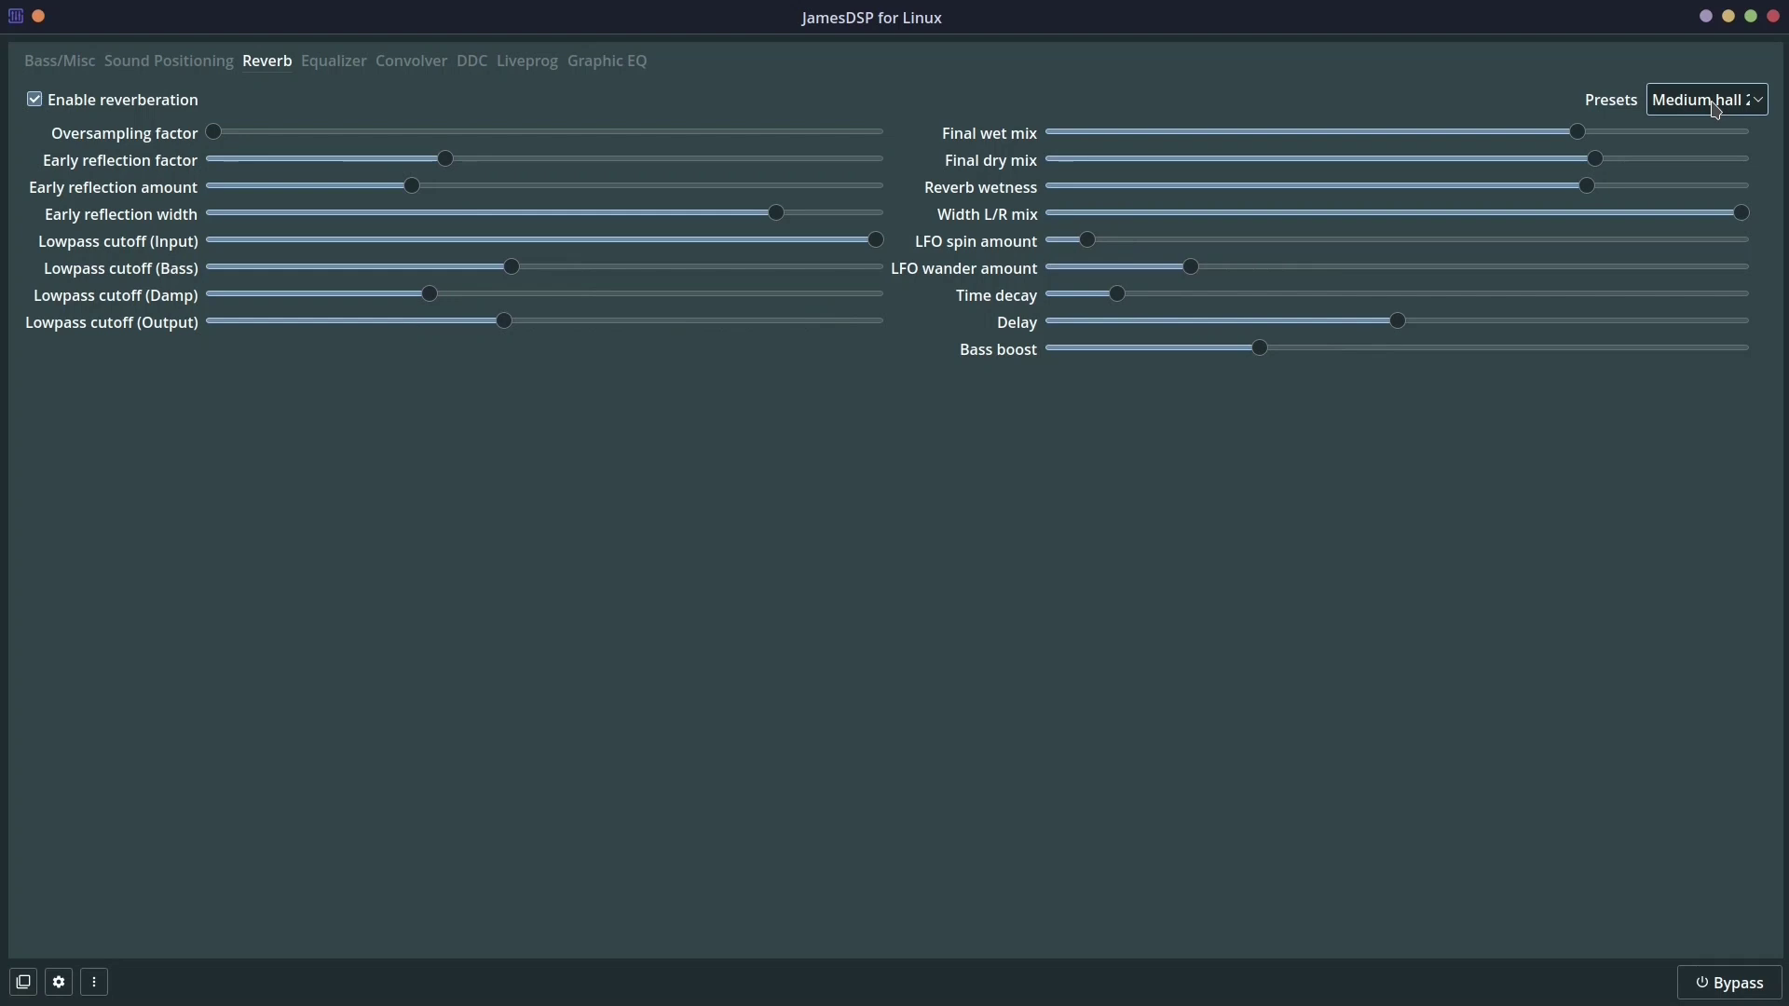
pyautogui.scroll(-1, 1716, 110)
pyautogui.scroll(-3, 1717, 110)
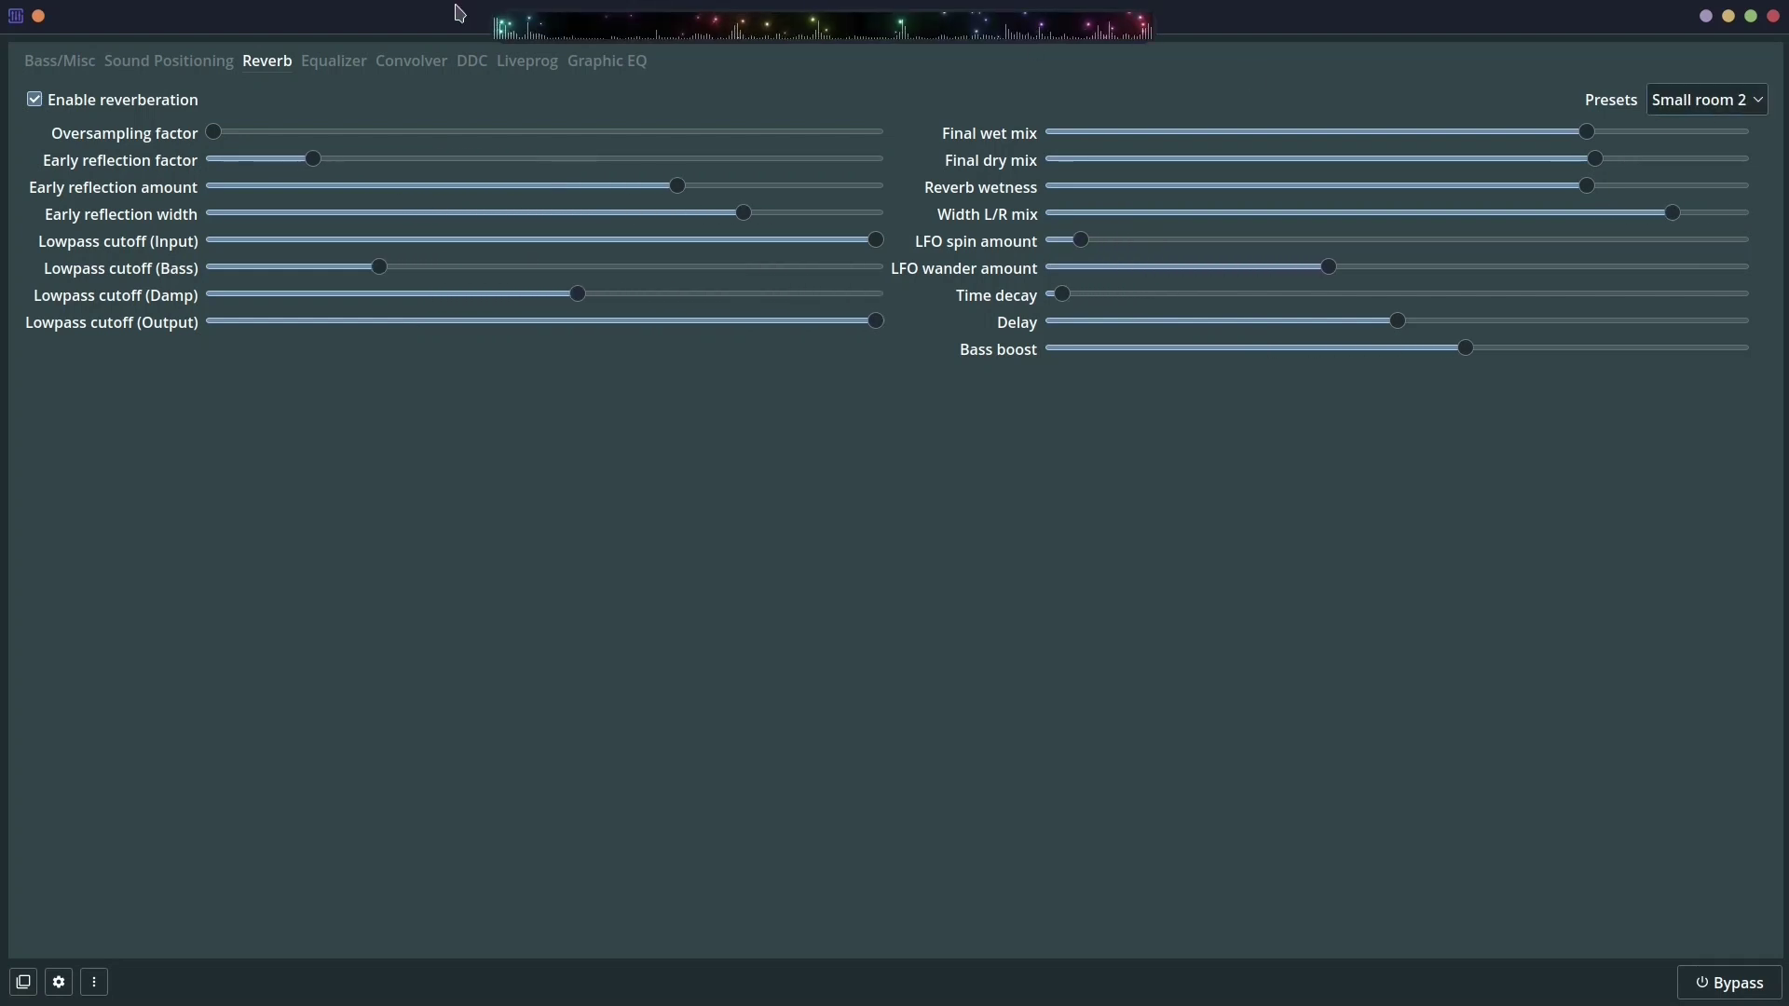
pyautogui.click(61, 100)
# Apply the Vocal Booster preset in the equalizer and enable the EQ.
pyautogui.click(336, 63)
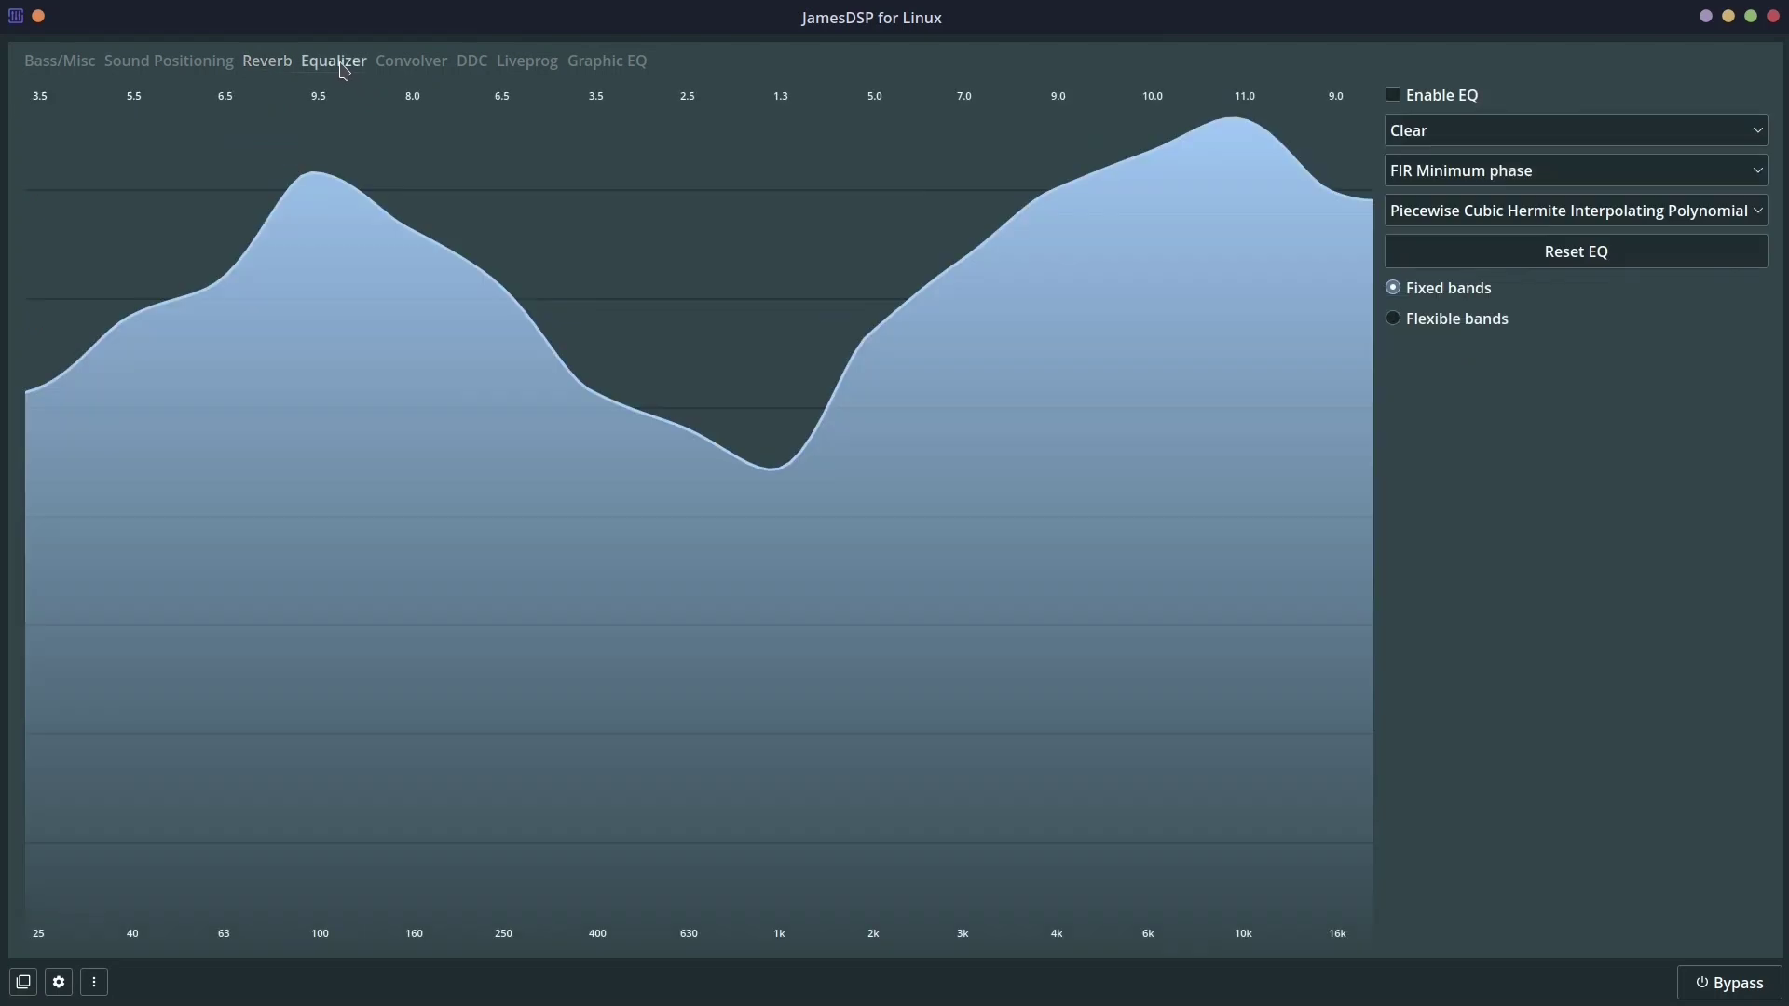
pyautogui.click(1633, 135)
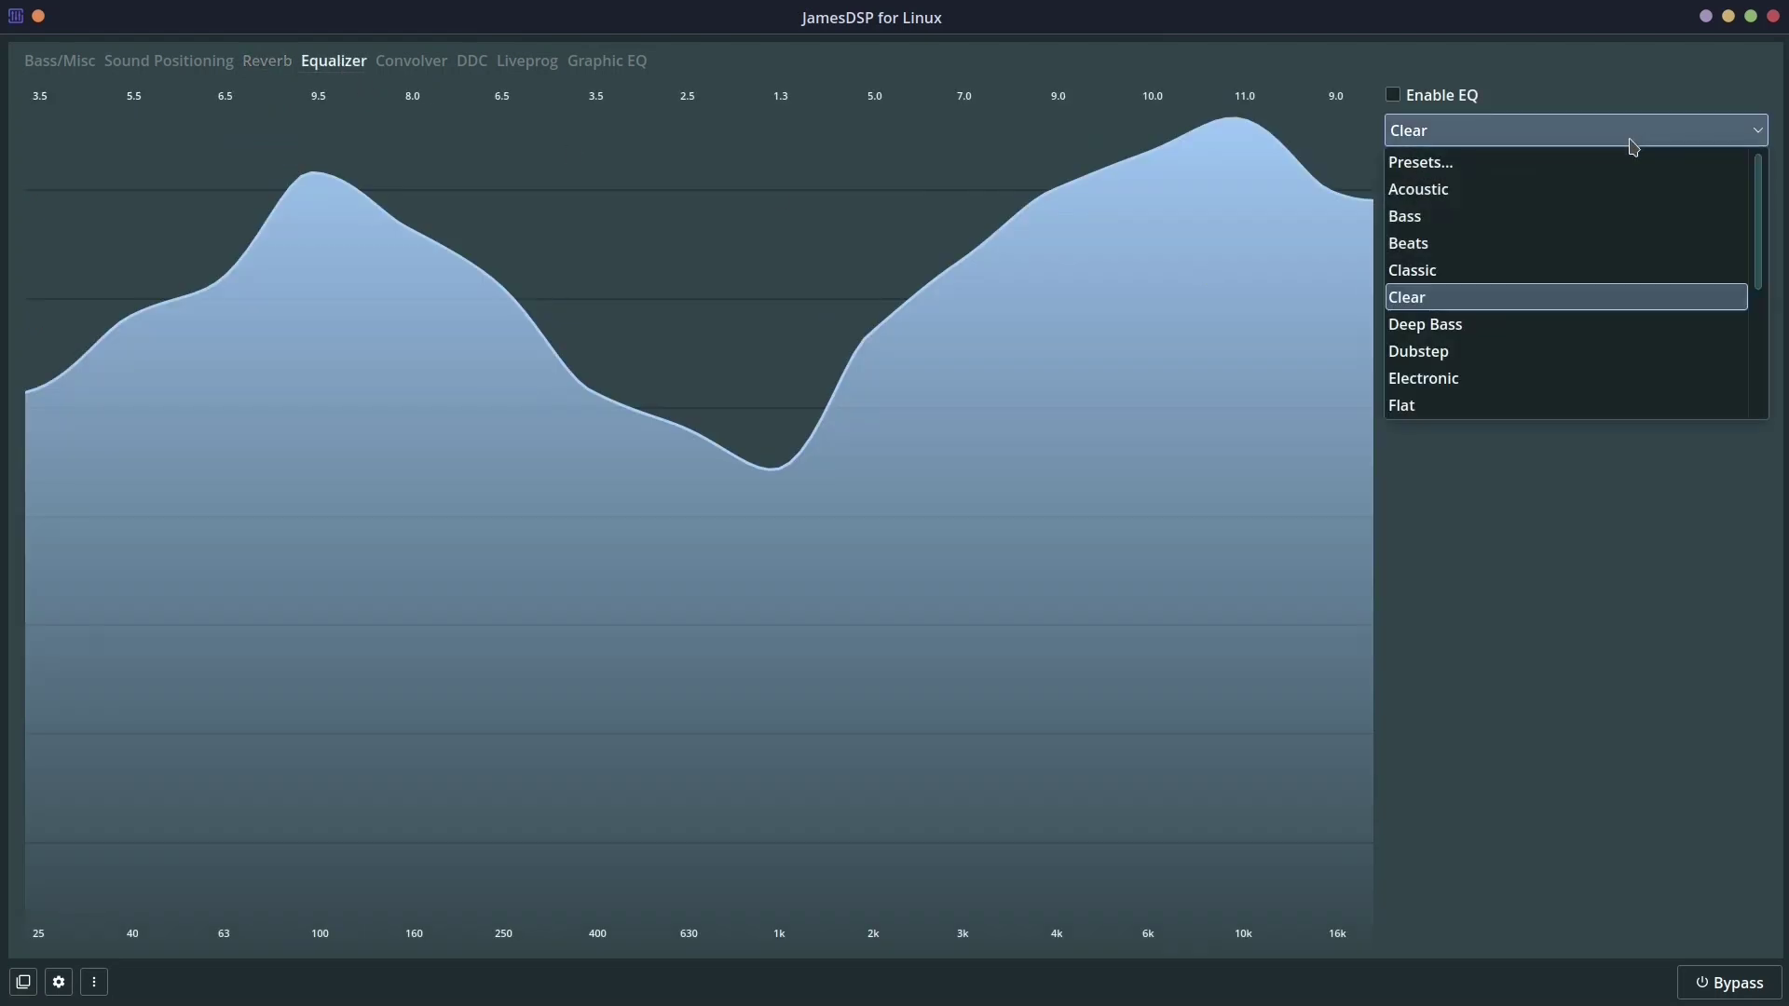
pyautogui.scroll(-3, 1631, 340)
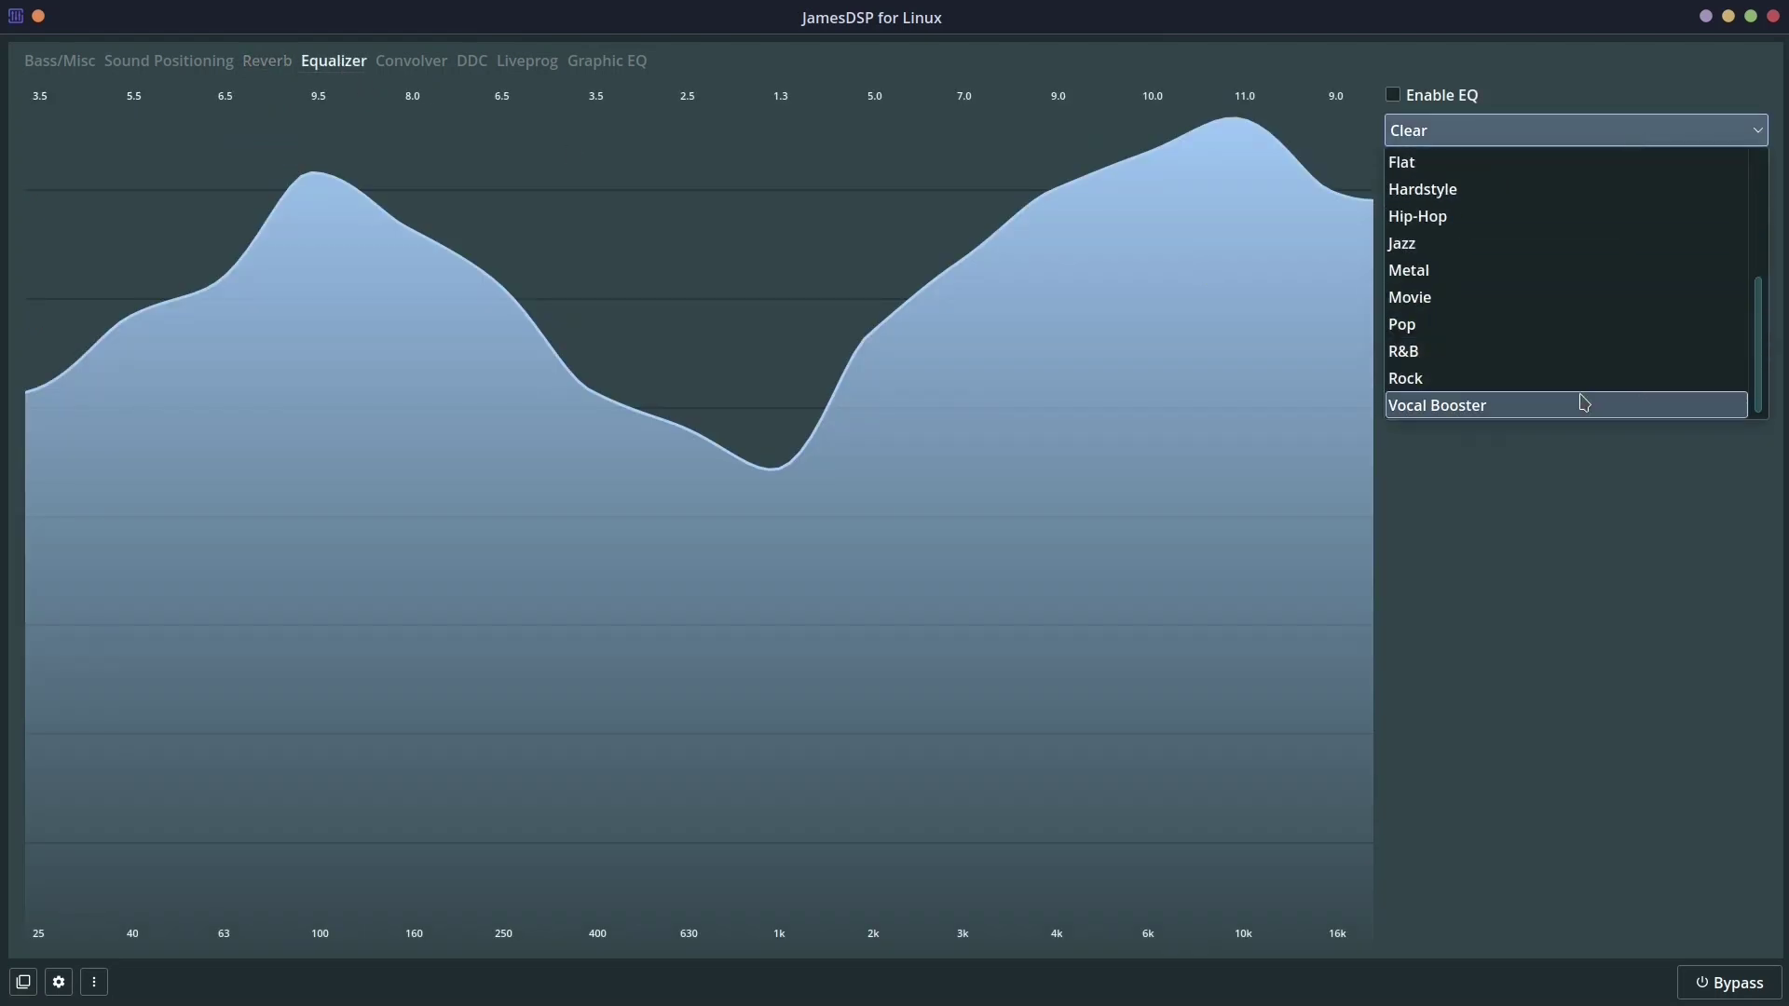
pyautogui.click(1582, 405)
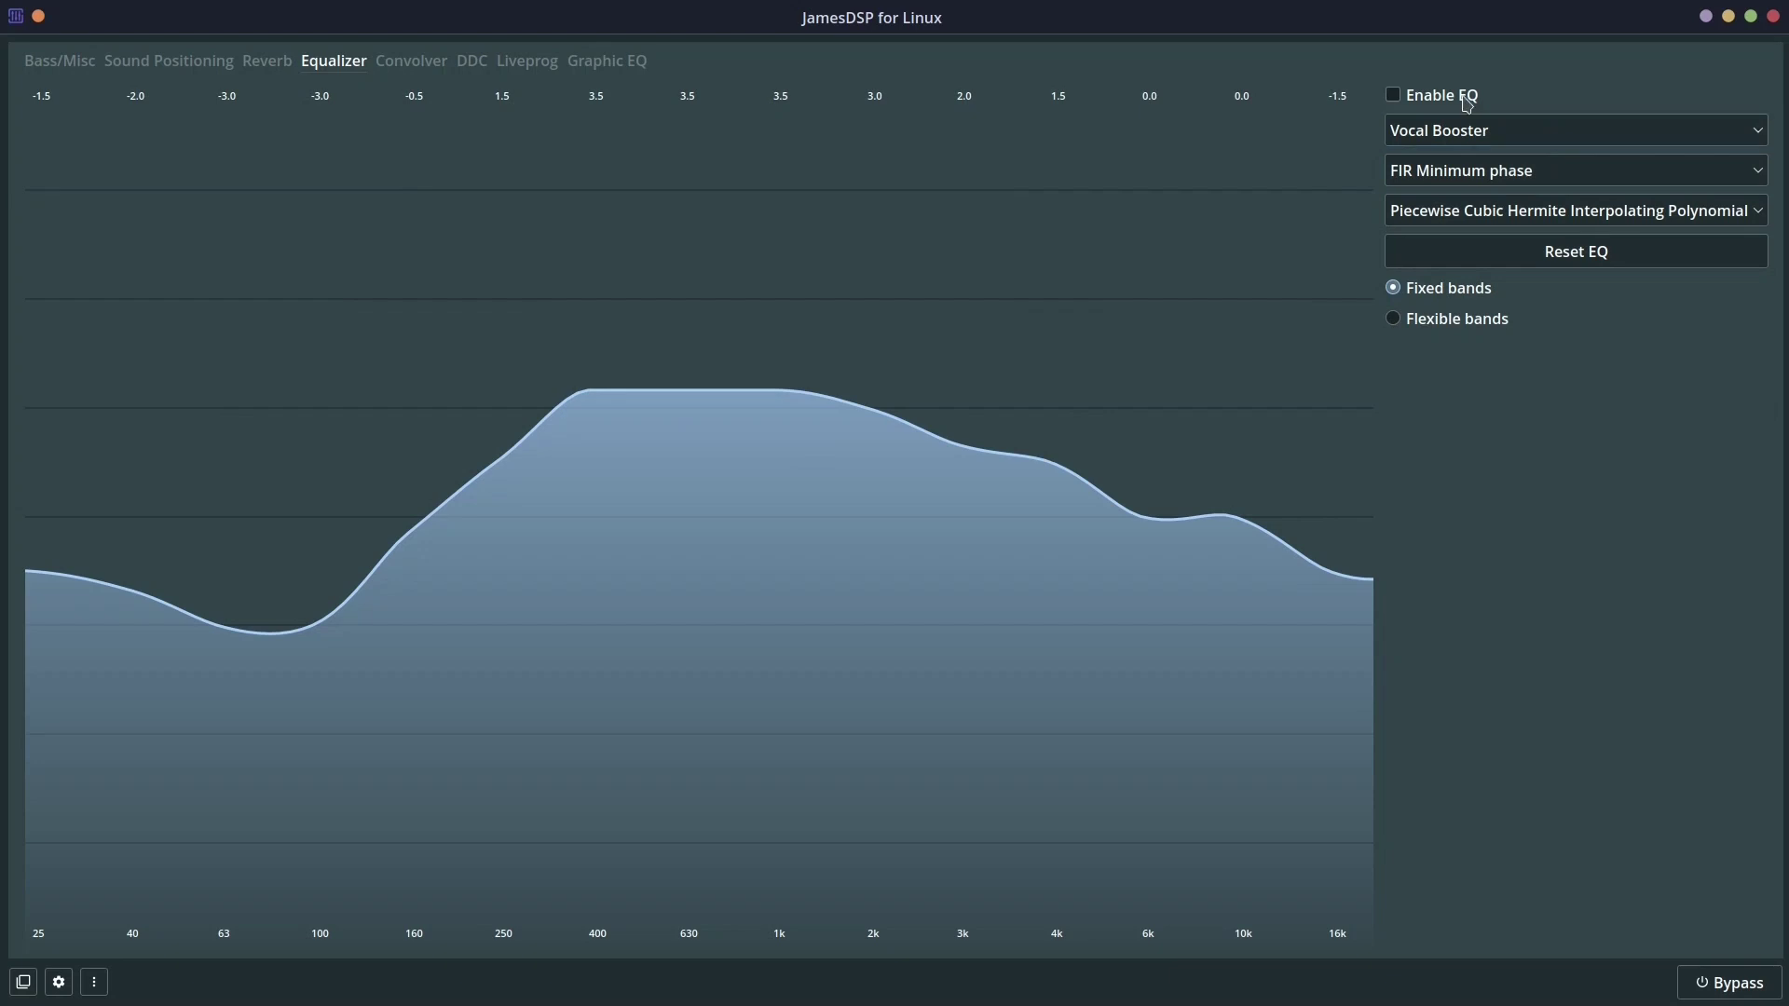
pyautogui.click(1411, 105)
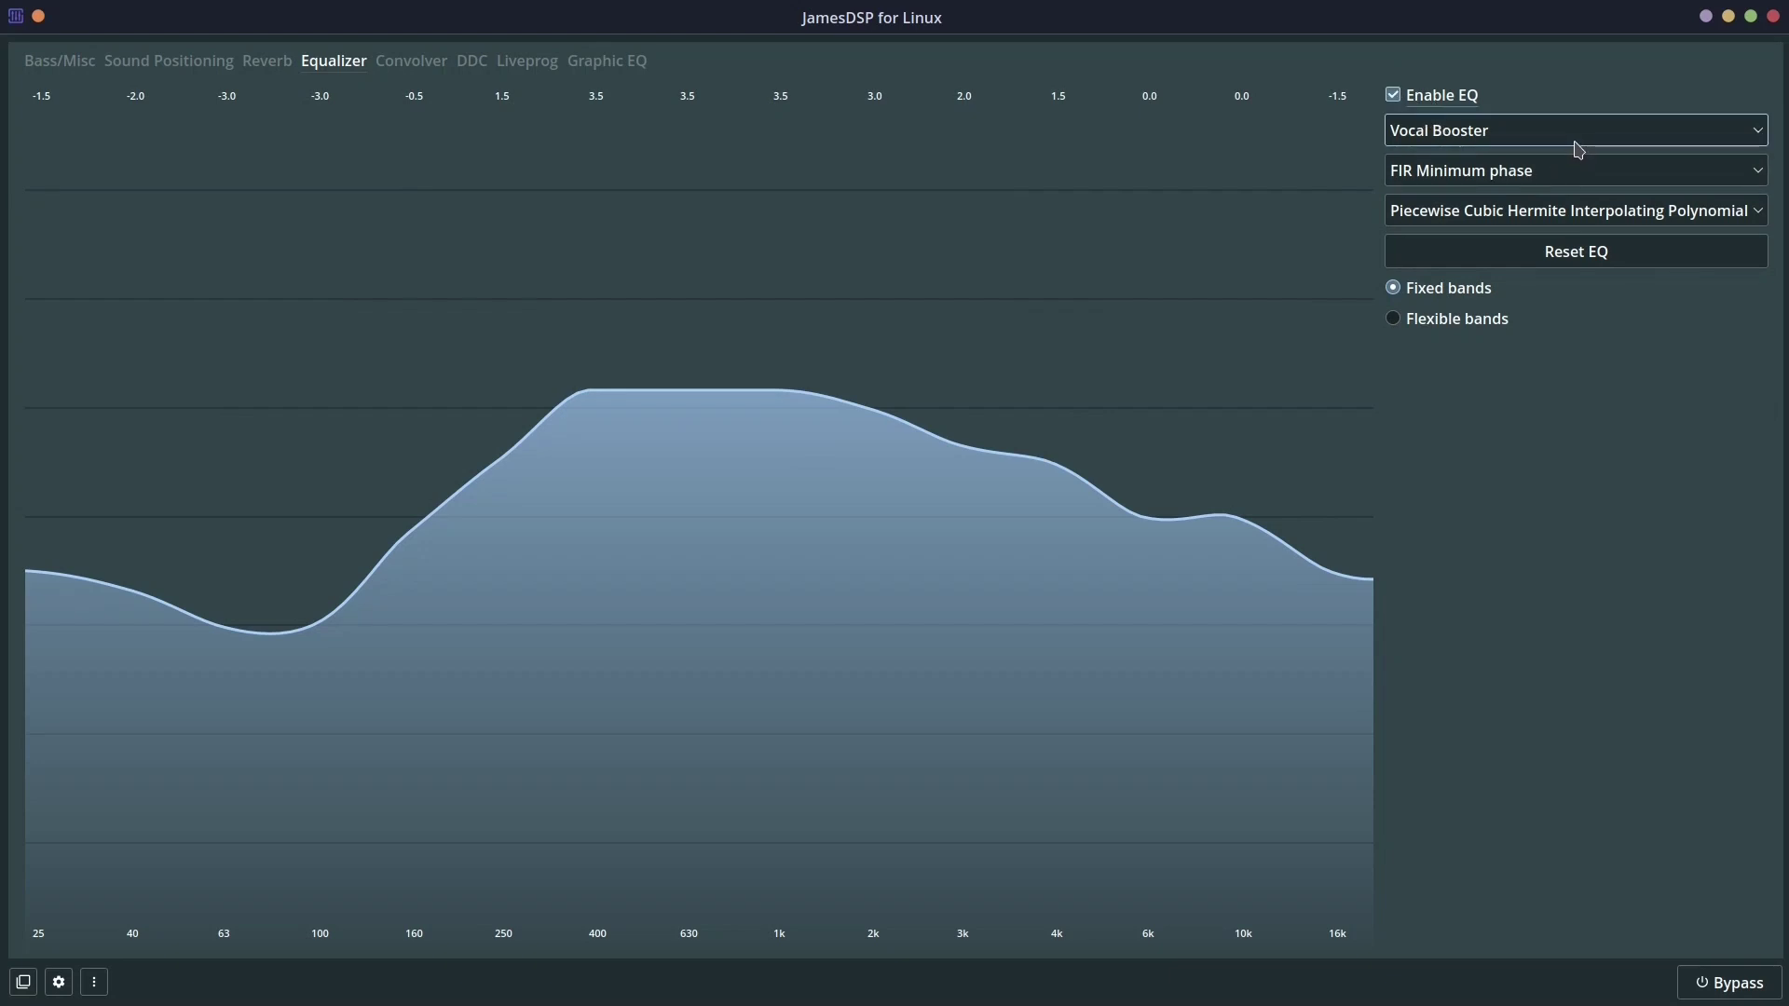
# Try the equalizer presets one after another, including Rock, Pop, Metal, Jazz, Dubstep, Beats and Acoustic, ending on Clear.
pyautogui.scroll(4, 1577, 144)
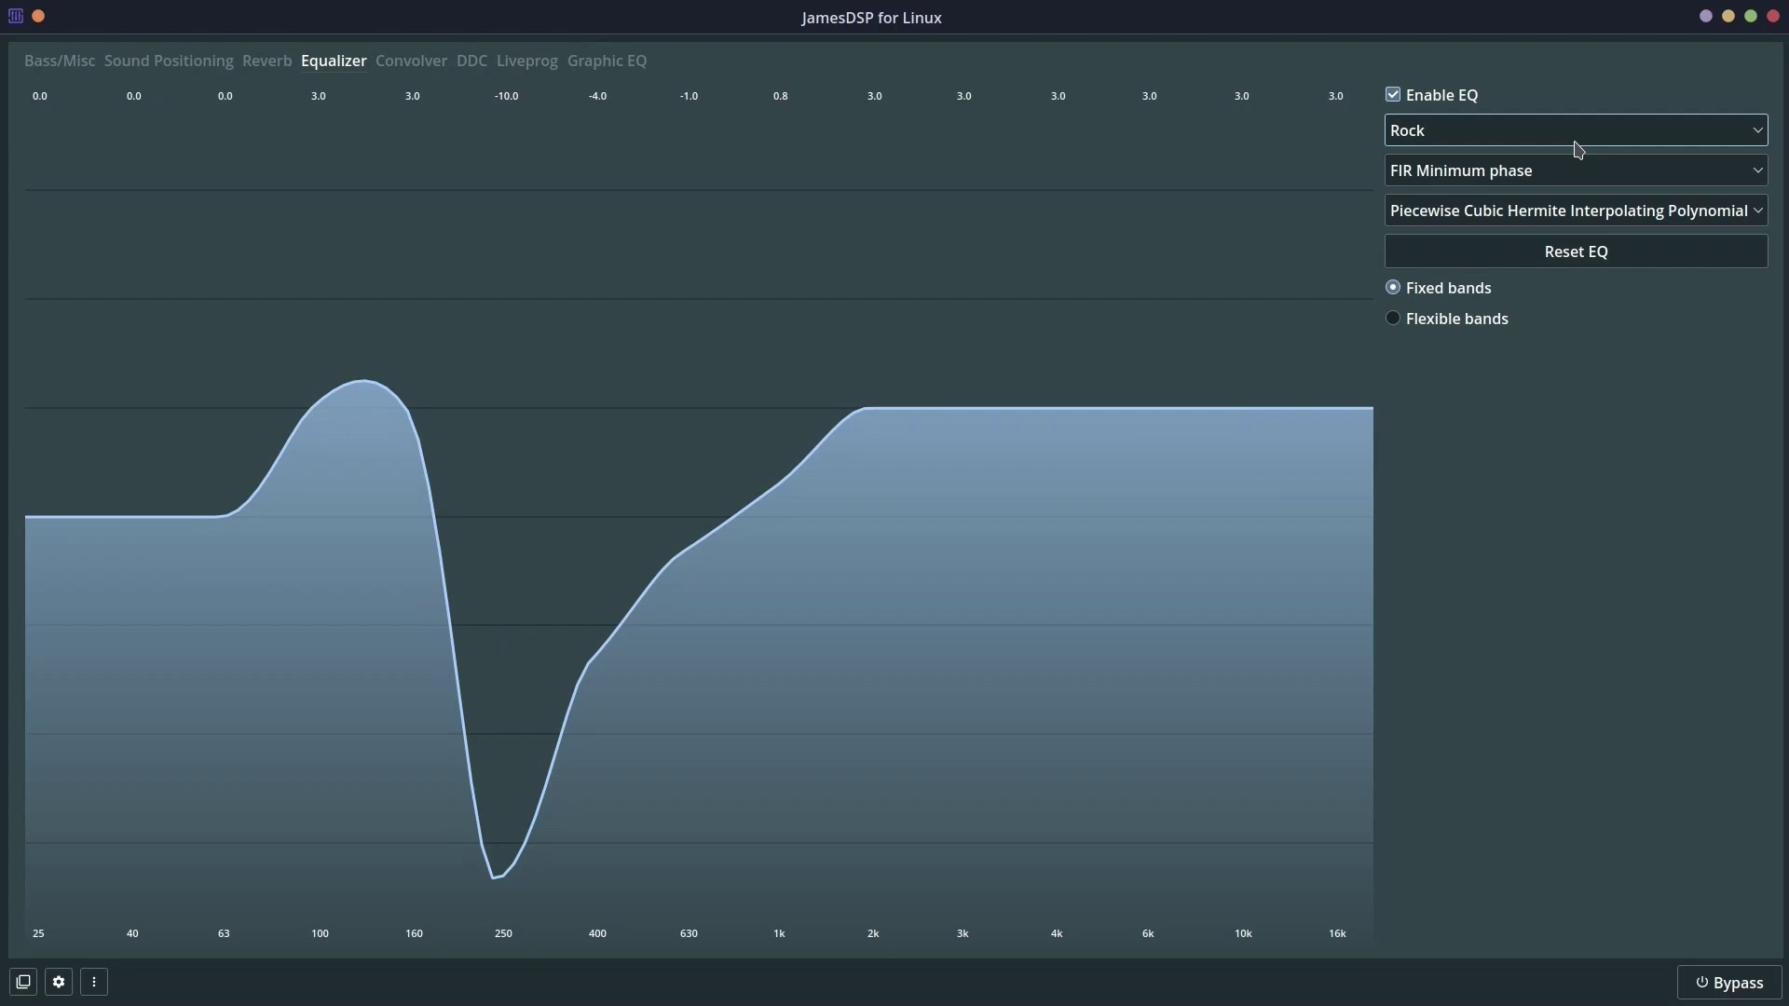
pyautogui.scroll(1, 1578, 149)
pyautogui.scroll(1, 1577, 149)
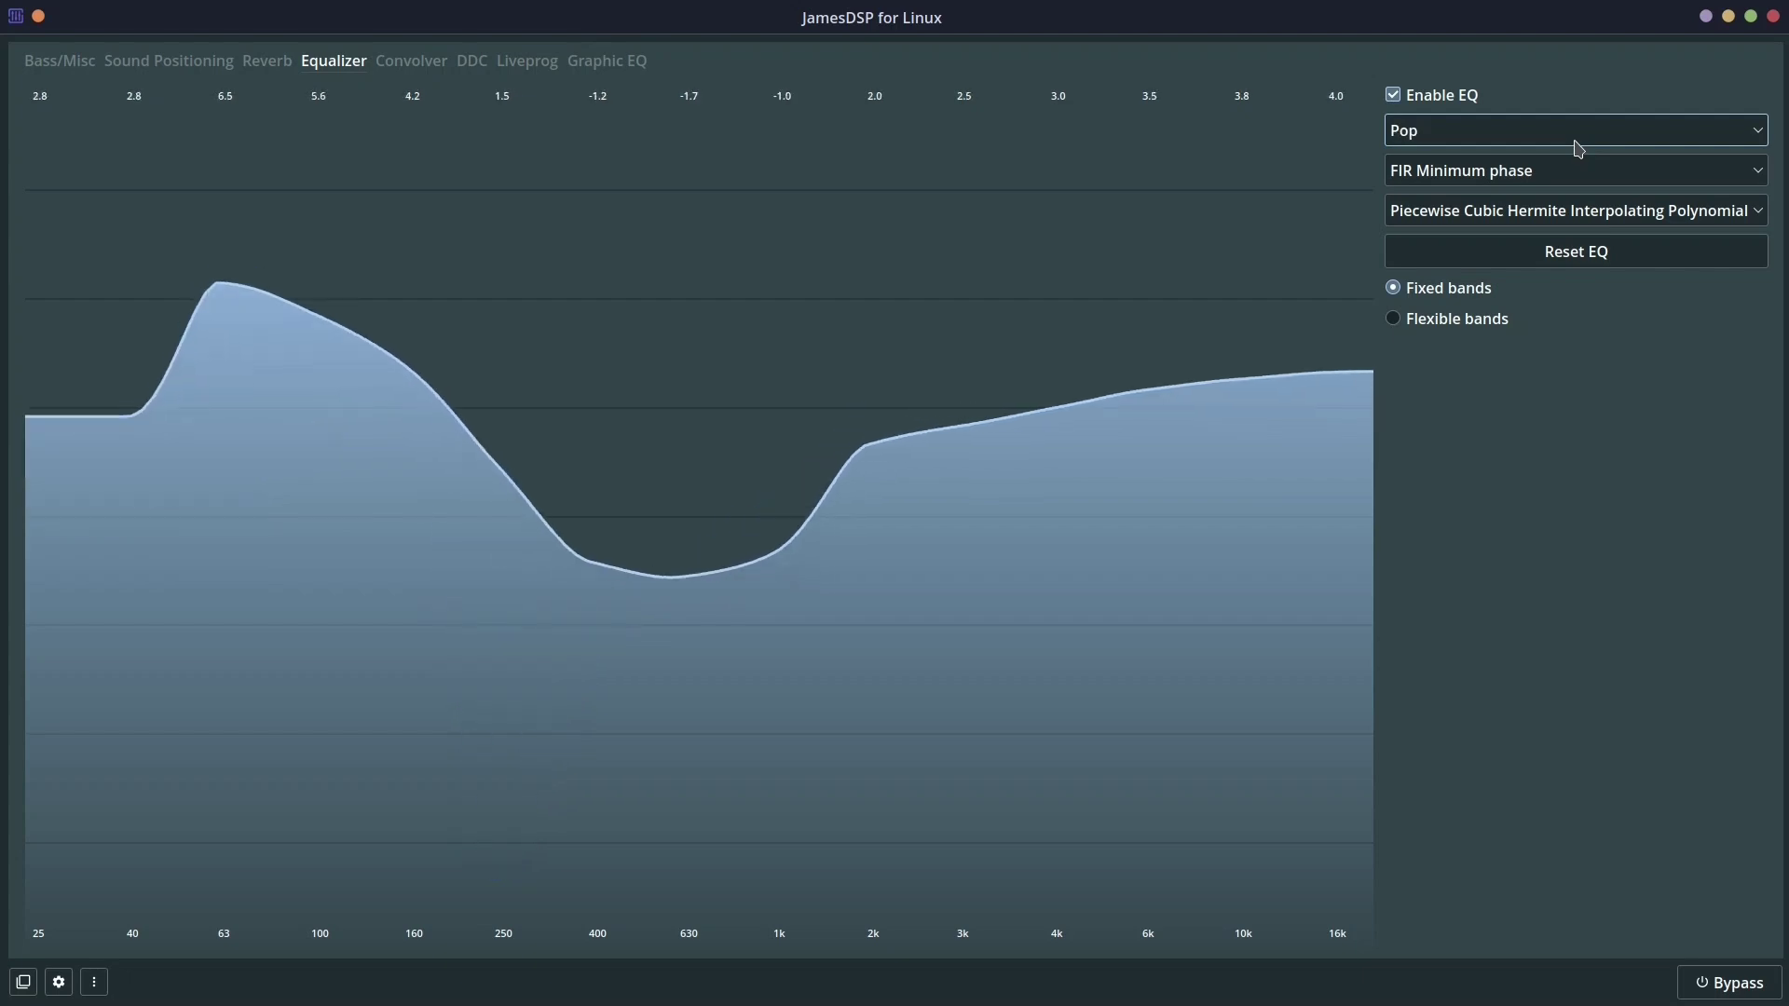
pyautogui.scroll(1, 1577, 149)
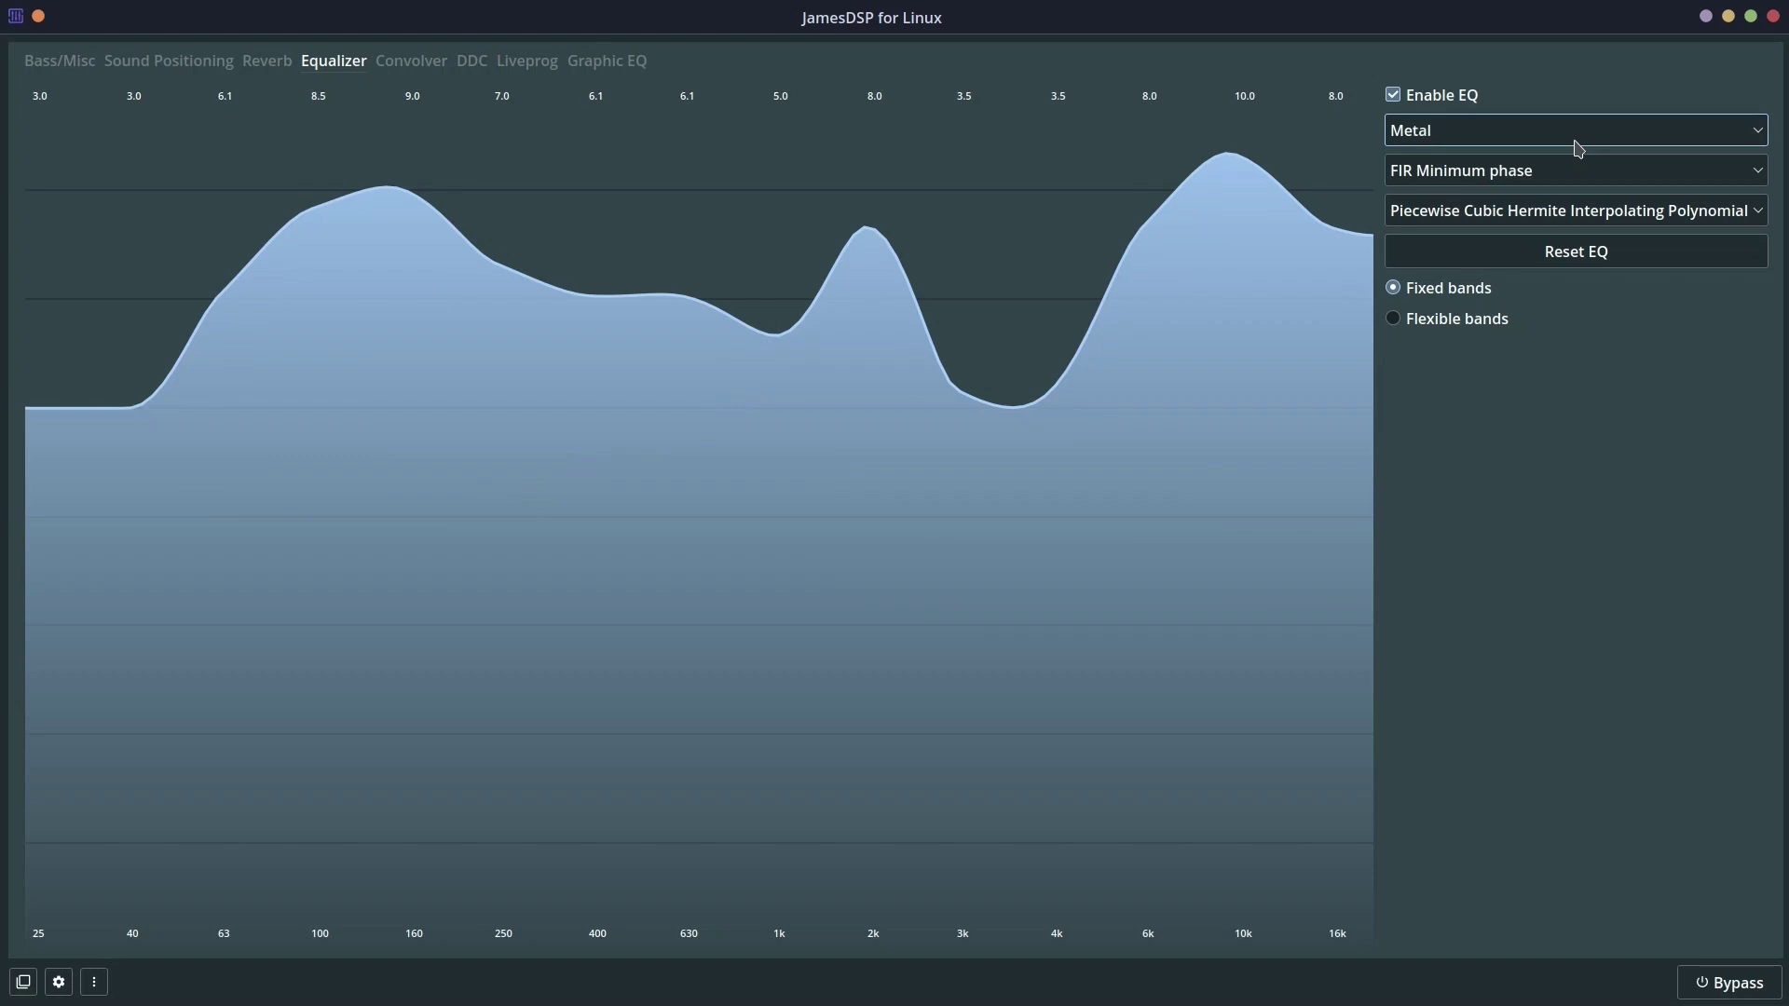
pyautogui.scroll(1, 1577, 149)
pyautogui.scroll(1, 1577, 149)
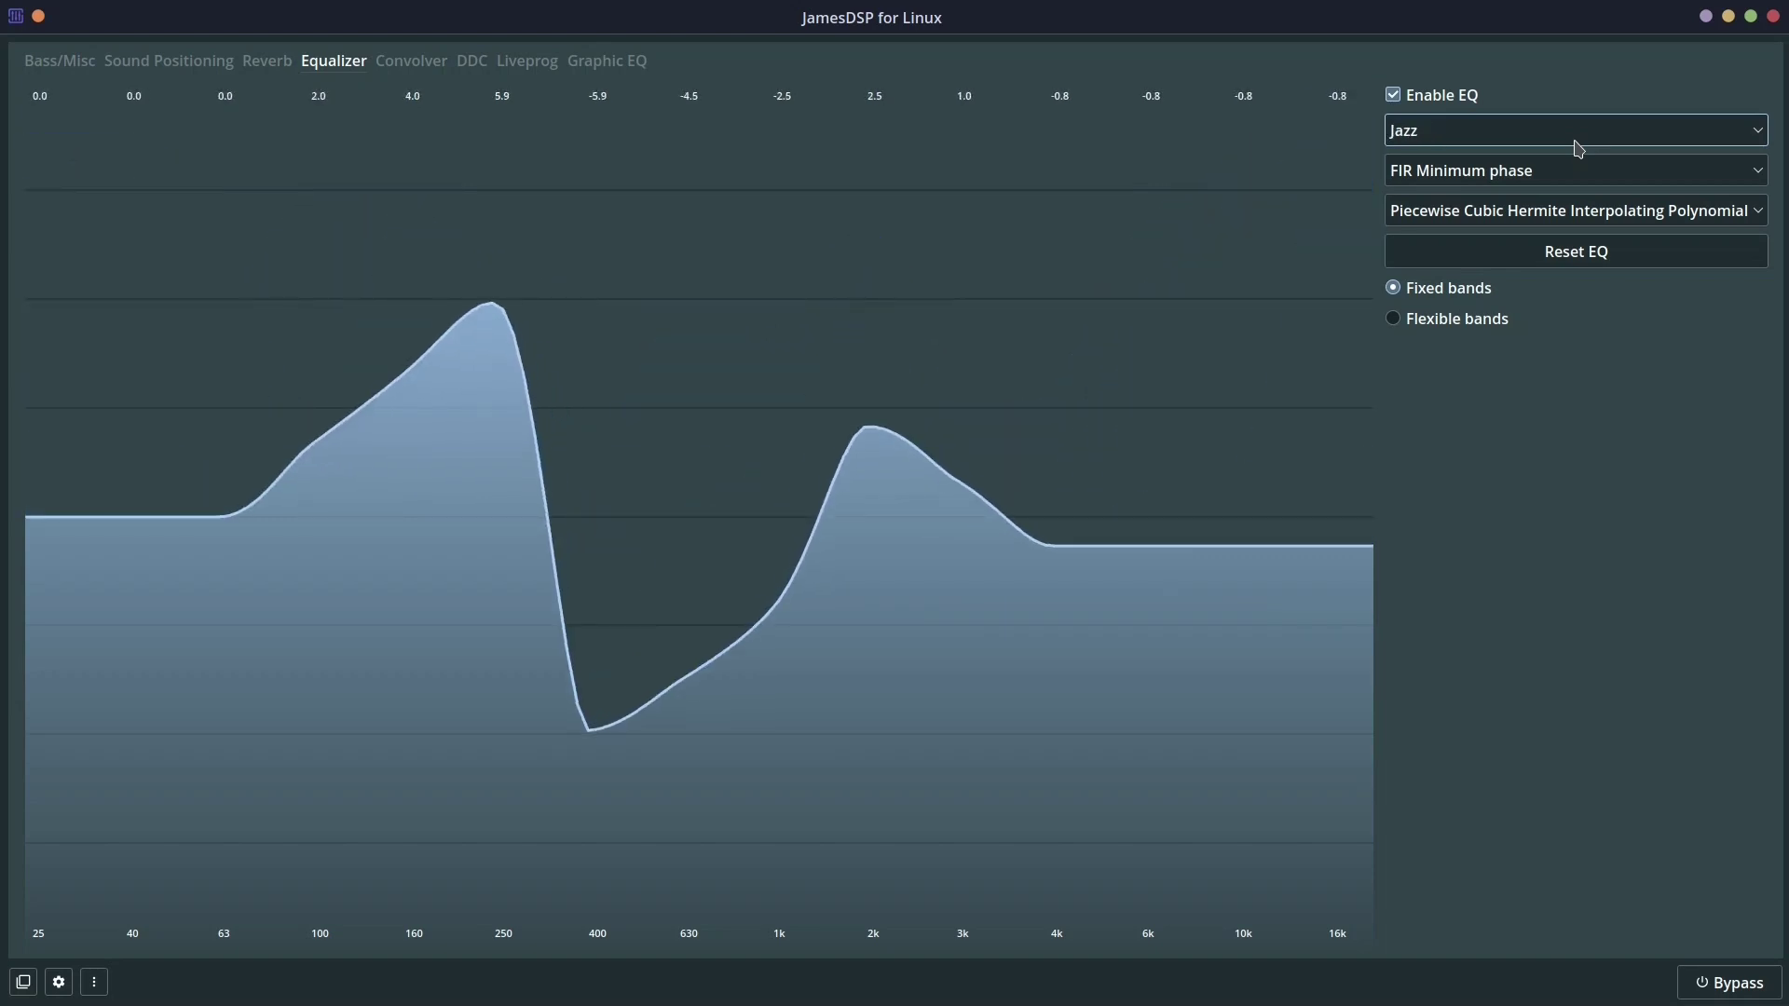
pyautogui.scroll(1, 1577, 149)
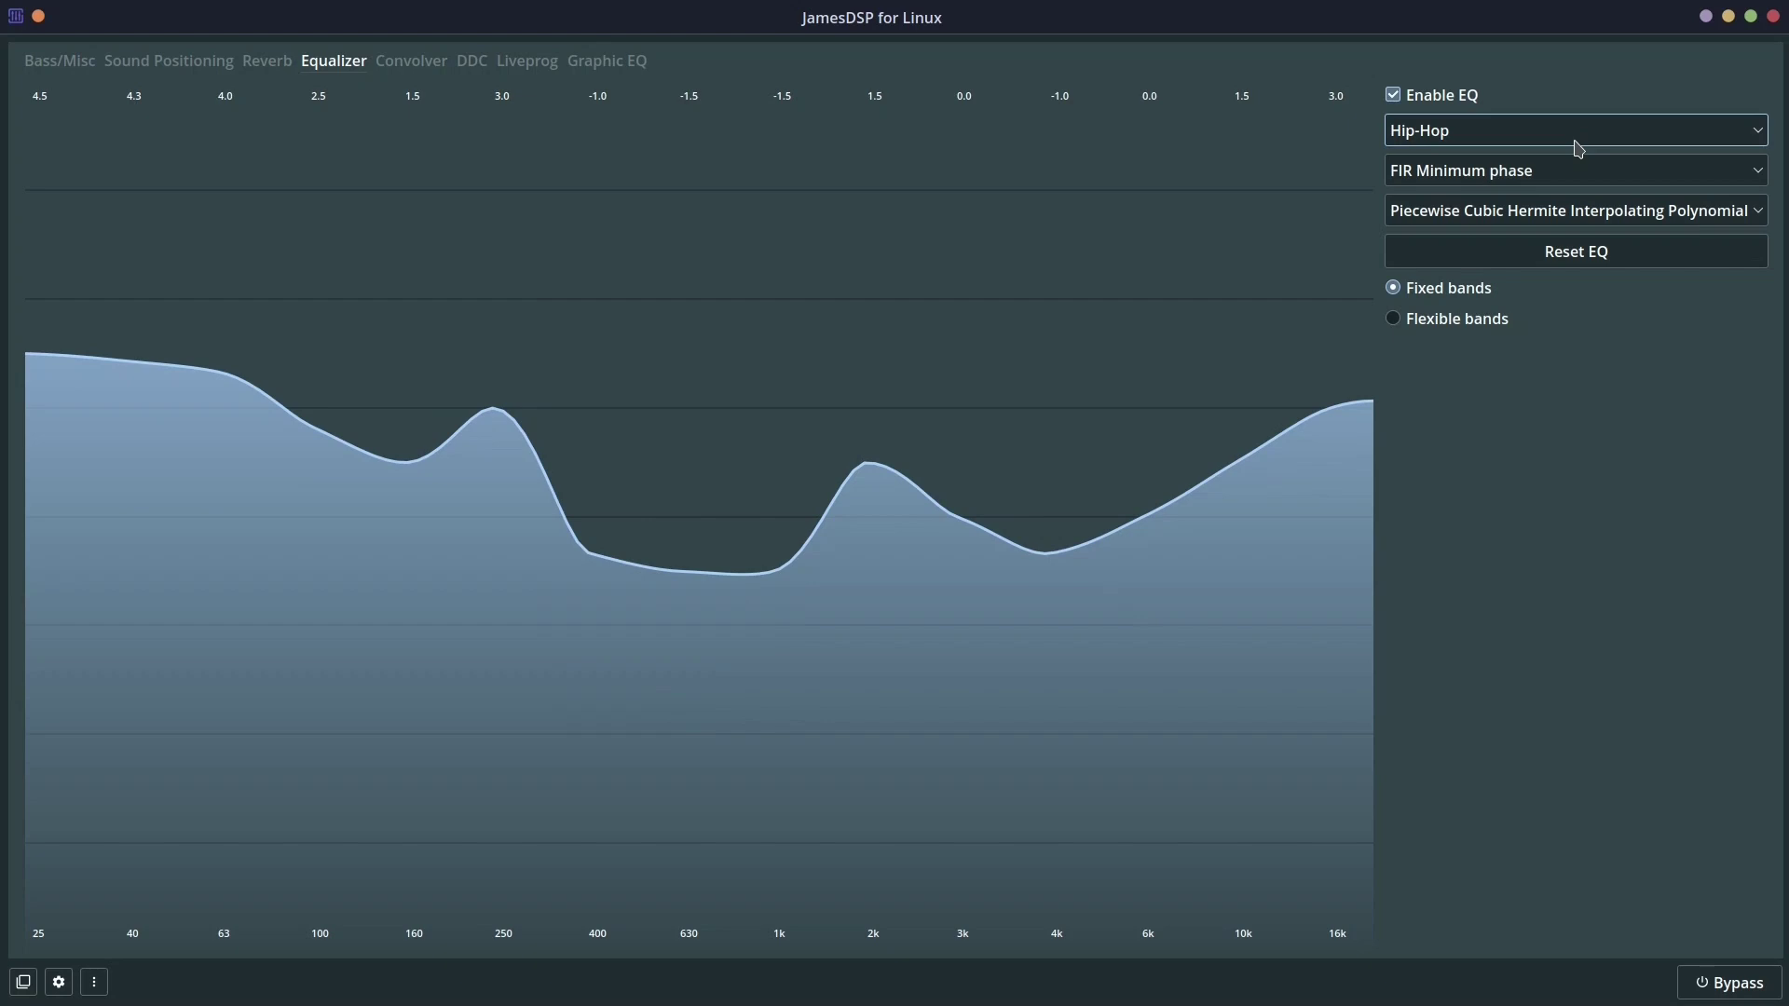
pyautogui.scroll(1, 1577, 149)
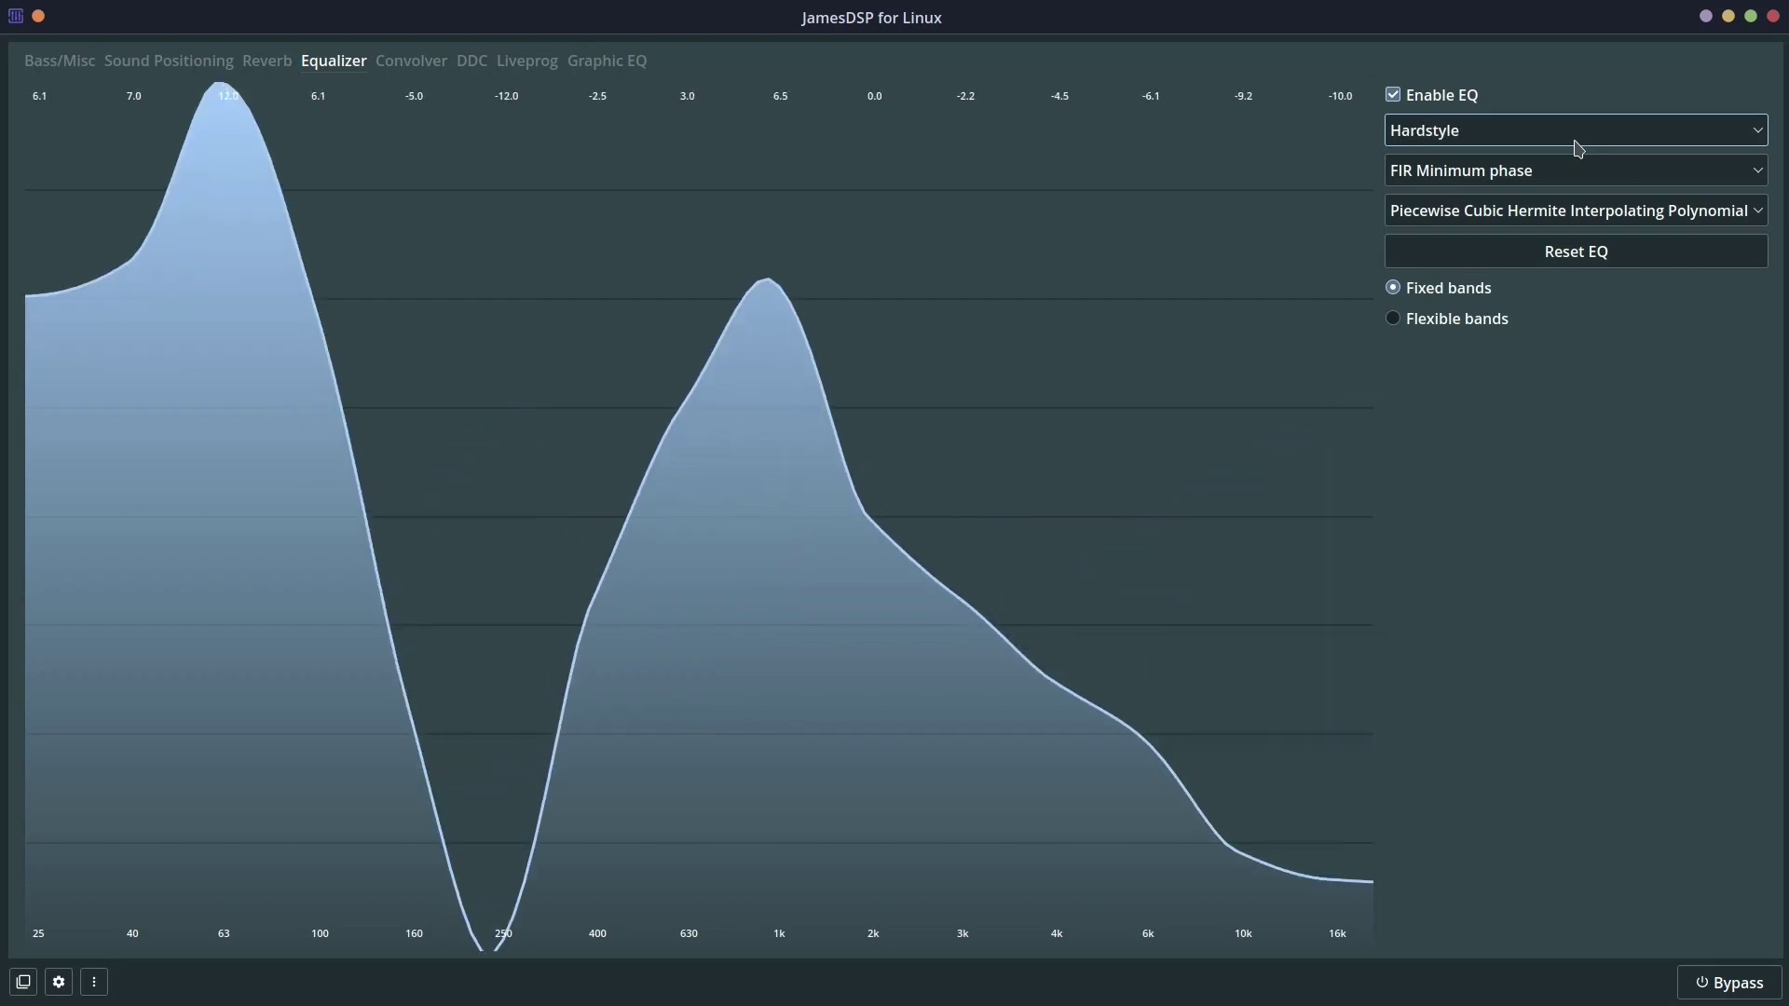
pyautogui.scroll(1, 1577, 149)
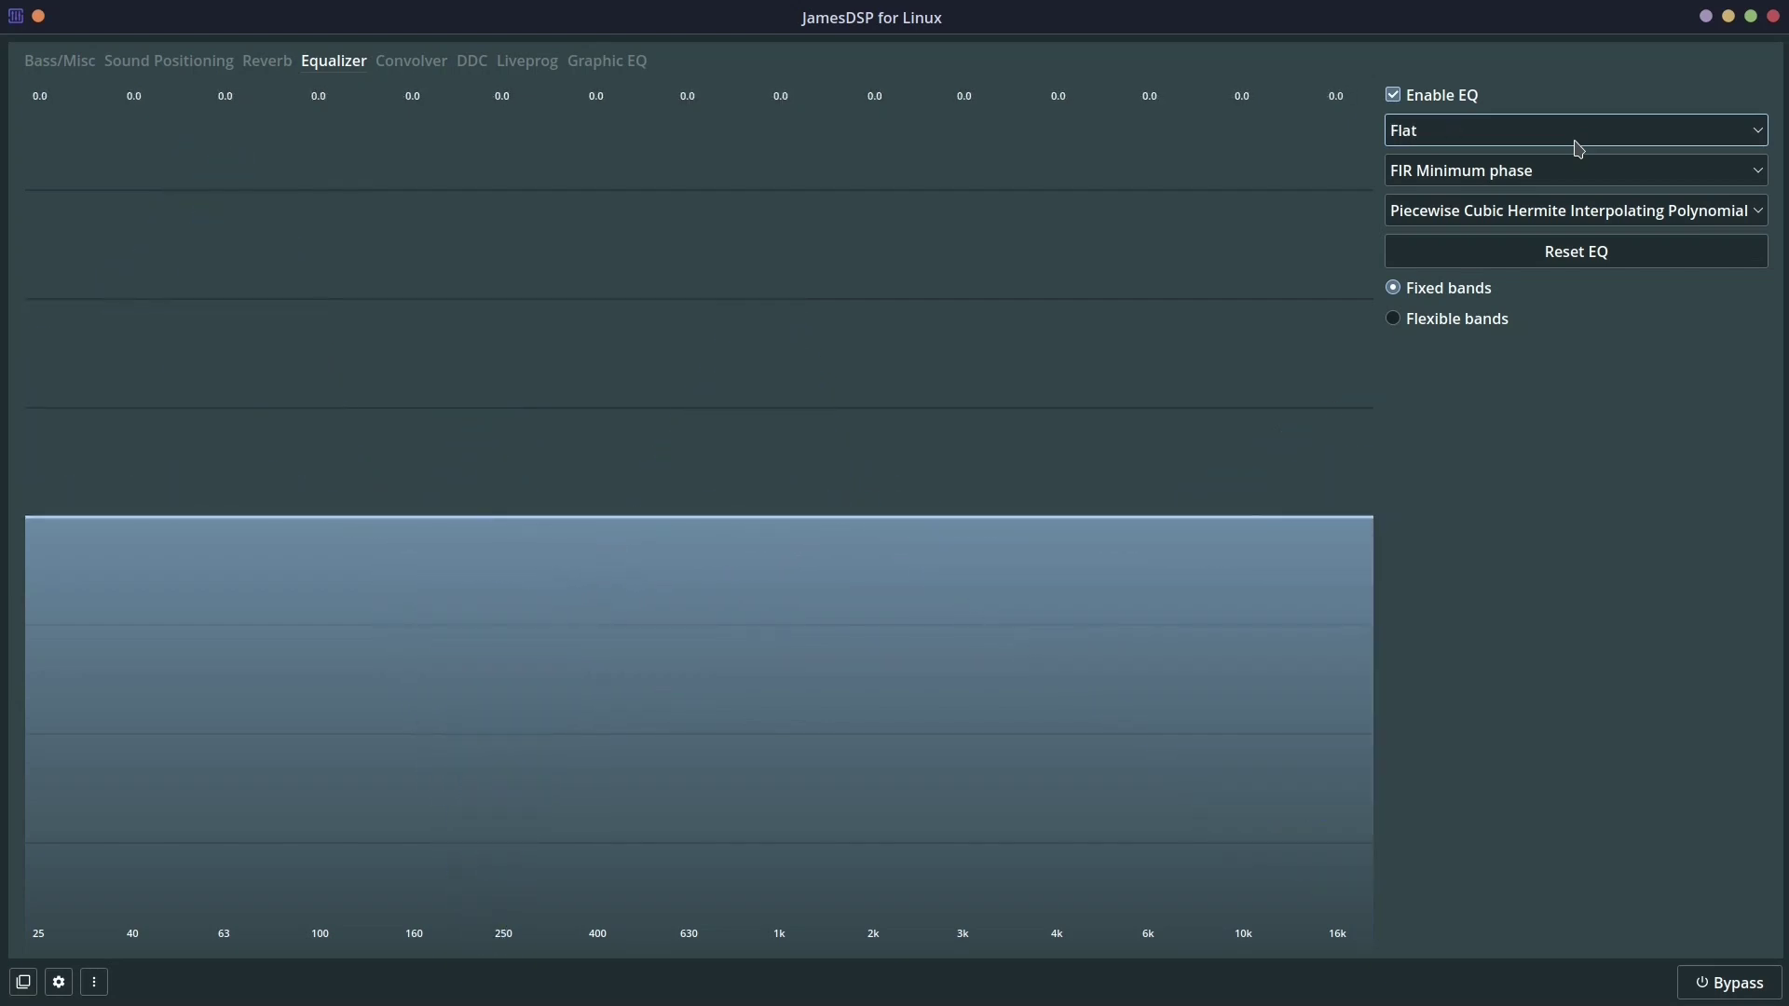
pyautogui.scroll(1, 1578, 149)
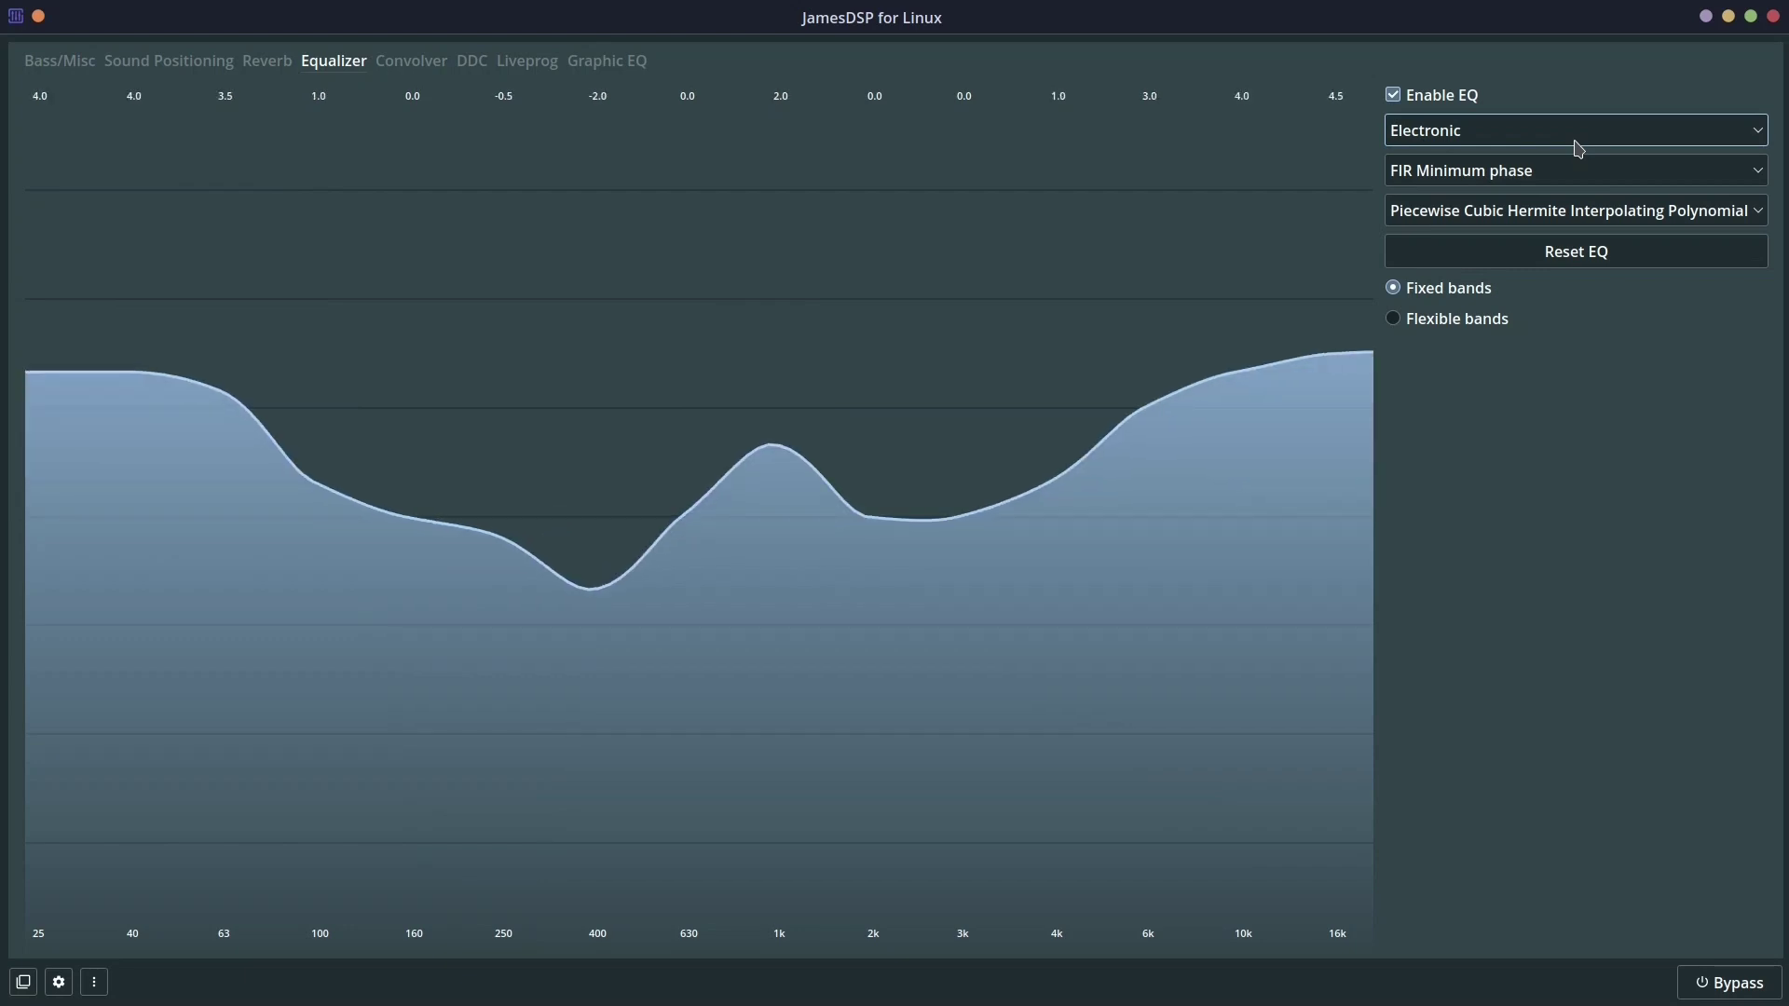
pyautogui.scroll(1, 1577, 147)
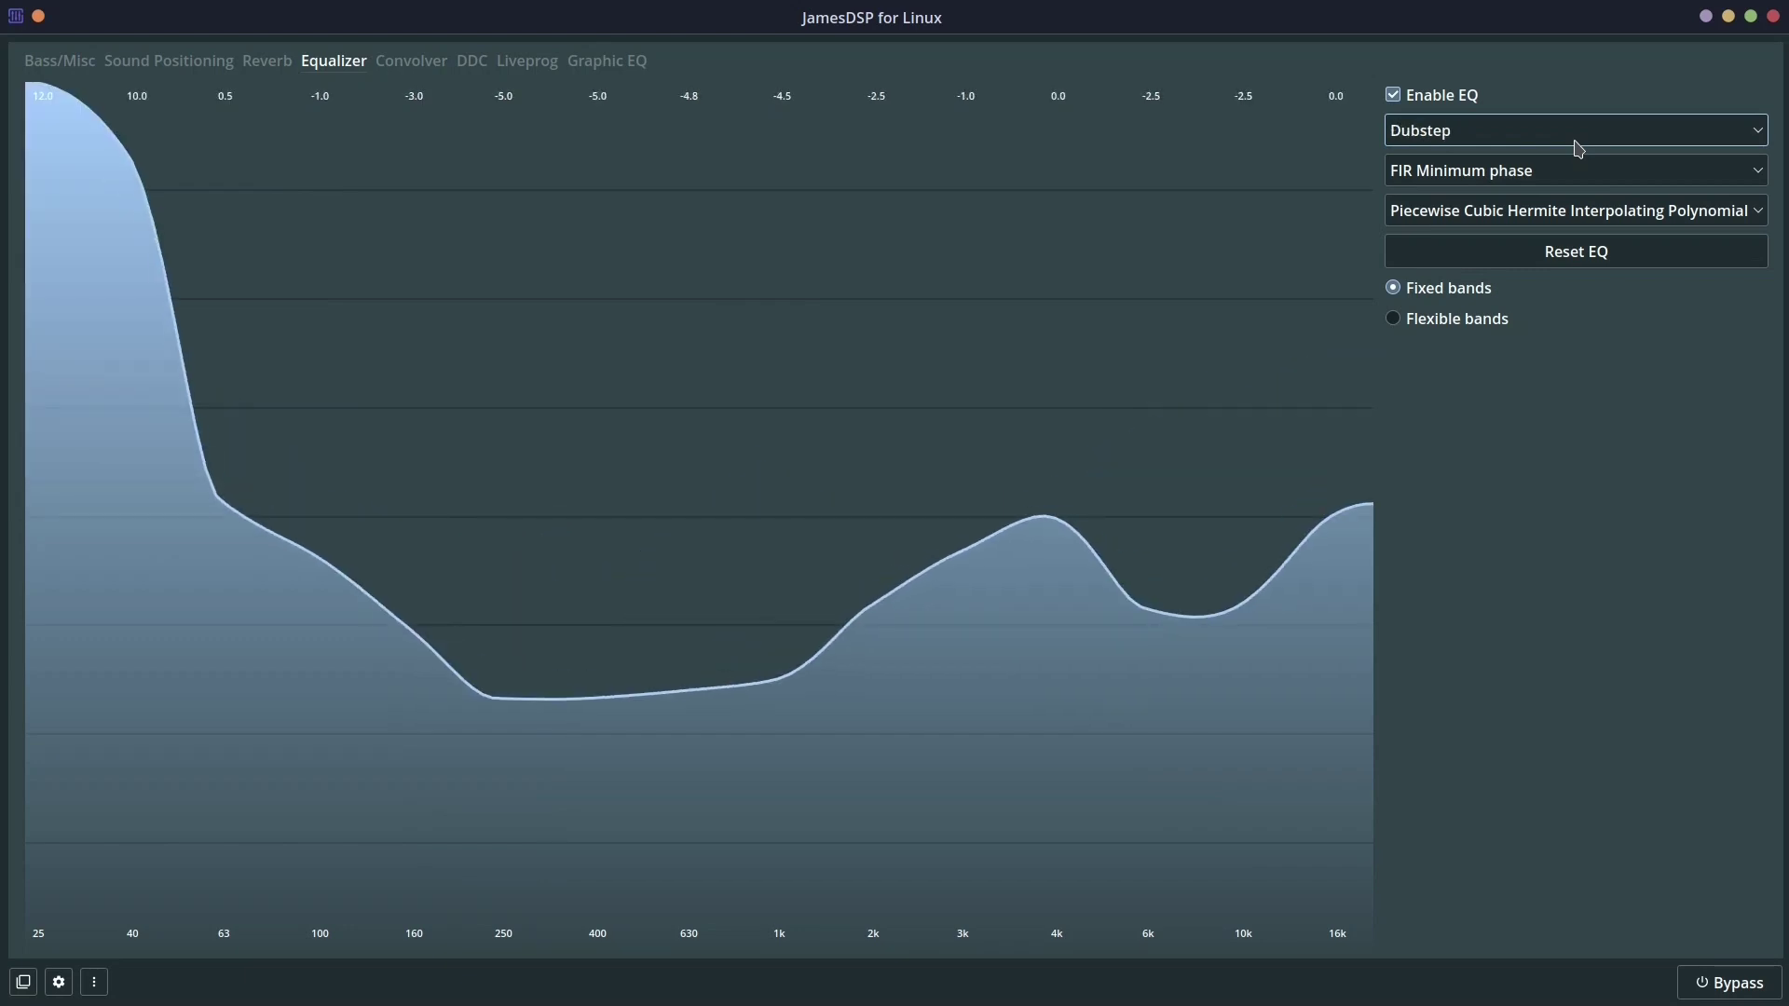
pyautogui.scroll(1, 1578, 147)
pyautogui.scroll(1, 1577, 148)
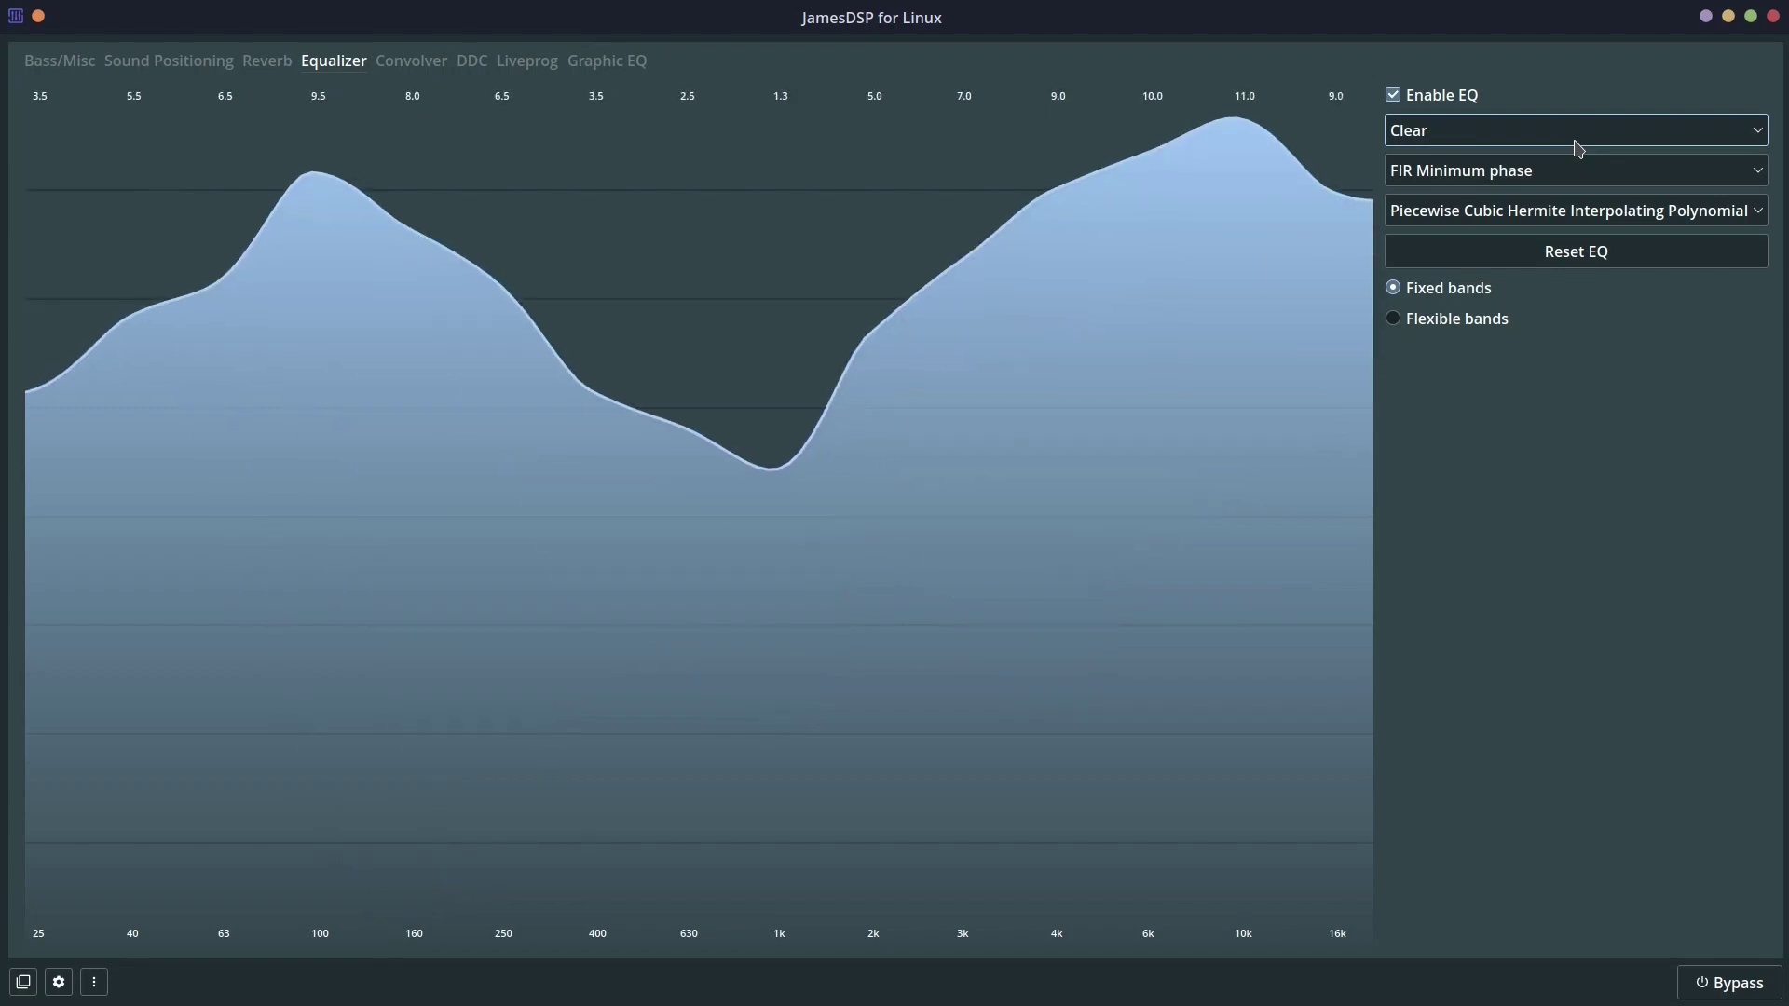
pyautogui.scroll(1, 1578, 148)
pyautogui.scroll(1, 1578, 148)
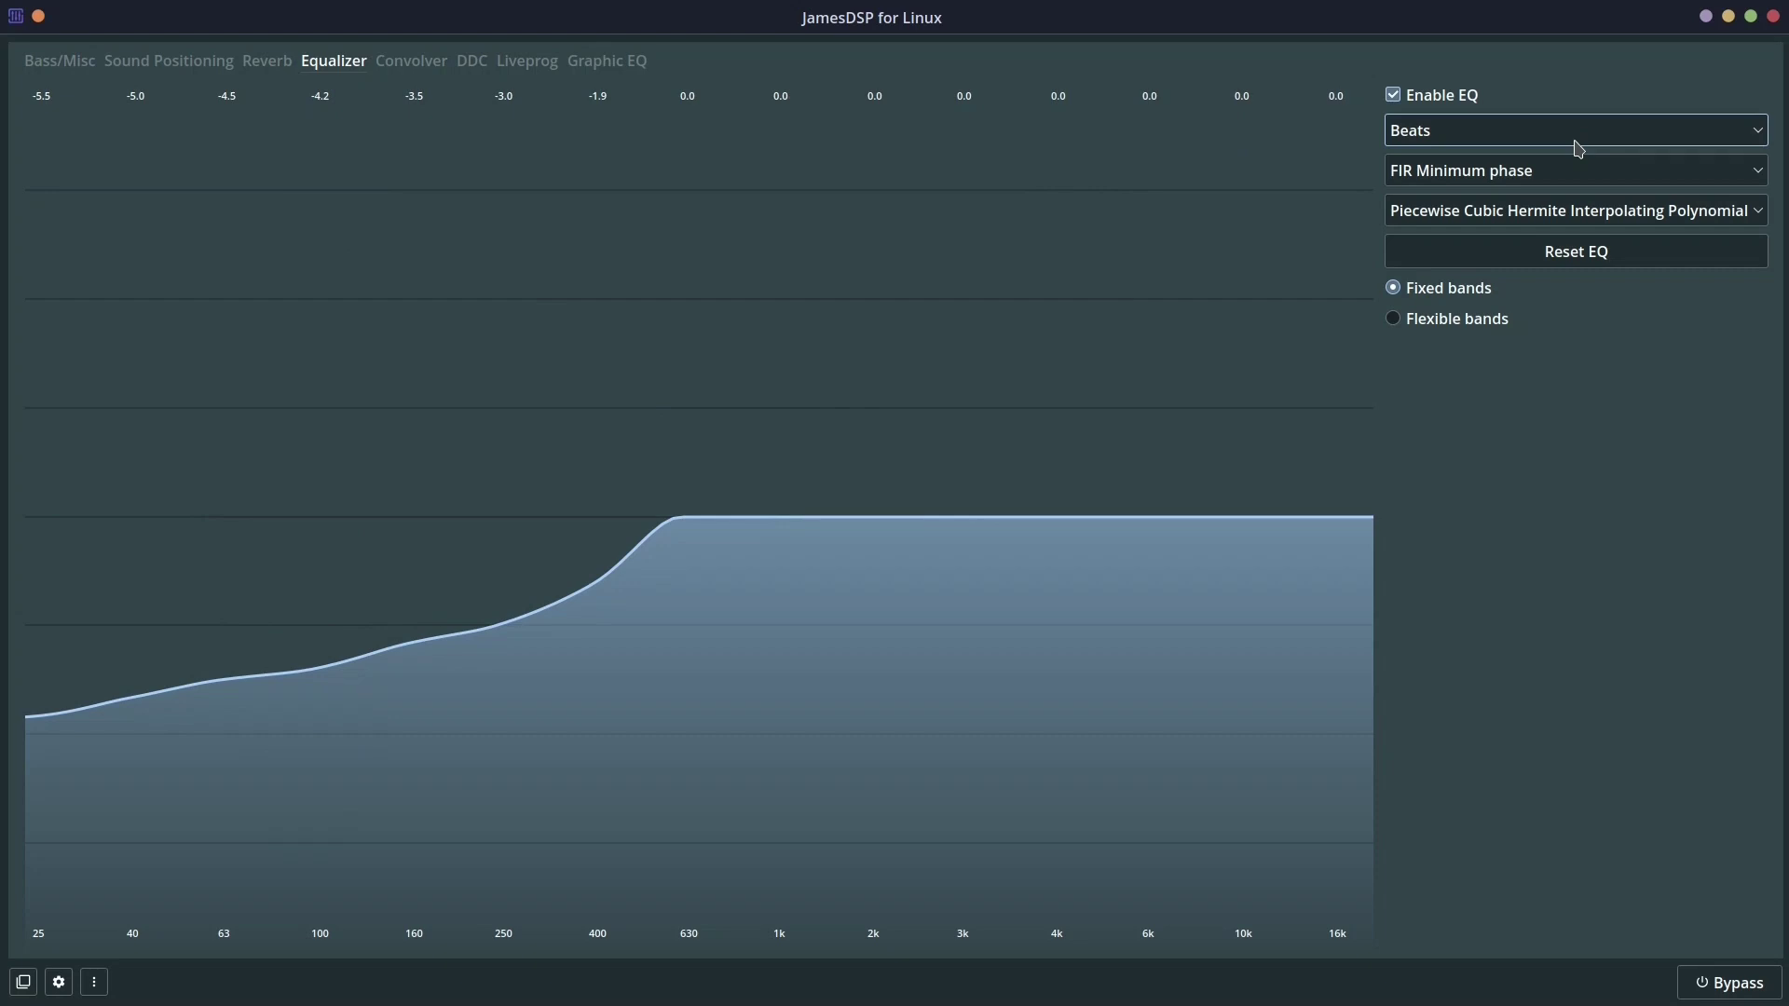
pyautogui.scroll(1, 1577, 147)
pyautogui.scroll(1, 1577, 147)
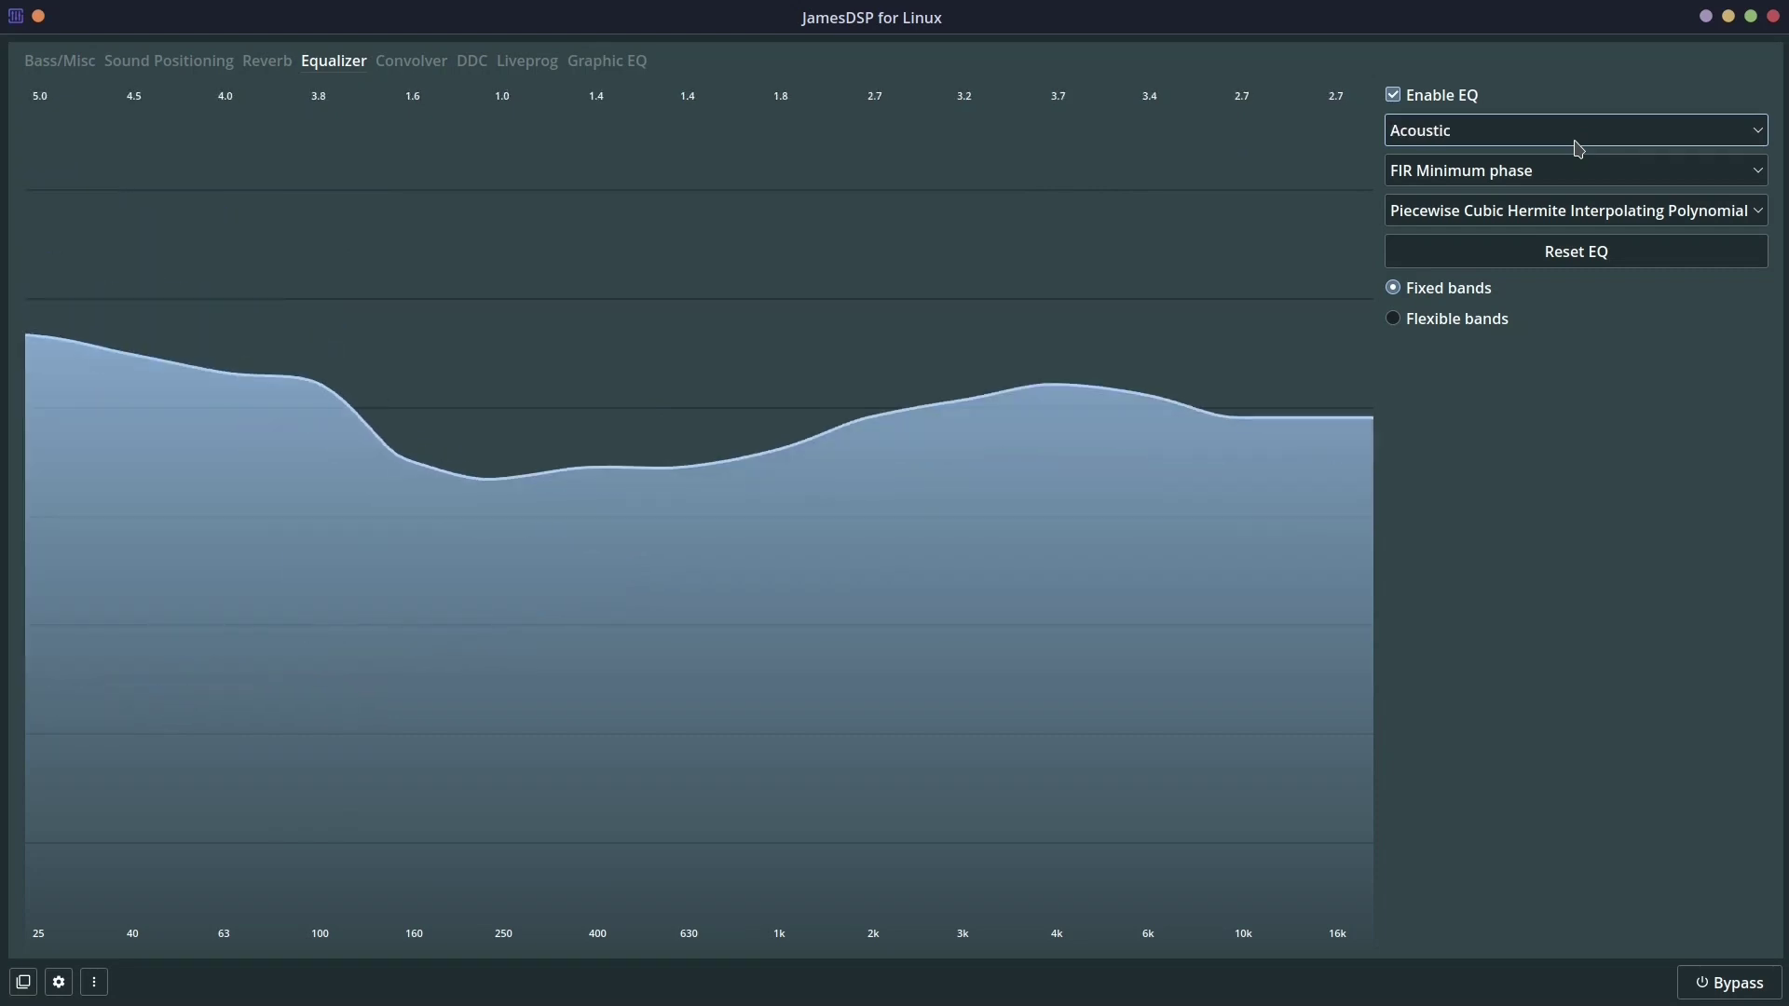
pyautogui.scroll(1, 1577, 147)
pyautogui.scroll(-4, 1577, 147)
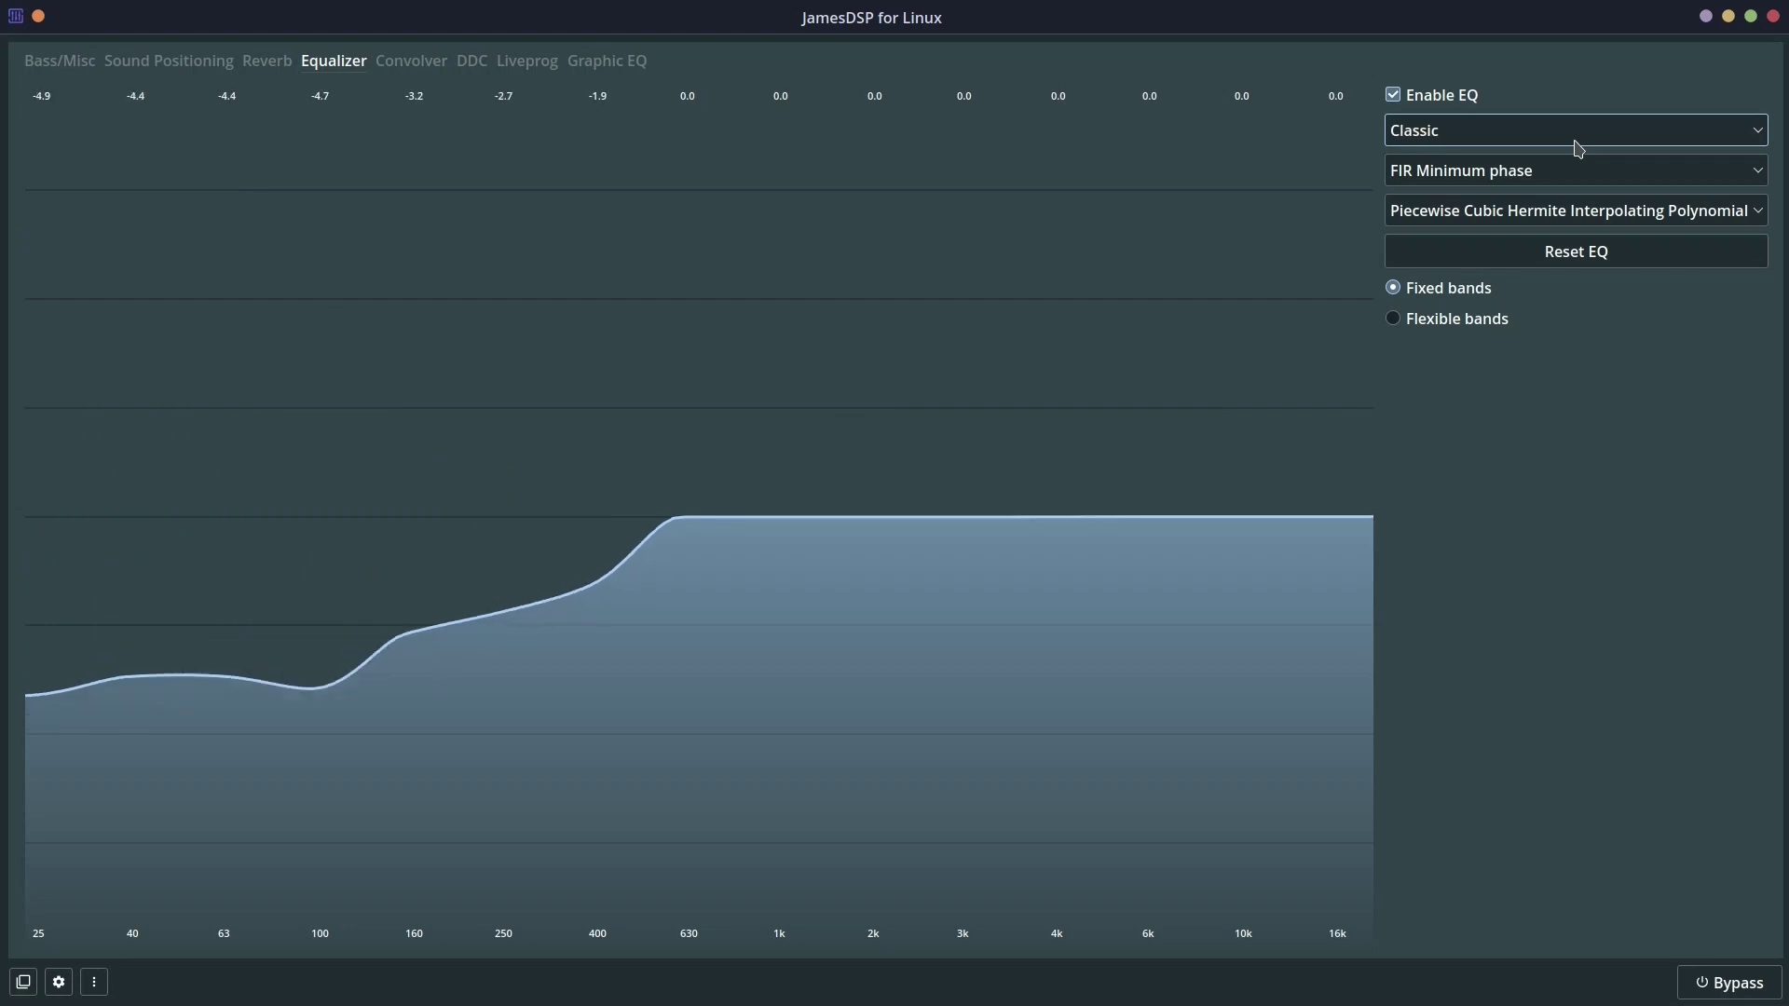
pyautogui.scroll(-1, 1578, 148)
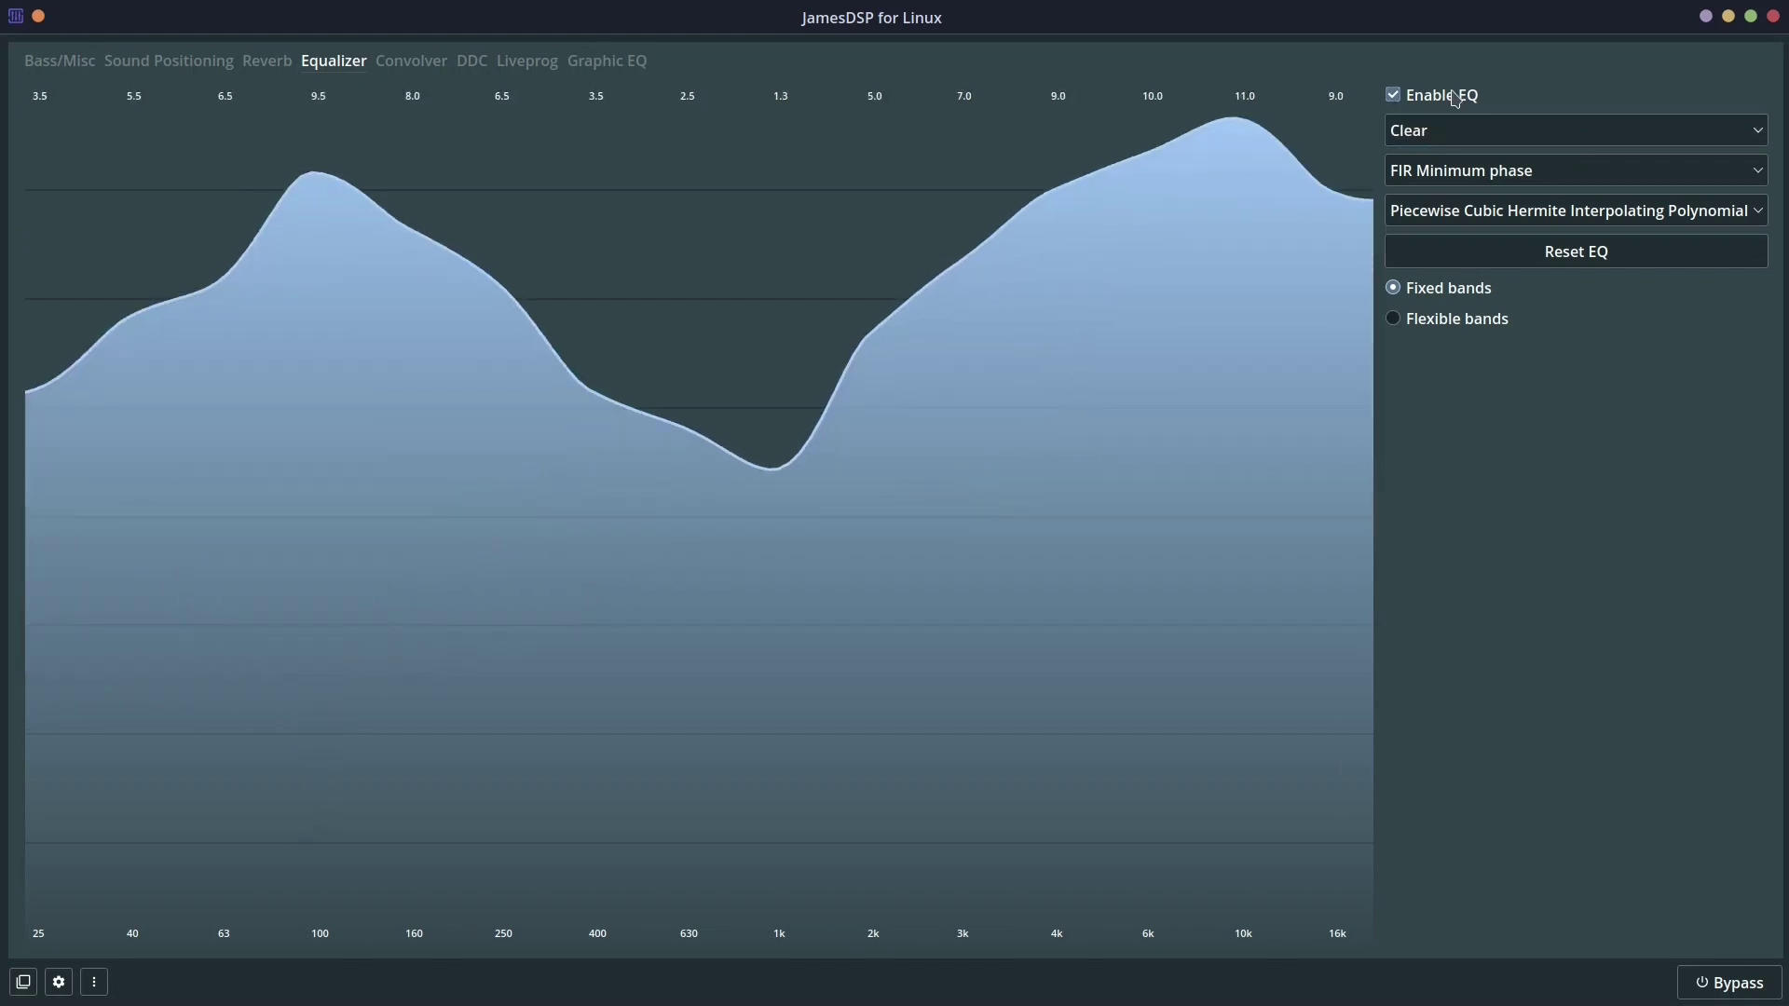
# Turn the global bypass on and off again to compare the sound, and disable the EQ.
pyautogui.click(1742, 997)
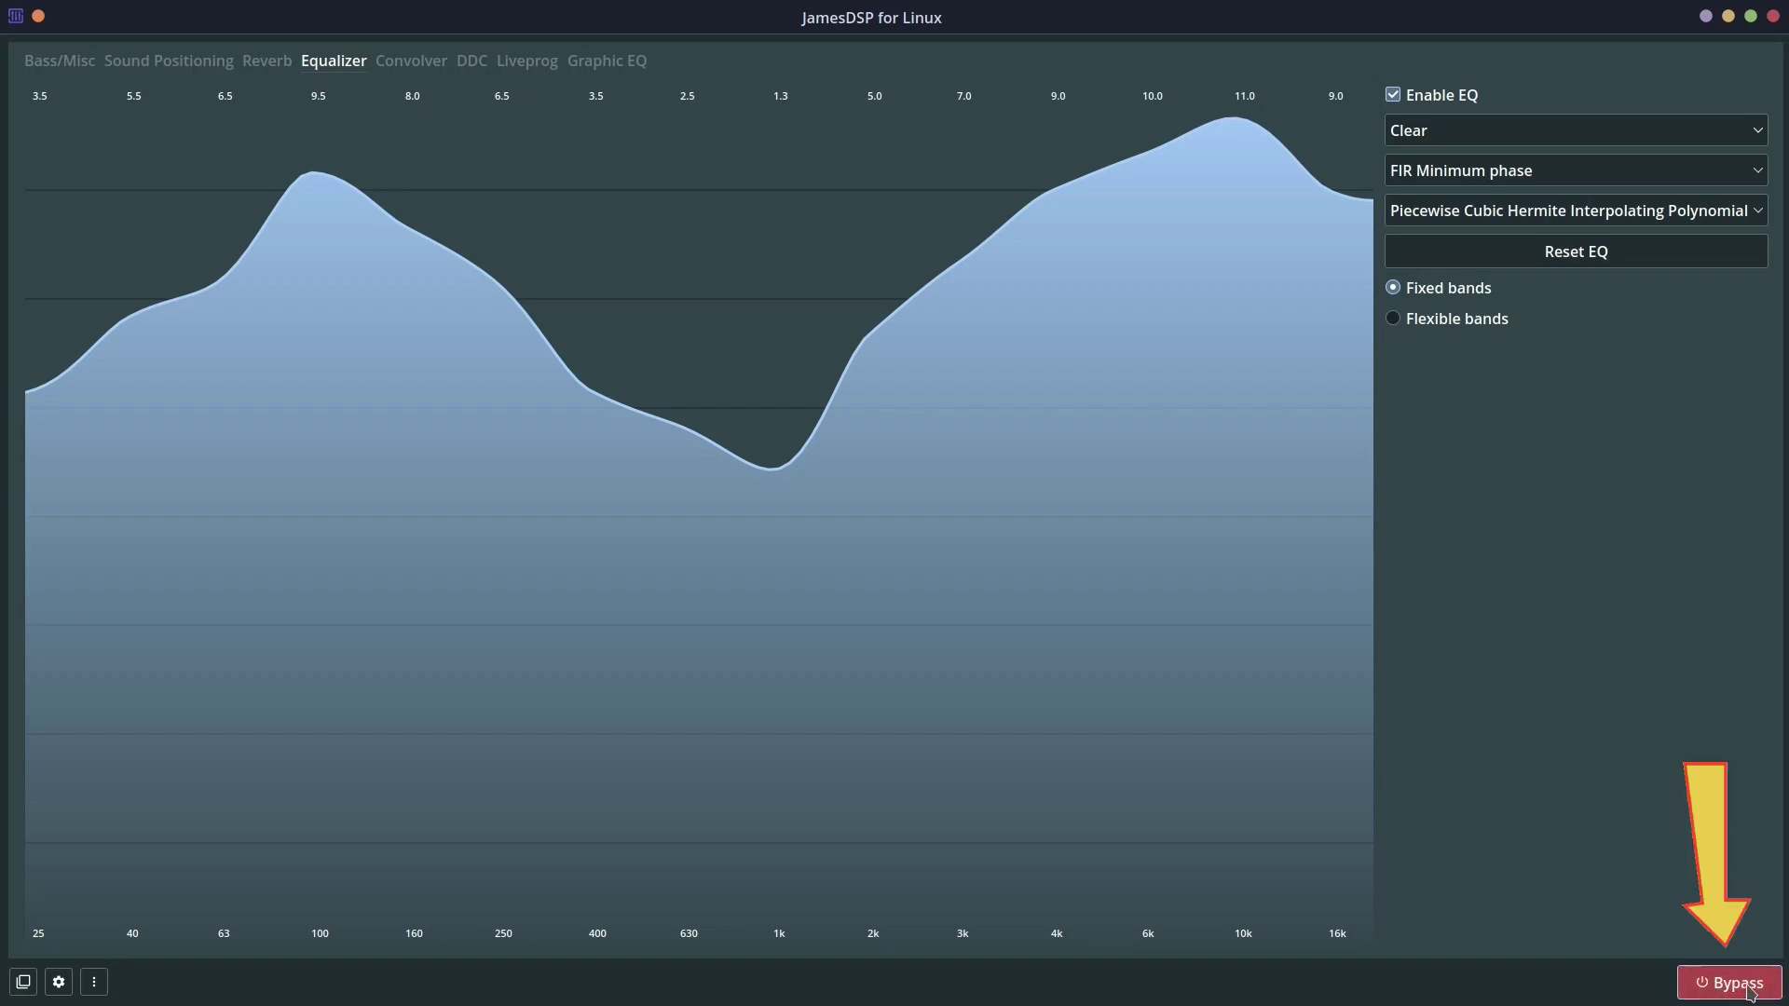
pyautogui.click(1735, 986)
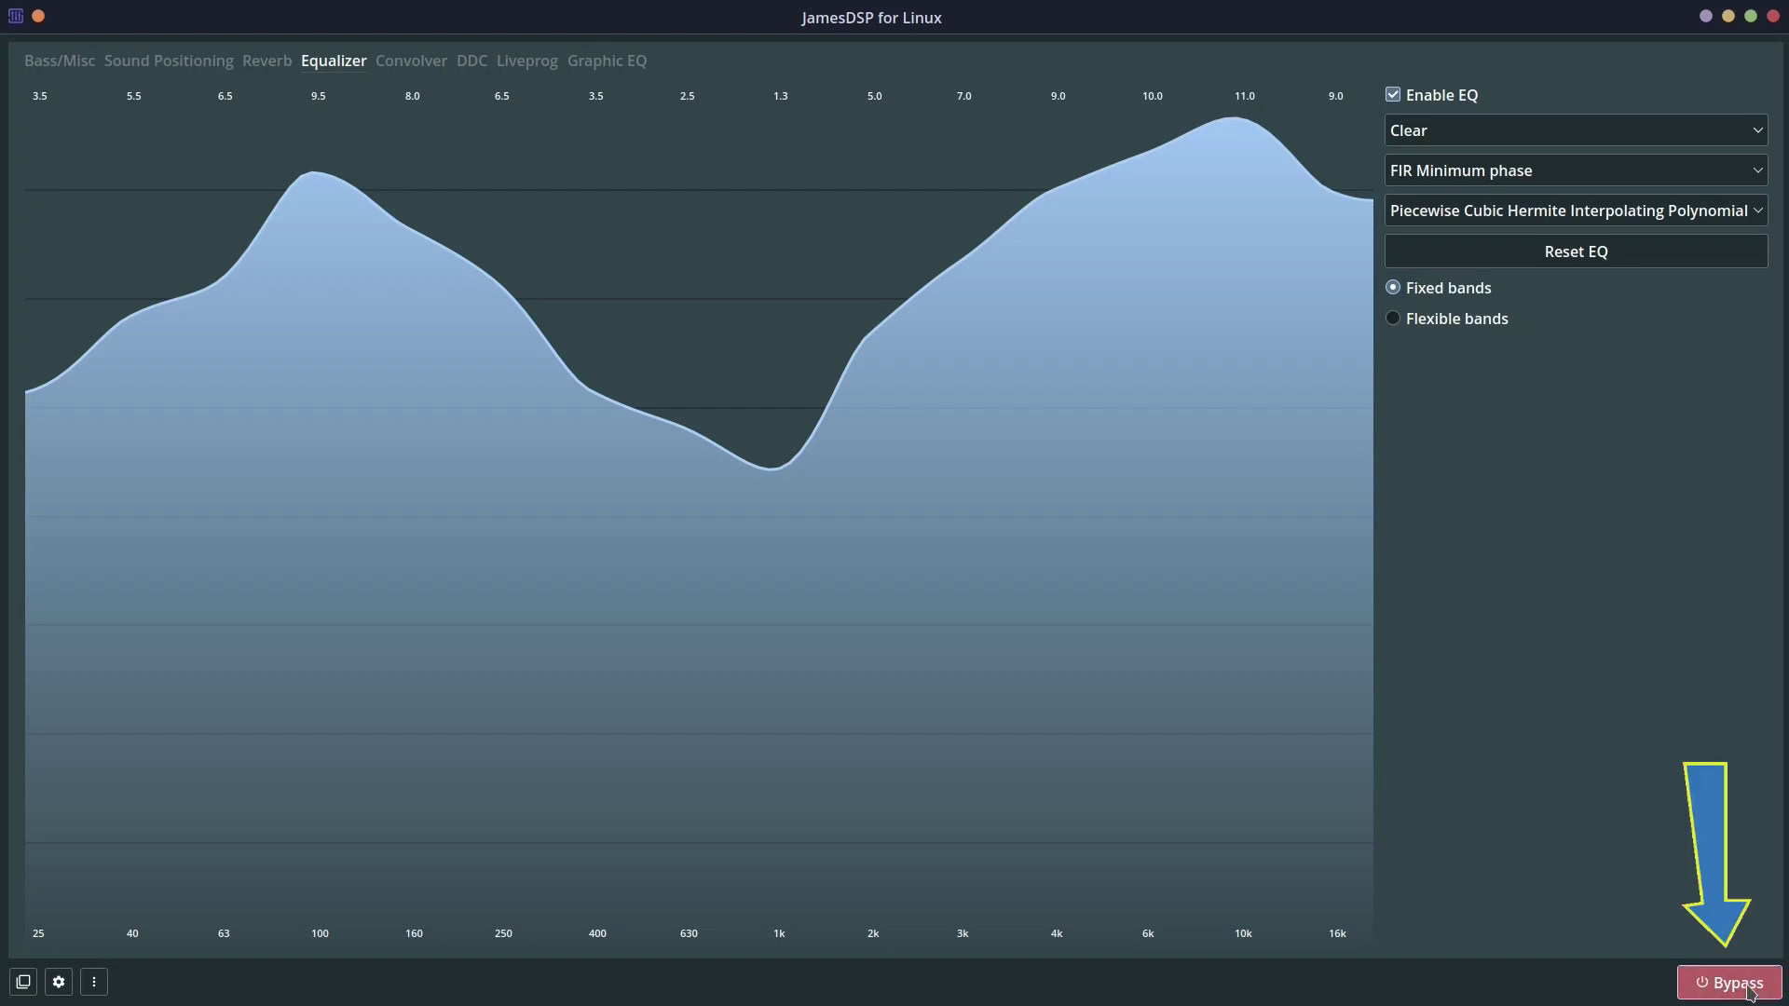
pyautogui.click(1409, 95)
# Look through the equalizer's filter types without changing the selection, and try Flexible bands before returning to Fixed bands.
pyautogui.click(1441, 177)
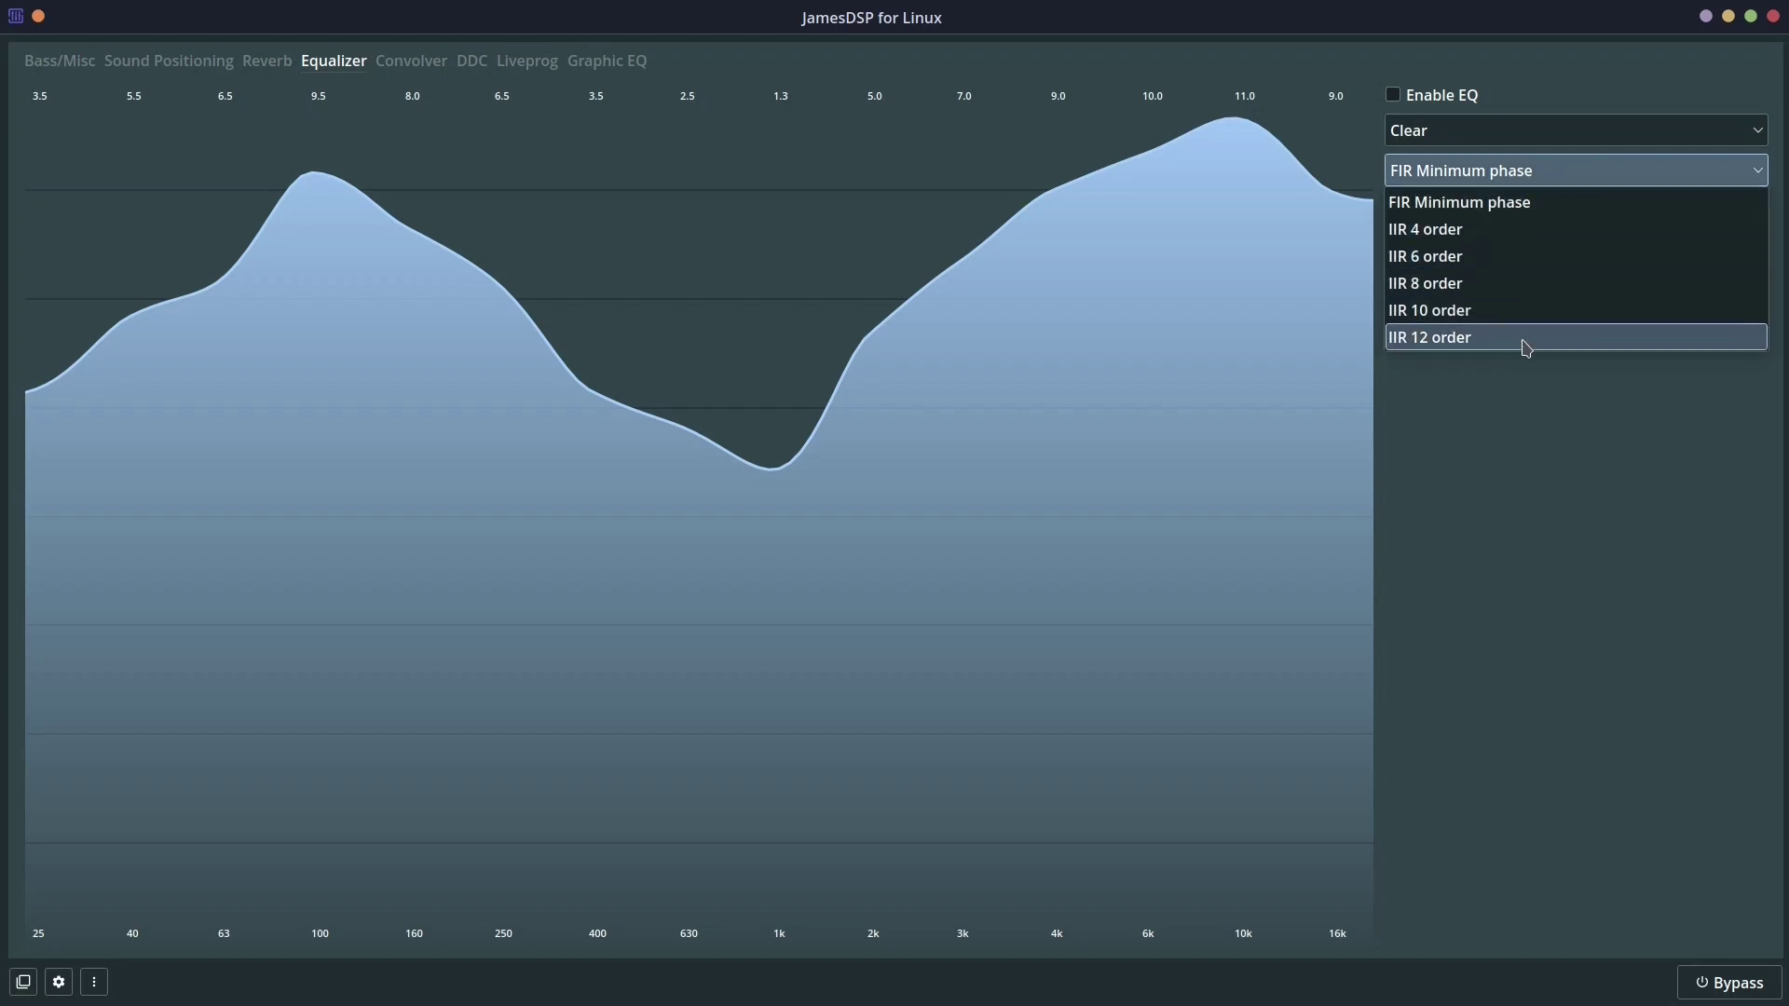
pyautogui.click(1530, 490)
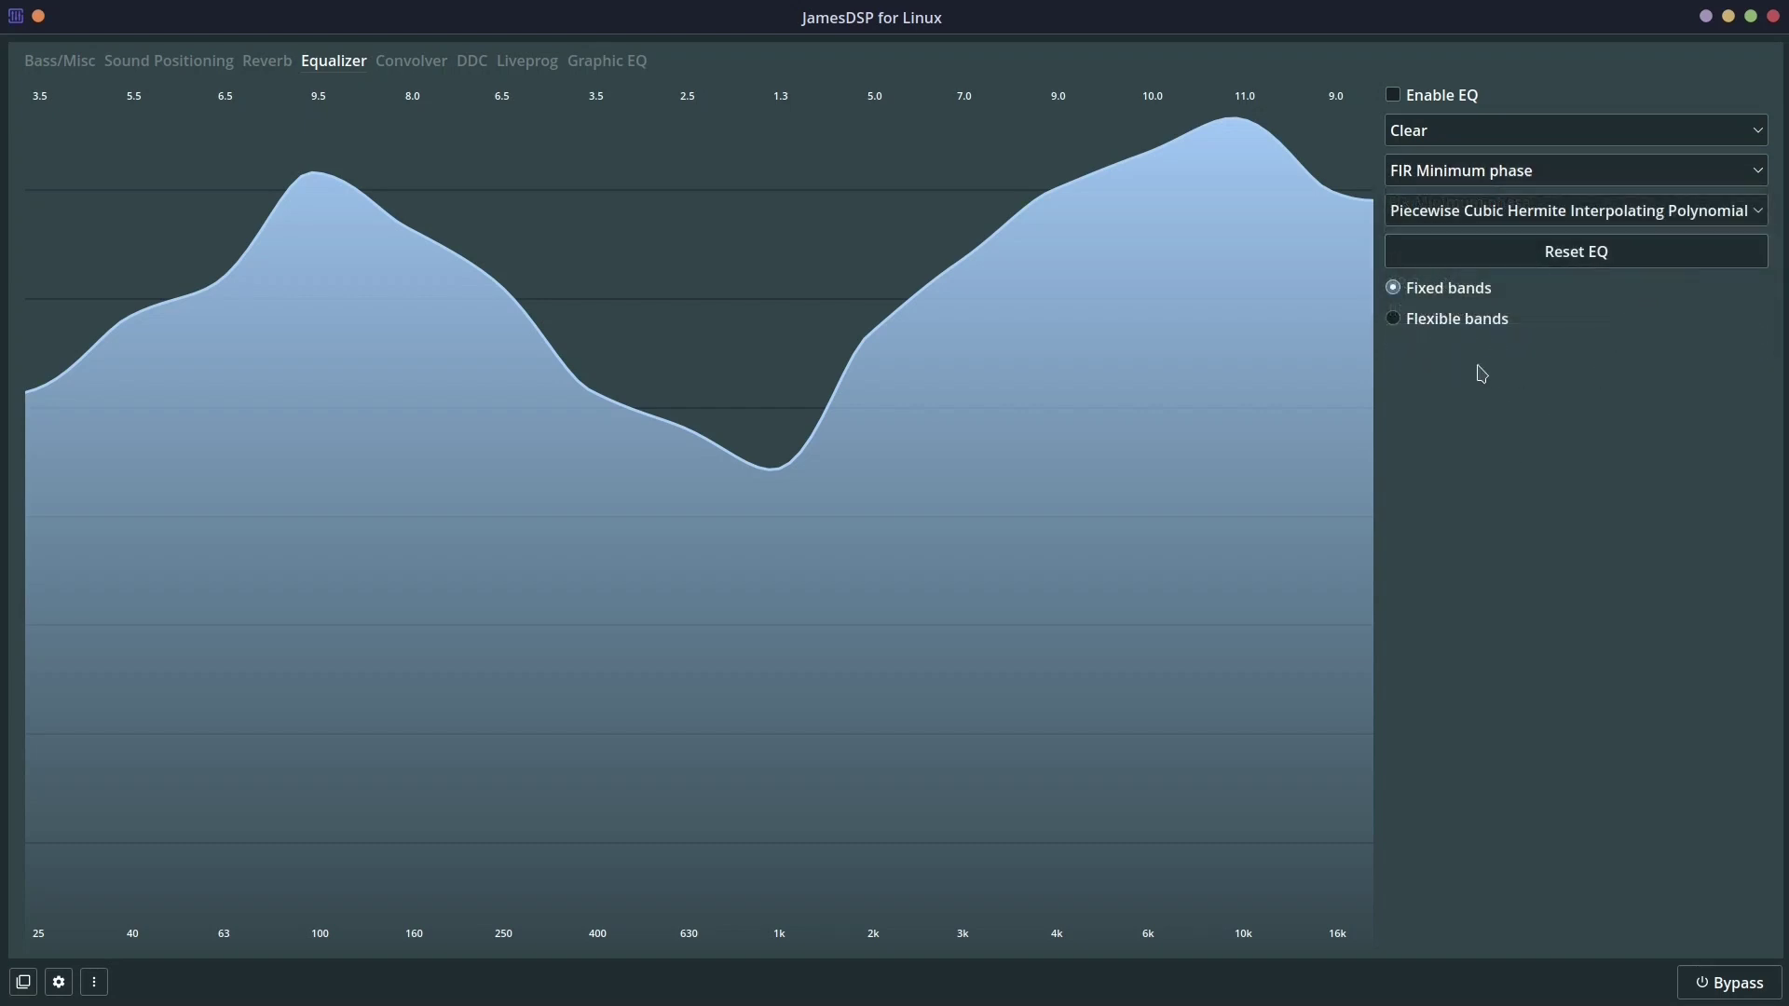
pyautogui.click(1434, 328)
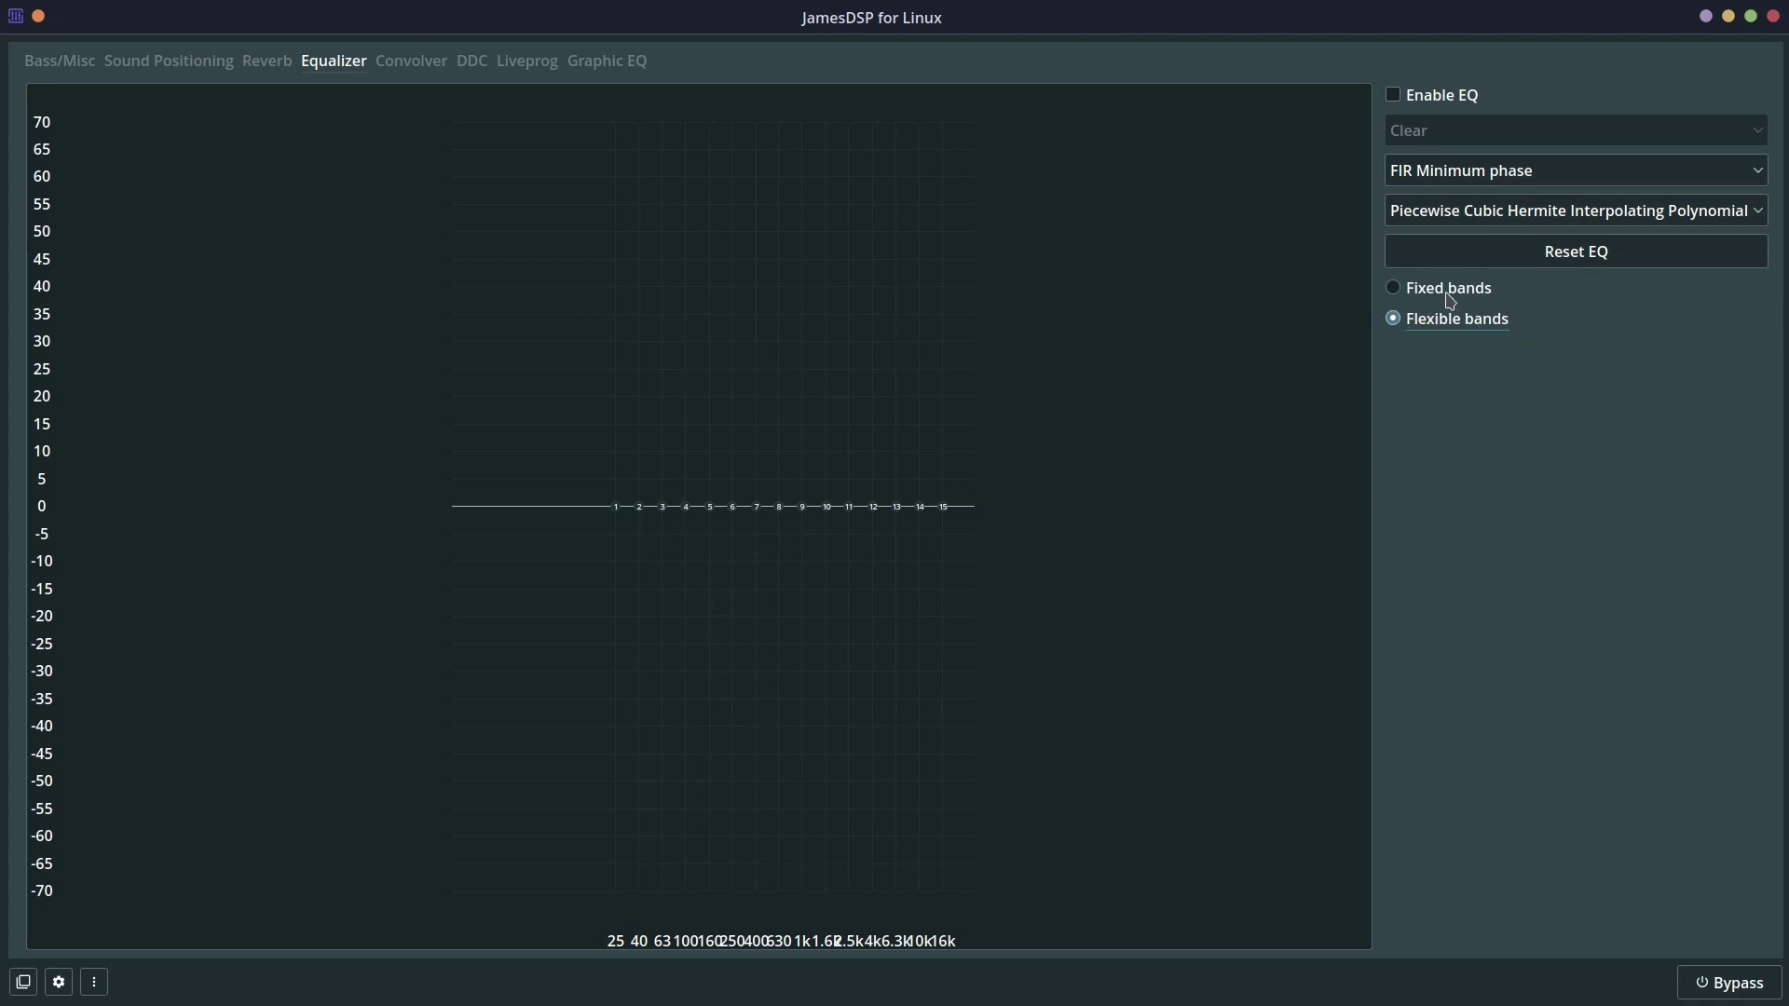
pyautogui.click(1398, 289)
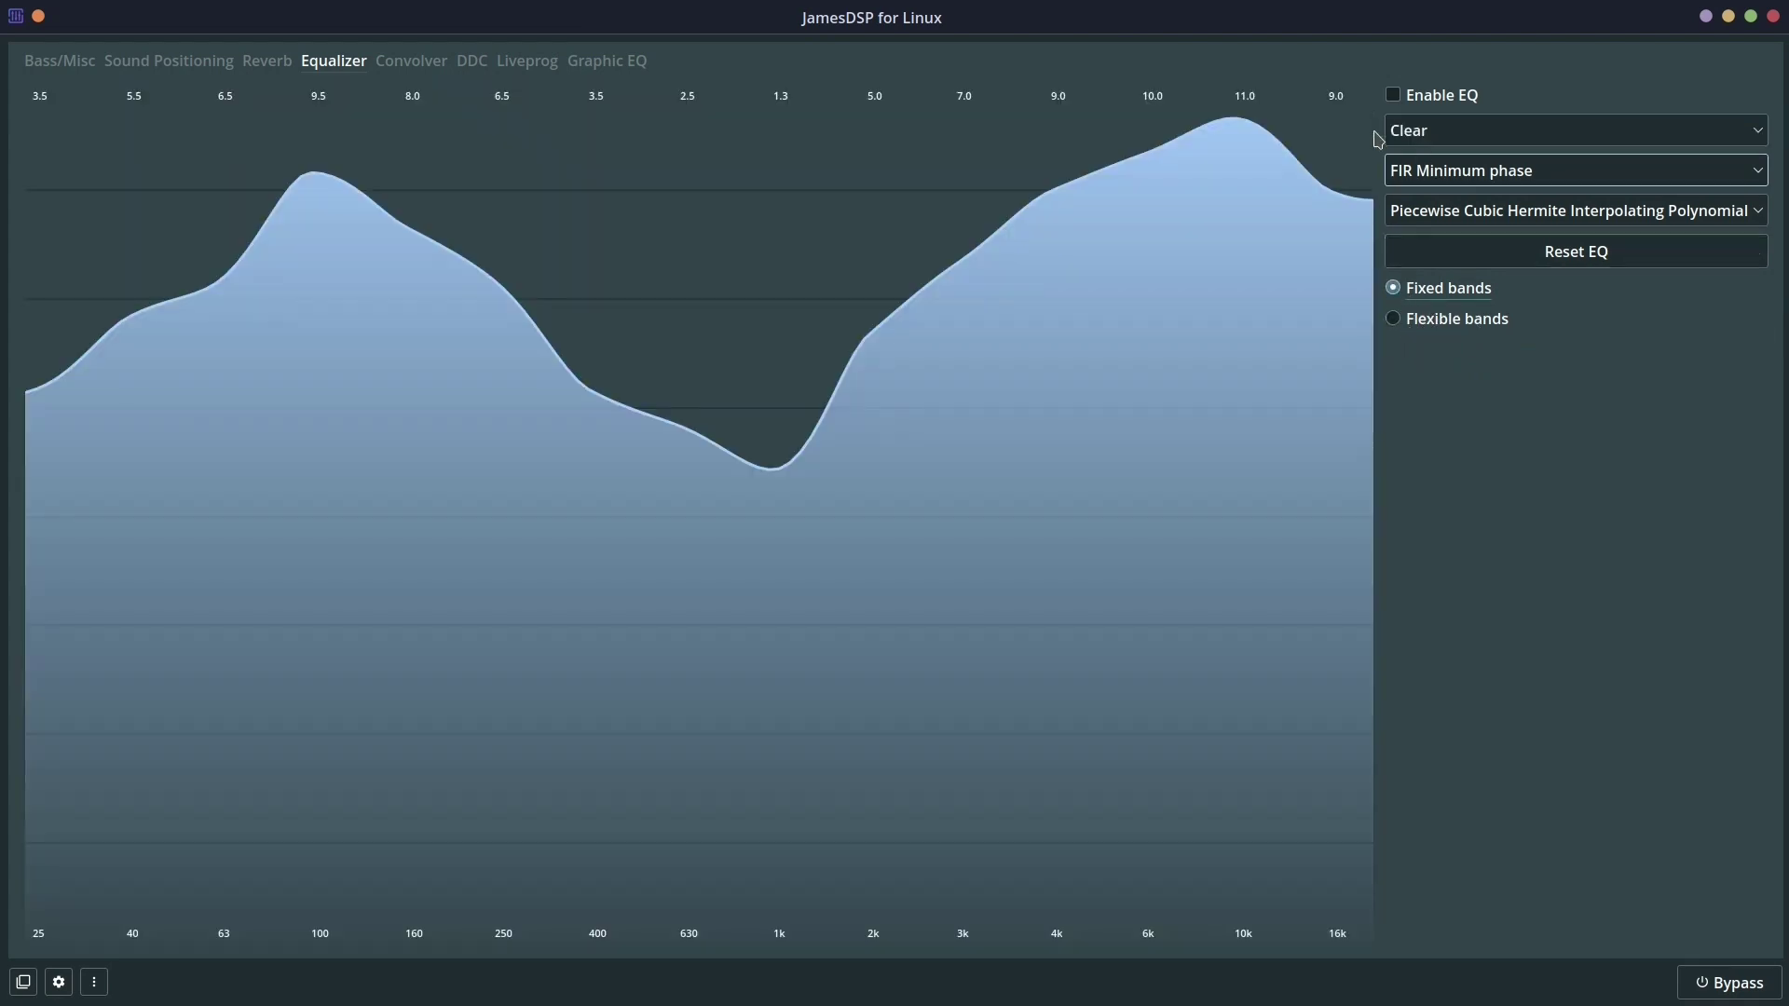
# Enable the convolver and load the Church.wav impulse response.
pyautogui.click(405, 67)
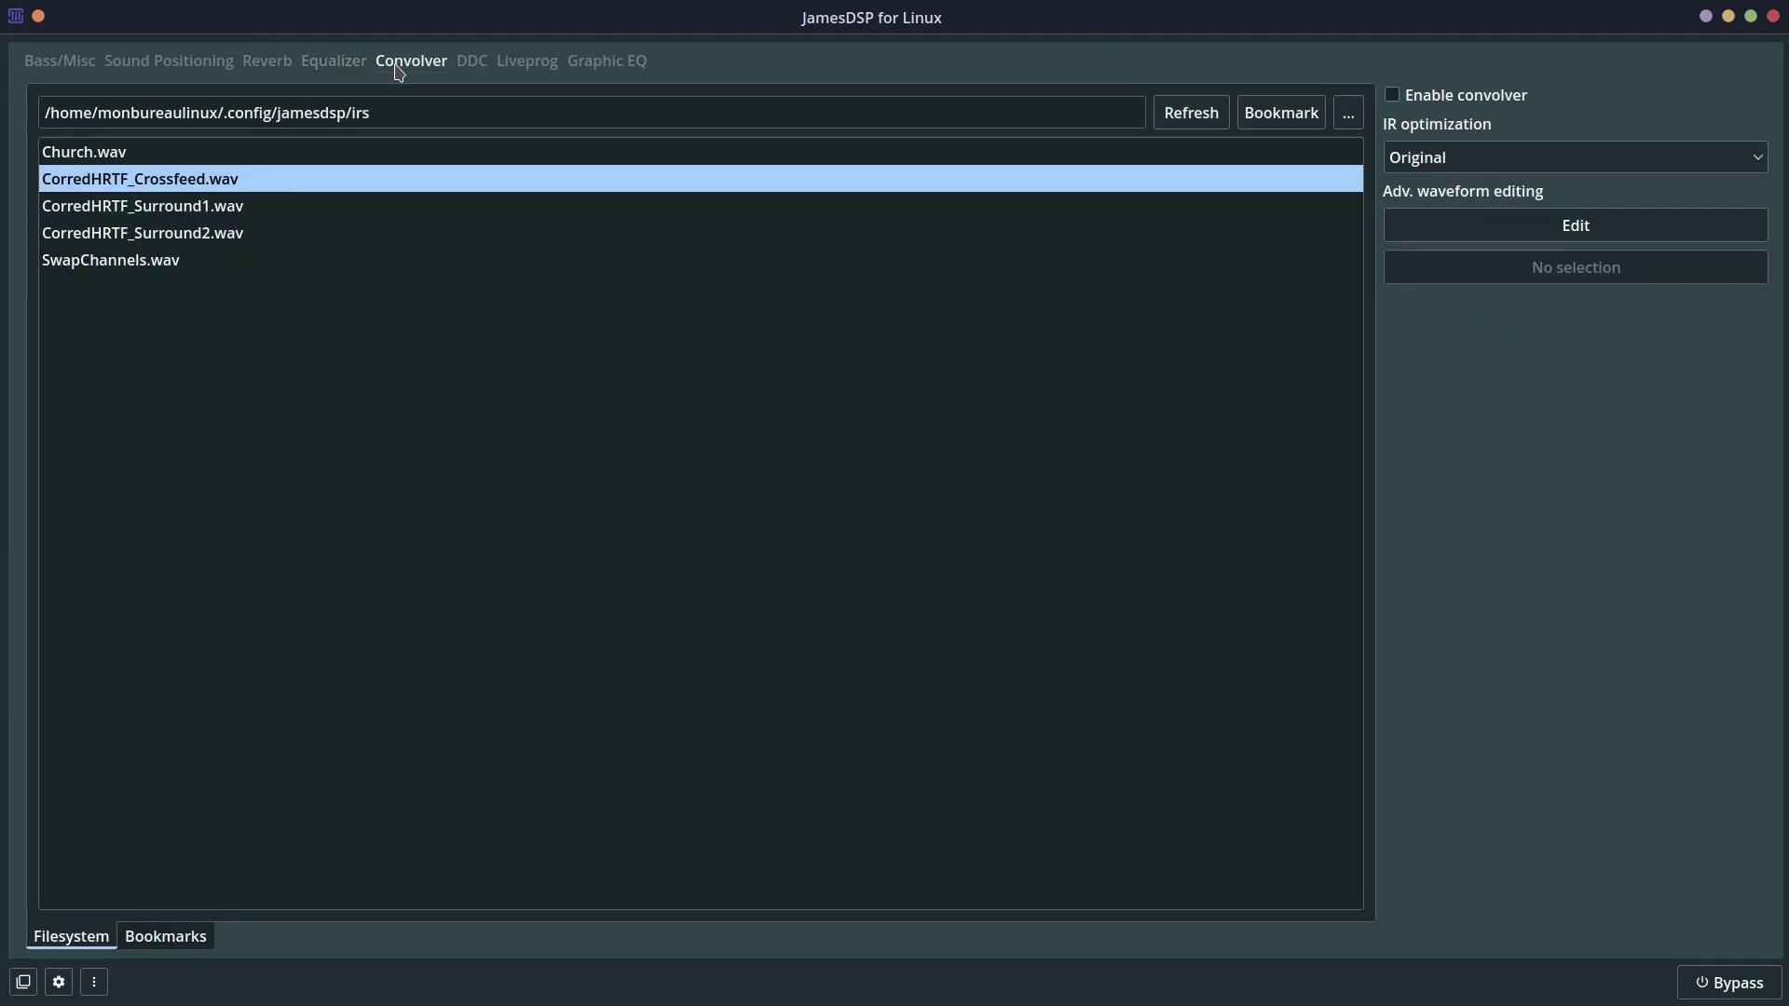
pyautogui.click(332, 65)
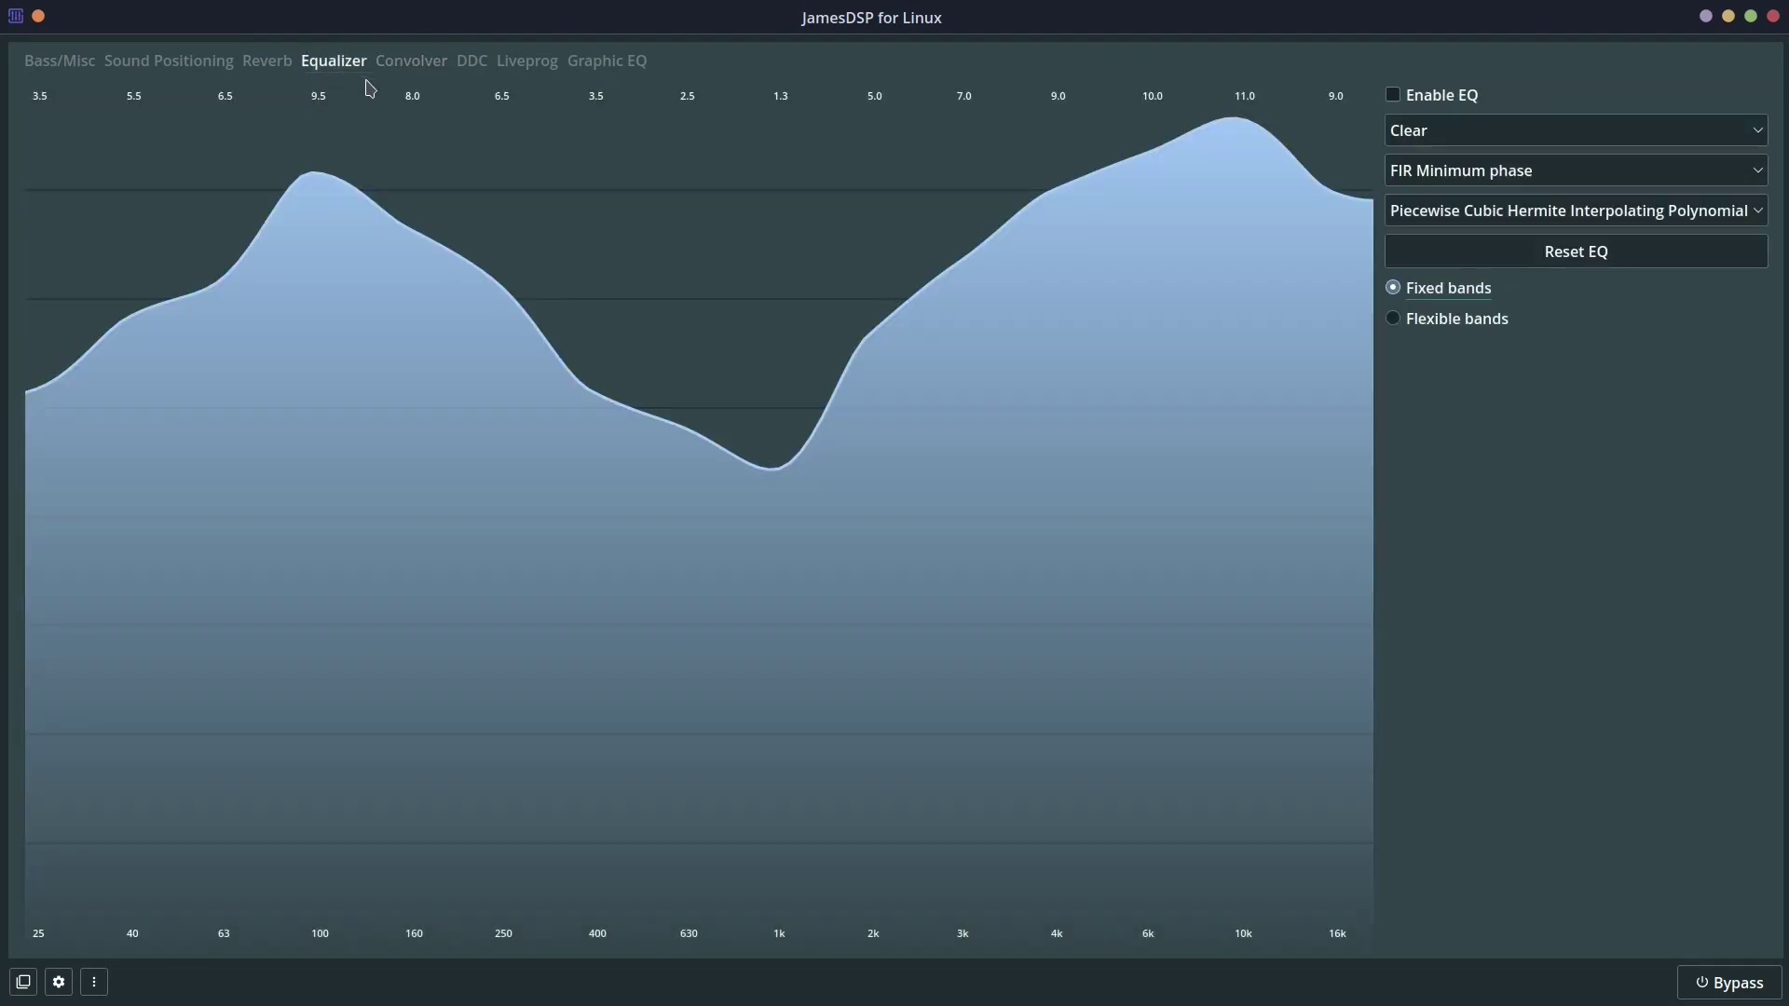
pyautogui.click(398, 74)
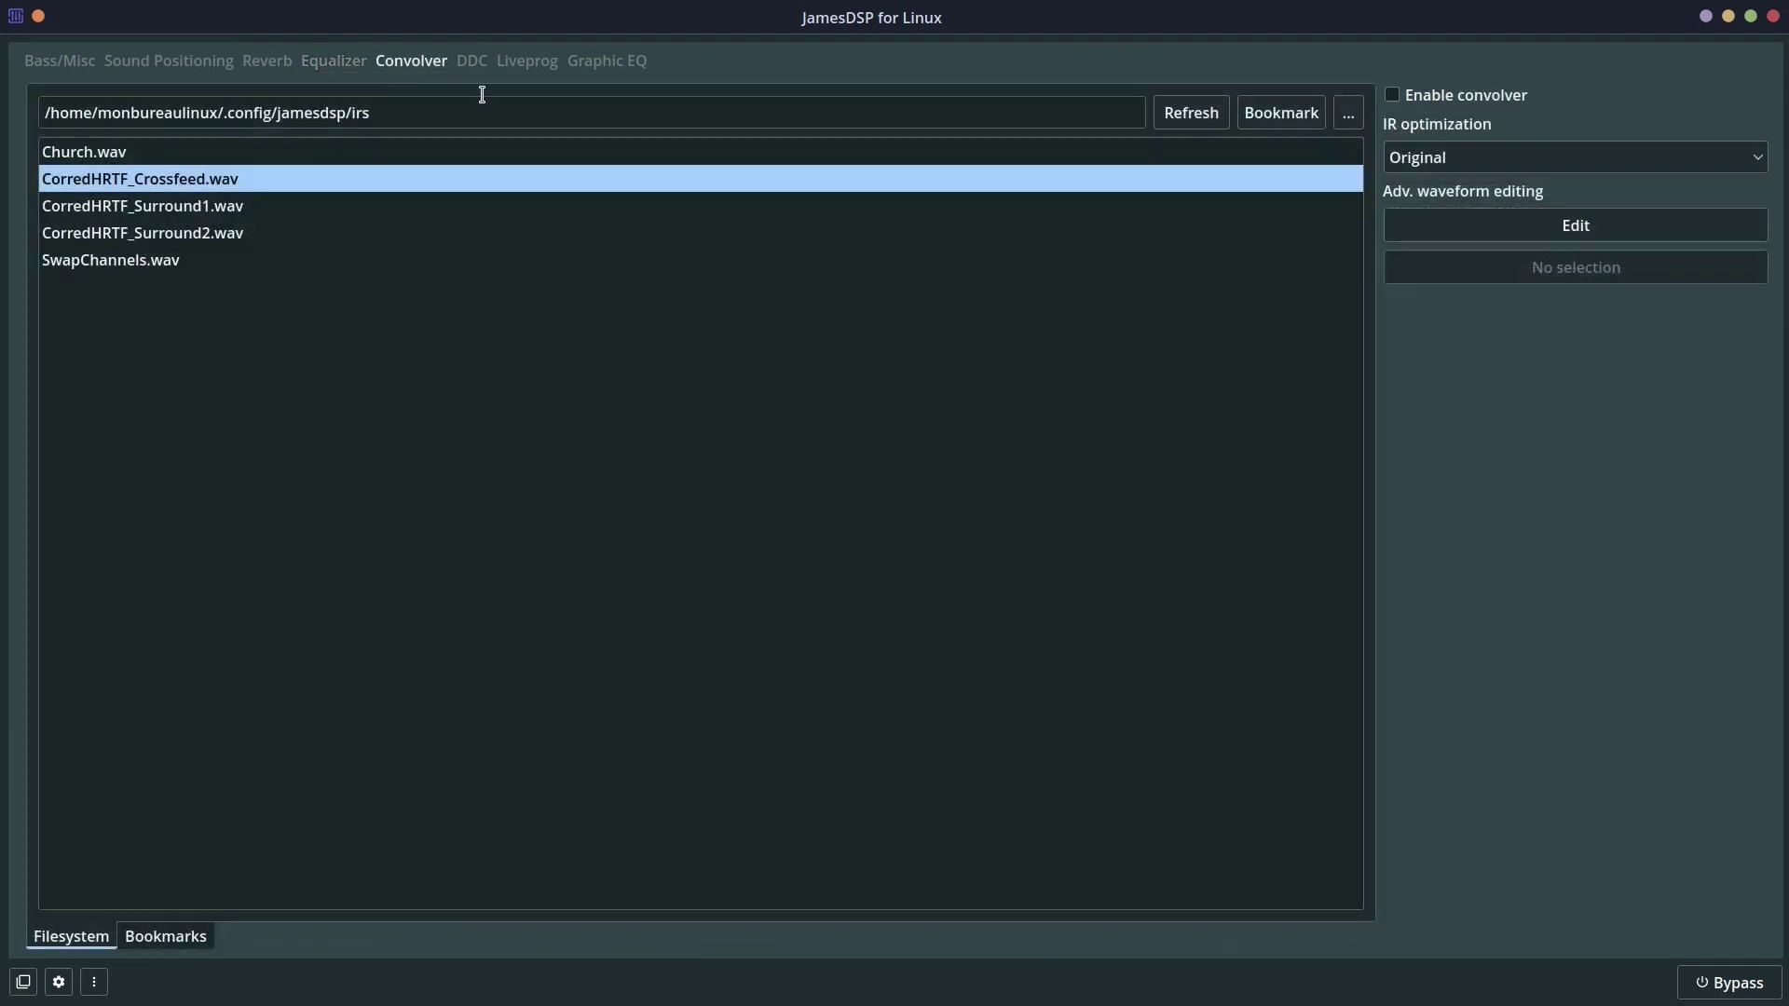
pyautogui.click(1402, 97)
pyautogui.click(167, 155)
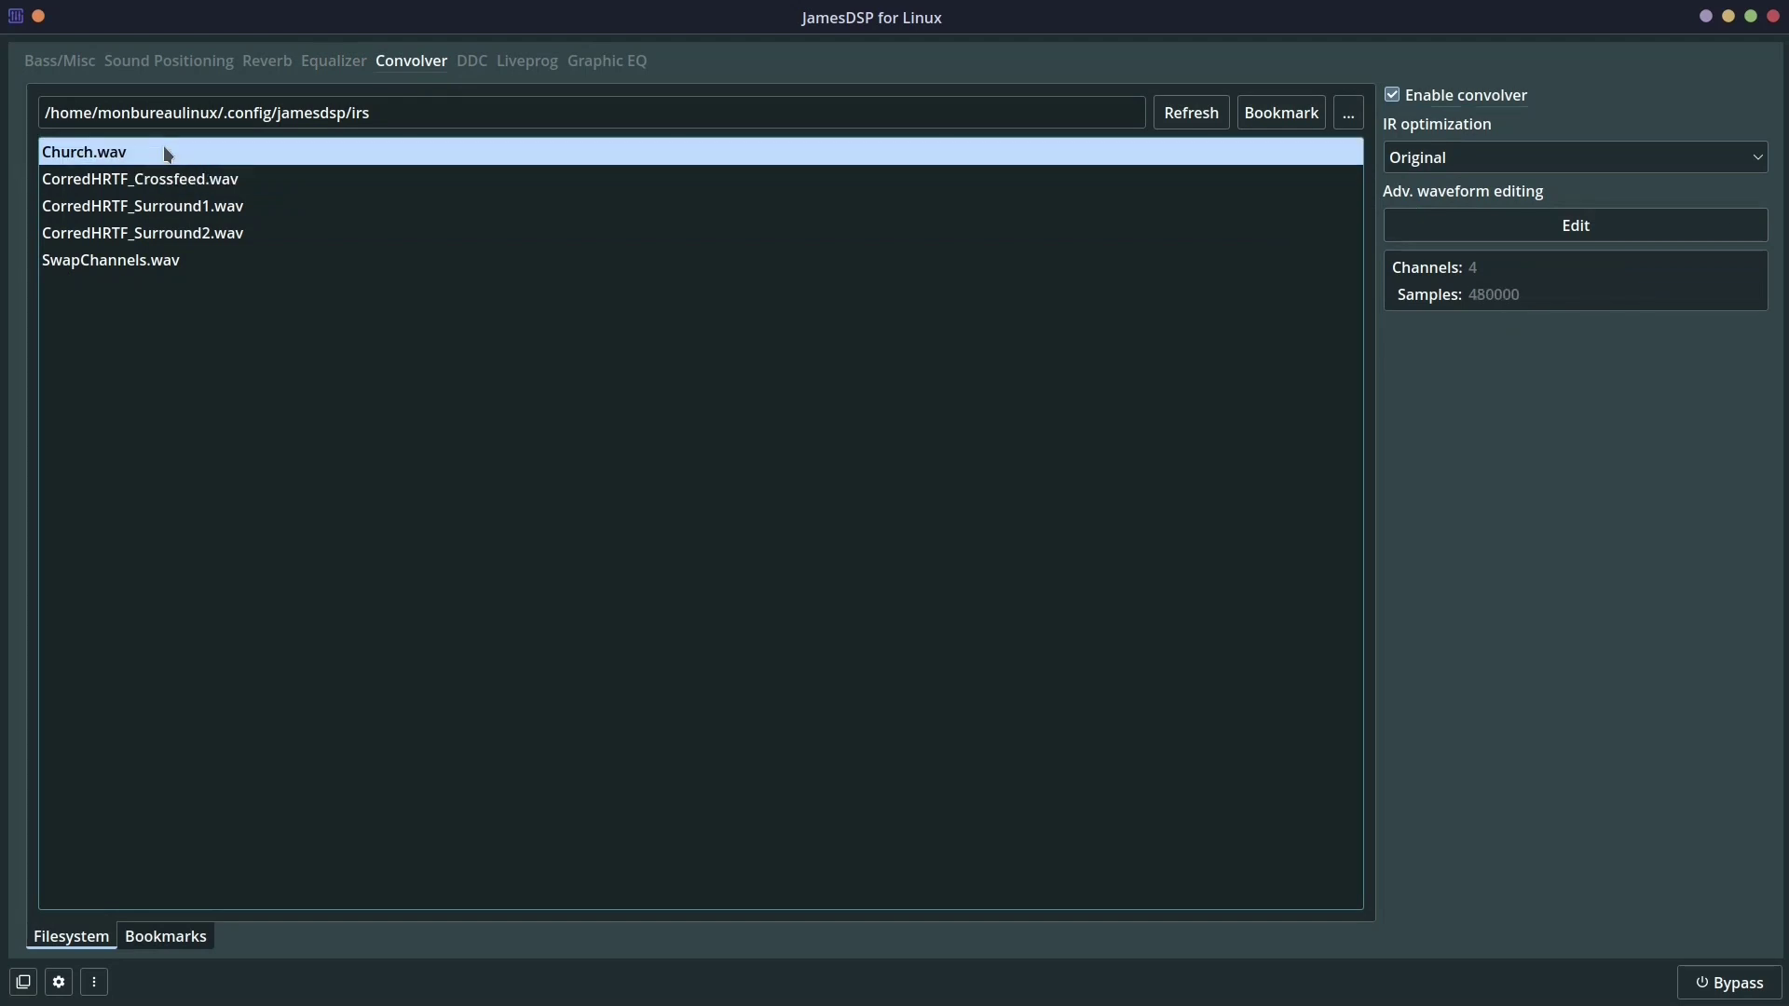
# Try the CorredHRTF_Surround1.wav, CorredHRTF_Surround2.wav and SwapChannels.wav impulse responses, ending on CorredHRTF_Crossfeed.wav.
pyautogui.click(173, 209)
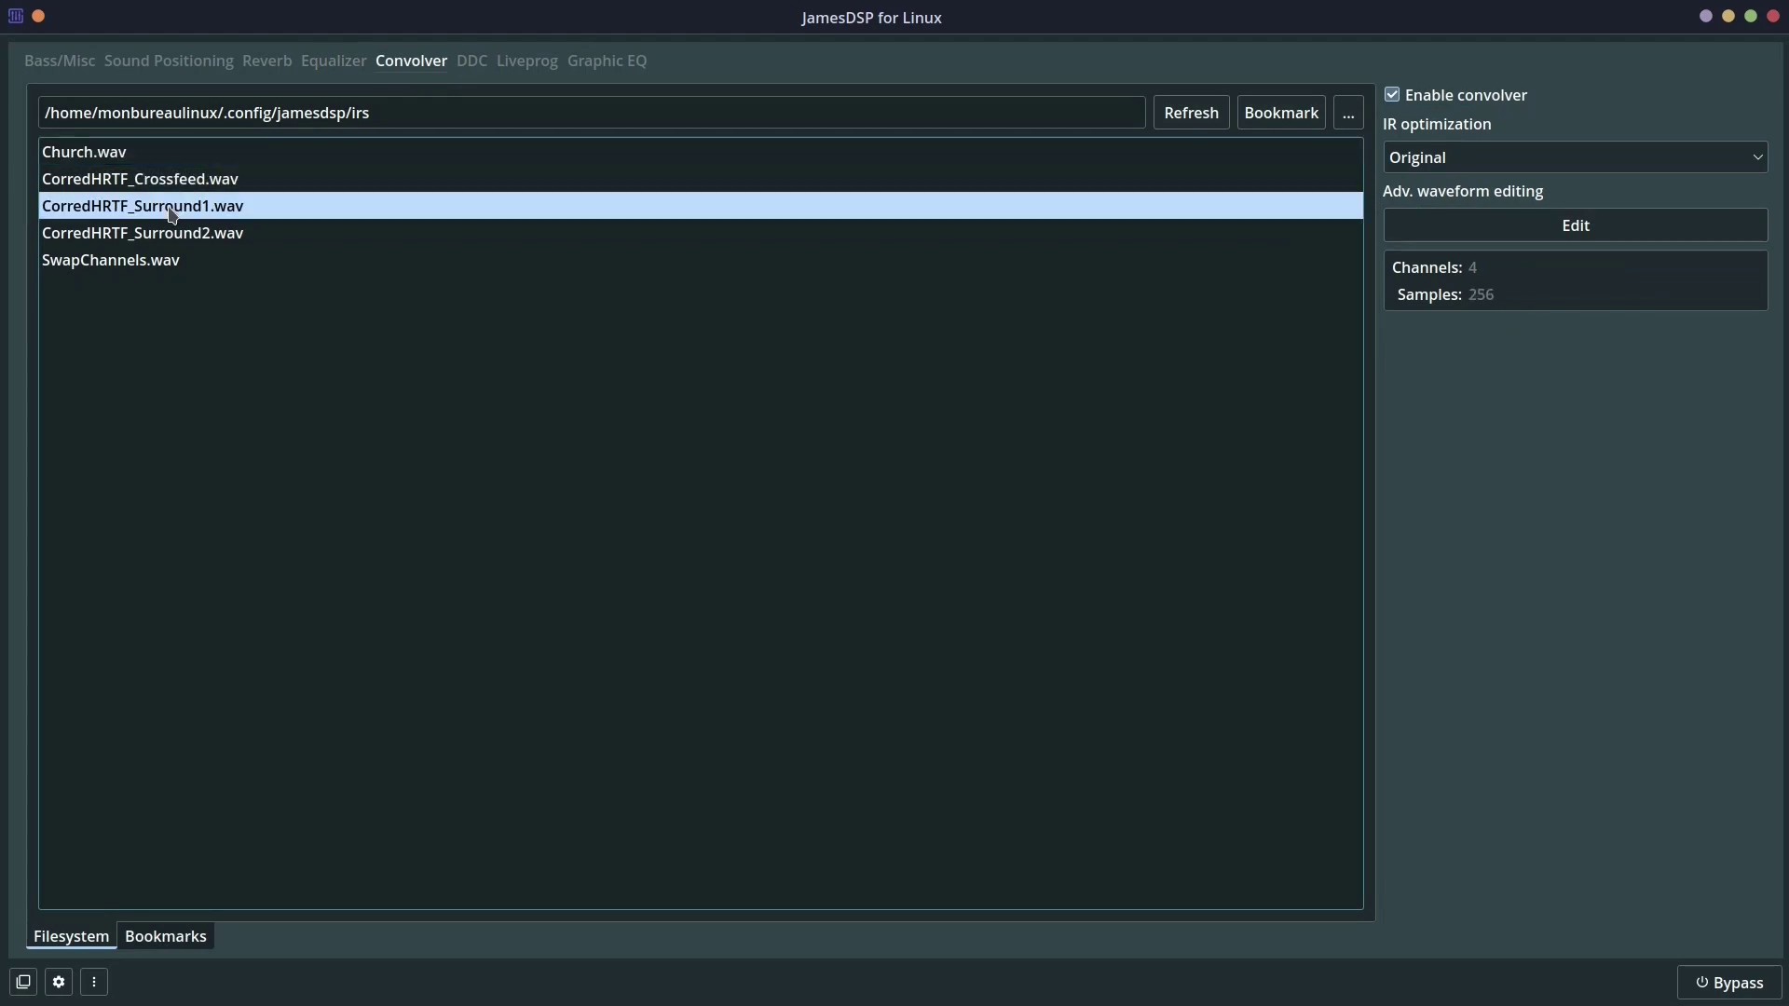
pyautogui.click(208, 237)
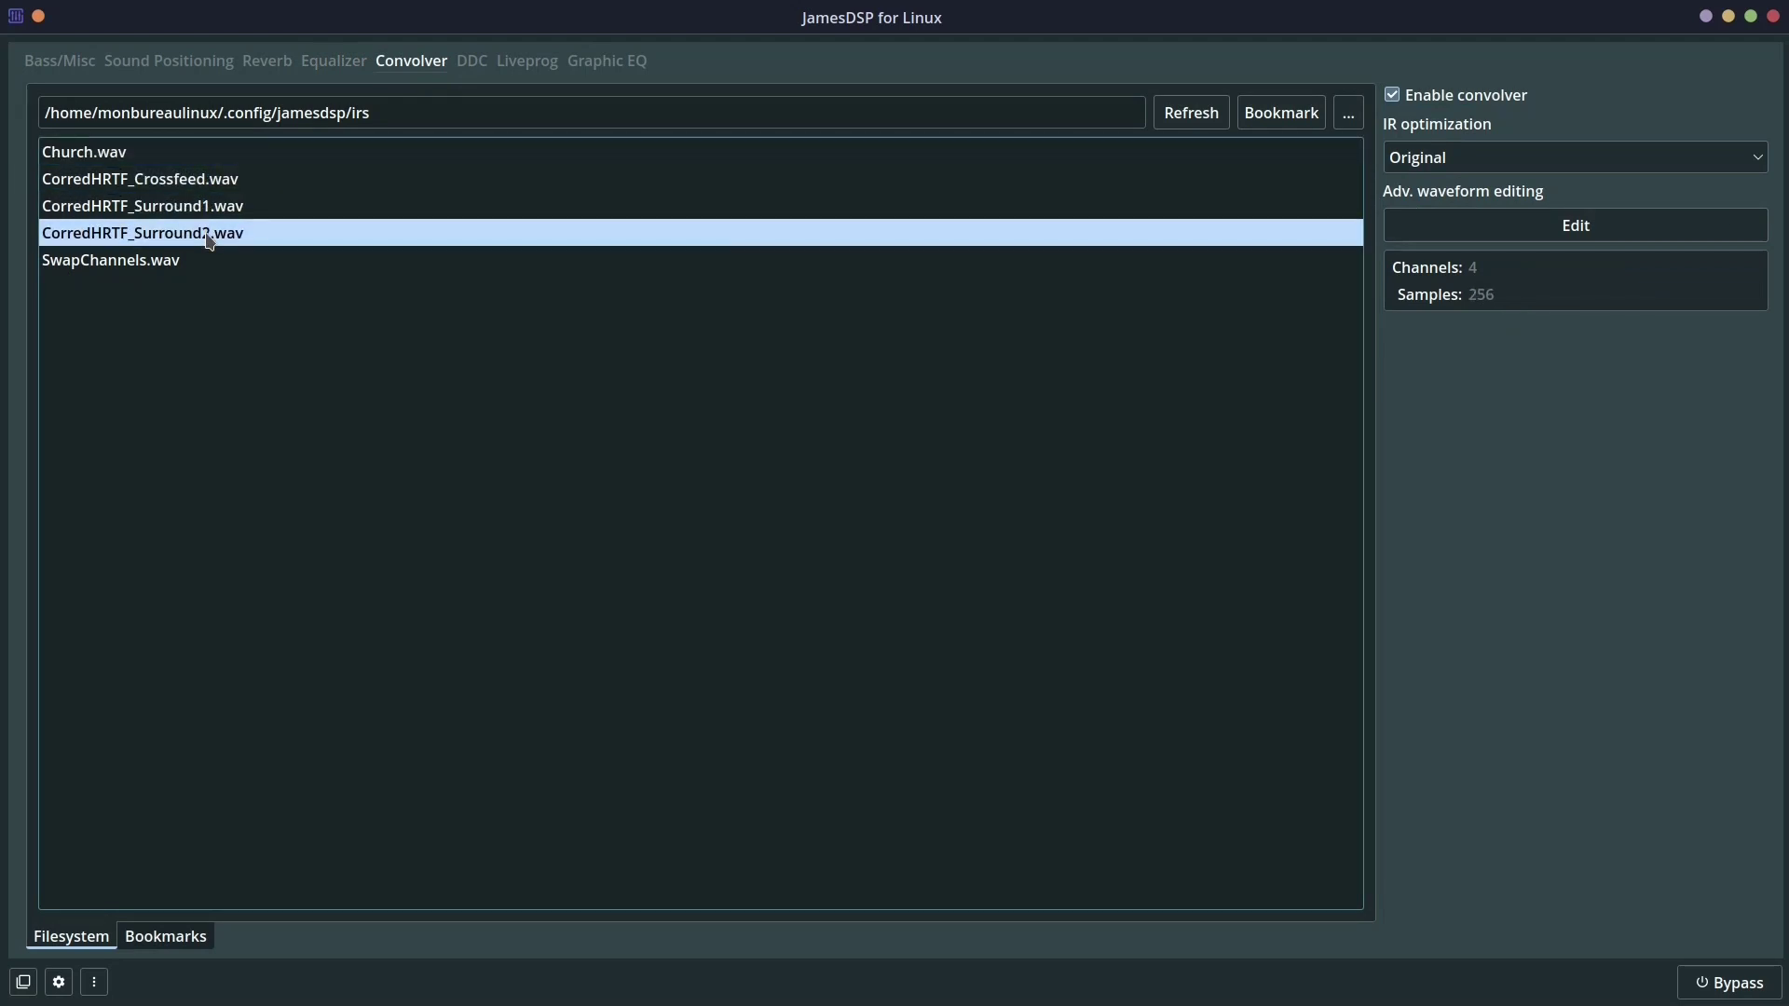
pyautogui.click(153, 270)
pyautogui.click(191, 181)
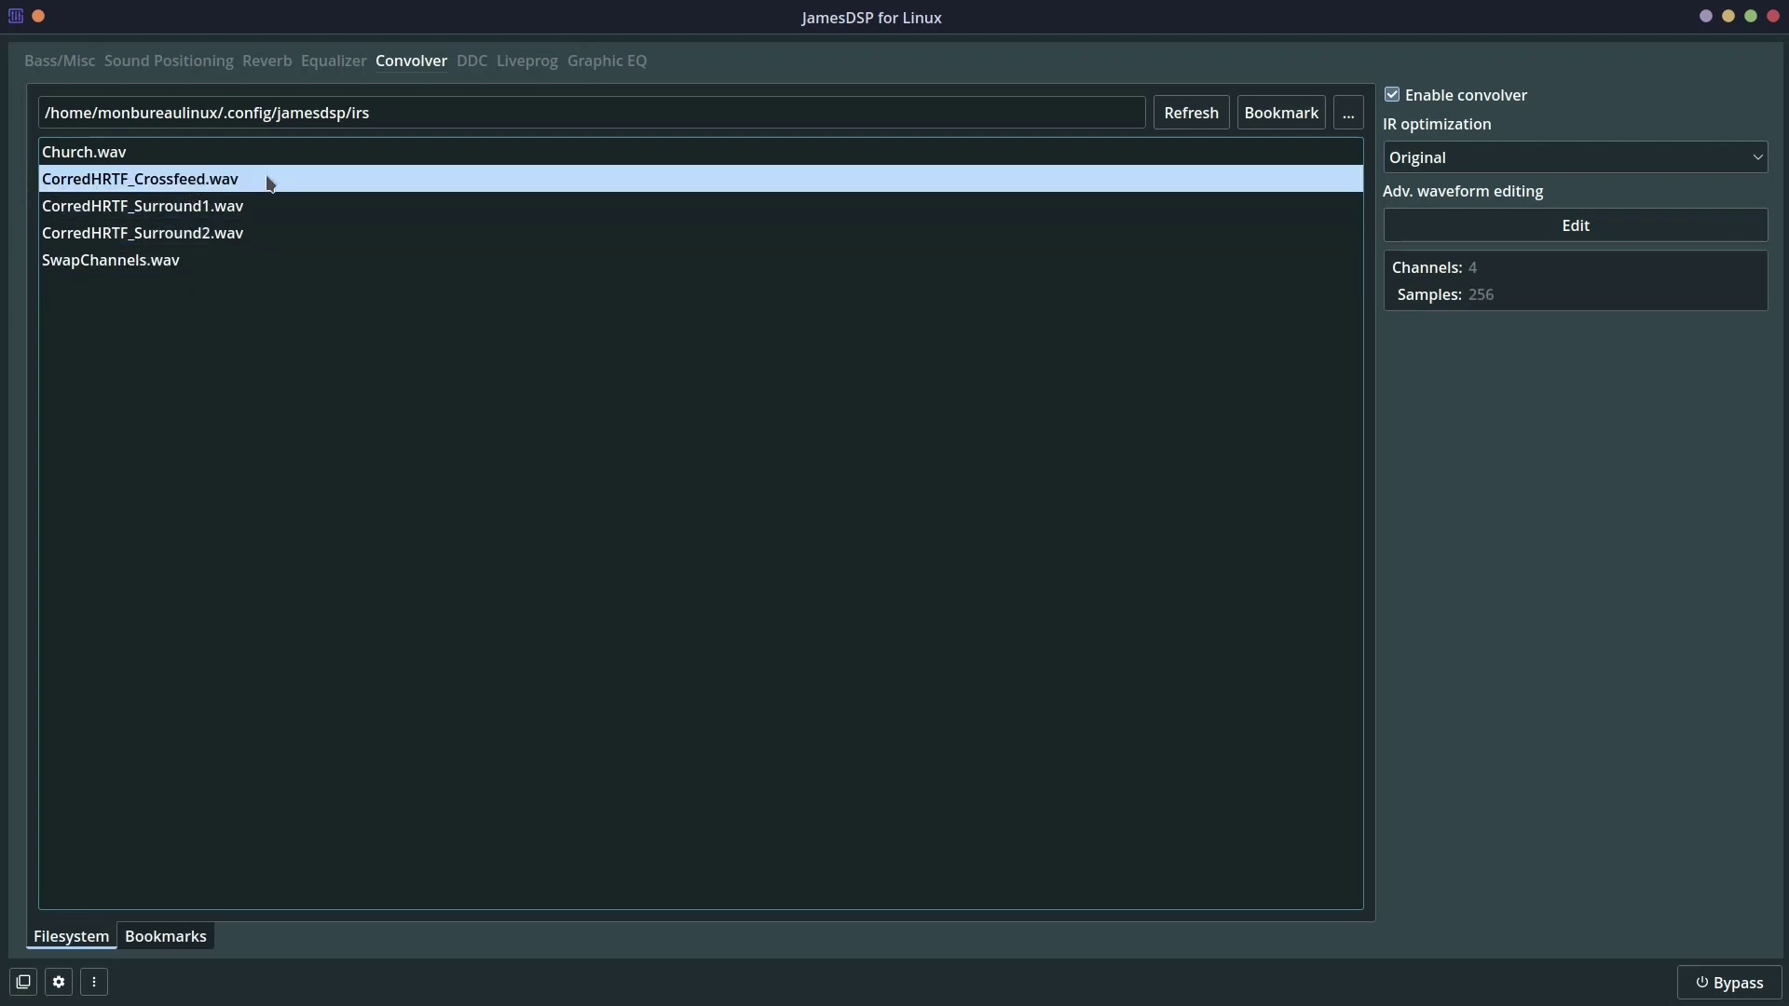
# Try the Shrink IR optimization, return it to Original, and disable the convolver.
pyautogui.click(1609, 161)
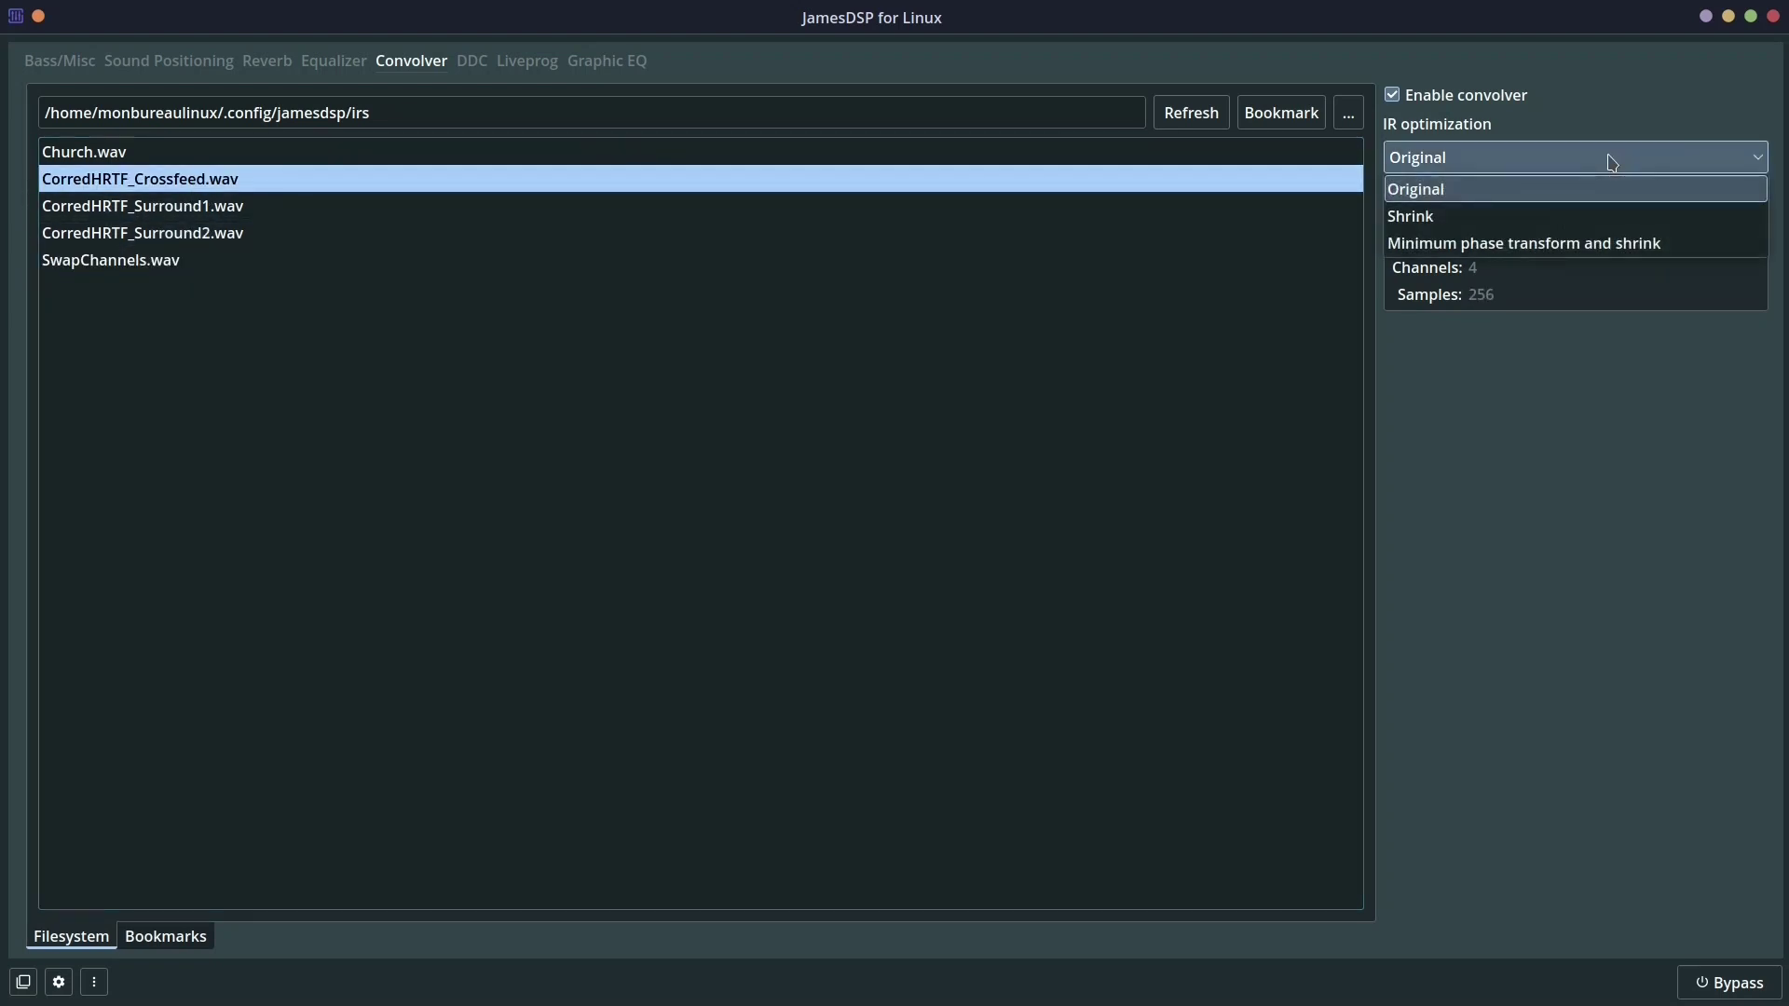
pyautogui.click(1594, 225)
pyautogui.click(1578, 160)
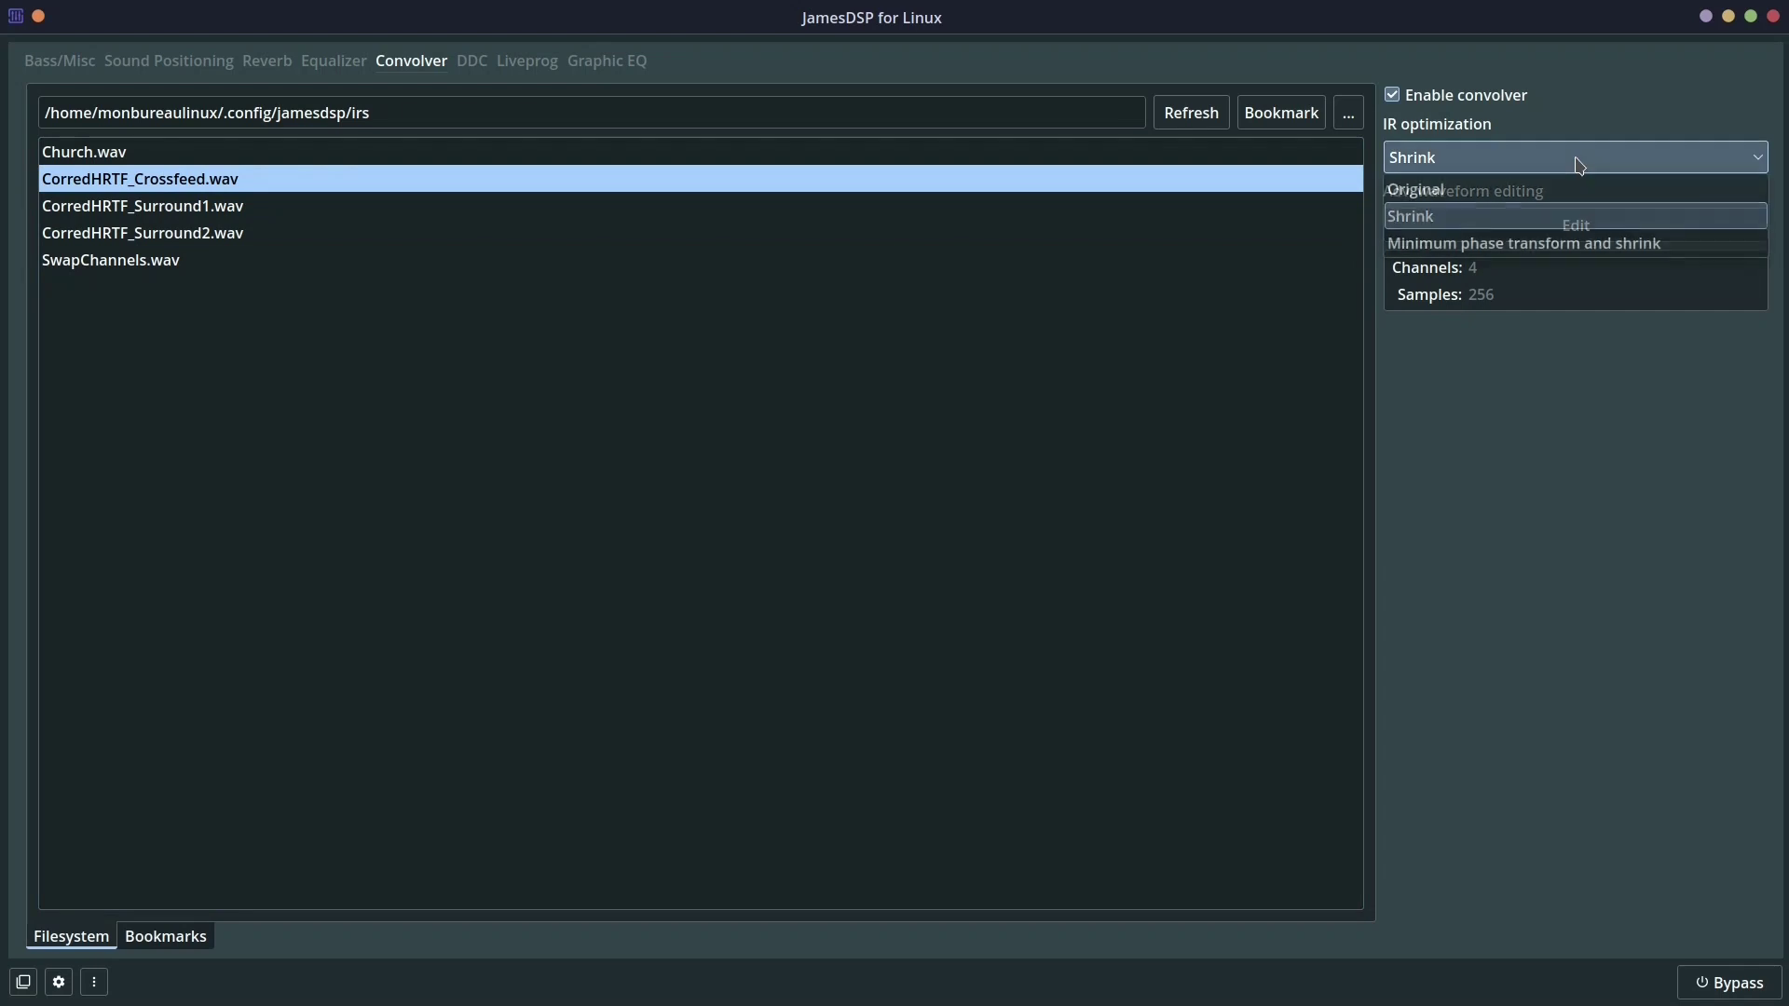
pyautogui.click(1563, 188)
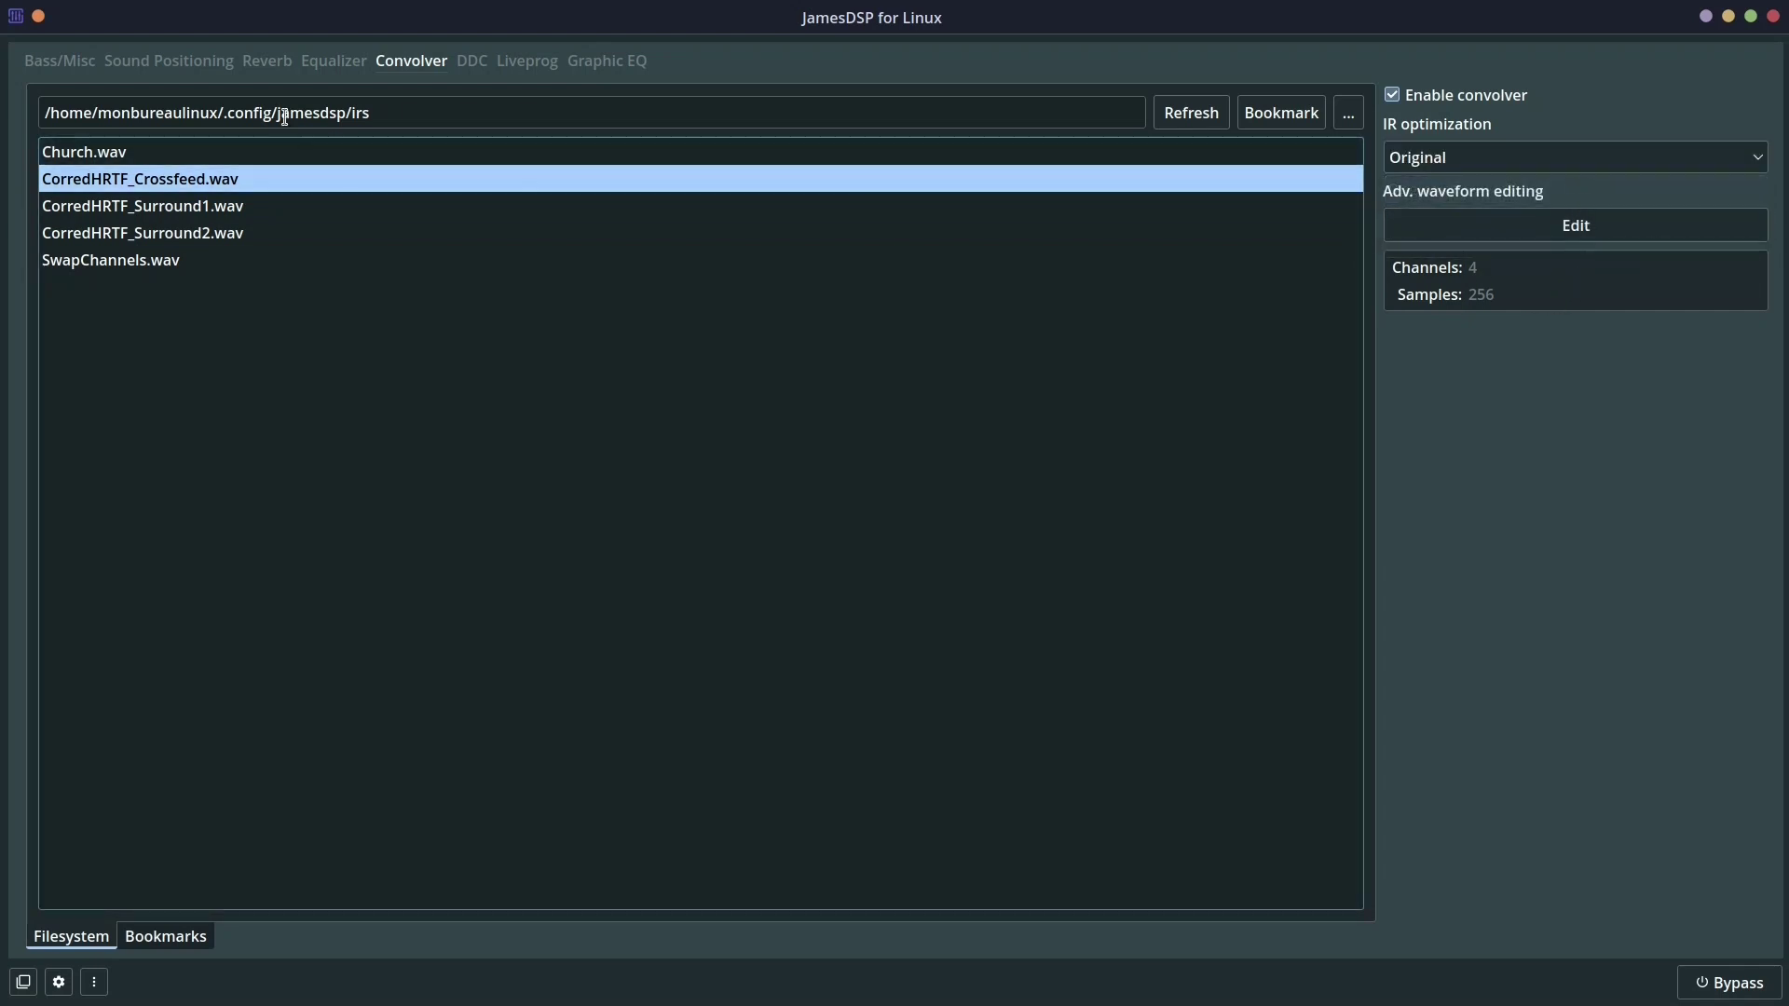
pyautogui.click(1393, 95)
# Enable ViPER-DDC and try the AKG K370 and K702 headphone profiles from the database.
pyautogui.click(478, 65)
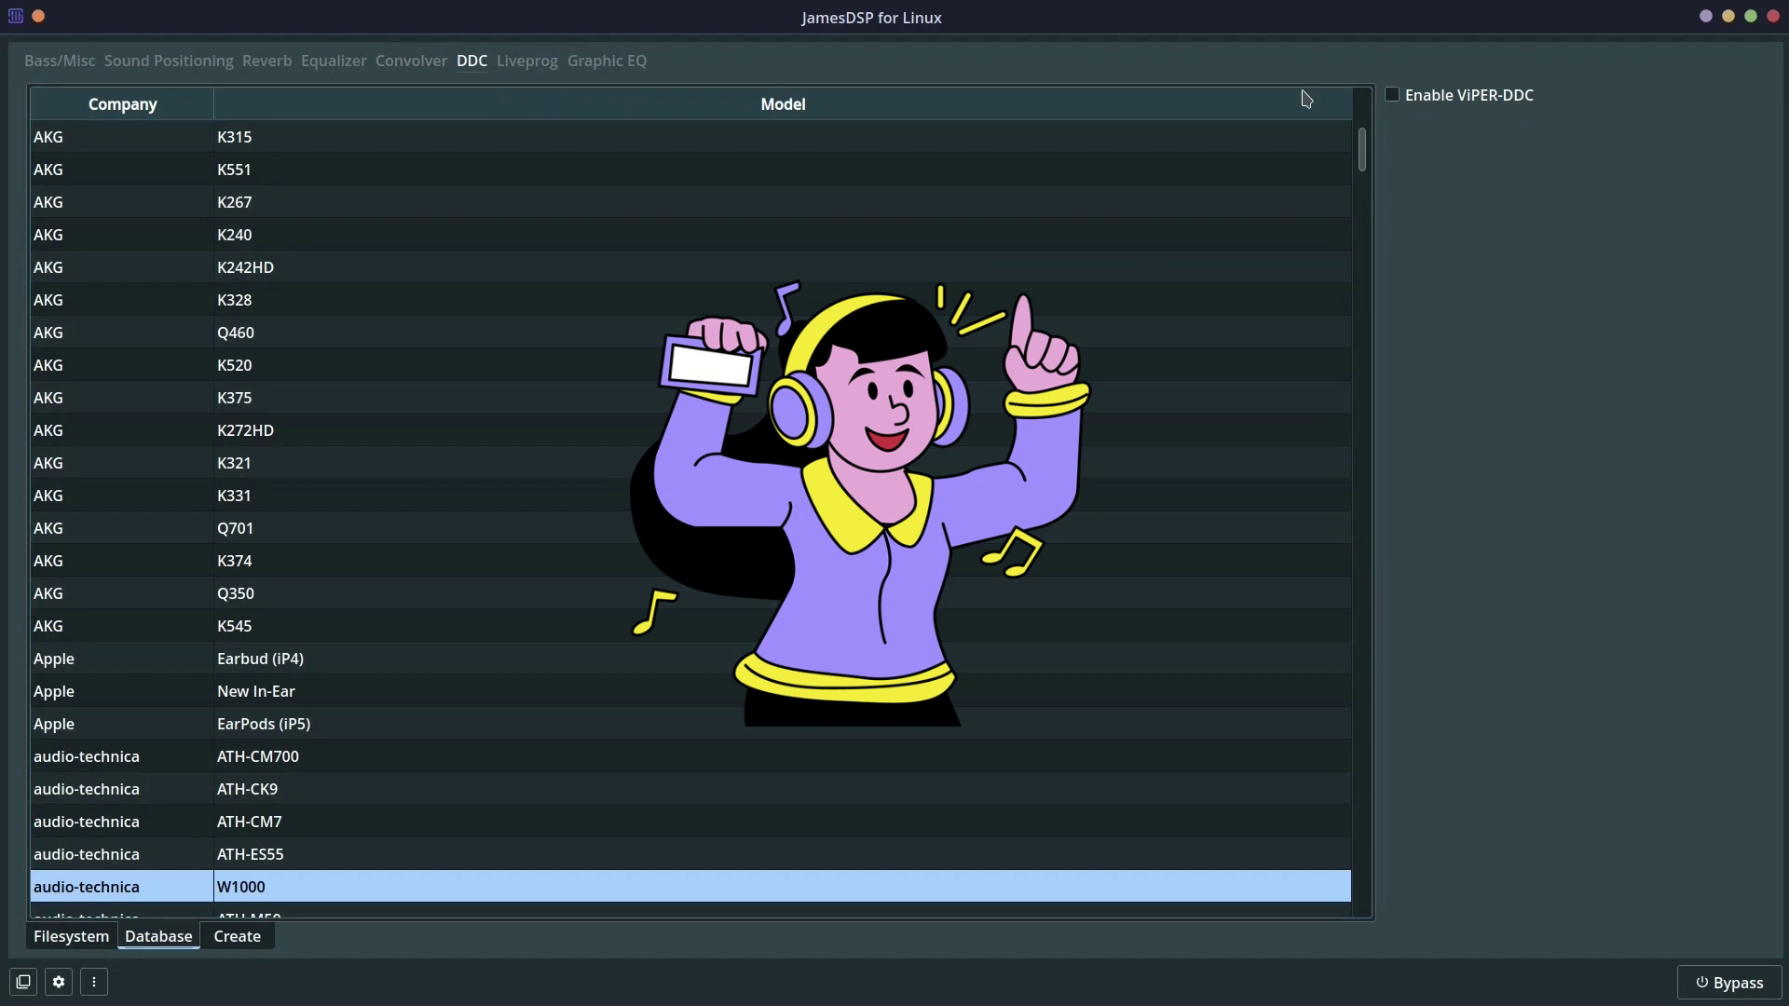
pyautogui.click(1392, 96)
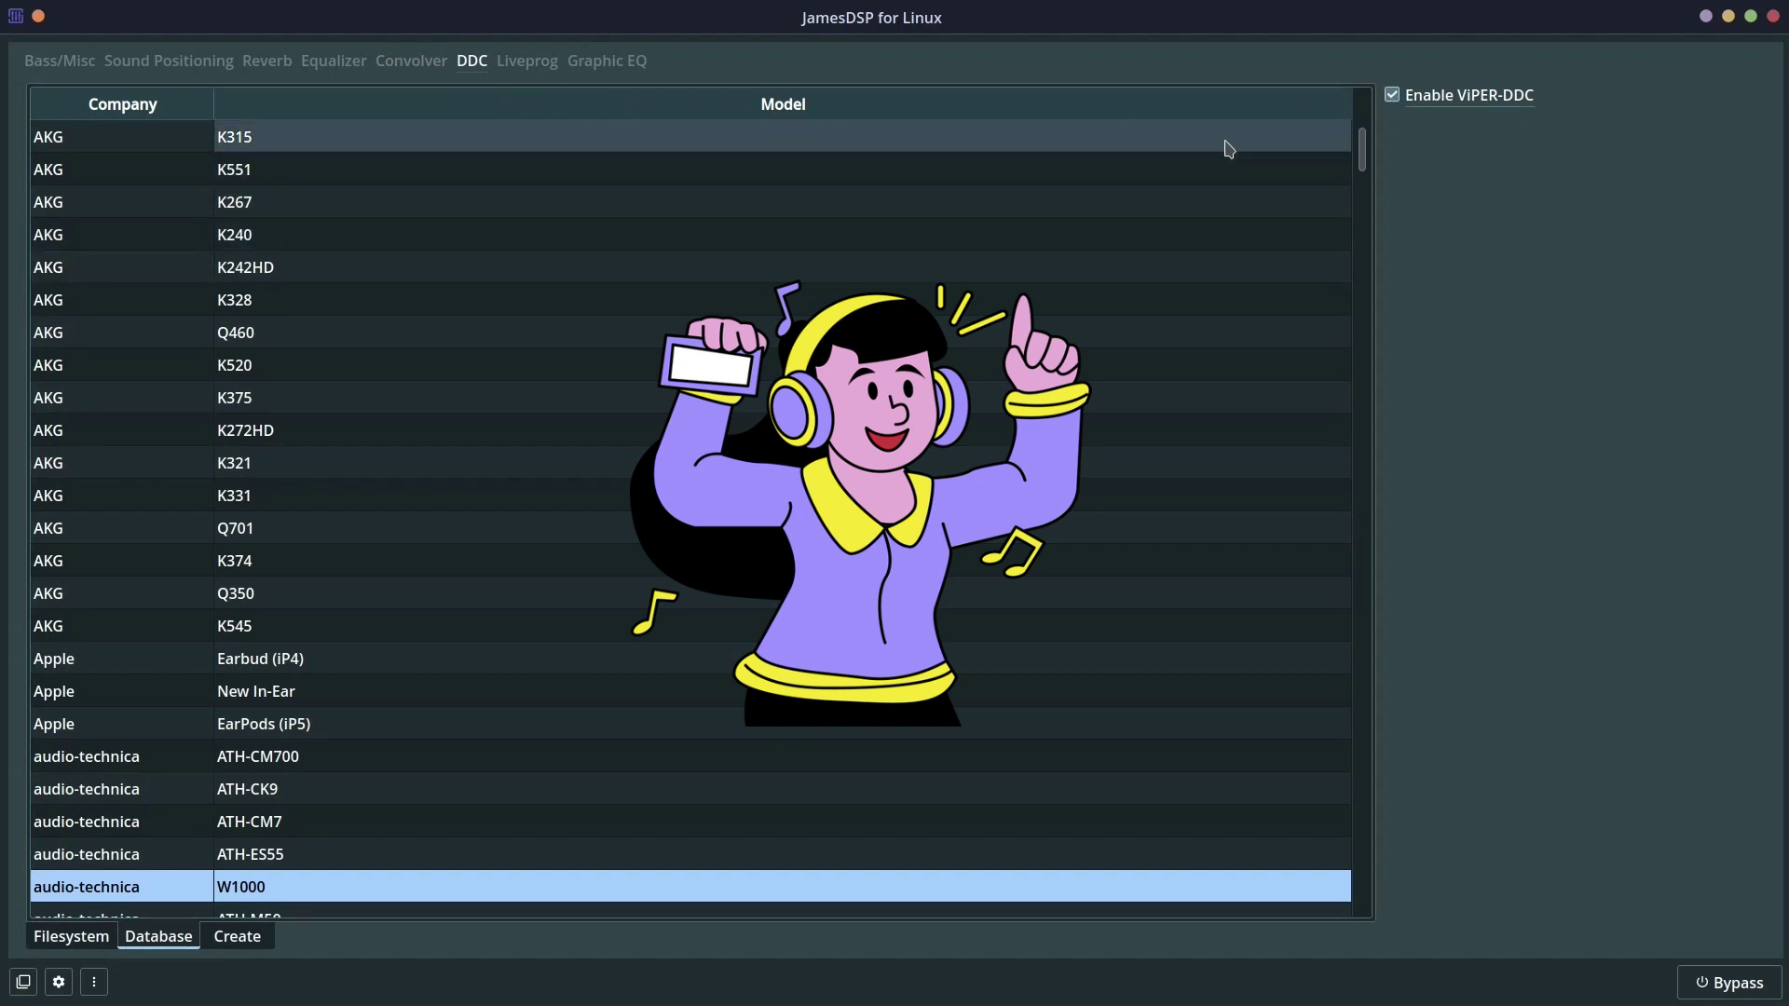
pyautogui.scroll(6, 336, 220)
pyautogui.click(293, 200)
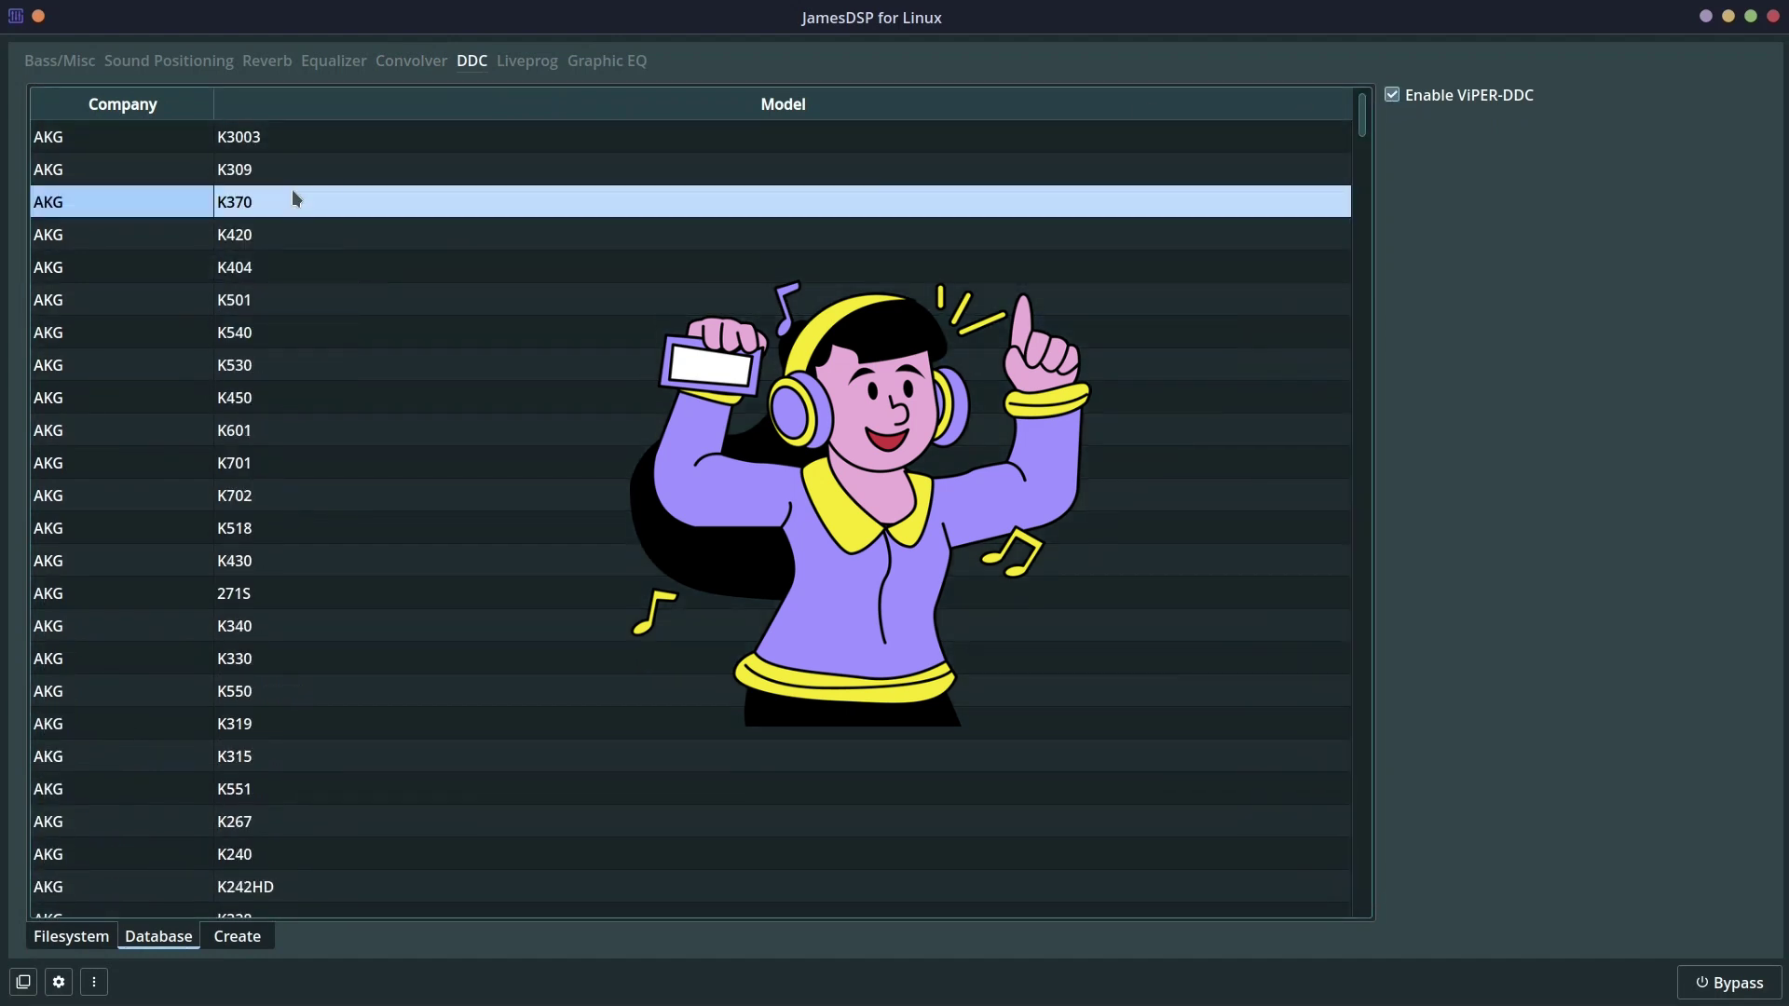
pyautogui.click(289, 489)
# Try the audio-technica ATH-M50, ATH-A700X and ATH-T200 profiles from the DDC database.
pyautogui.scroll(-9, 336, 540)
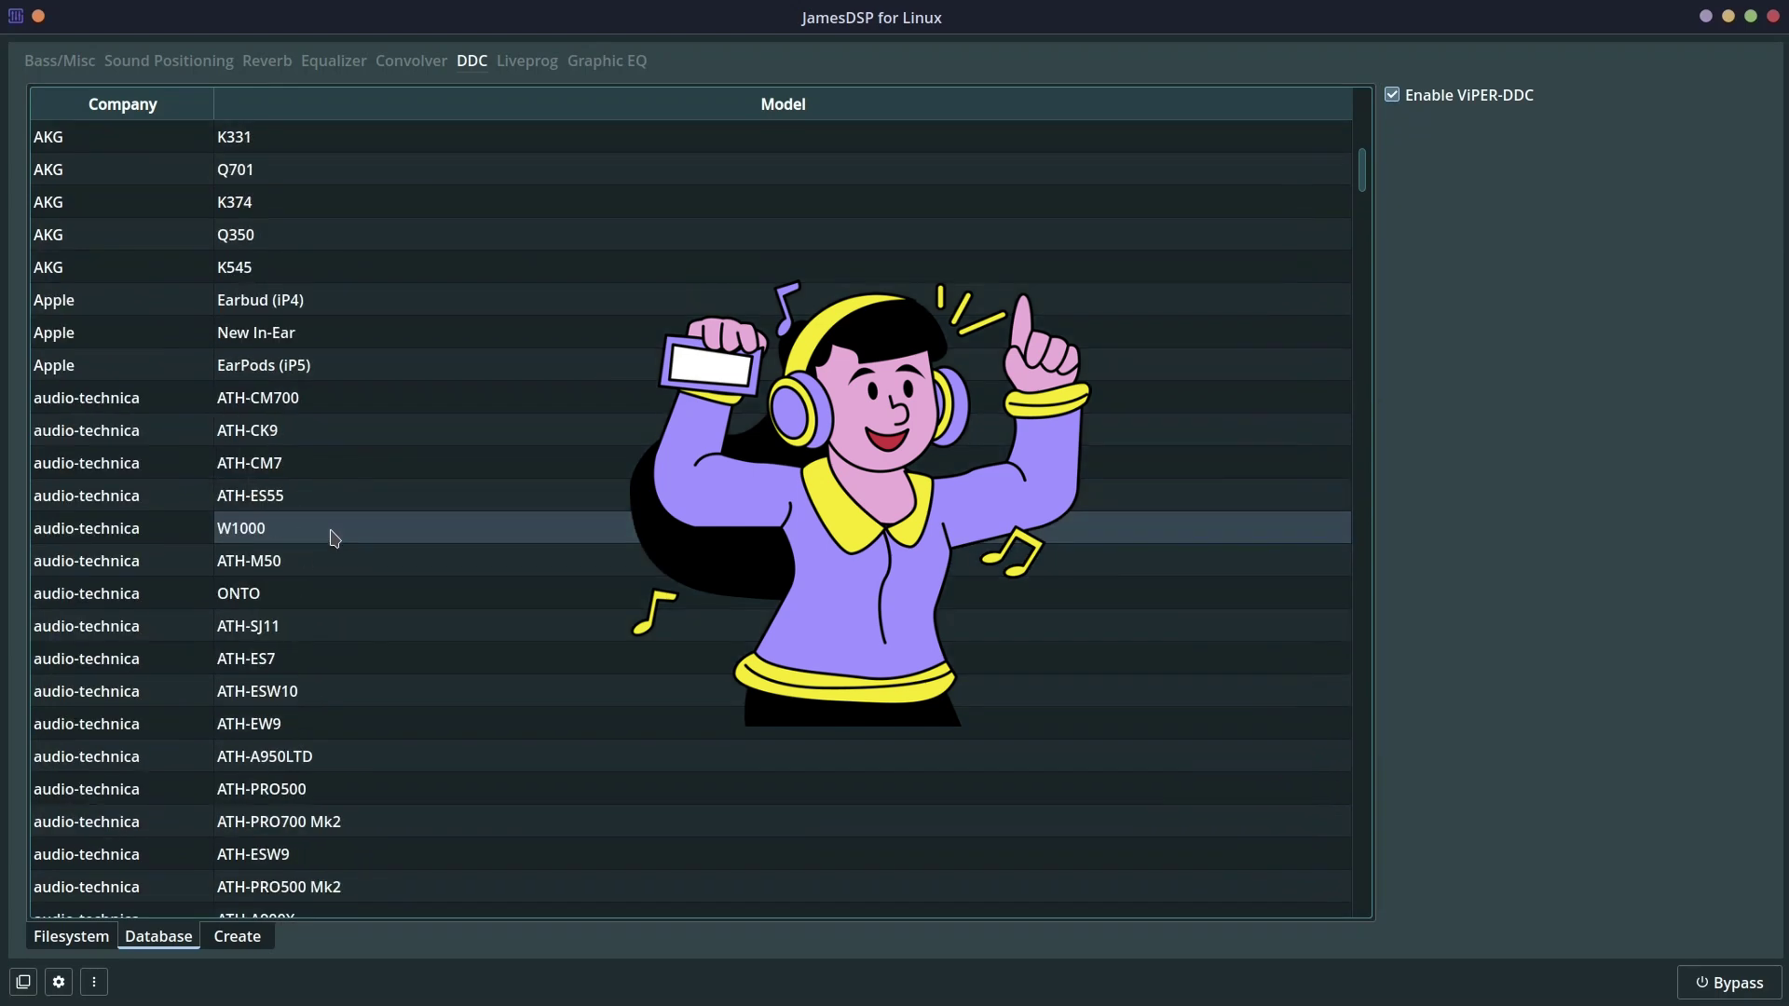
pyautogui.scroll(-1, 340, 508)
pyautogui.click(313, 475)
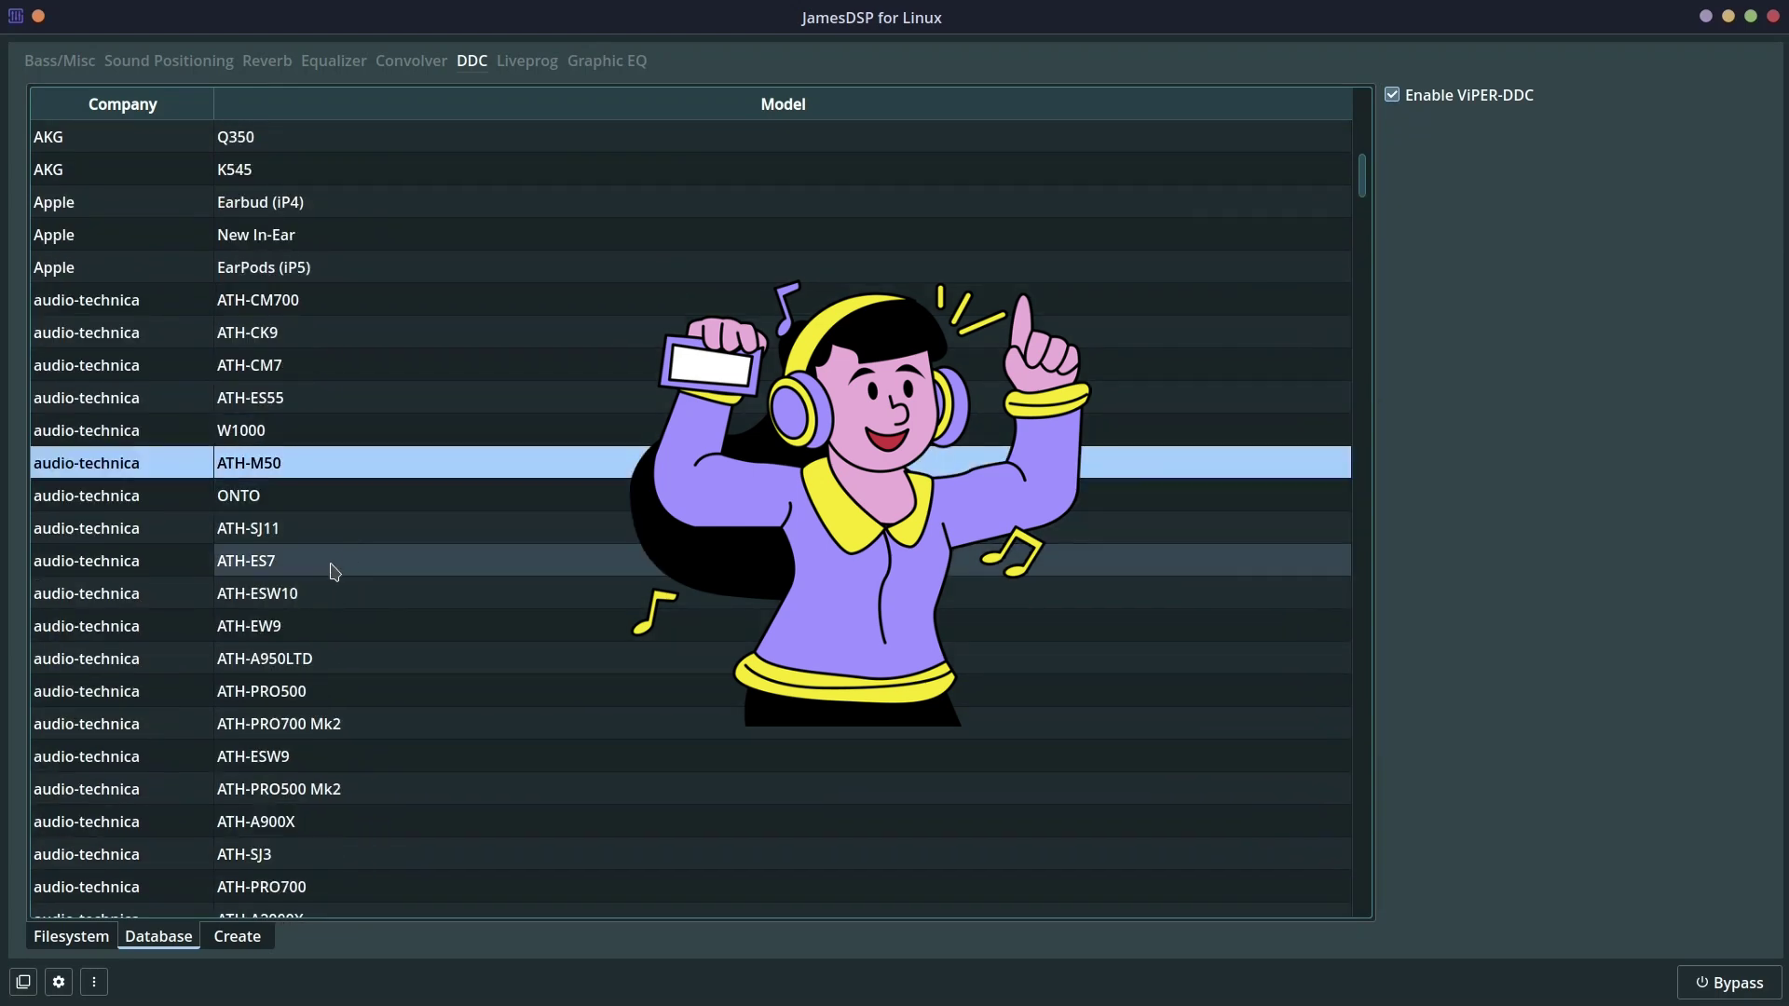
pyautogui.scroll(-6, 333, 570)
pyautogui.click(307, 596)
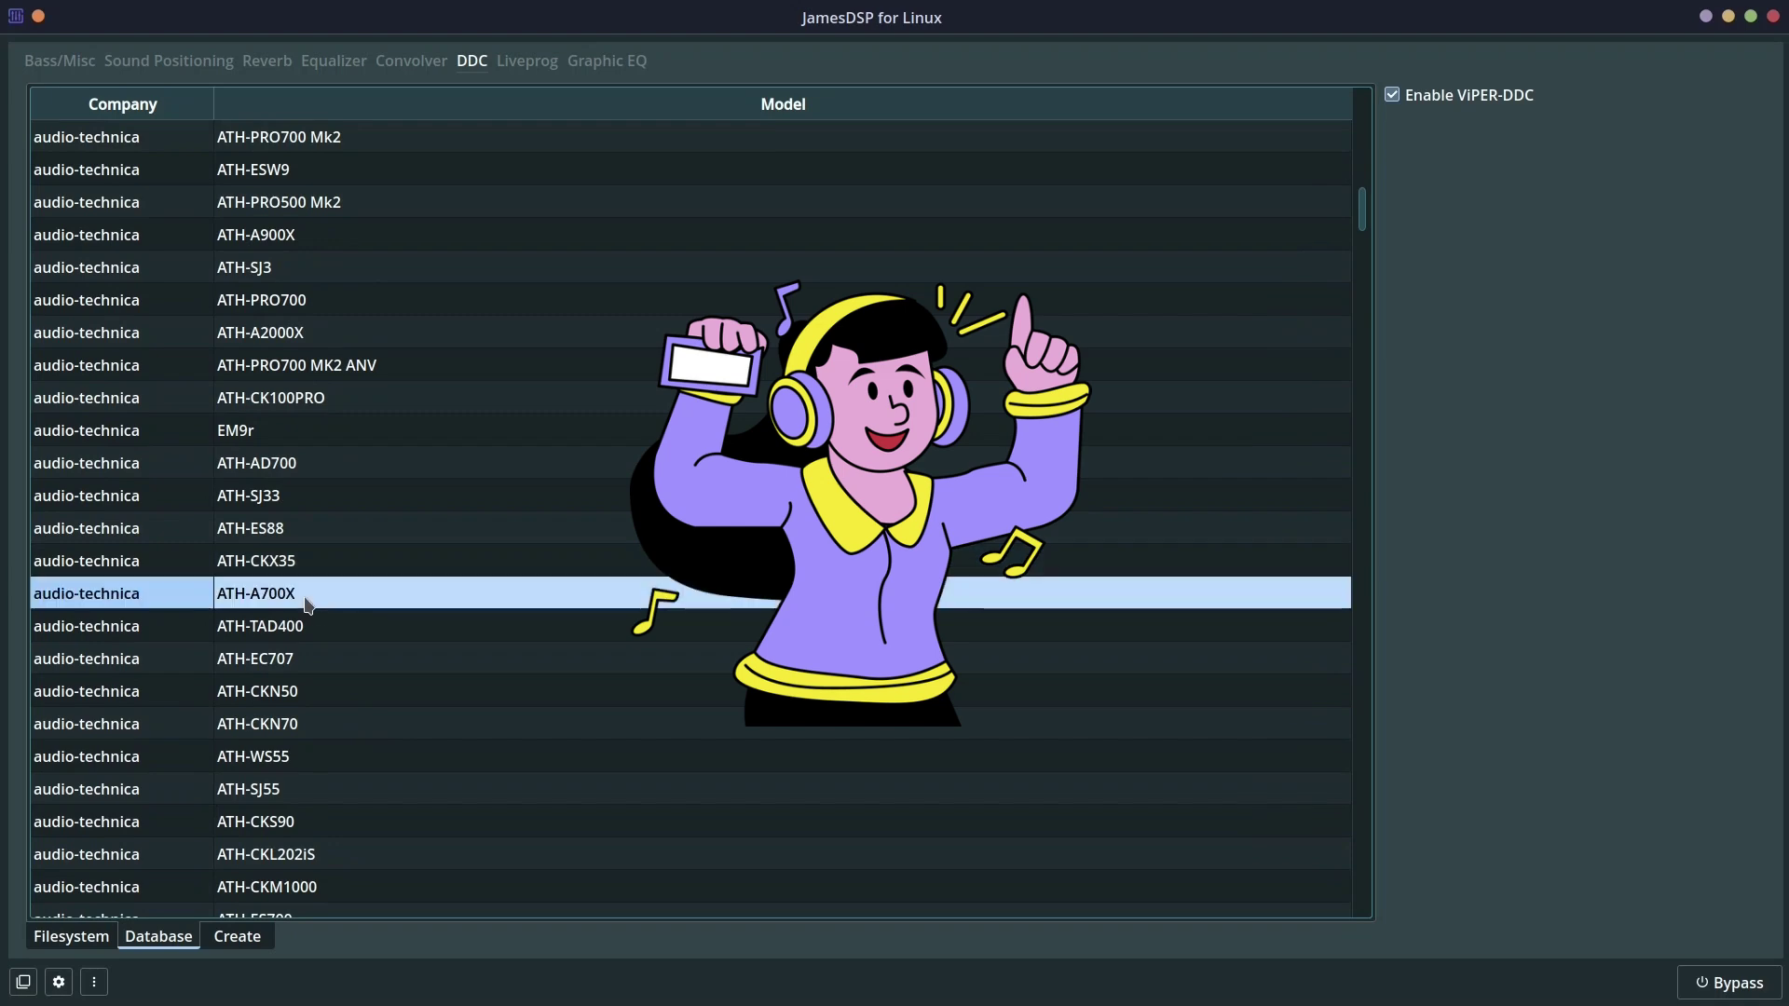
pyautogui.scroll(-6, 341, 480)
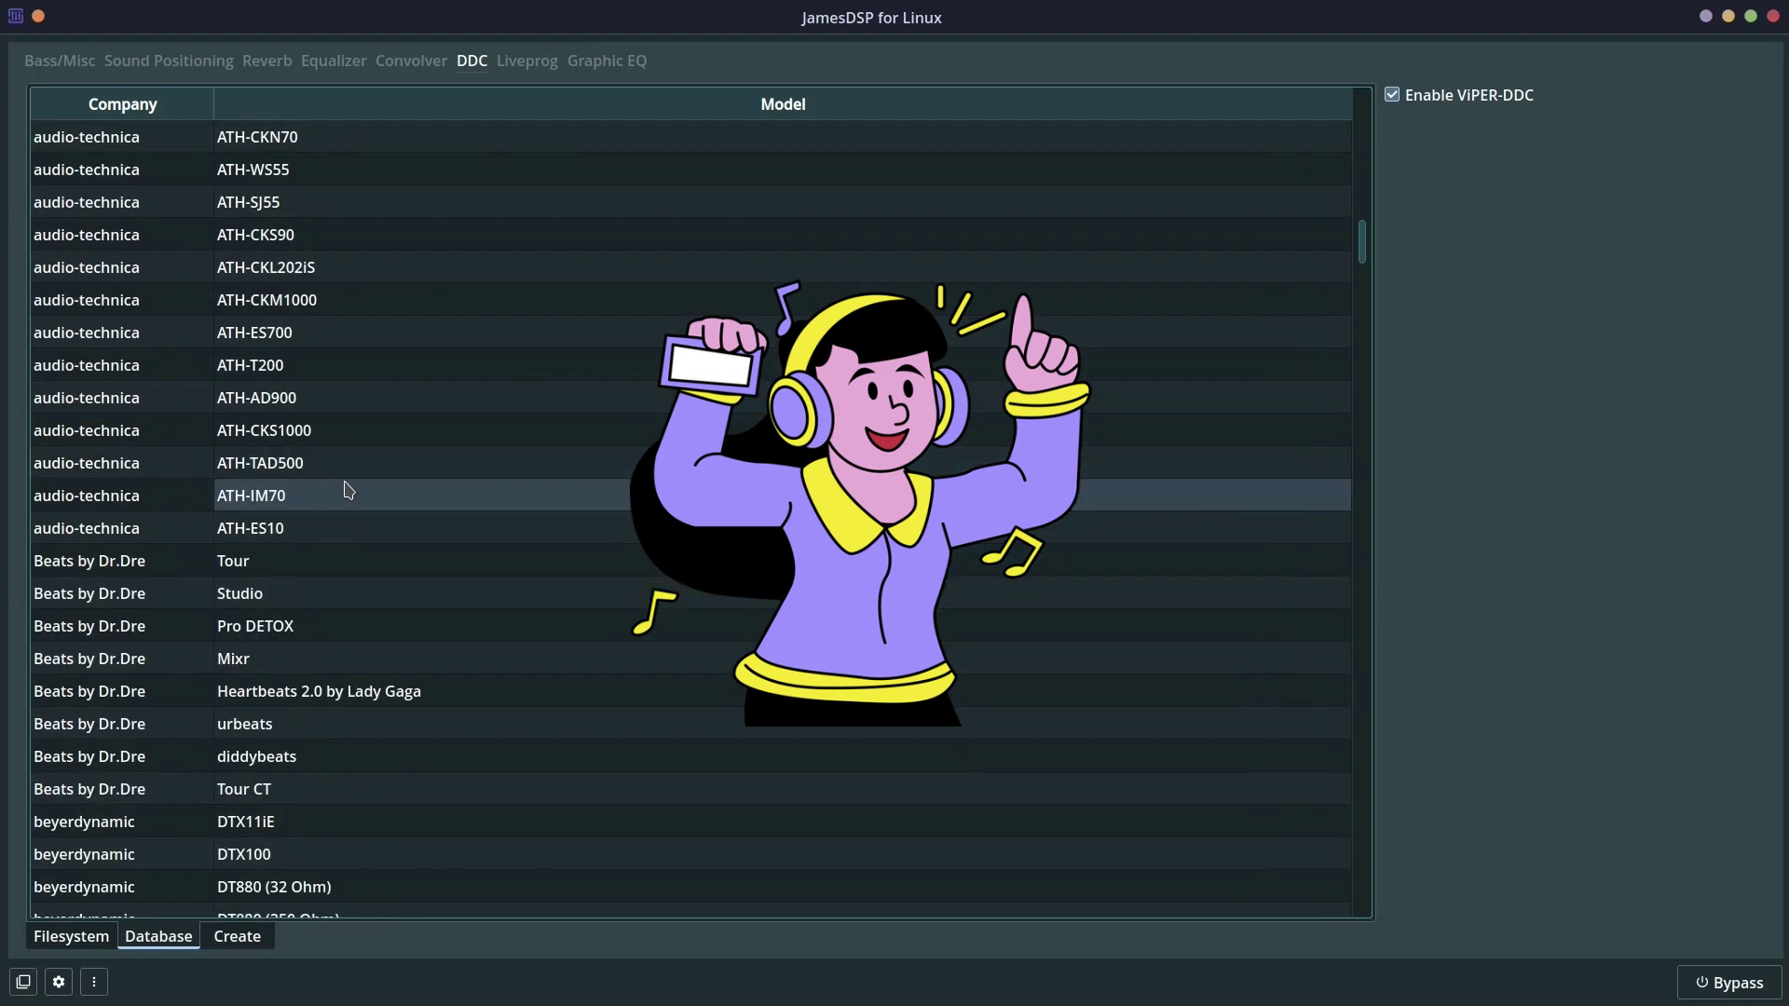
pyautogui.click(264, 370)
# Try the beyerdynamic T51P and Creative WP-350 profiles from the DDC database.
pyautogui.scroll(-5, 363, 424)
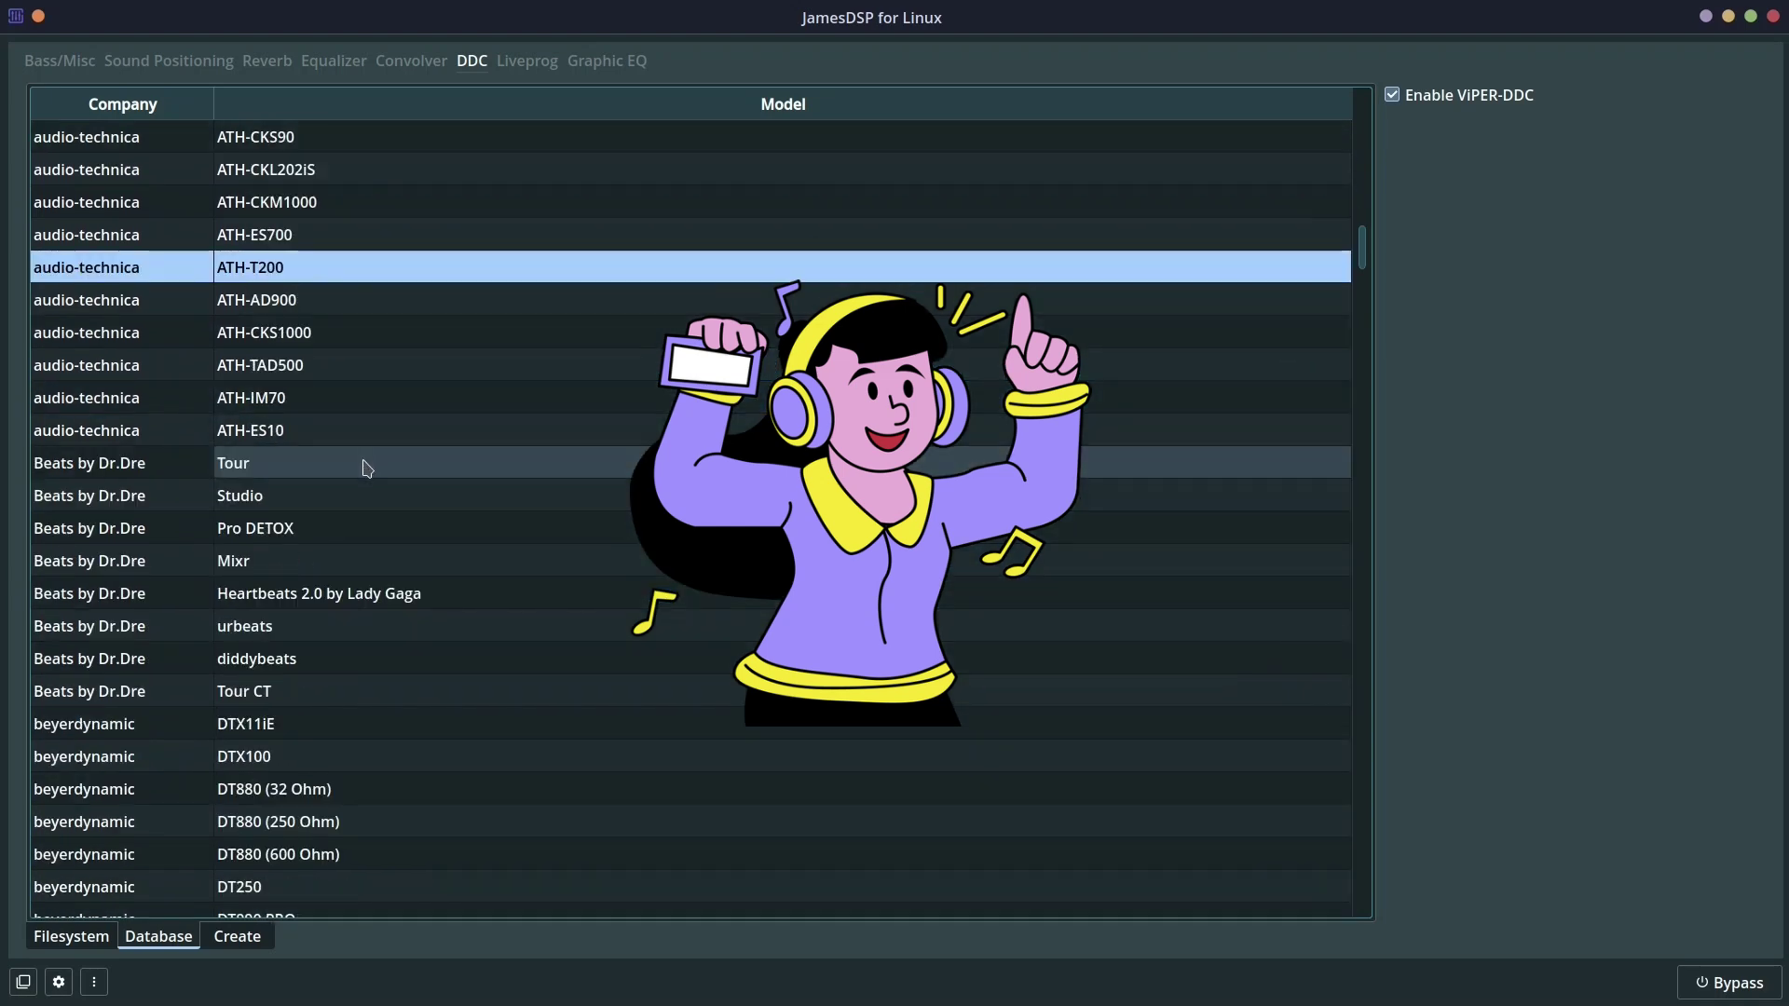
pyautogui.scroll(-6, 311, 466)
pyautogui.click(284, 527)
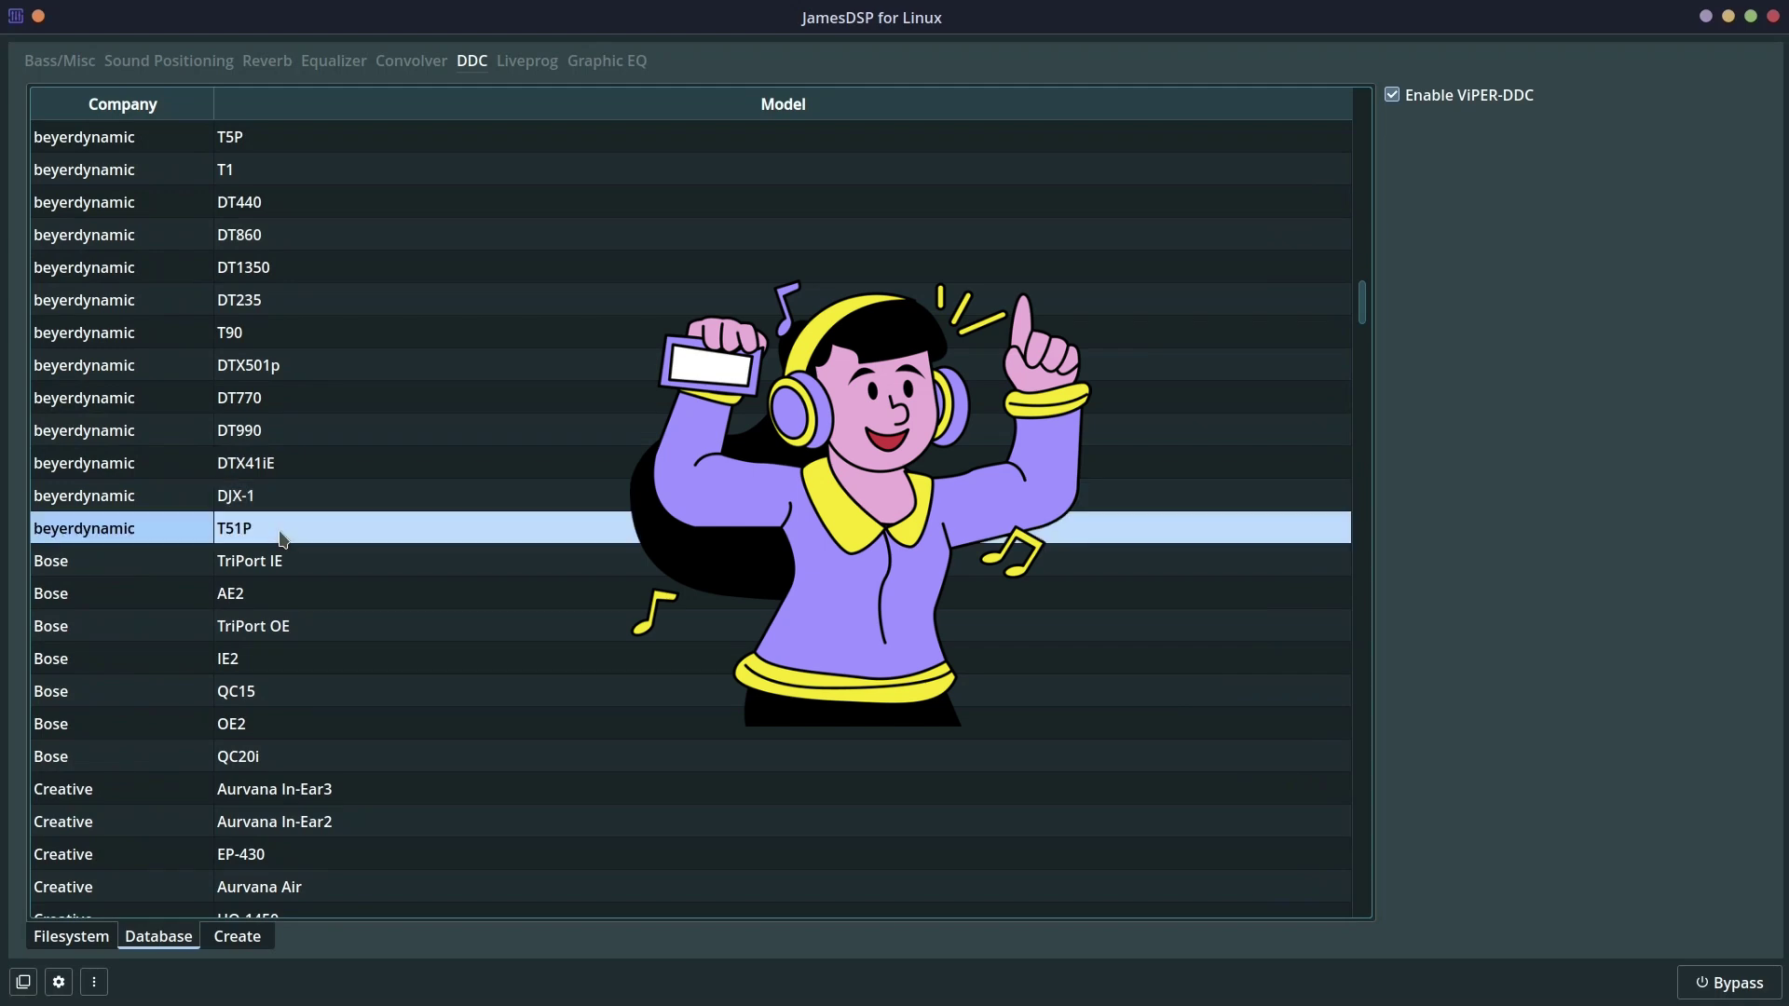
pyautogui.scroll(-2, 344, 536)
pyautogui.scroll(-3, 351, 537)
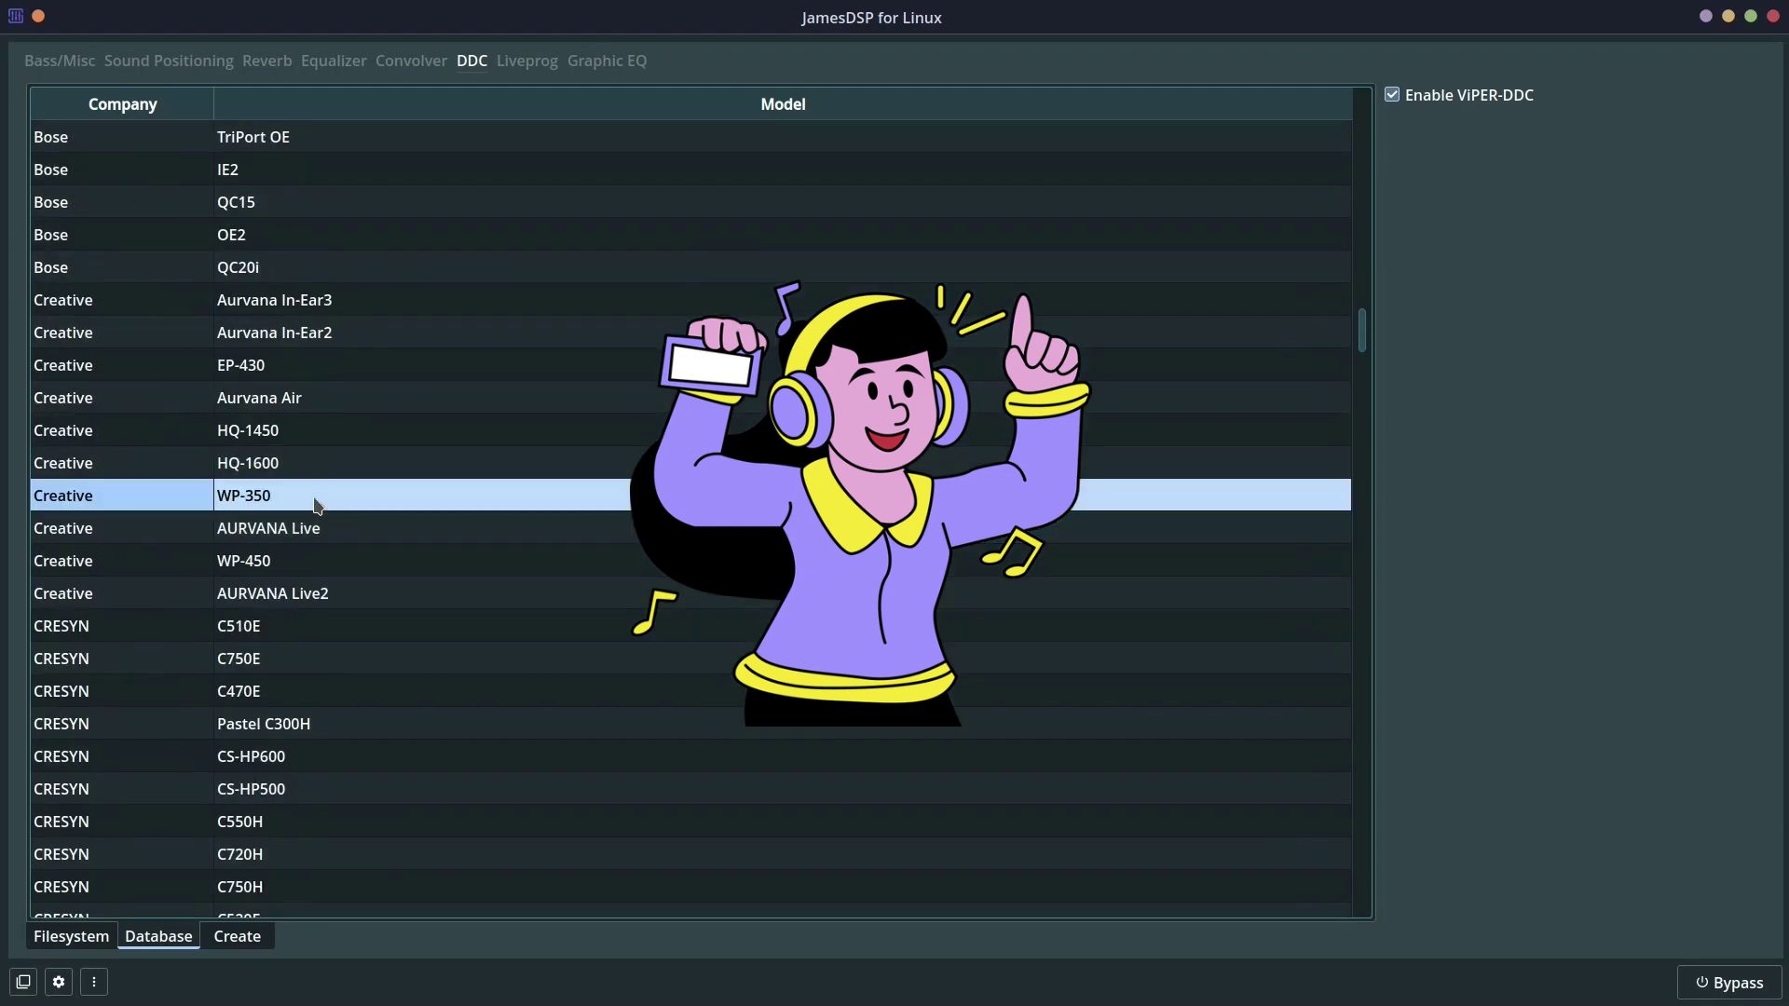
# Find the KOSS models in the DDC database and select the Porta Pro profile.
pyautogui.scroll(-10, 317, 503)
pyautogui.scroll(-5, 320, 494)
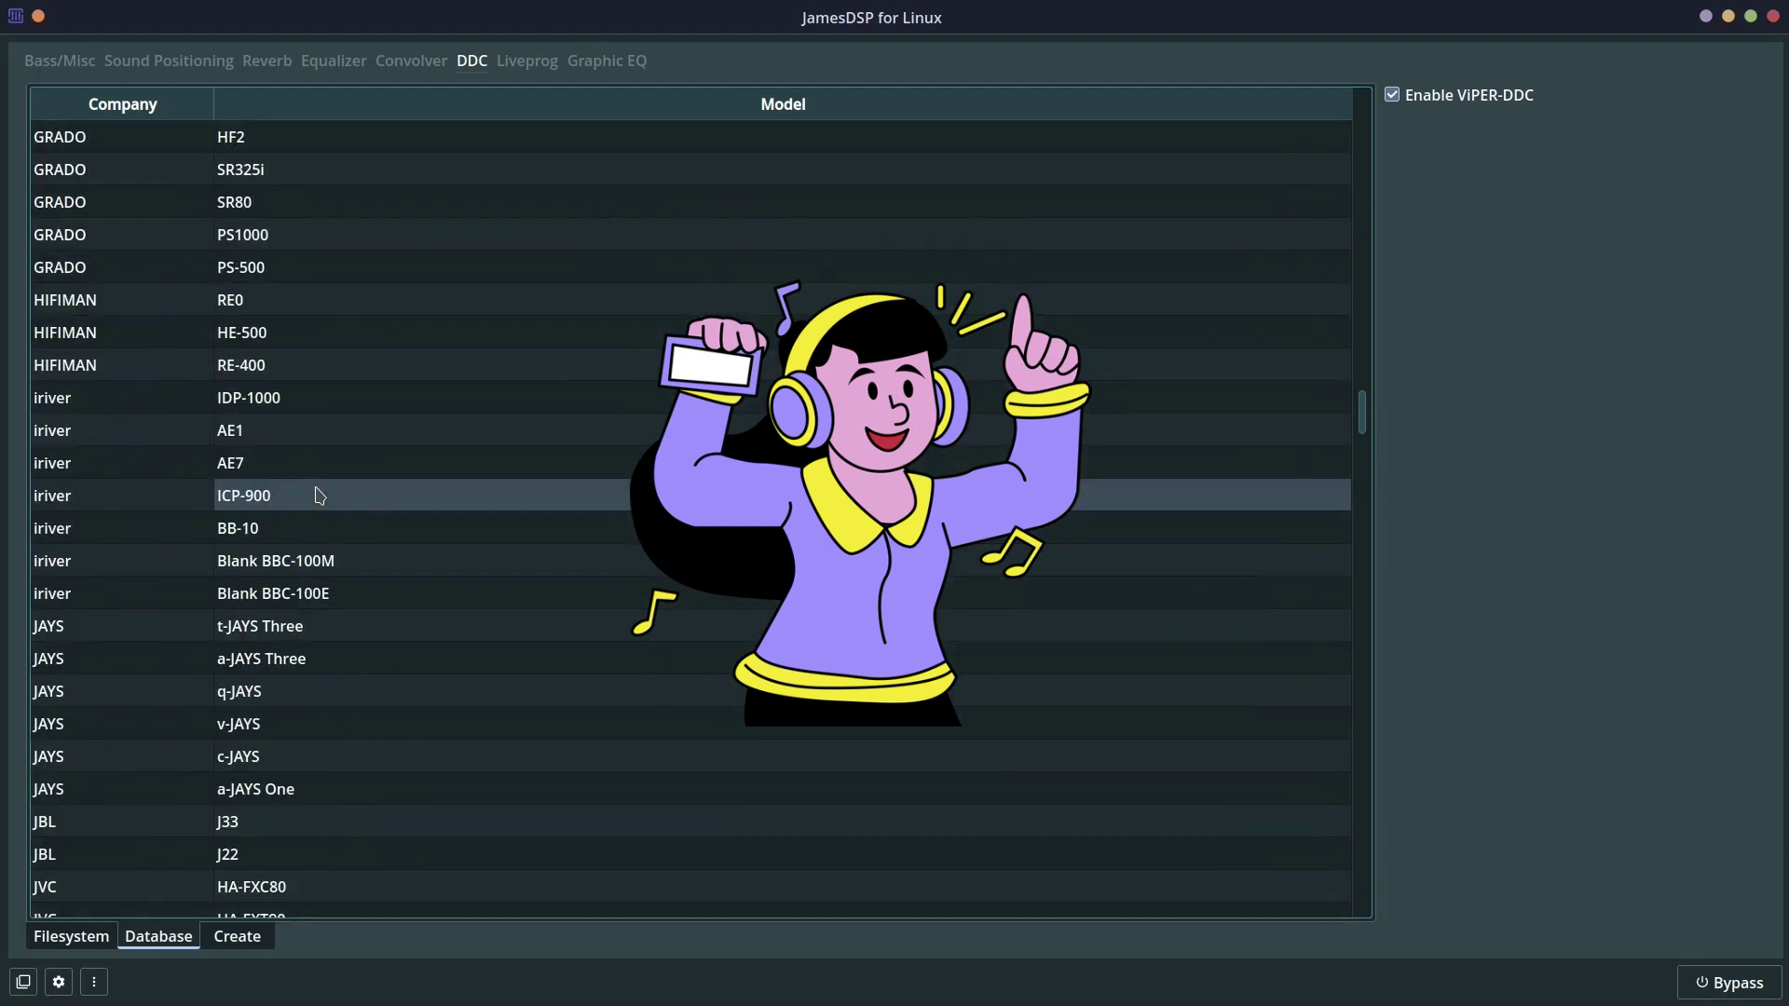
pyautogui.scroll(-6, 319, 494)
pyautogui.scroll(3, 320, 493)
pyautogui.scroll(-10, 320, 475)
pyautogui.scroll(3, 314, 467)
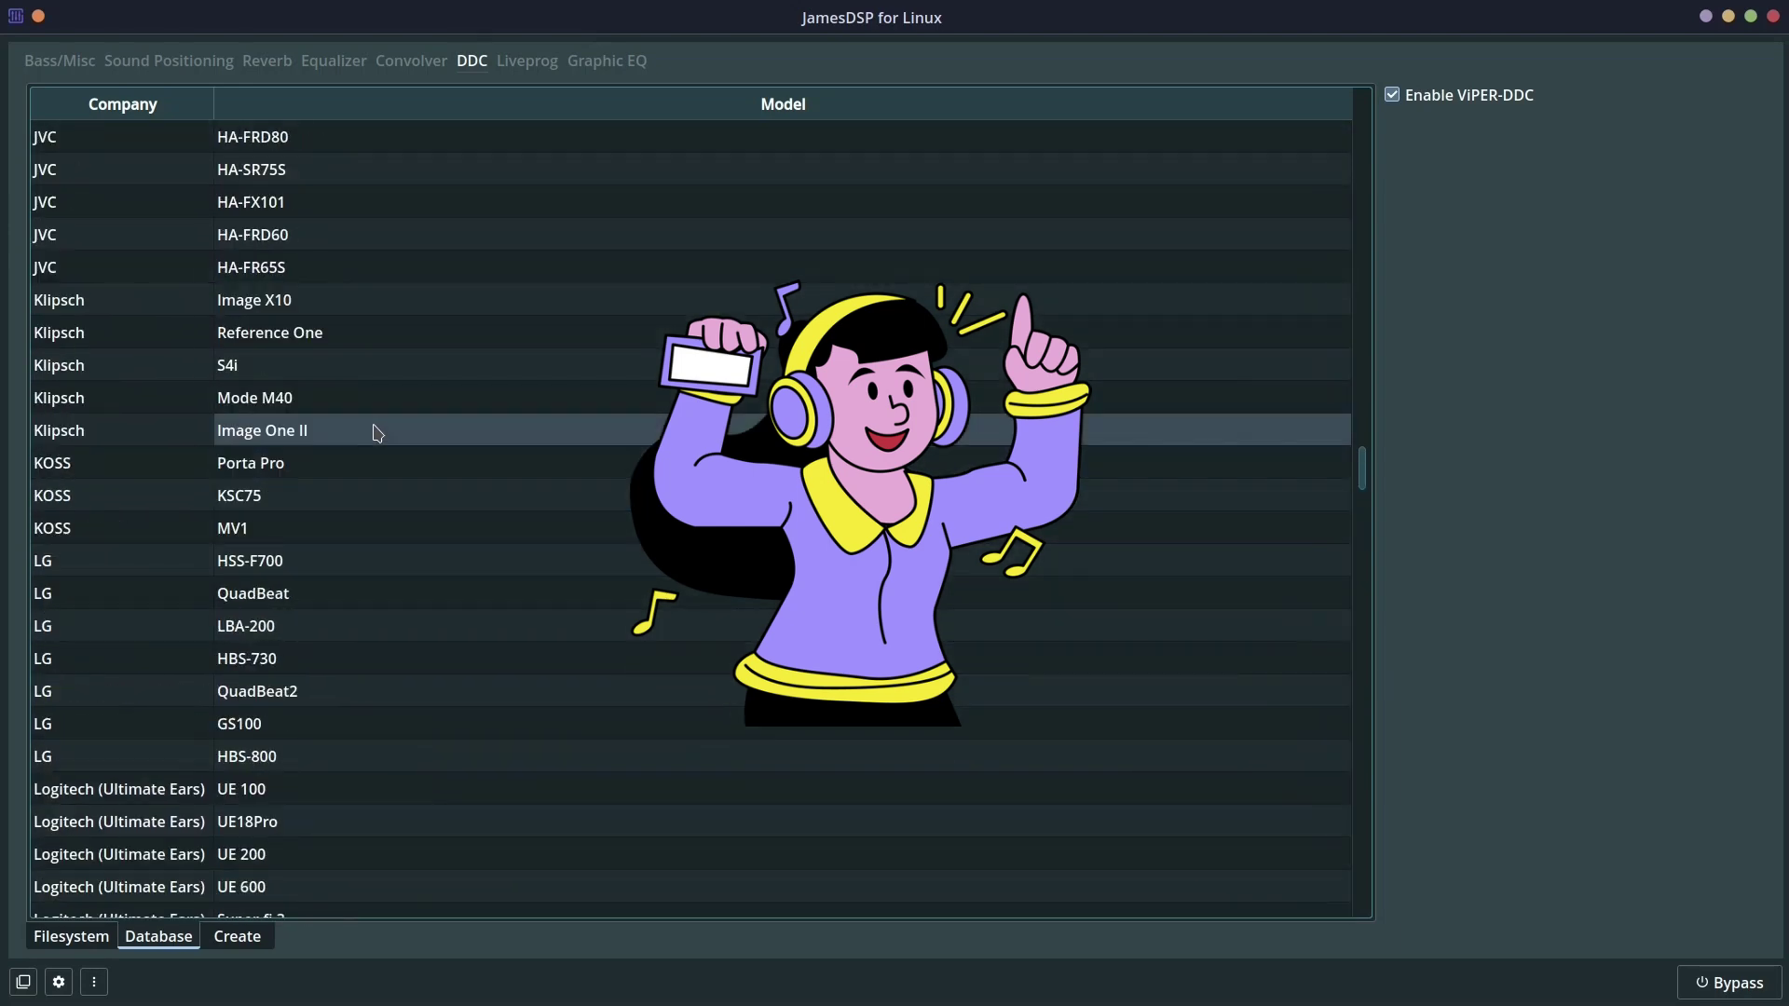
pyautogui.click(327, 466)
# Look over more headphone brands in the DDC database, and disable ViPER-DDC.
pyautogui.scroll(-6, 363, 726)
pyautogui.scroll(-10, 387, 689)
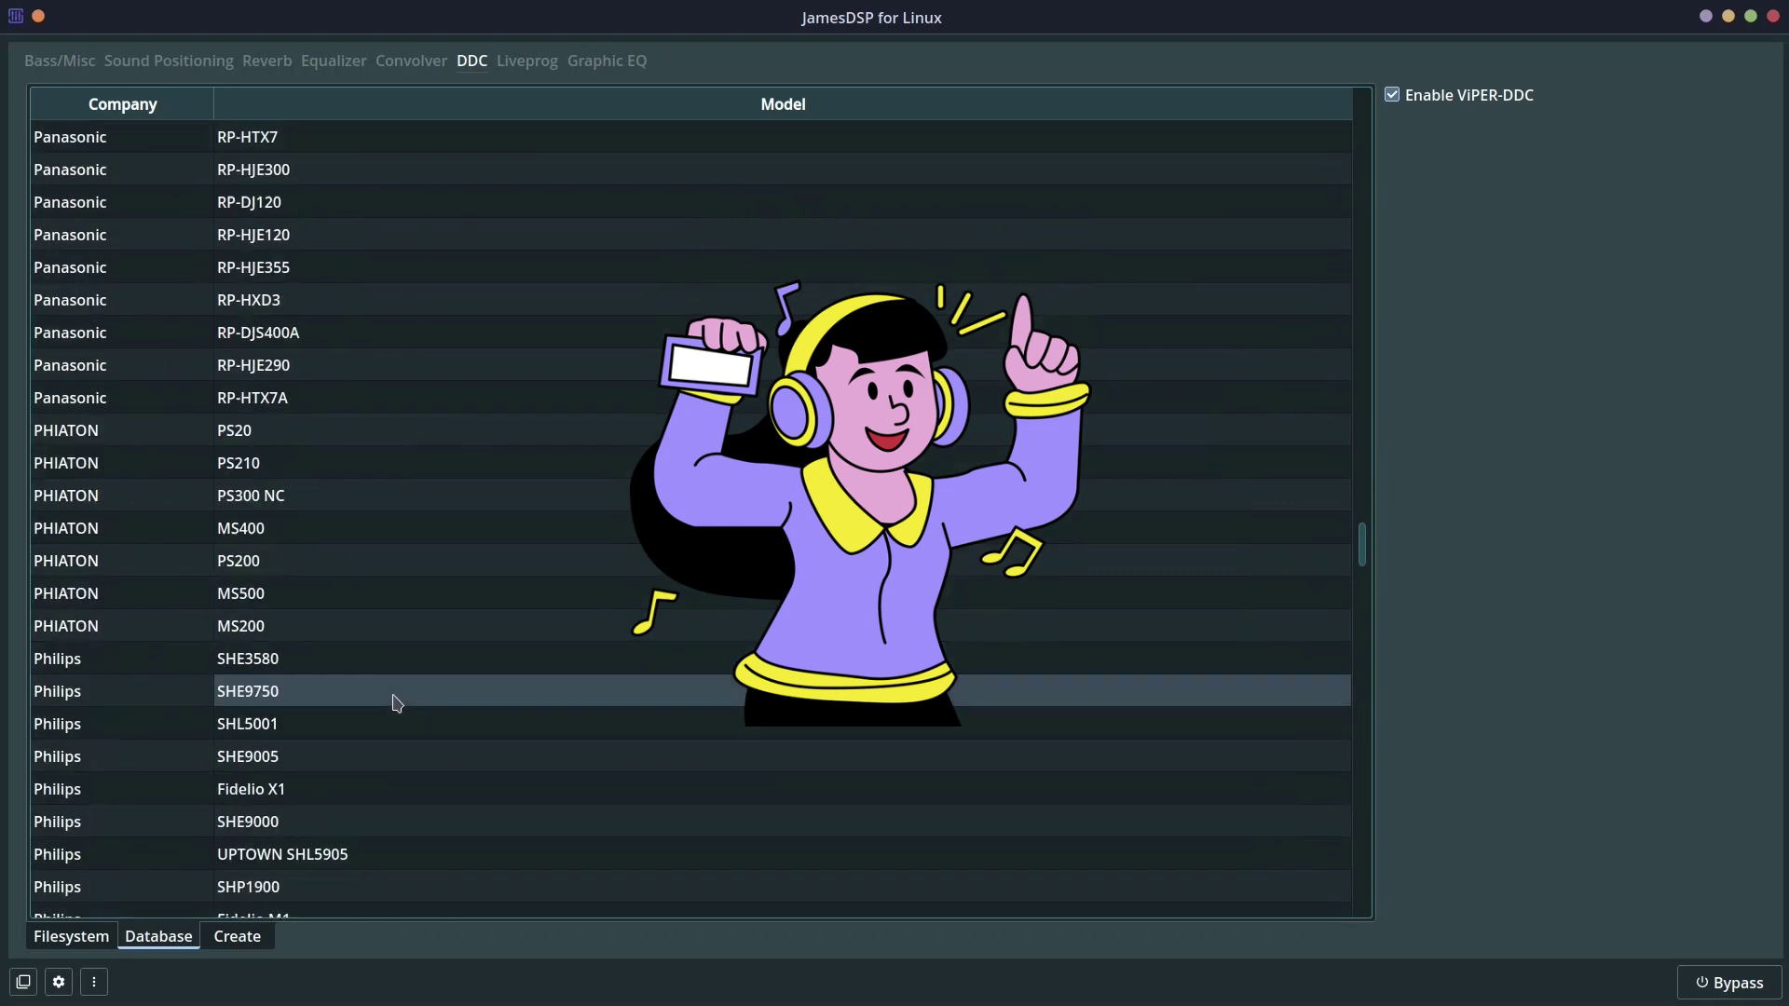
pyautogui.scroll(16, 371, 559)
pyautogui.scroll(10, 491, 436)
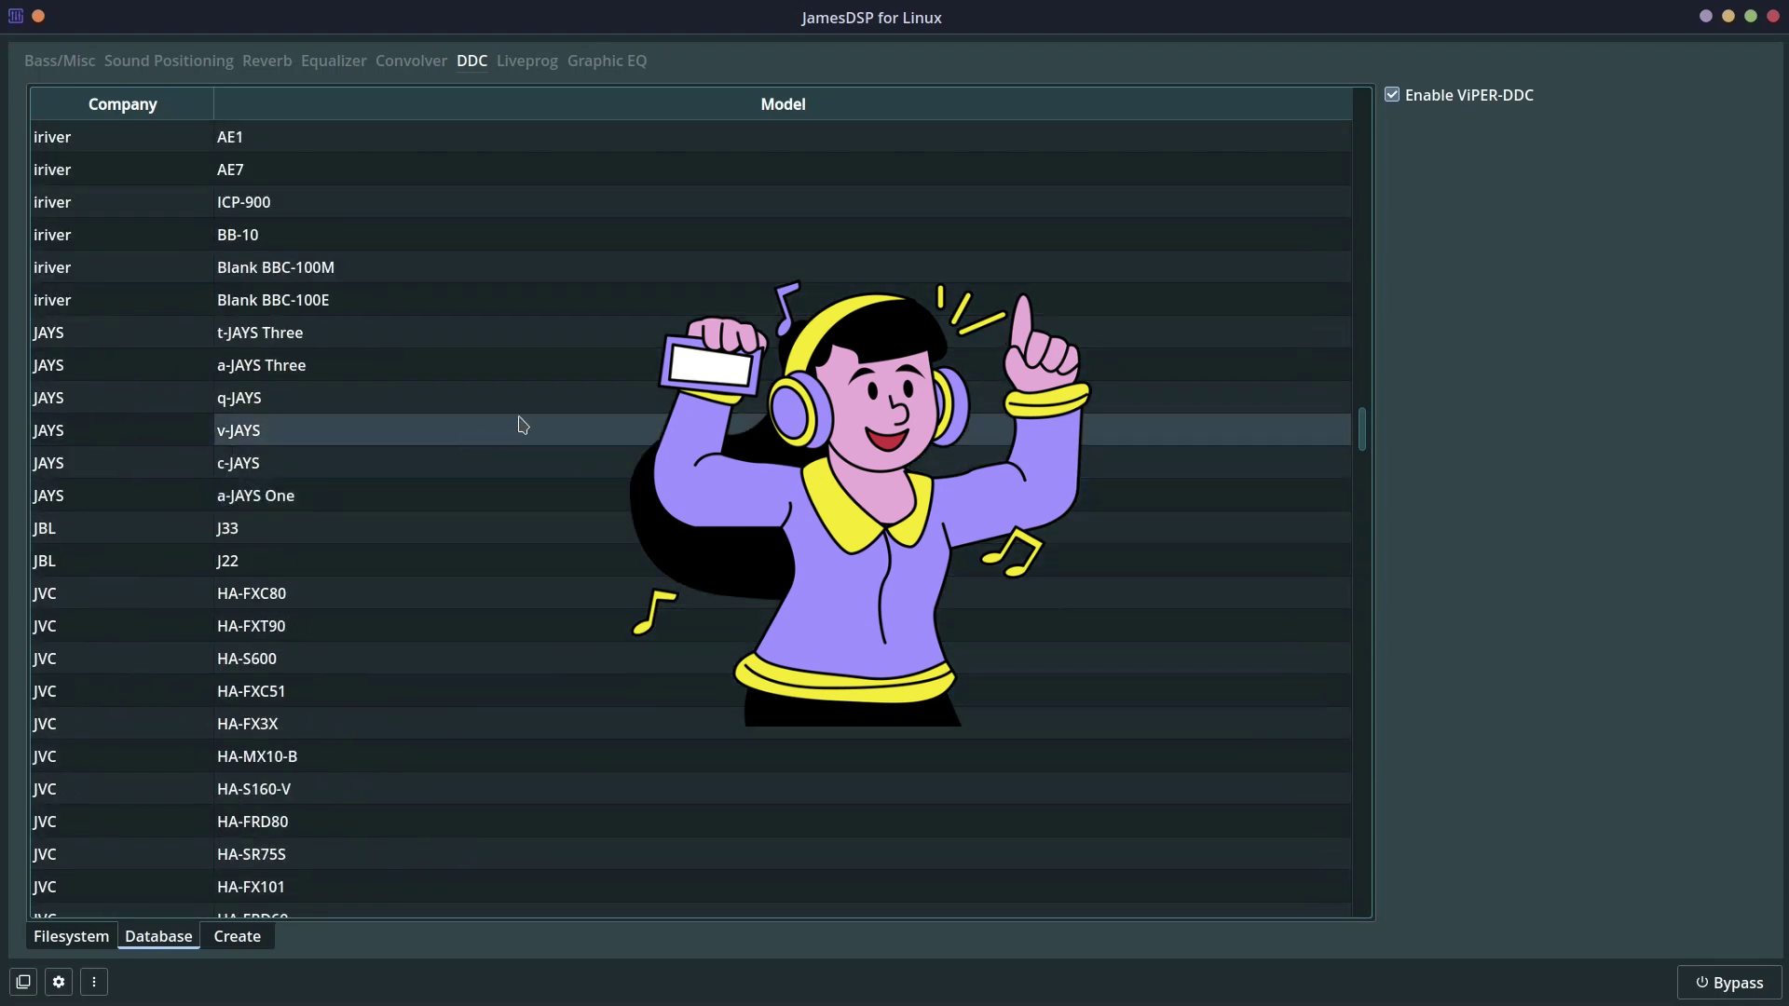
pyautogui.click(1392, 95)
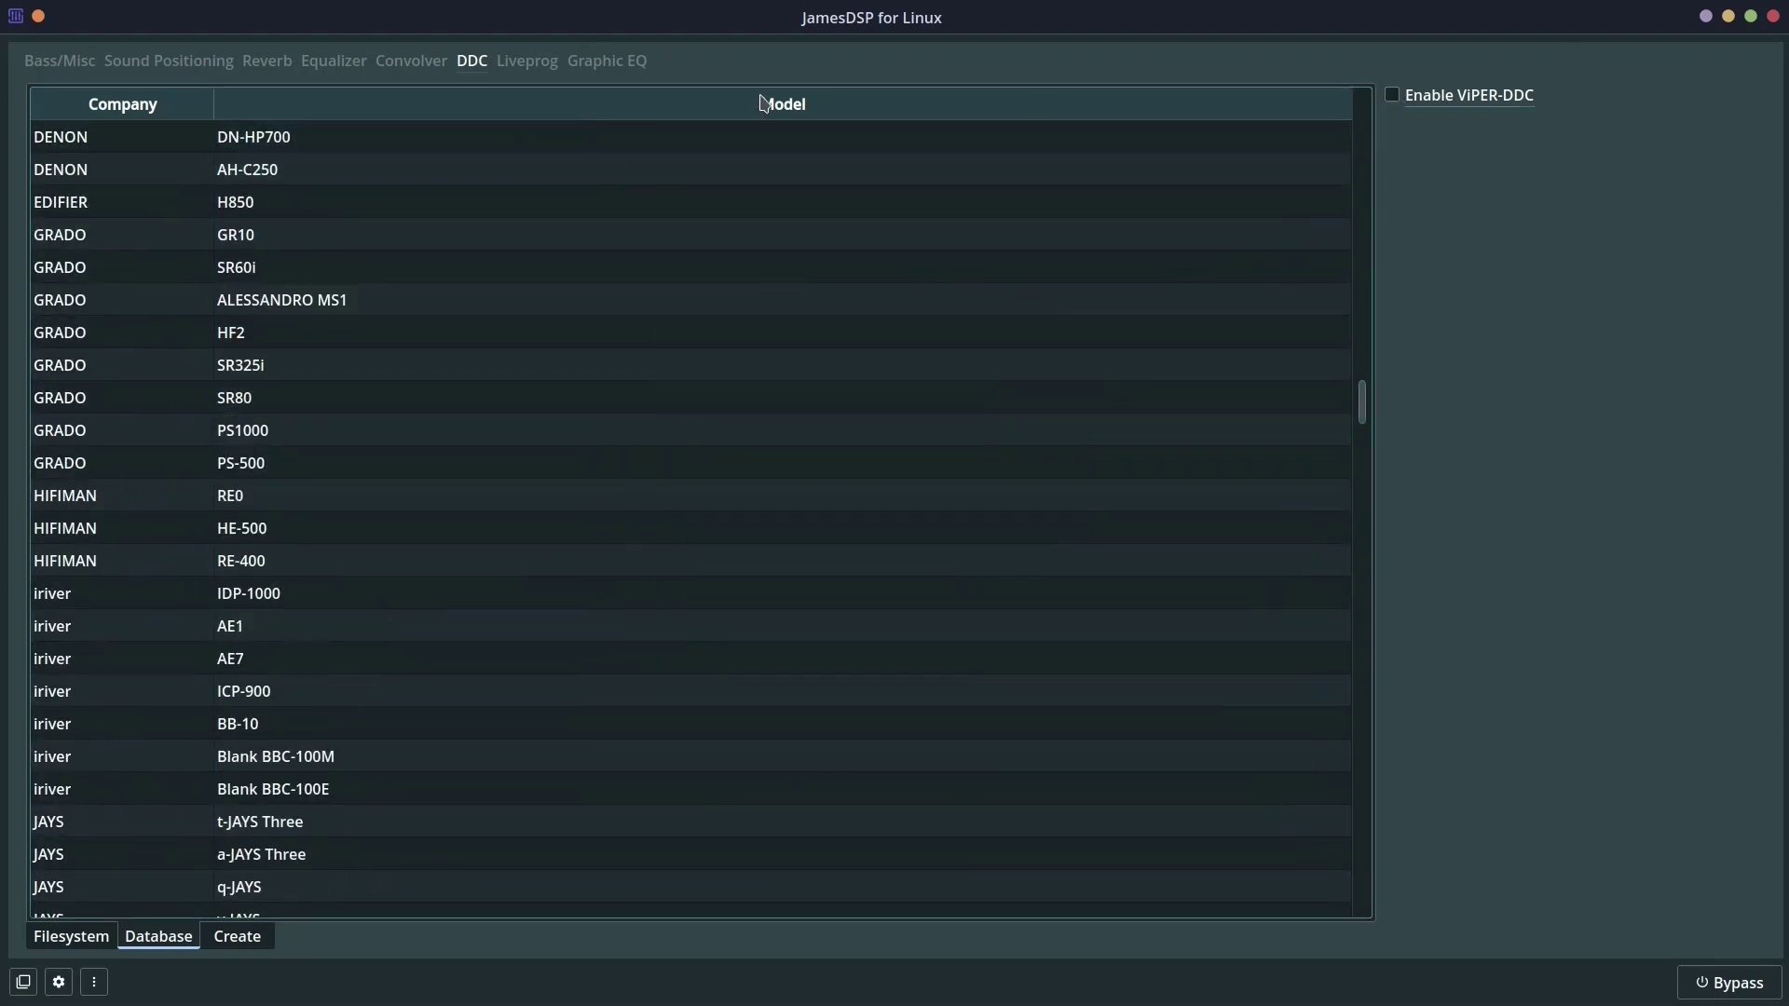
# Select the 3bandSplitting.eel script in Liveprog and enable it.
pyautogui.click(527, 62)
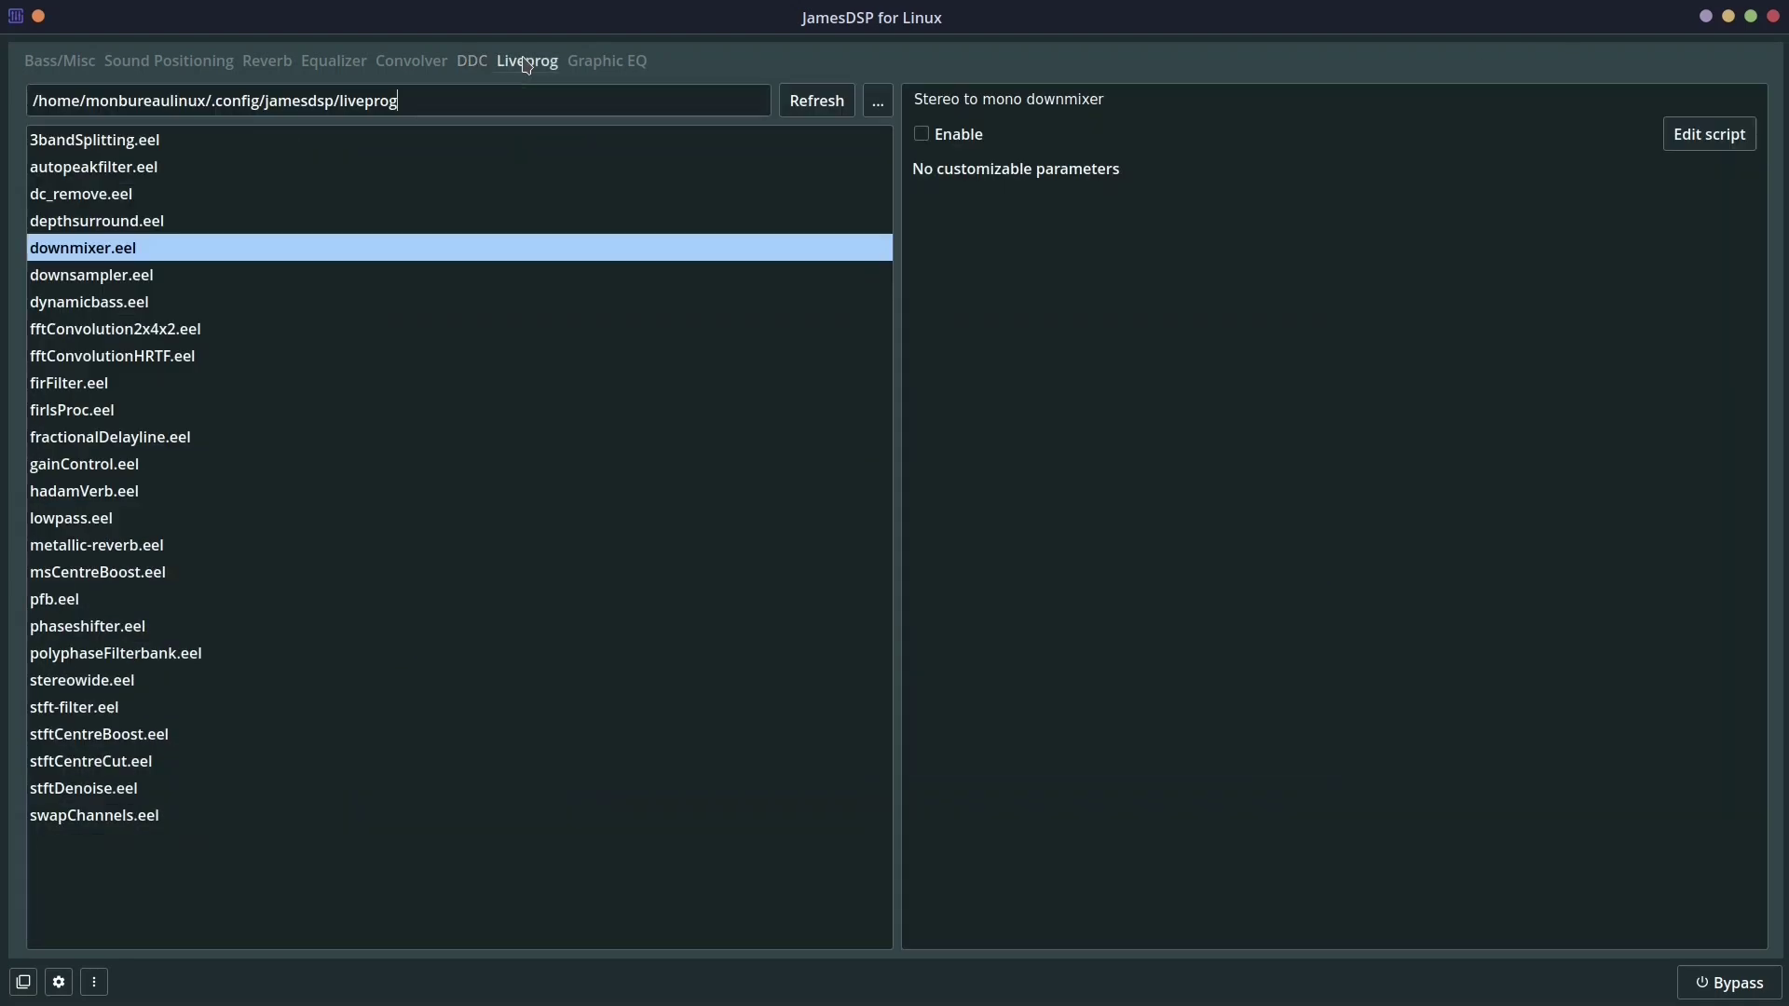
pyautogui.click(164, 142)
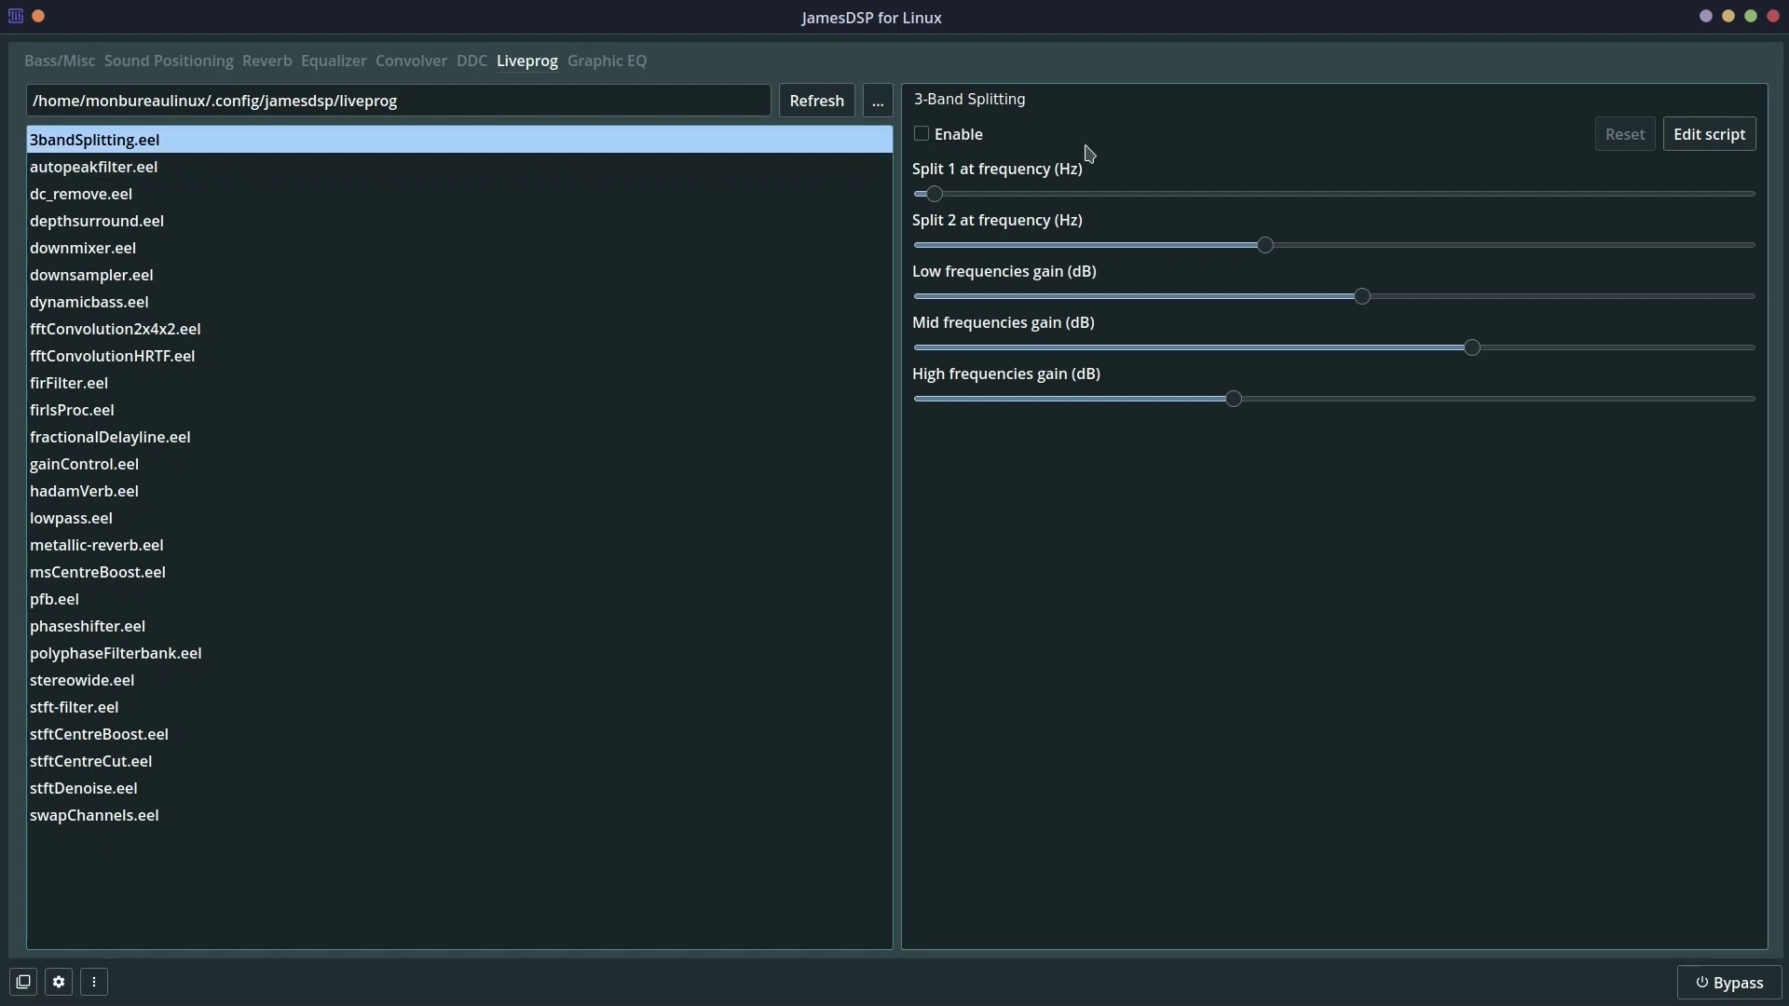
pyautogui.click(958, 140)
# Try the autopeakfilter.eel, dc_remove.eel, depthsurround.eel, downmixer.eel and downsampler.eel scripts in turn, ending on dynamicbass.eel.
pyautogui.click(224, 170)
pyautogui.click(204, 196)
pyautogui.click(201, 228)
pyautogui.click(190, 253)
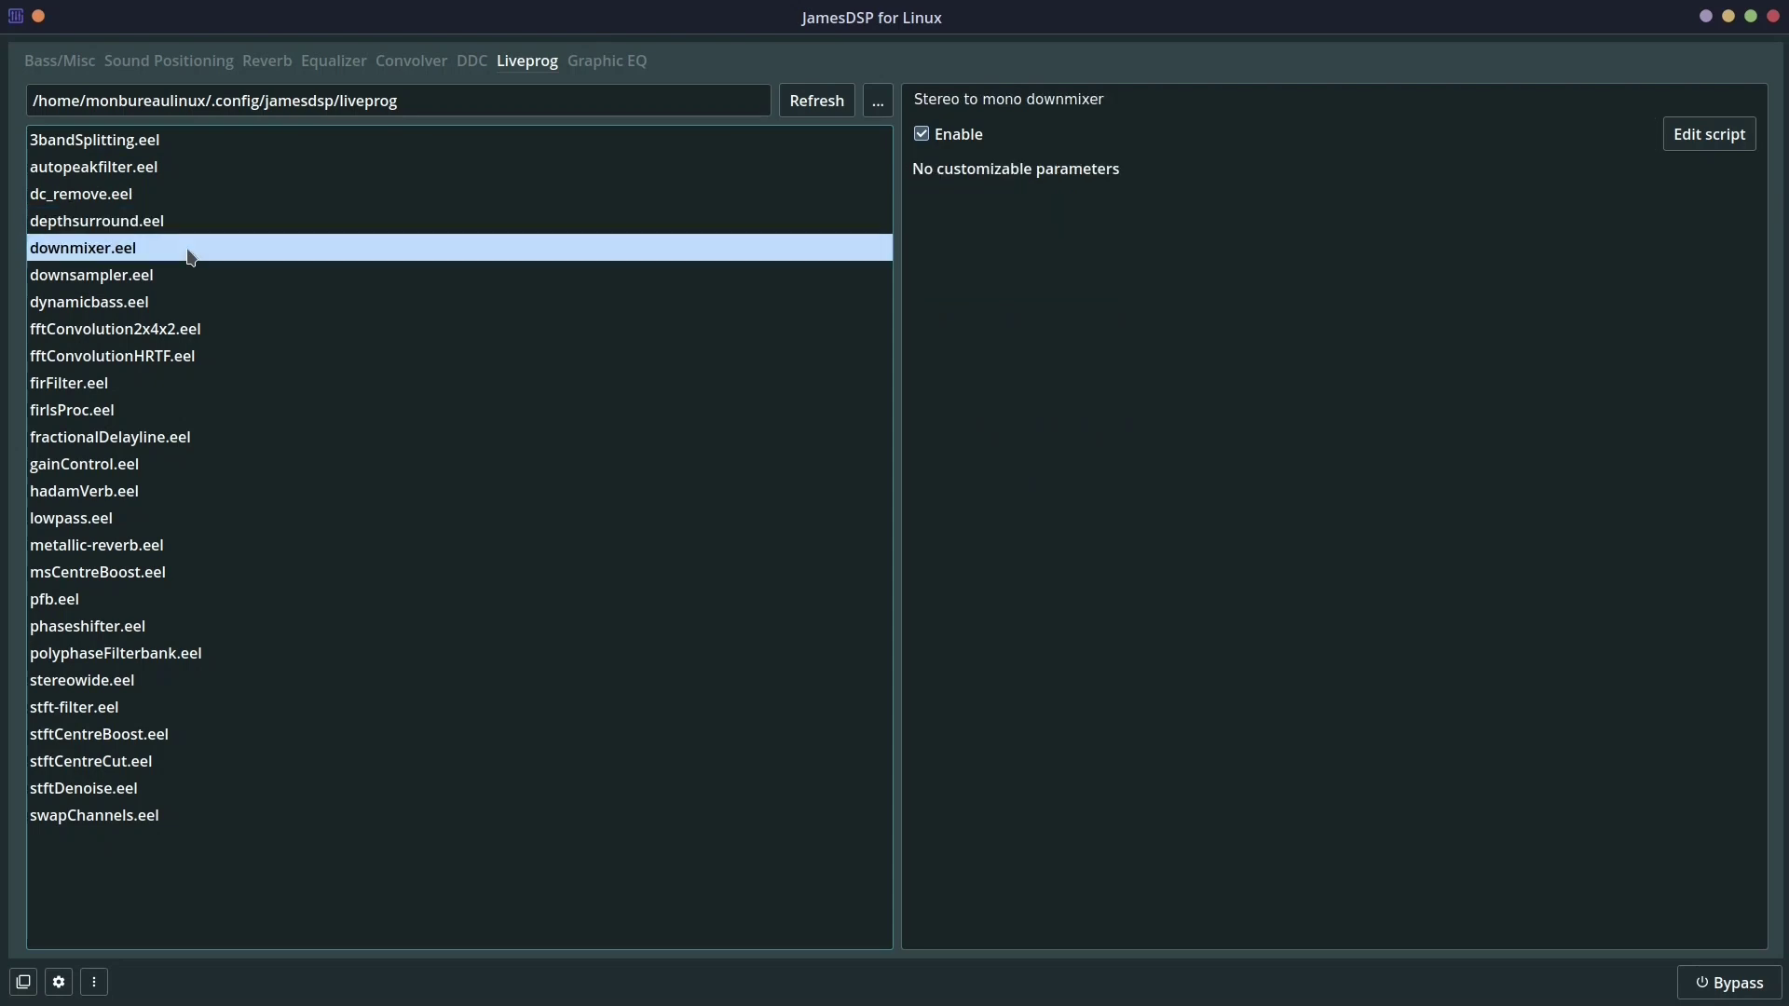
pyautogui.click(200, 279)
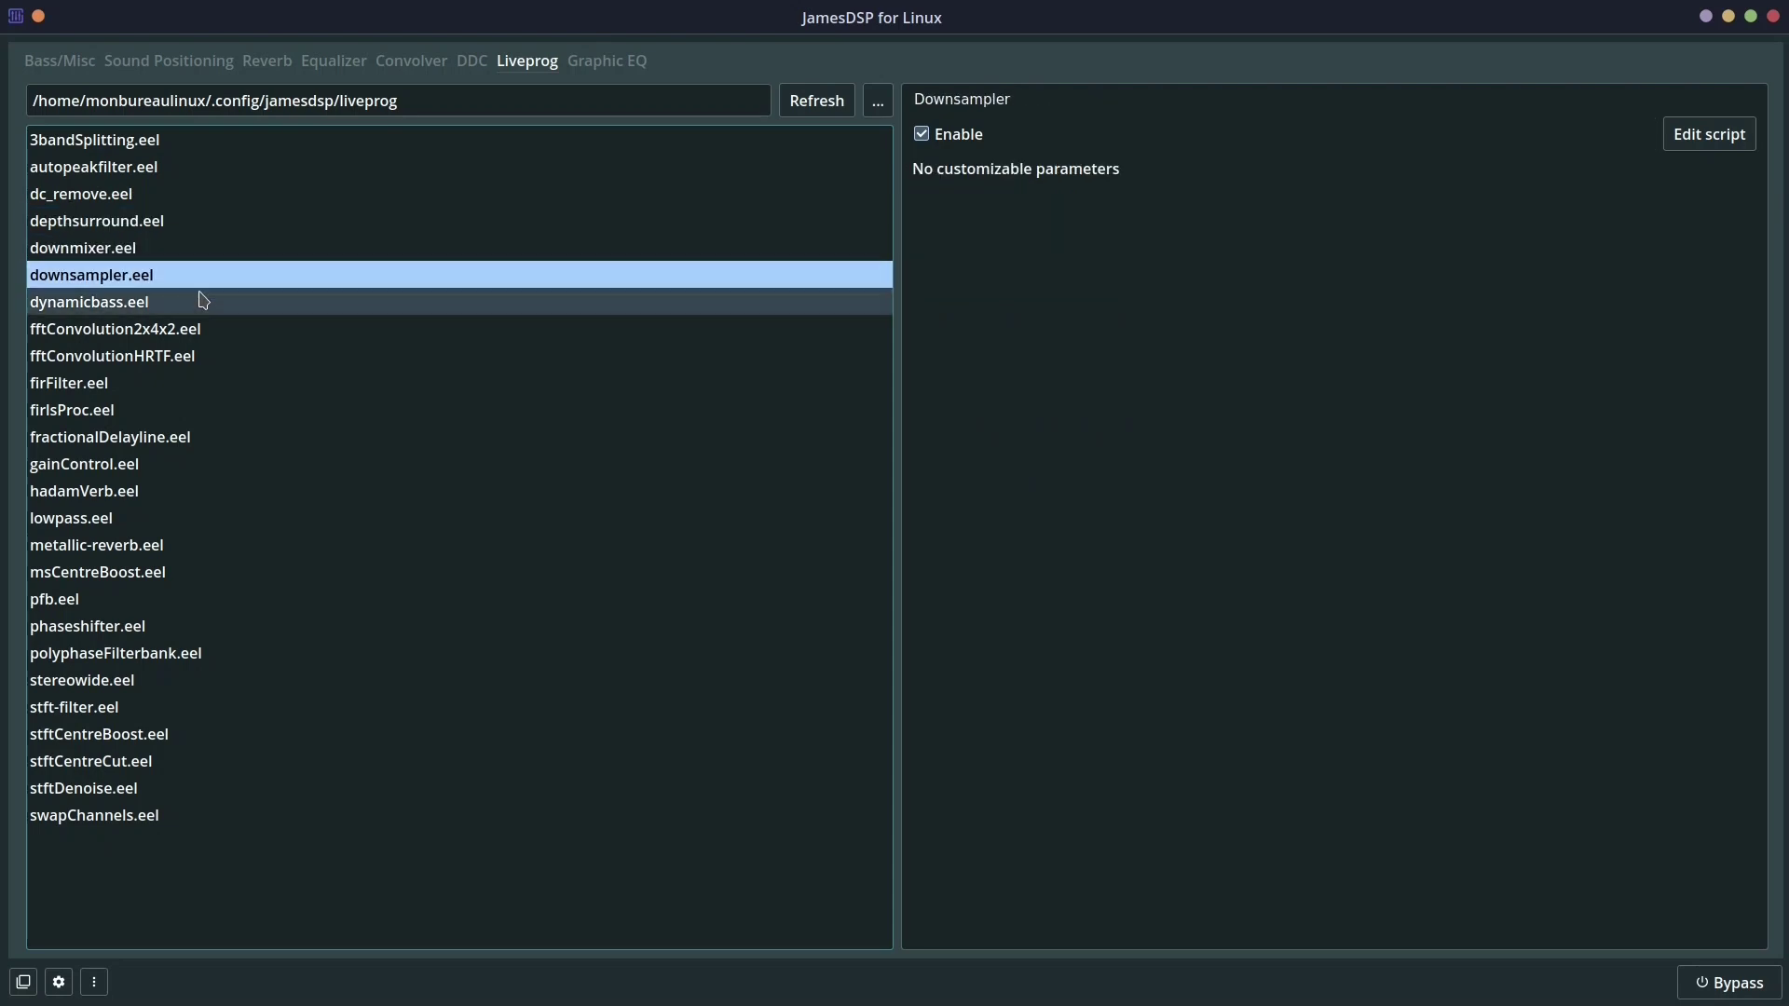
pyautogui.click(207, 308)
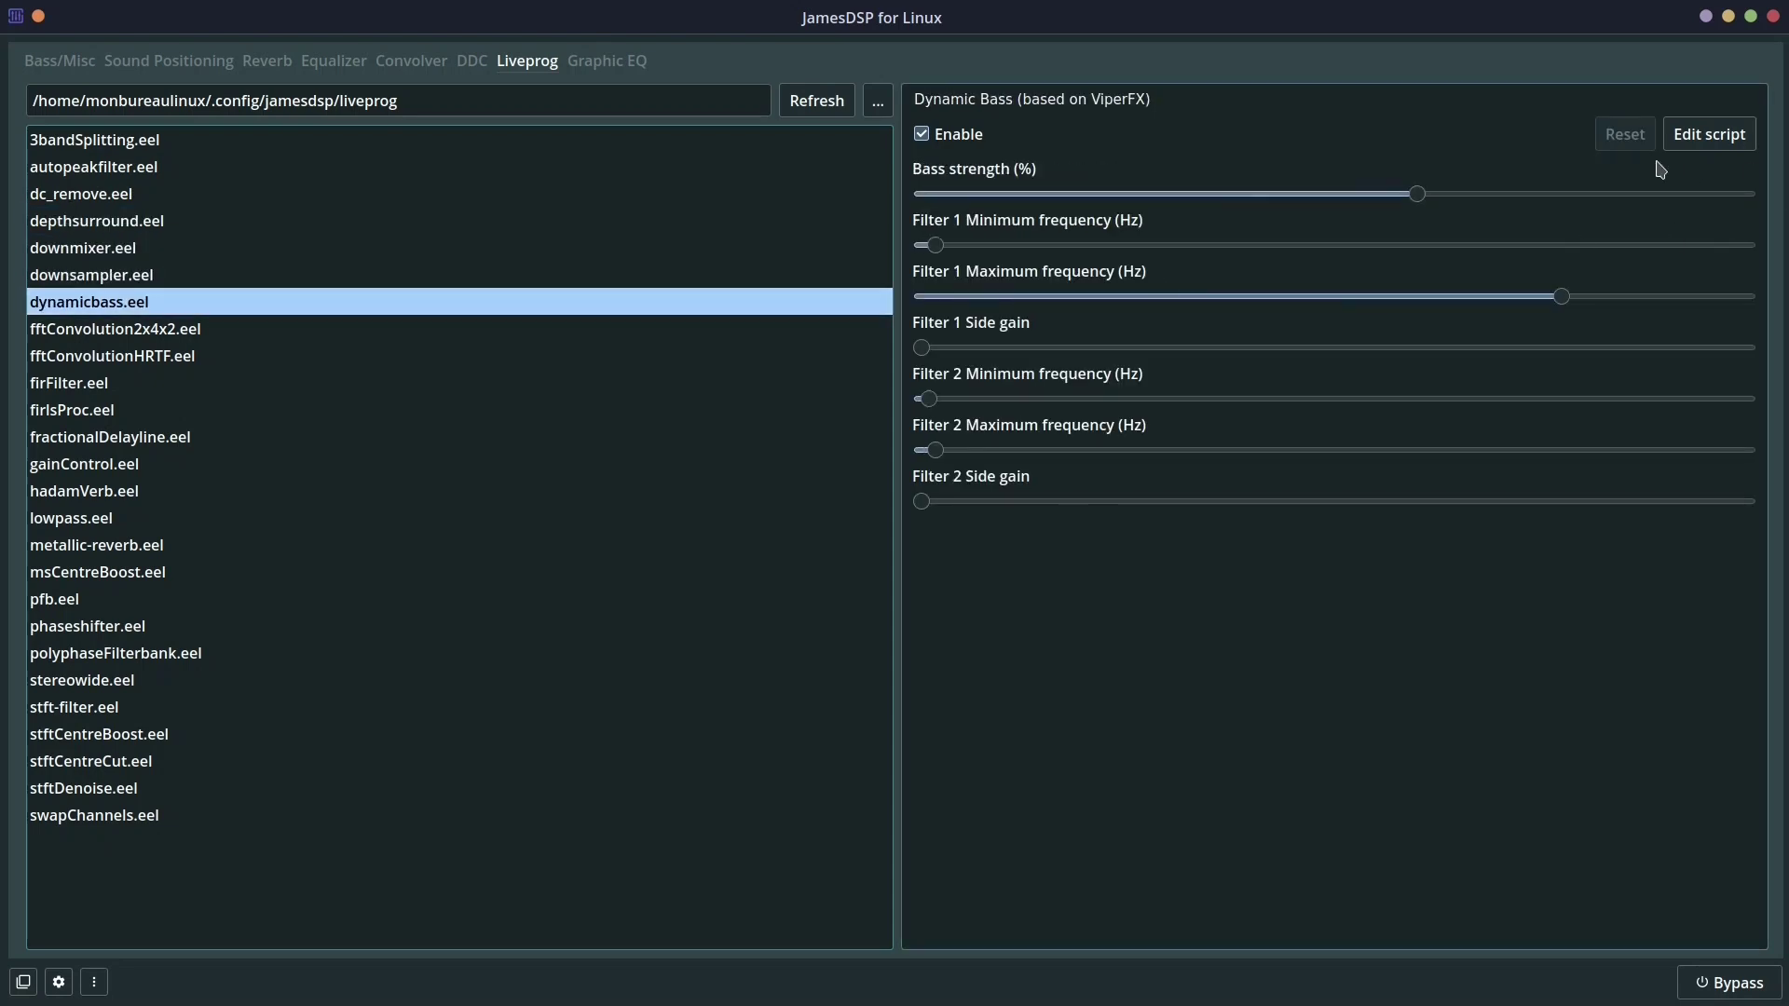
# Open the dynamicbass.eel script in the EEL Scripting IDE, examine its presets and filter functions, and close the editor.
pyautogui.click(1714, 138)
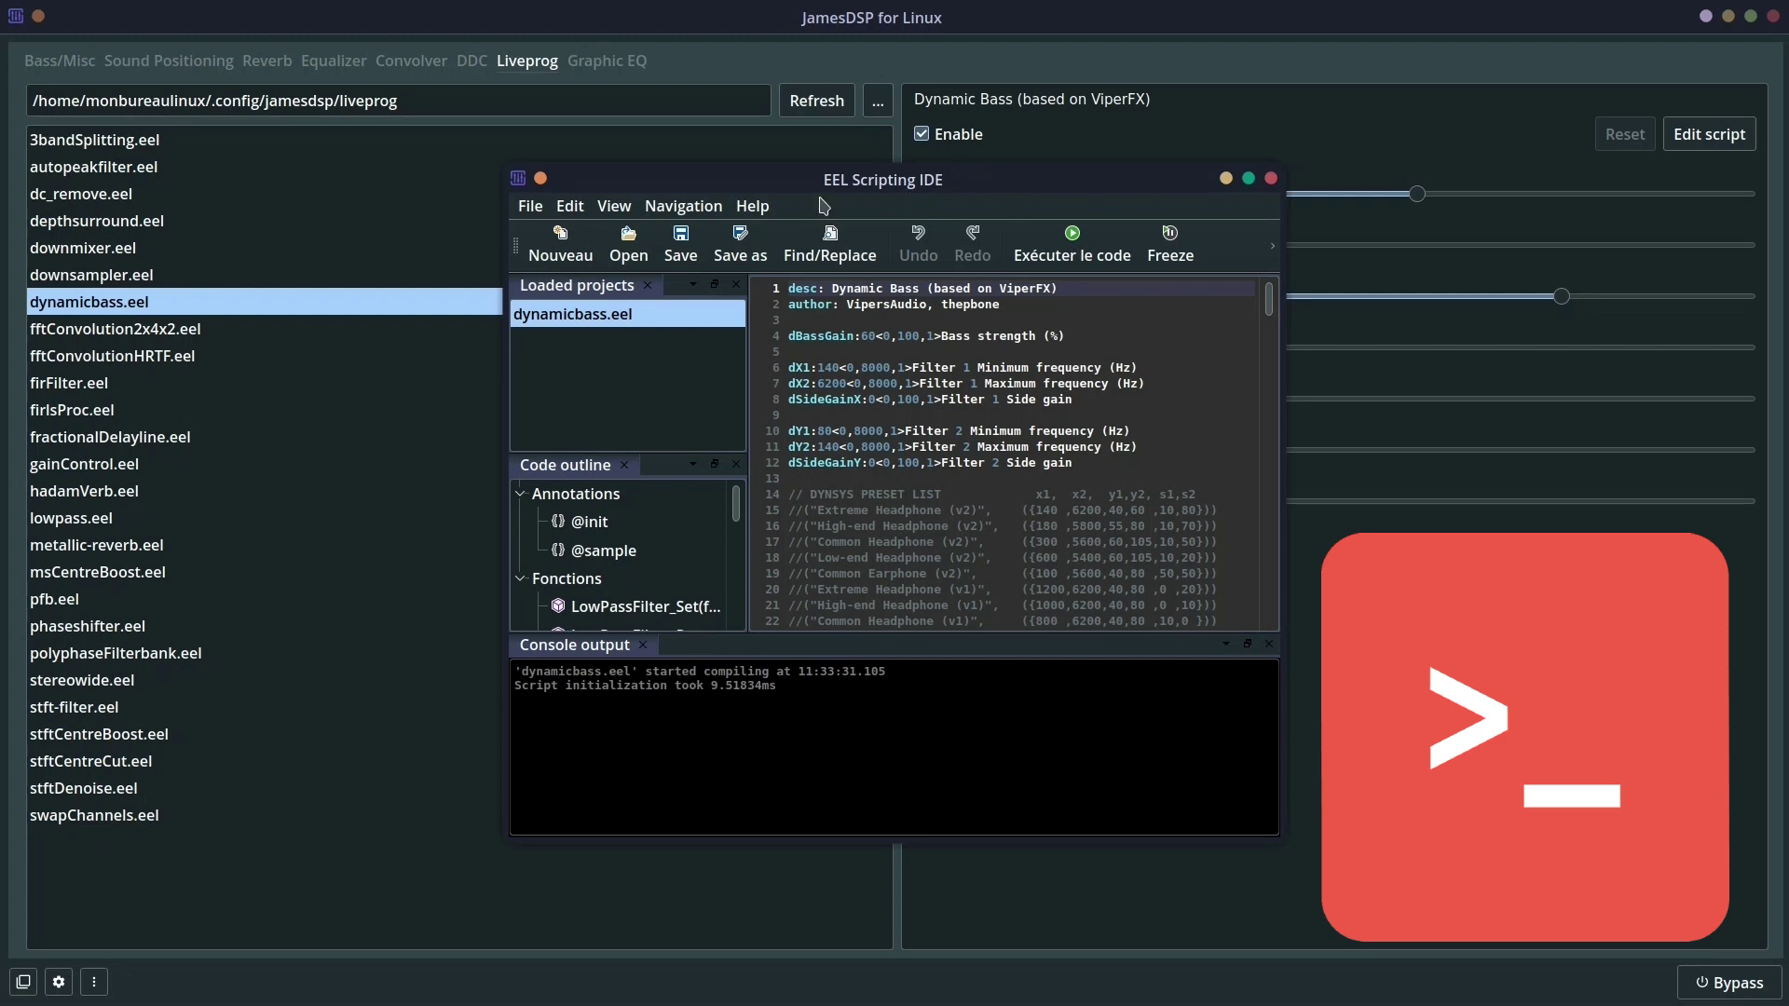
pyautogui.scroll(-3, 1219, 448)
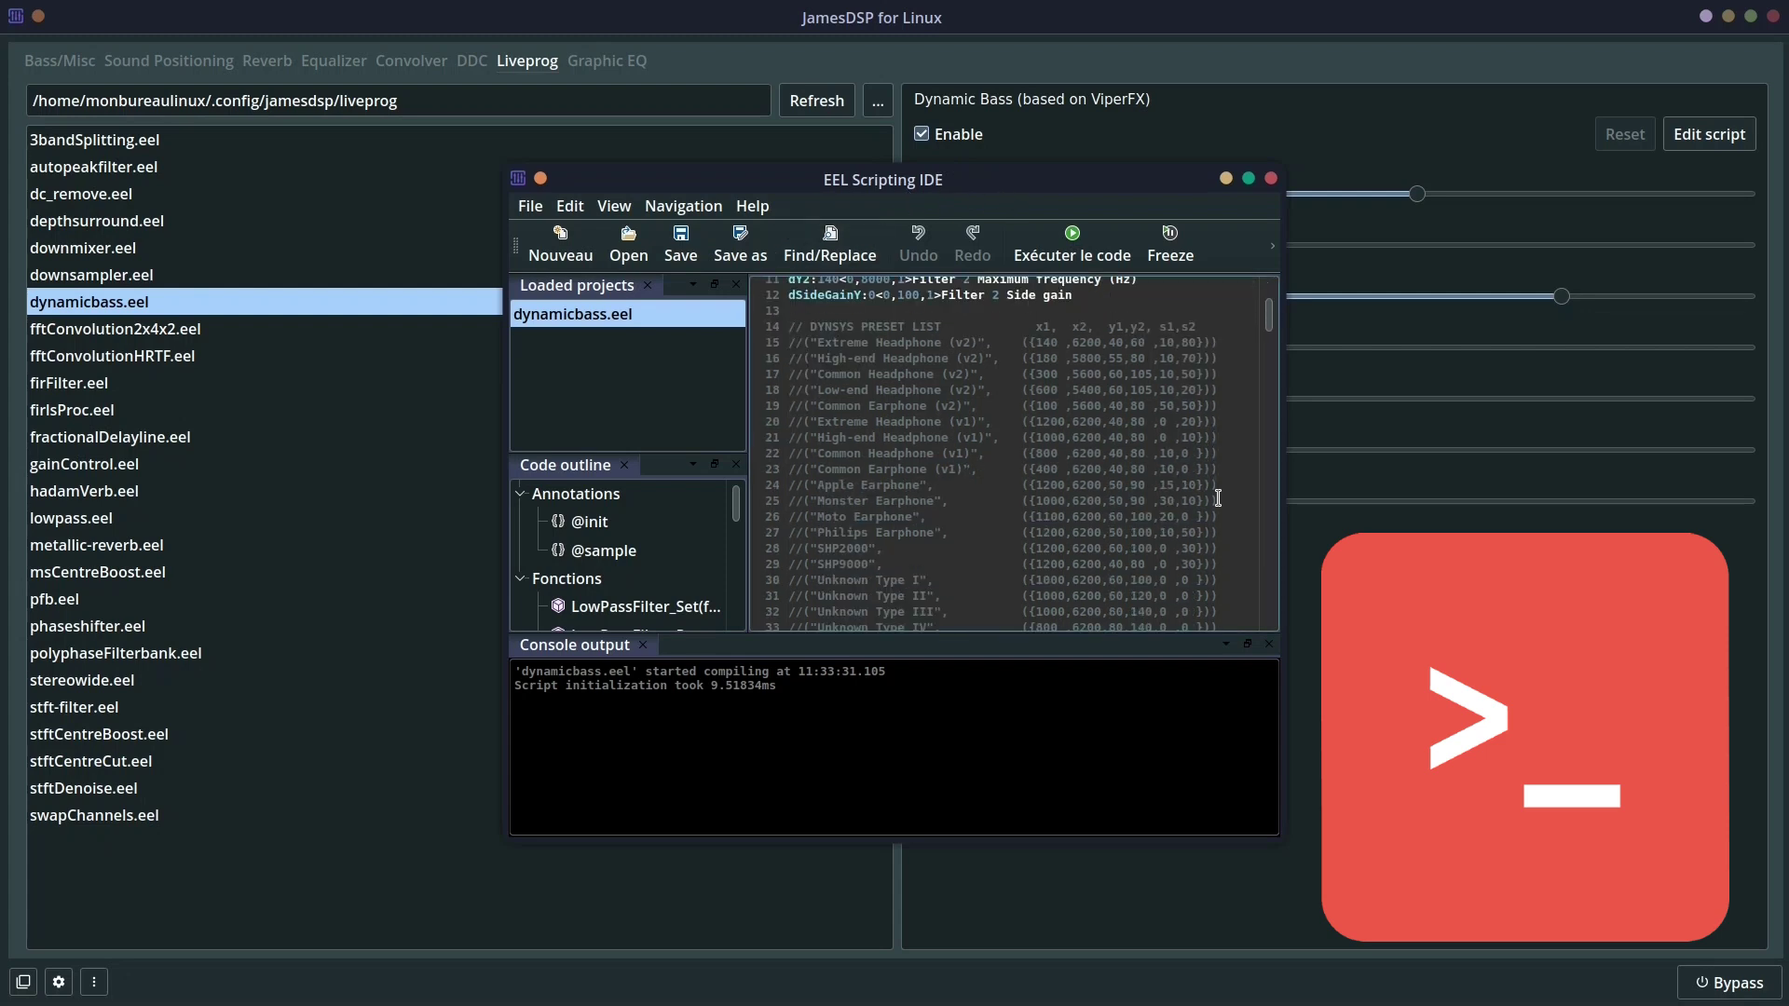
pyautogui.scroll(-10, 1178, 461)
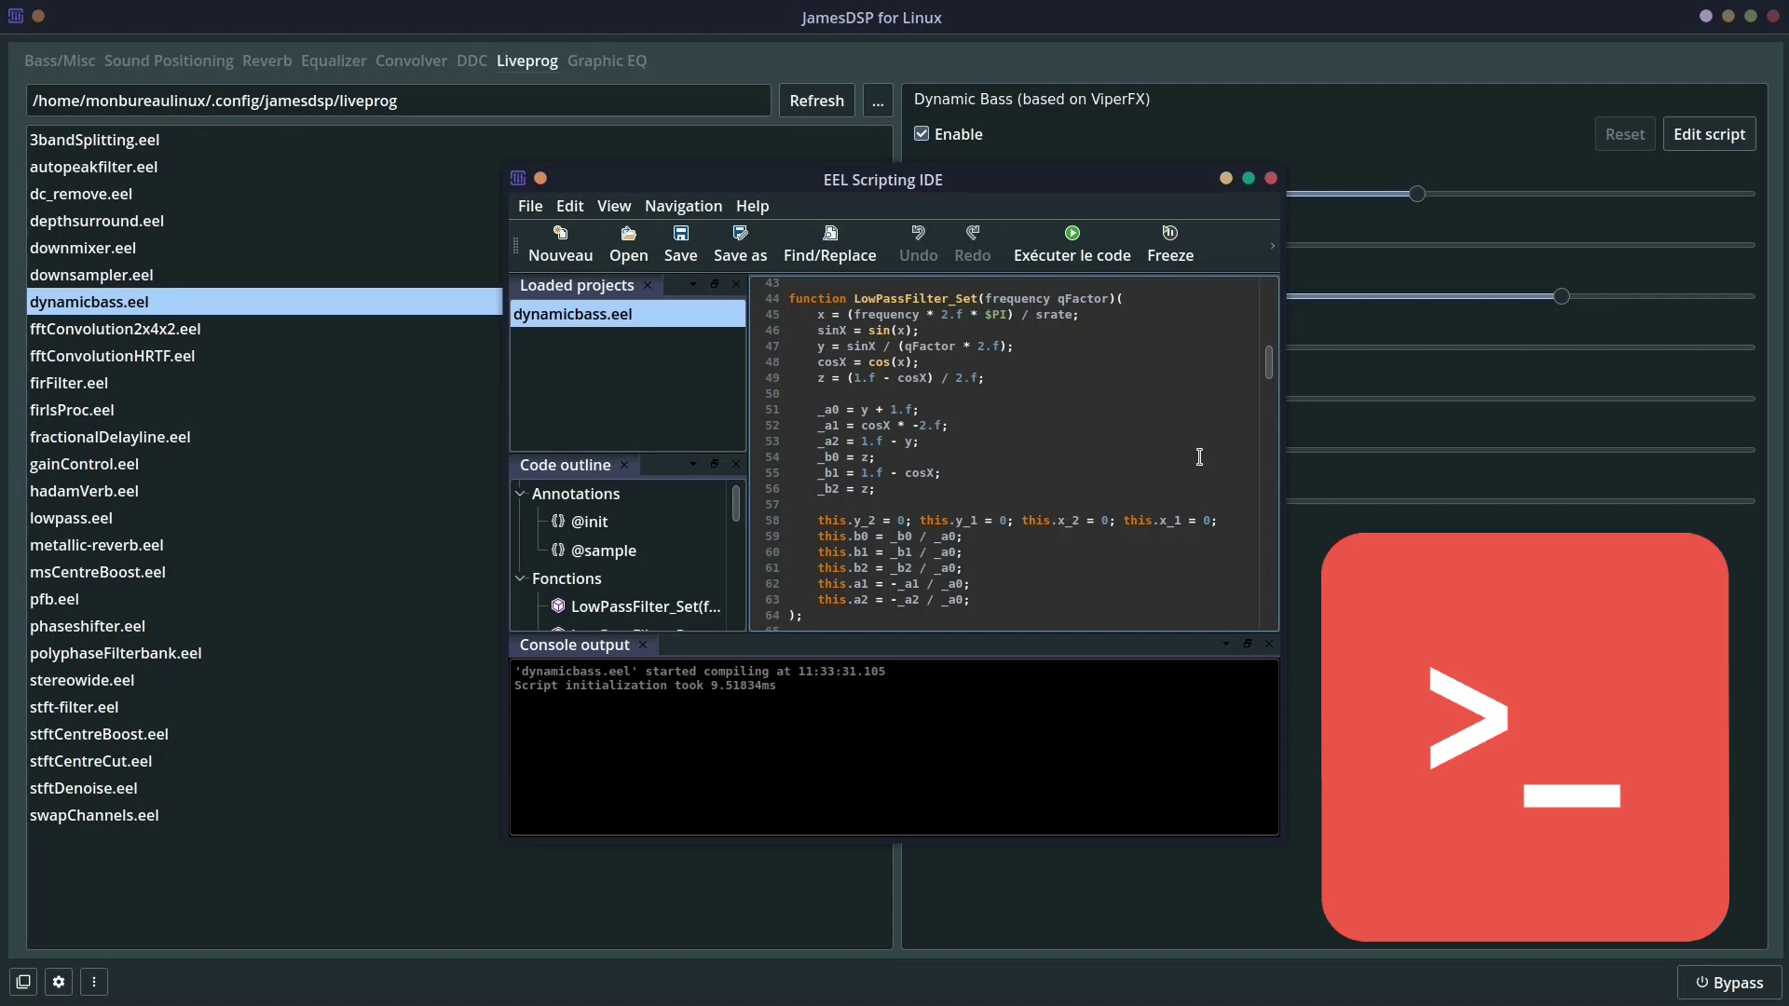
pyautogui.scroll(-9, 1205, 503)
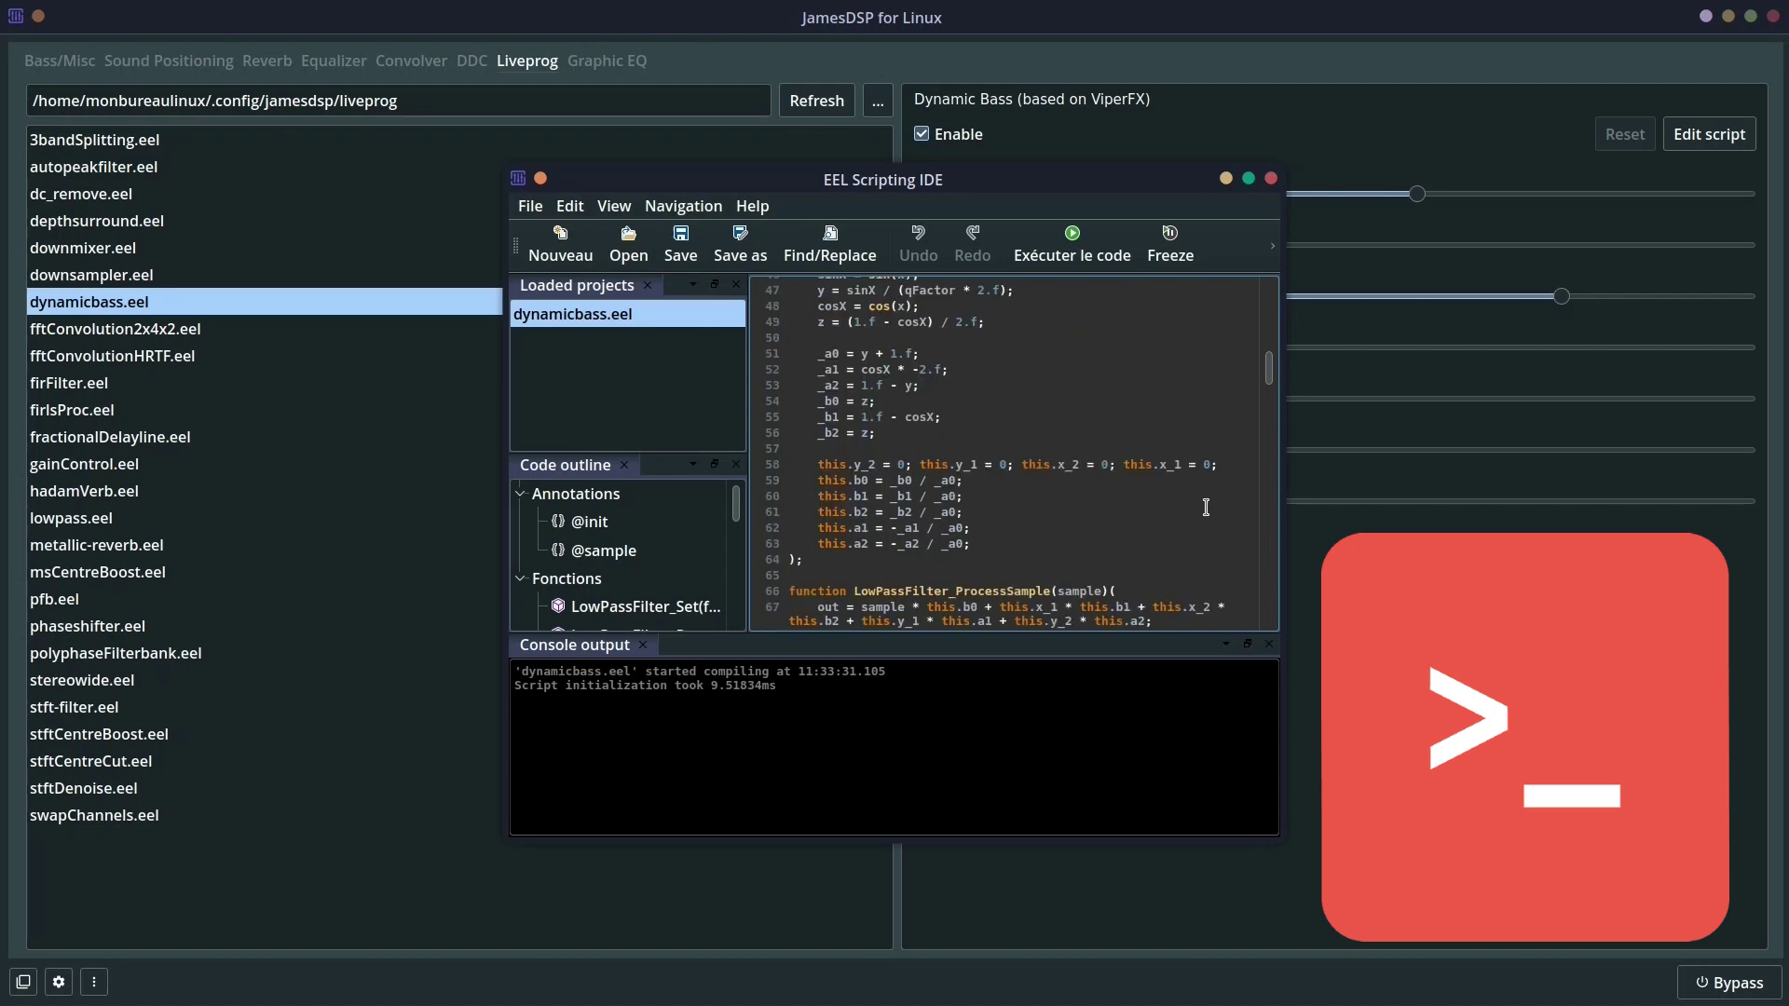
pyautogui.scroll(14, 1198, 414)
pyautogui.click(1272, 179)
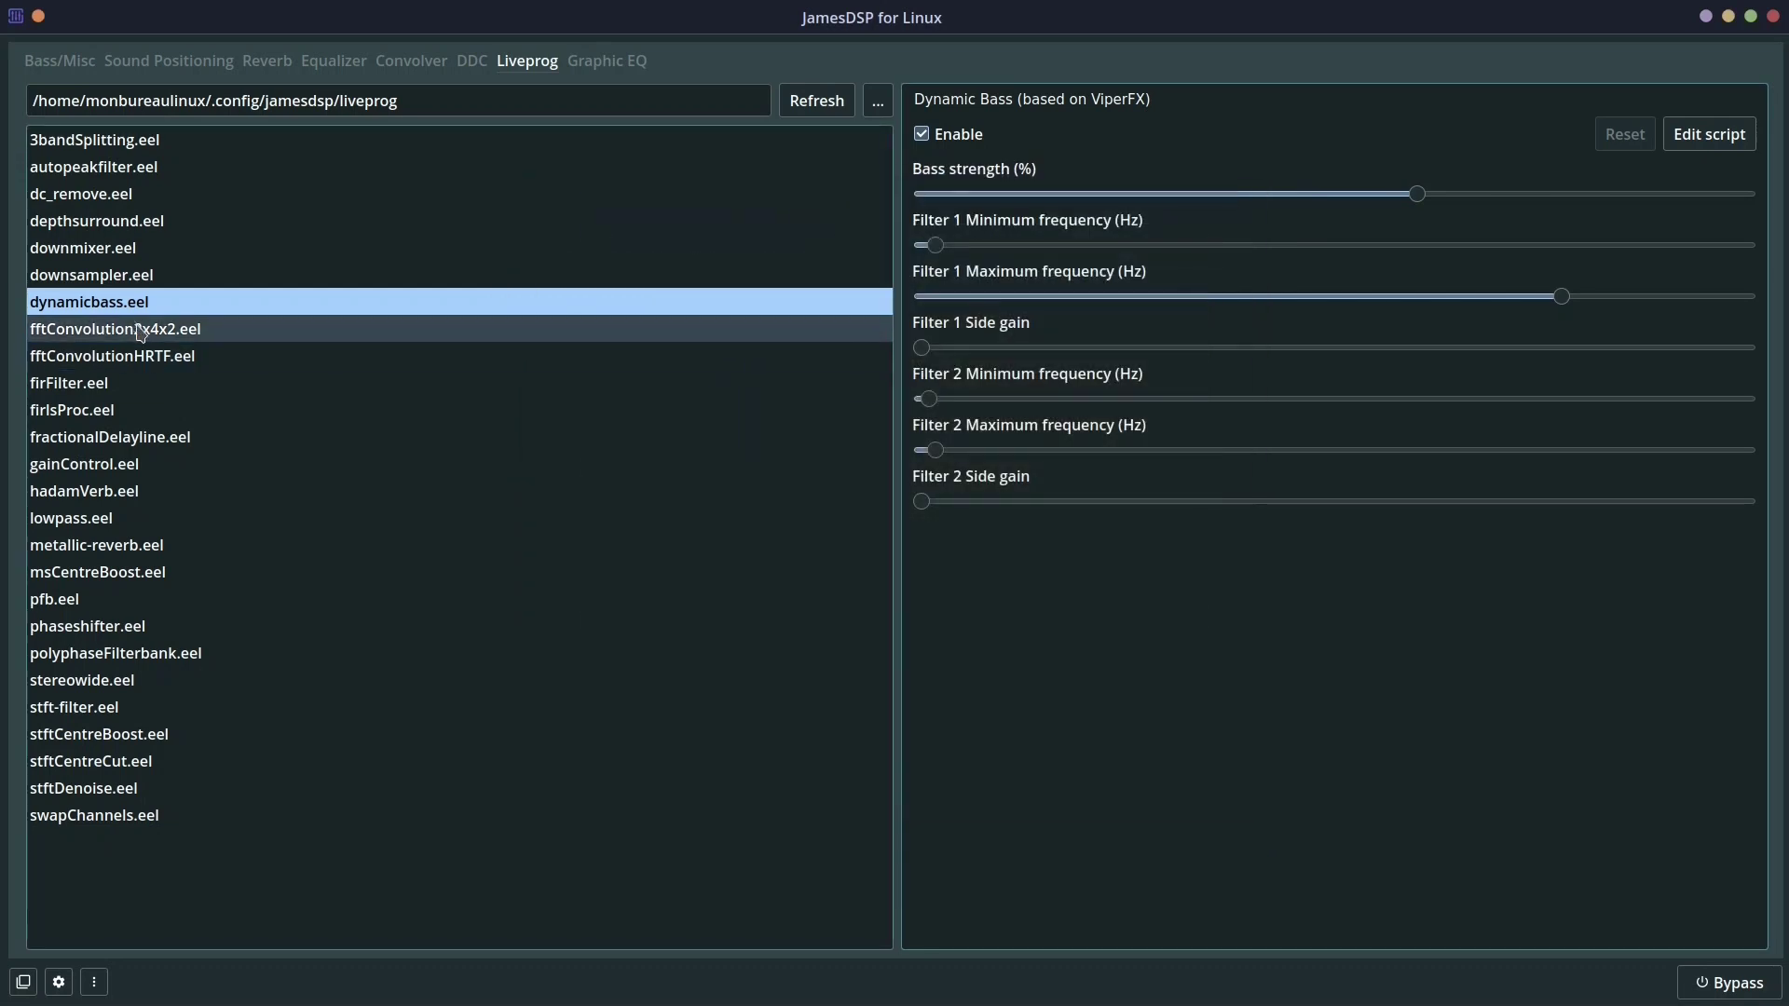
# Try the Liveprog scripts from fftConvolution2x4x2.eel through firFilter.eel and fractionalDelayline.eel, ending on gainControl.eel.
pyautogui.click(463, 330)
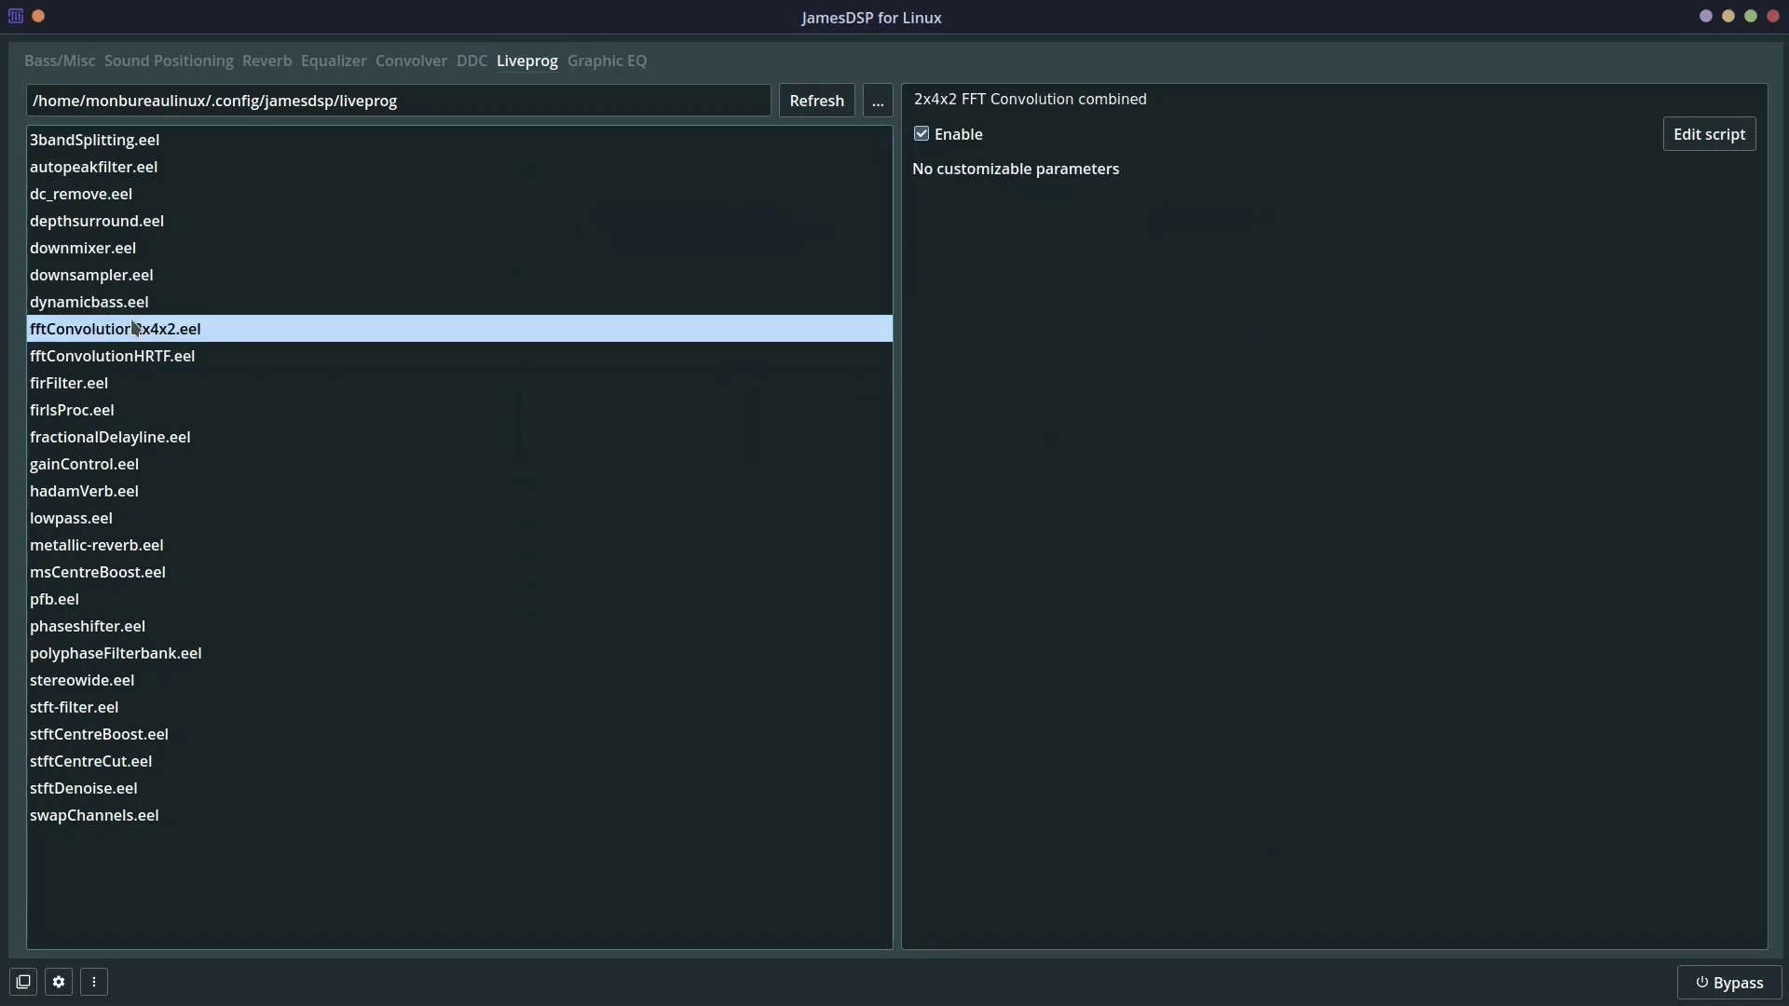
pyautogui.click(207, 363)
pyautogui.click(179, 389)
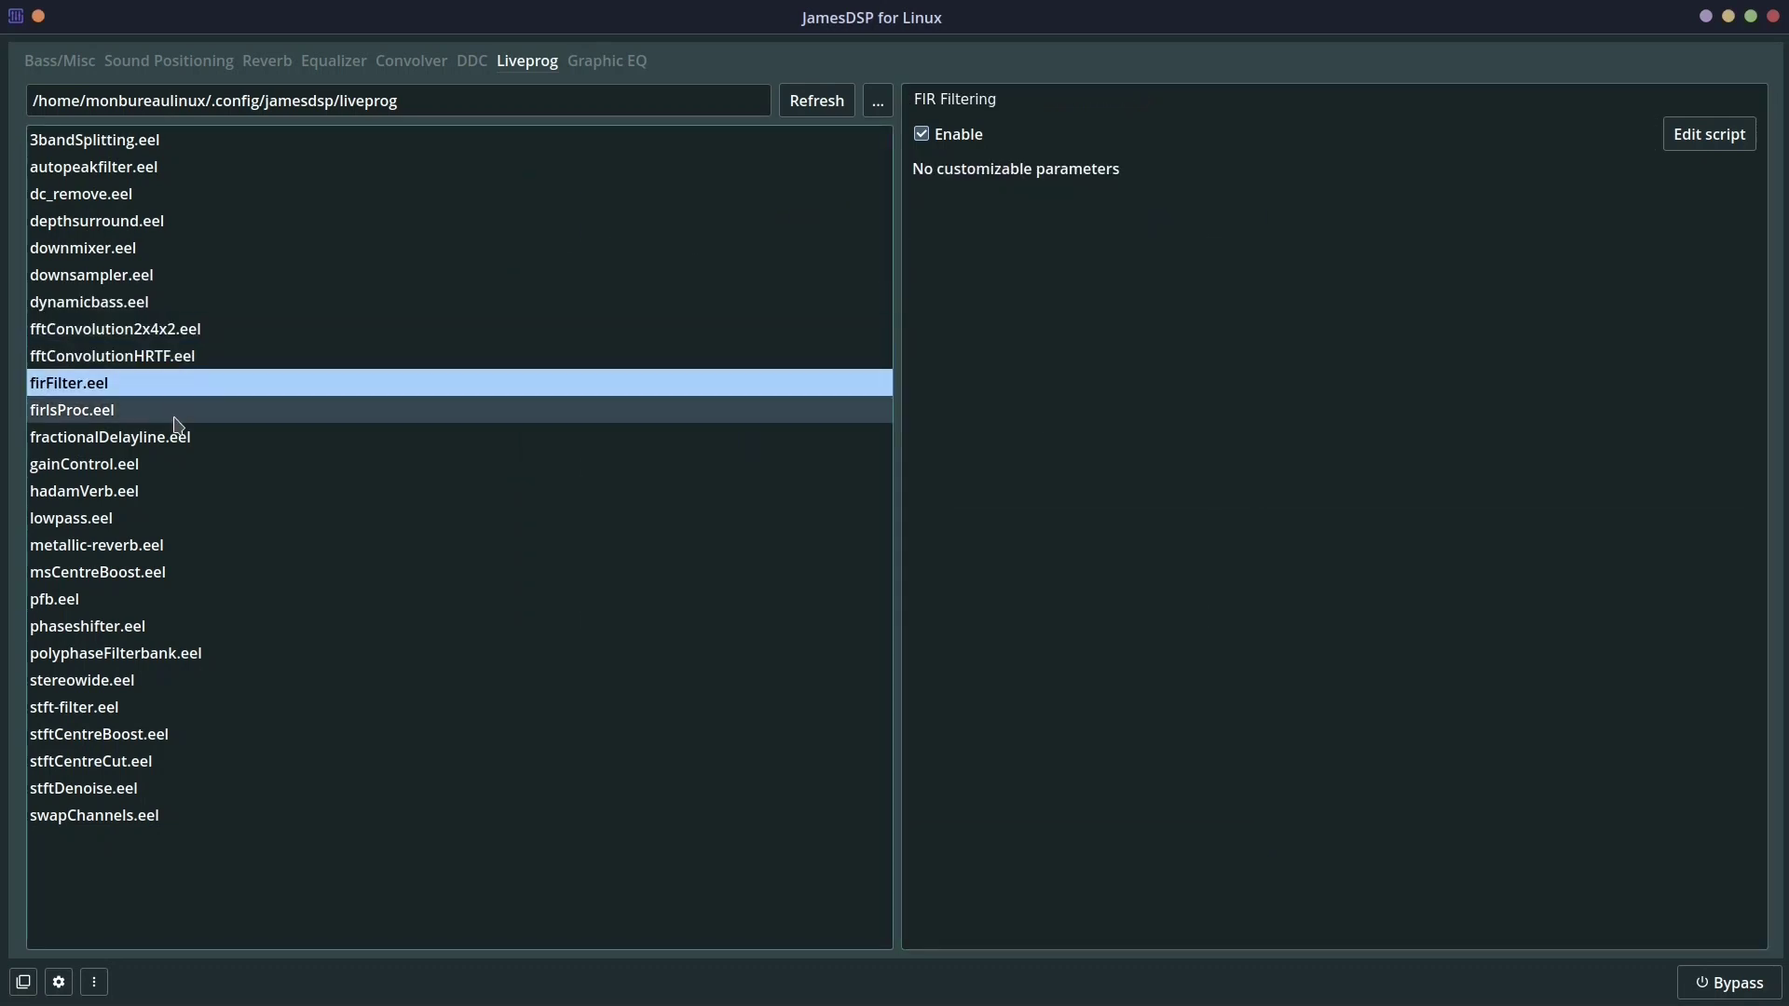
pyautogui.click(174, 414)
pyautogui.click(176, 439)
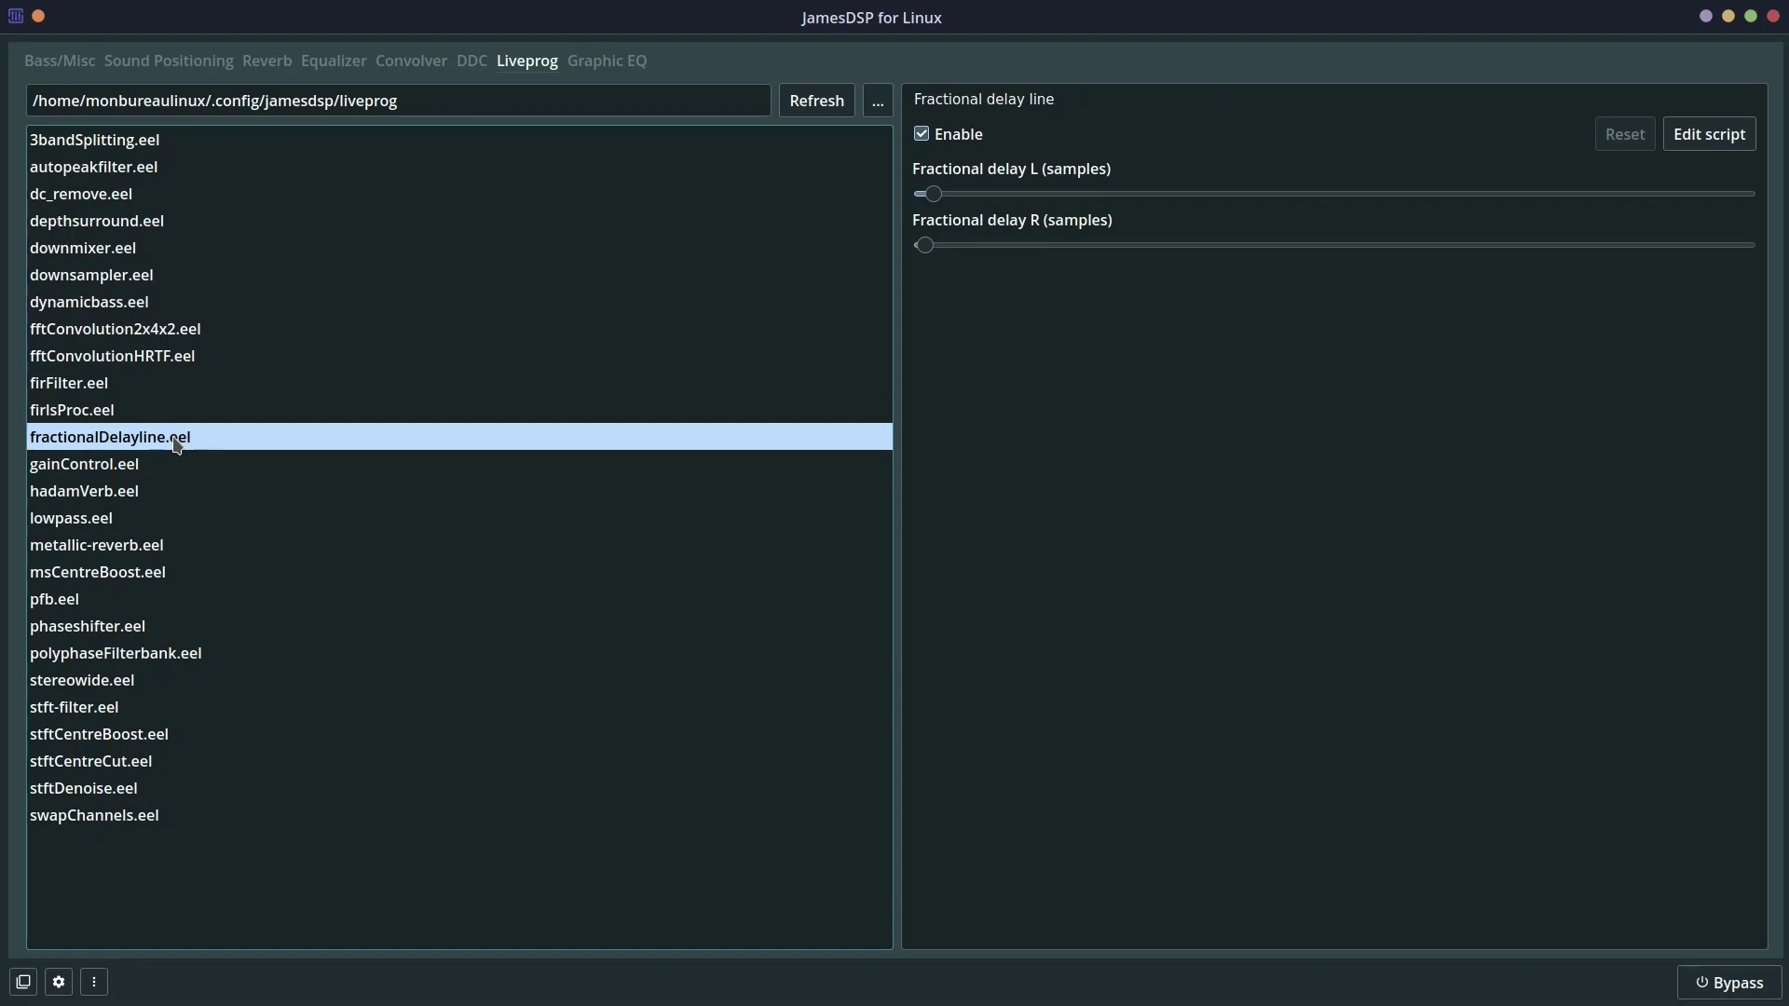
pyautogui.click(175, 471)
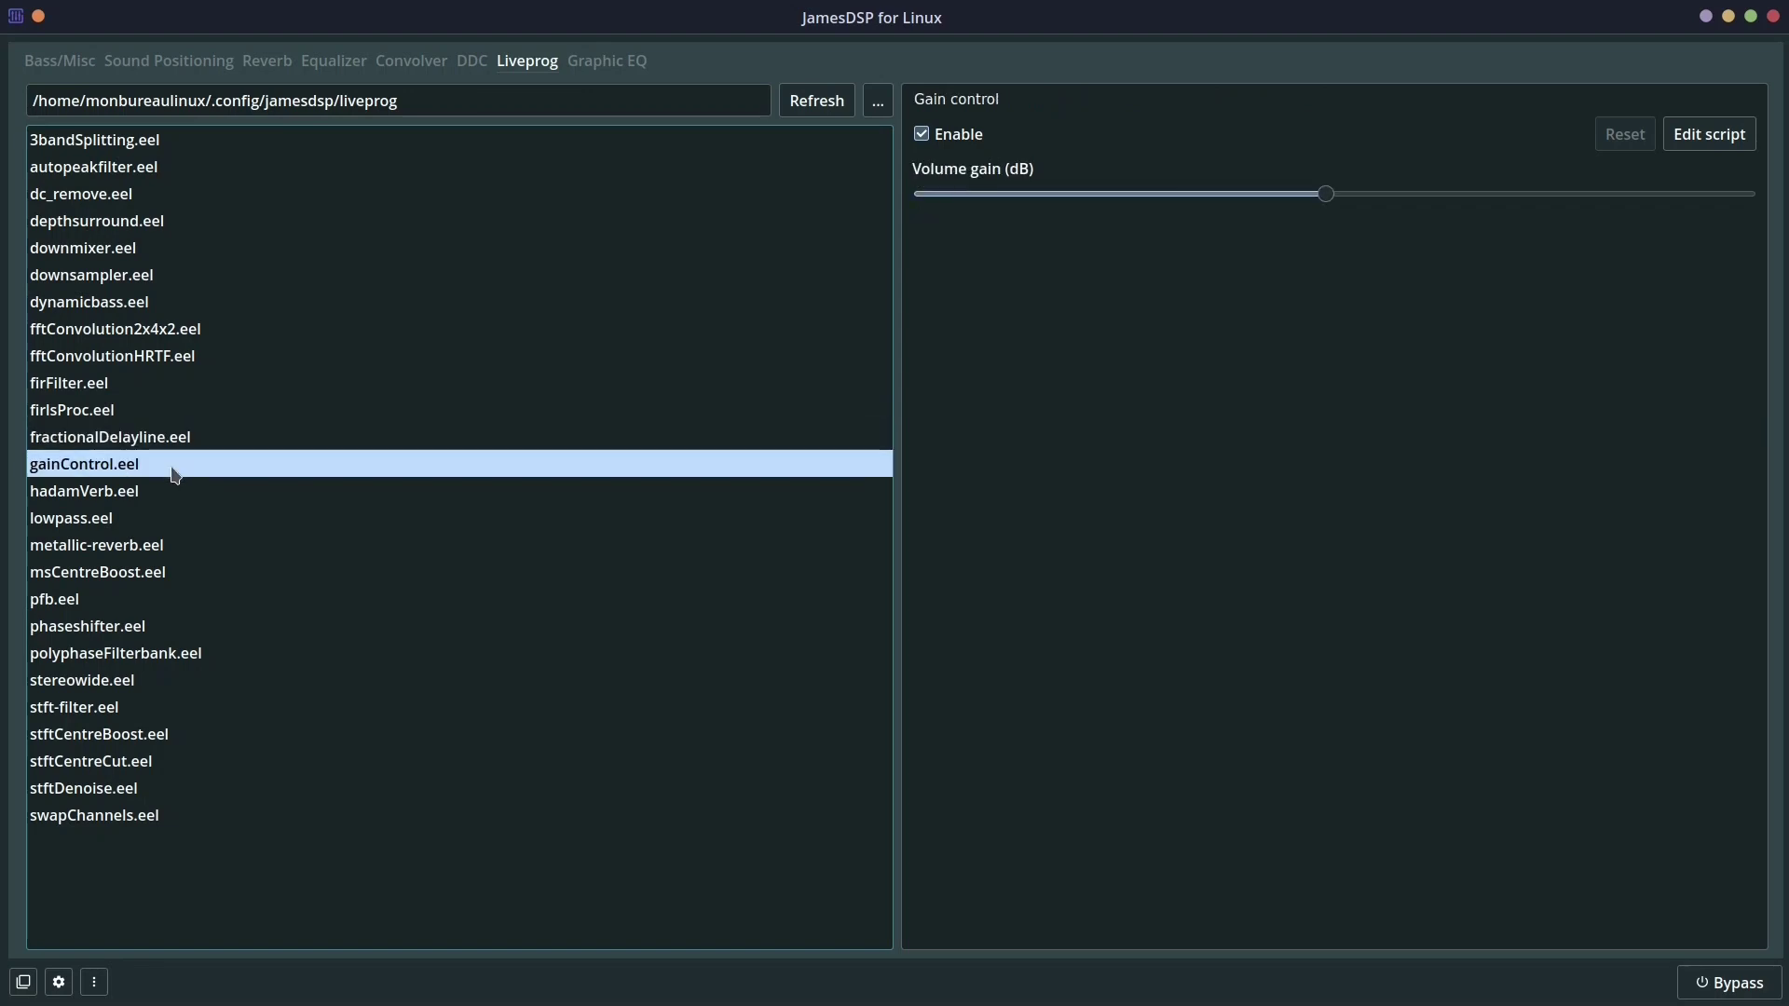
# Try the Liveprog scripts hadamVerb.eel, lowpass.eel, metallic-reverb.eel, msCentreBoost.eel, pfb.eel, phaseshifter.eel and polyphaseFilterbank.eel in turn.
pyautogui.click(184, 491)
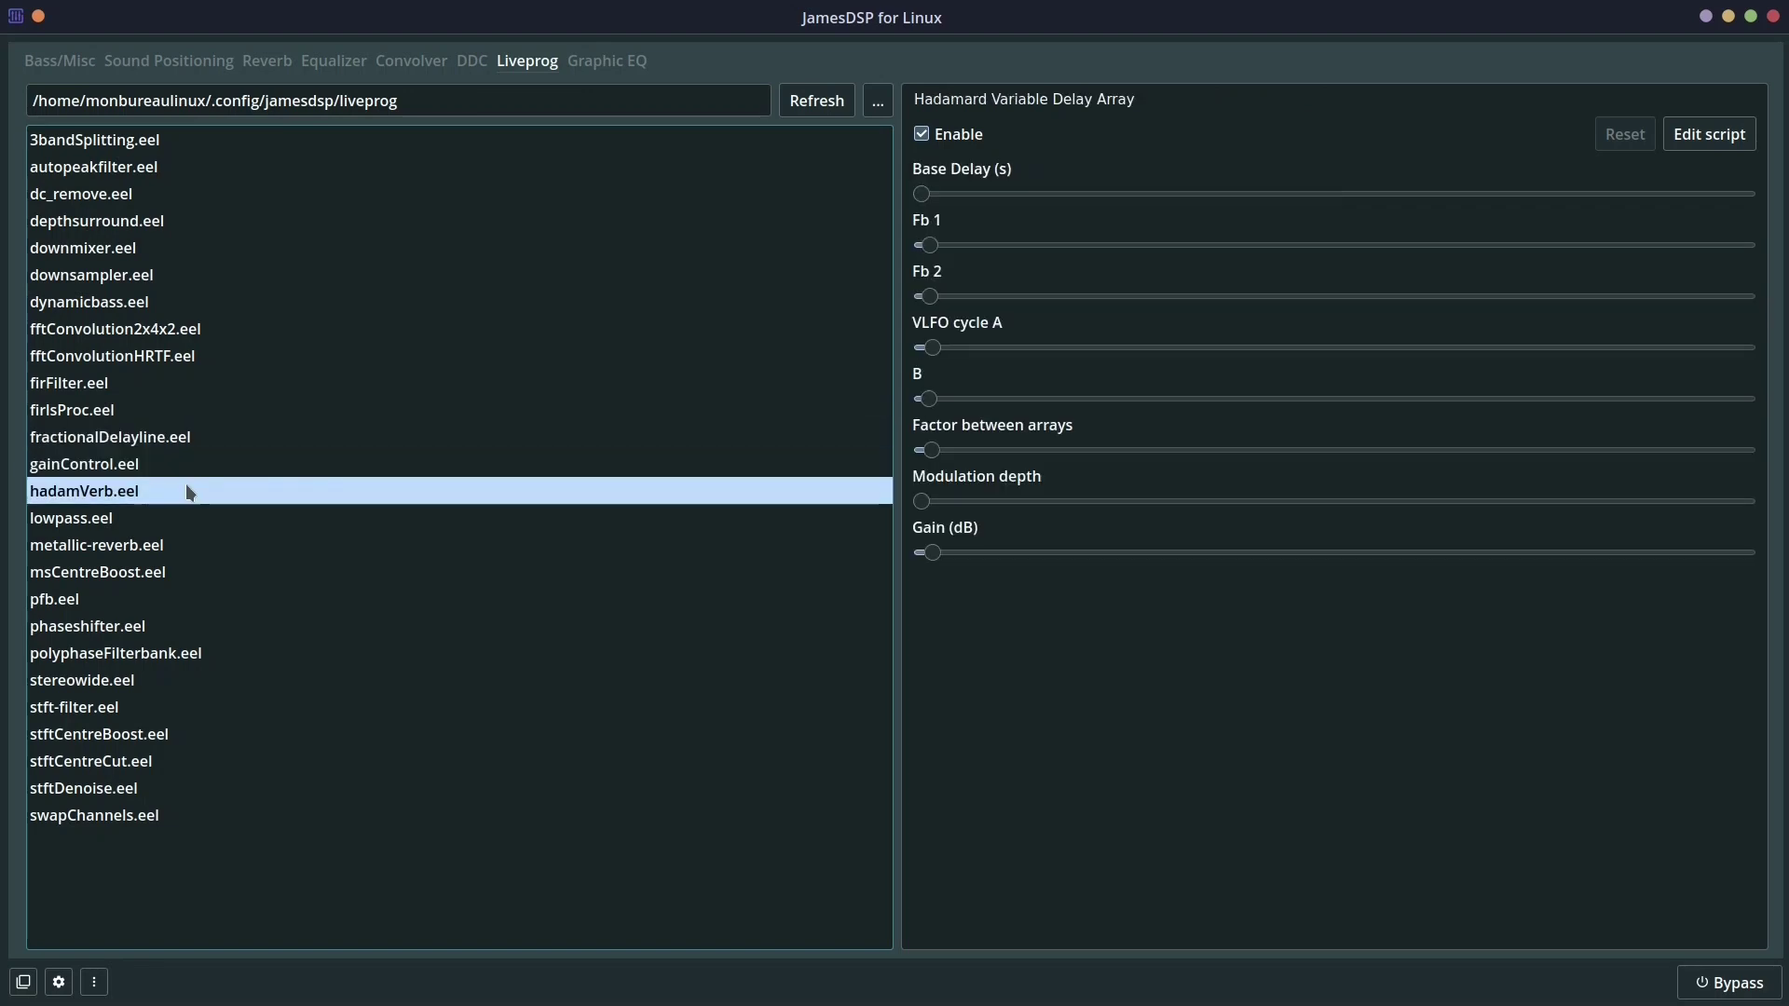
pyautogui.click(235, 524)
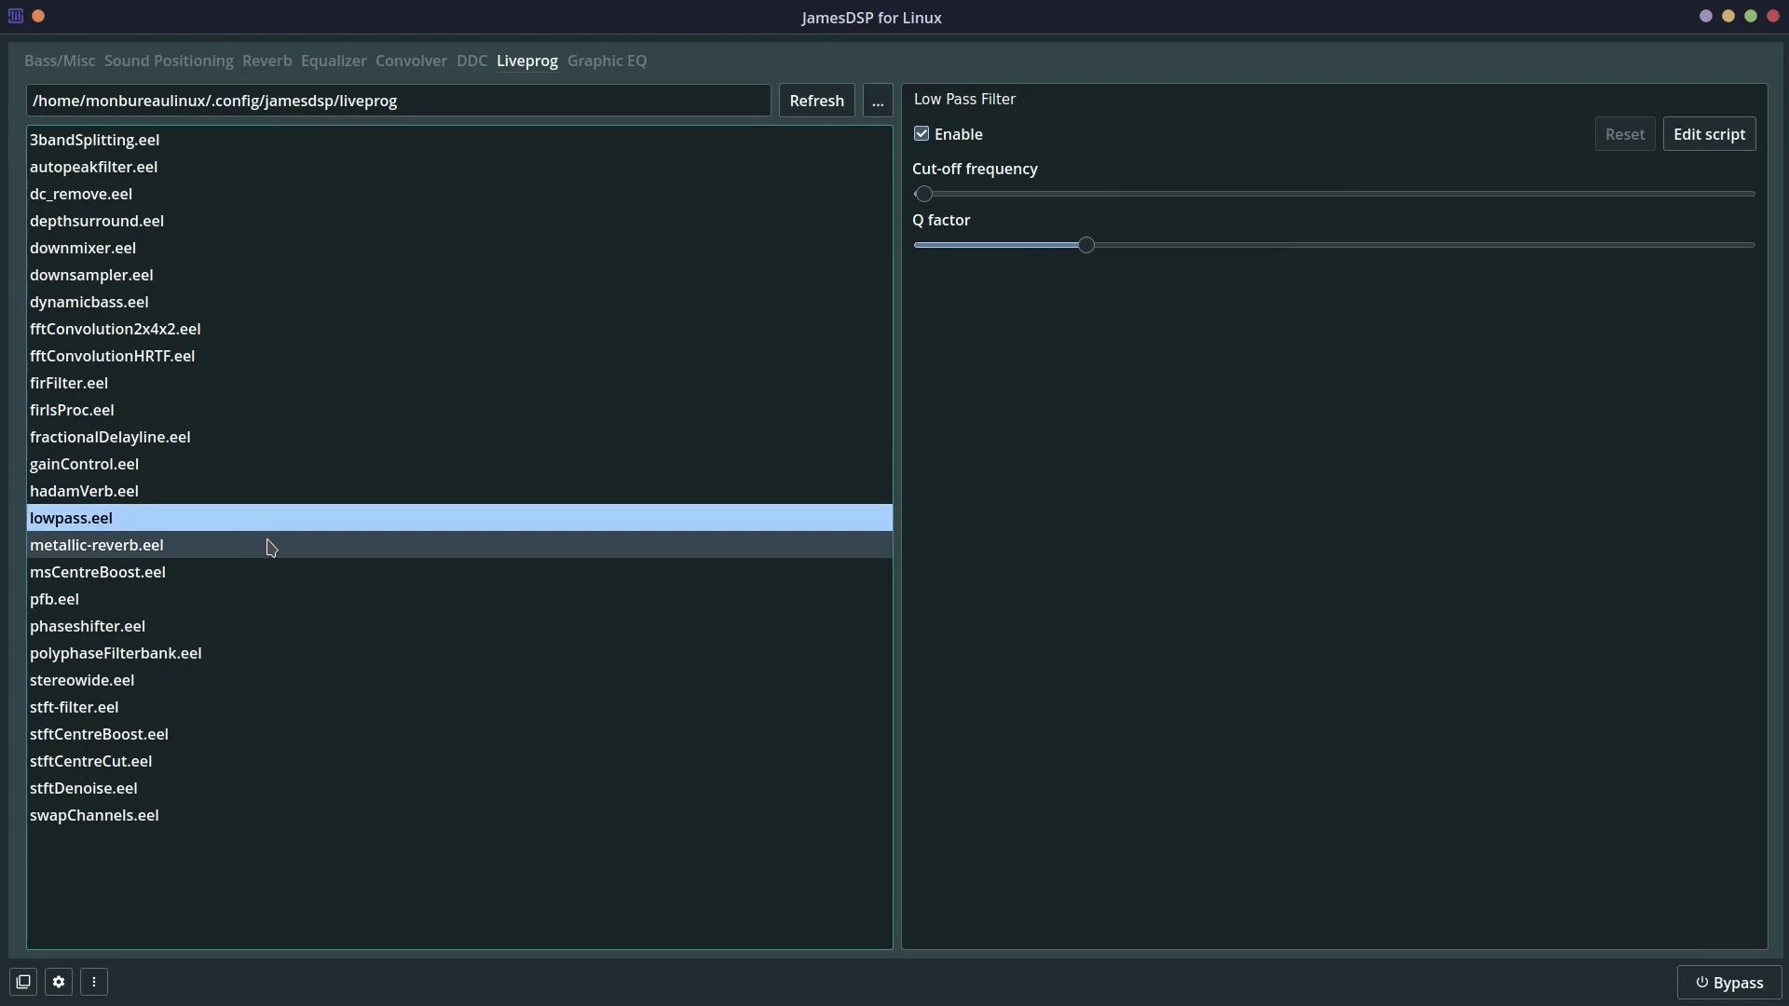
pyautogui.click(280, 549)
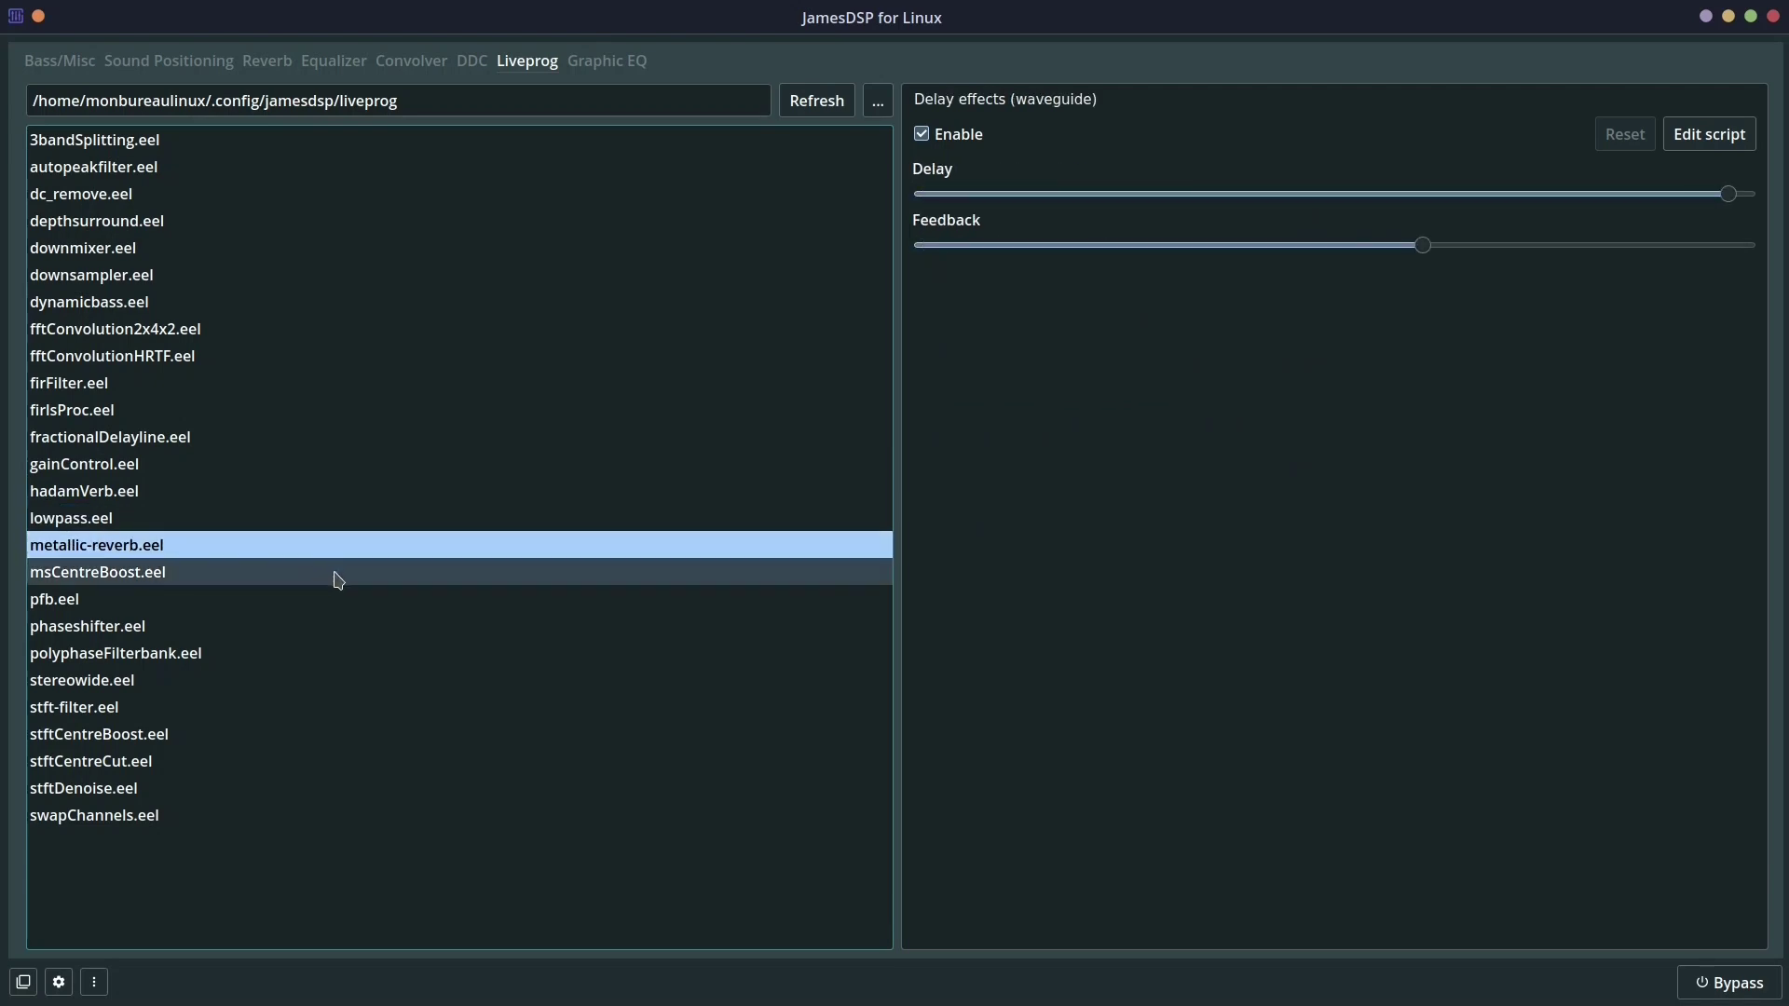
pyautogui.click(338, 577)
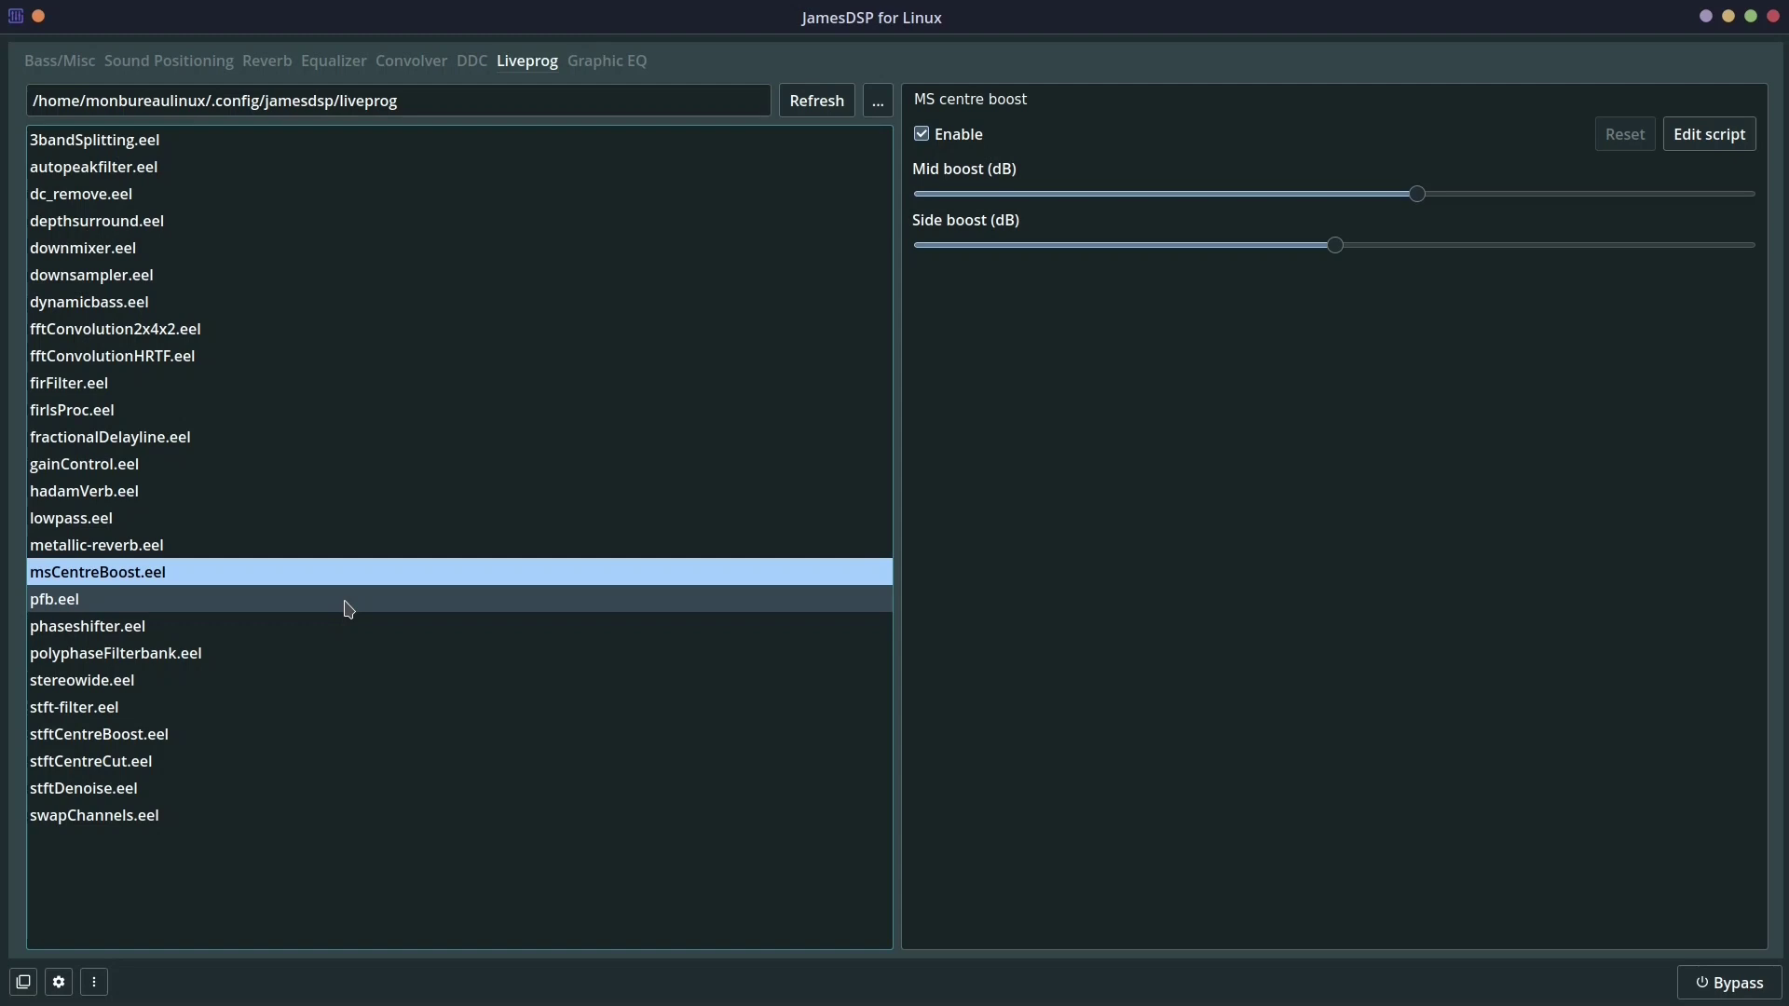
pyautogui.click(354, 602)
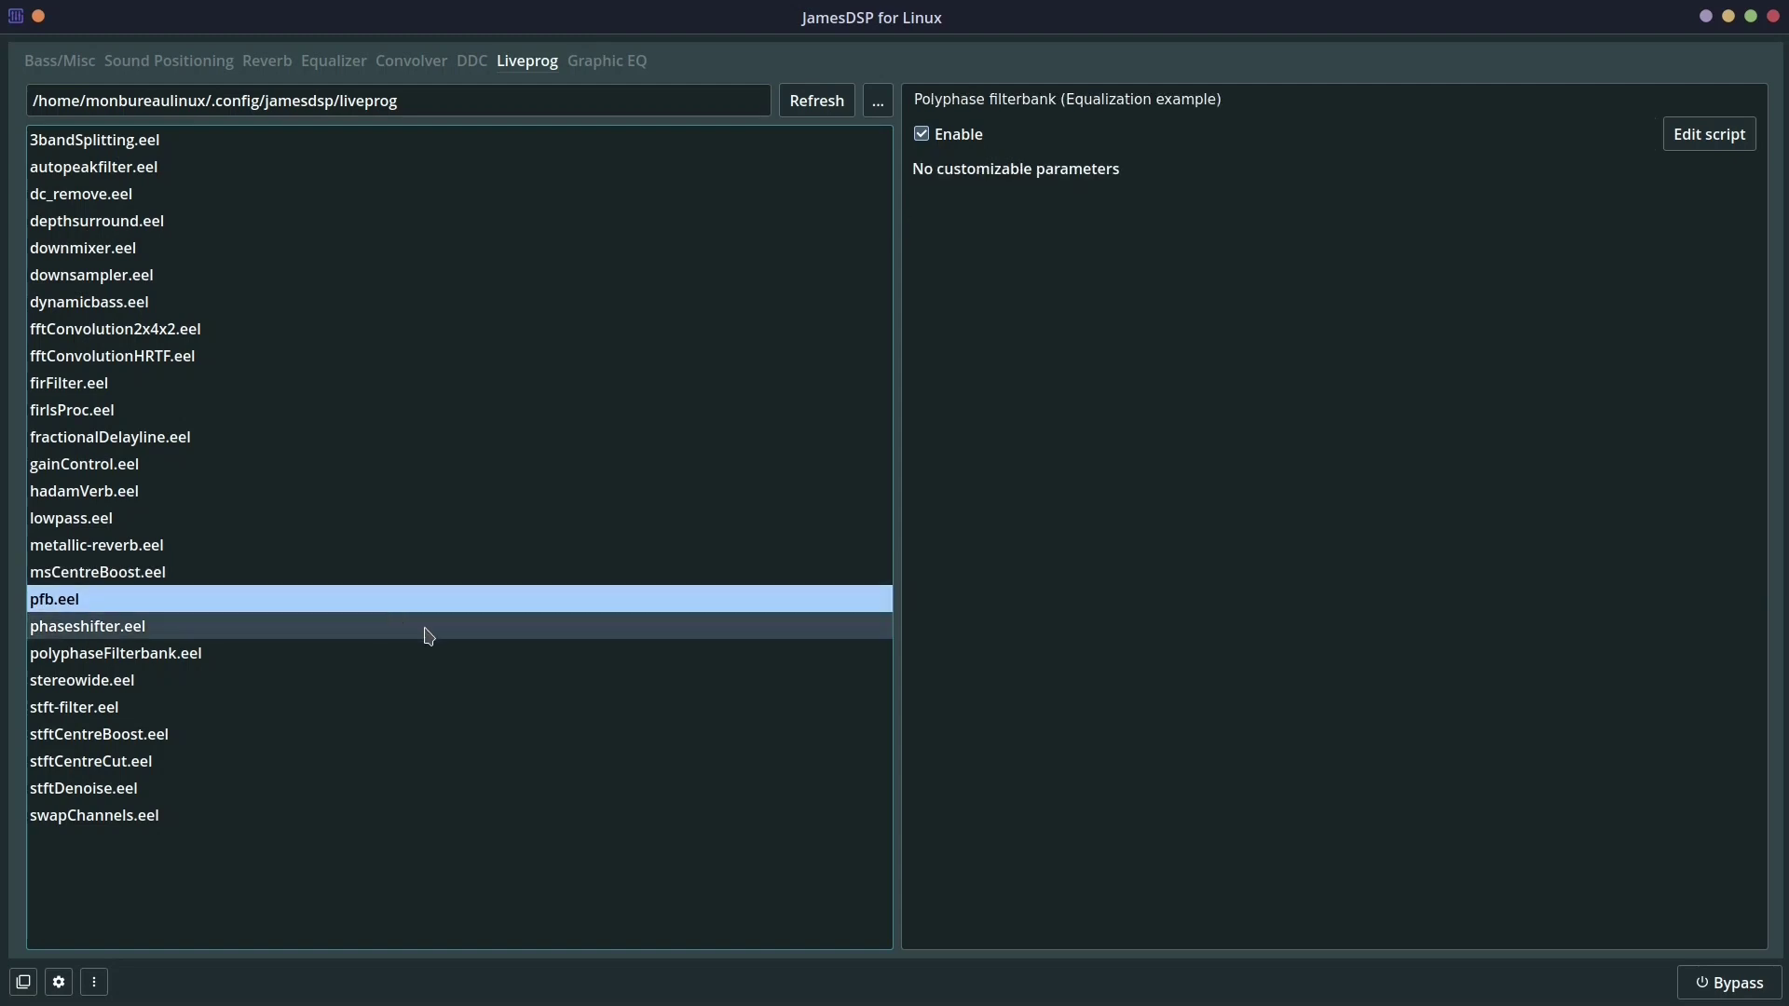
pyautogui.click(428, 636)
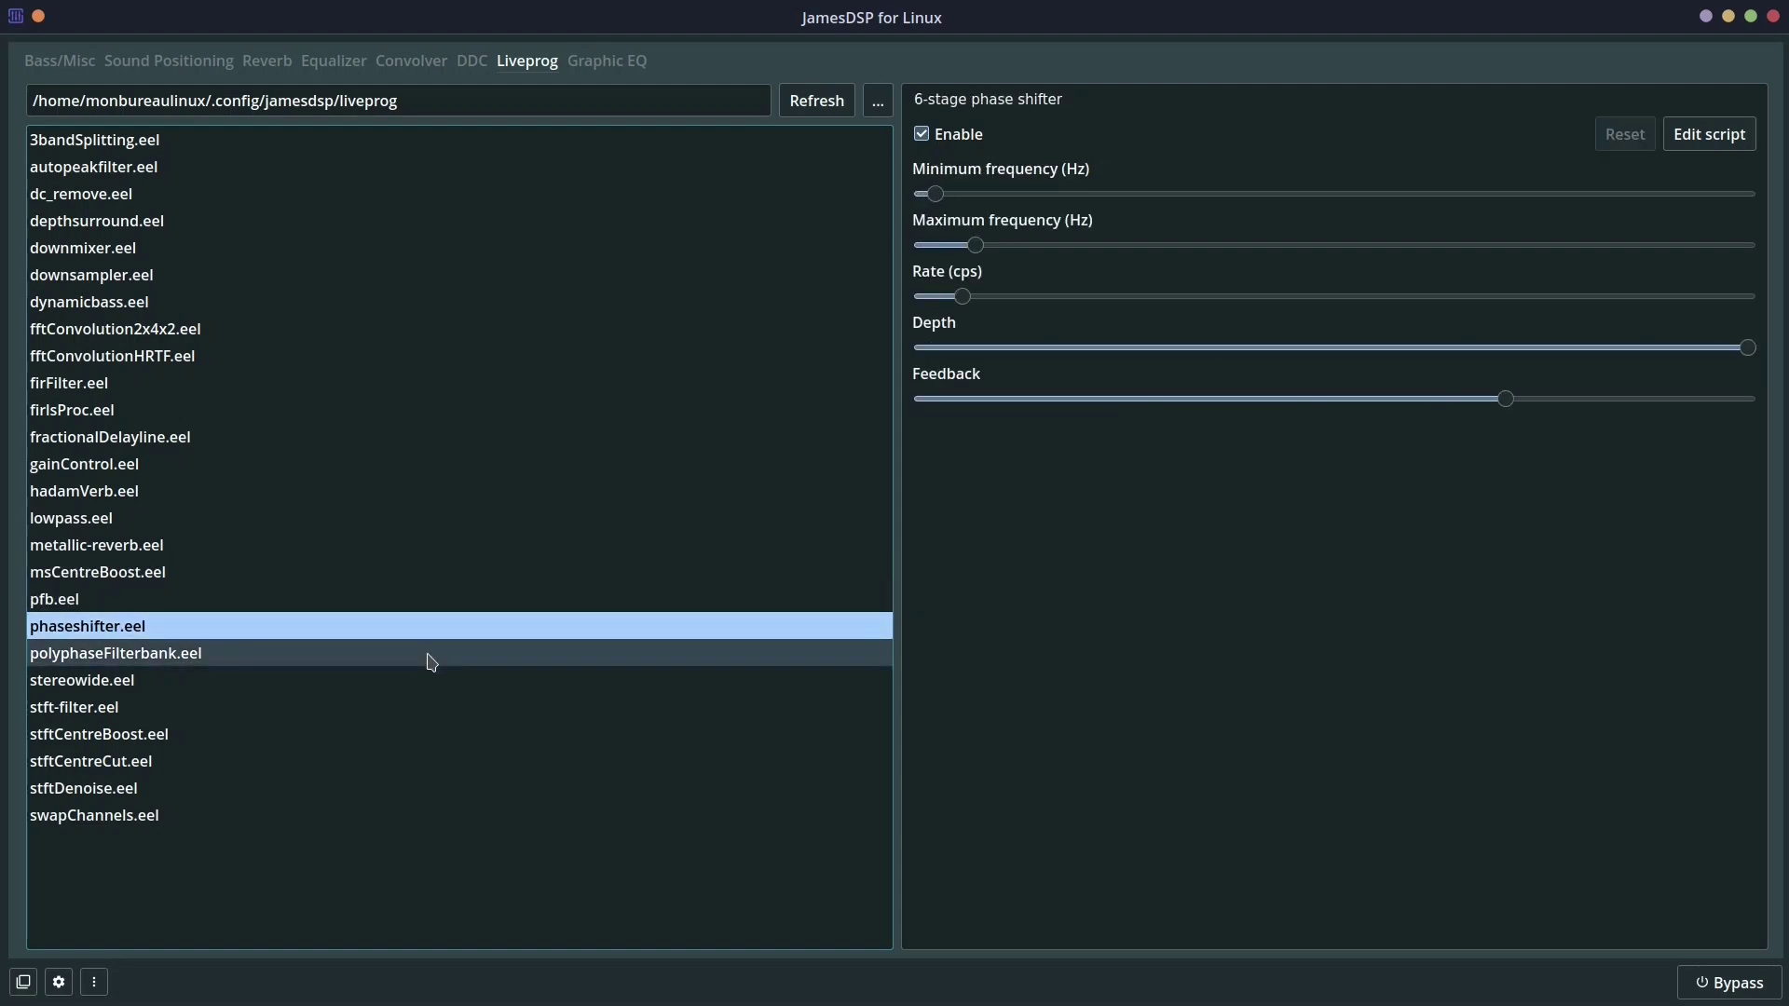
pyautogui.click(431, 663)
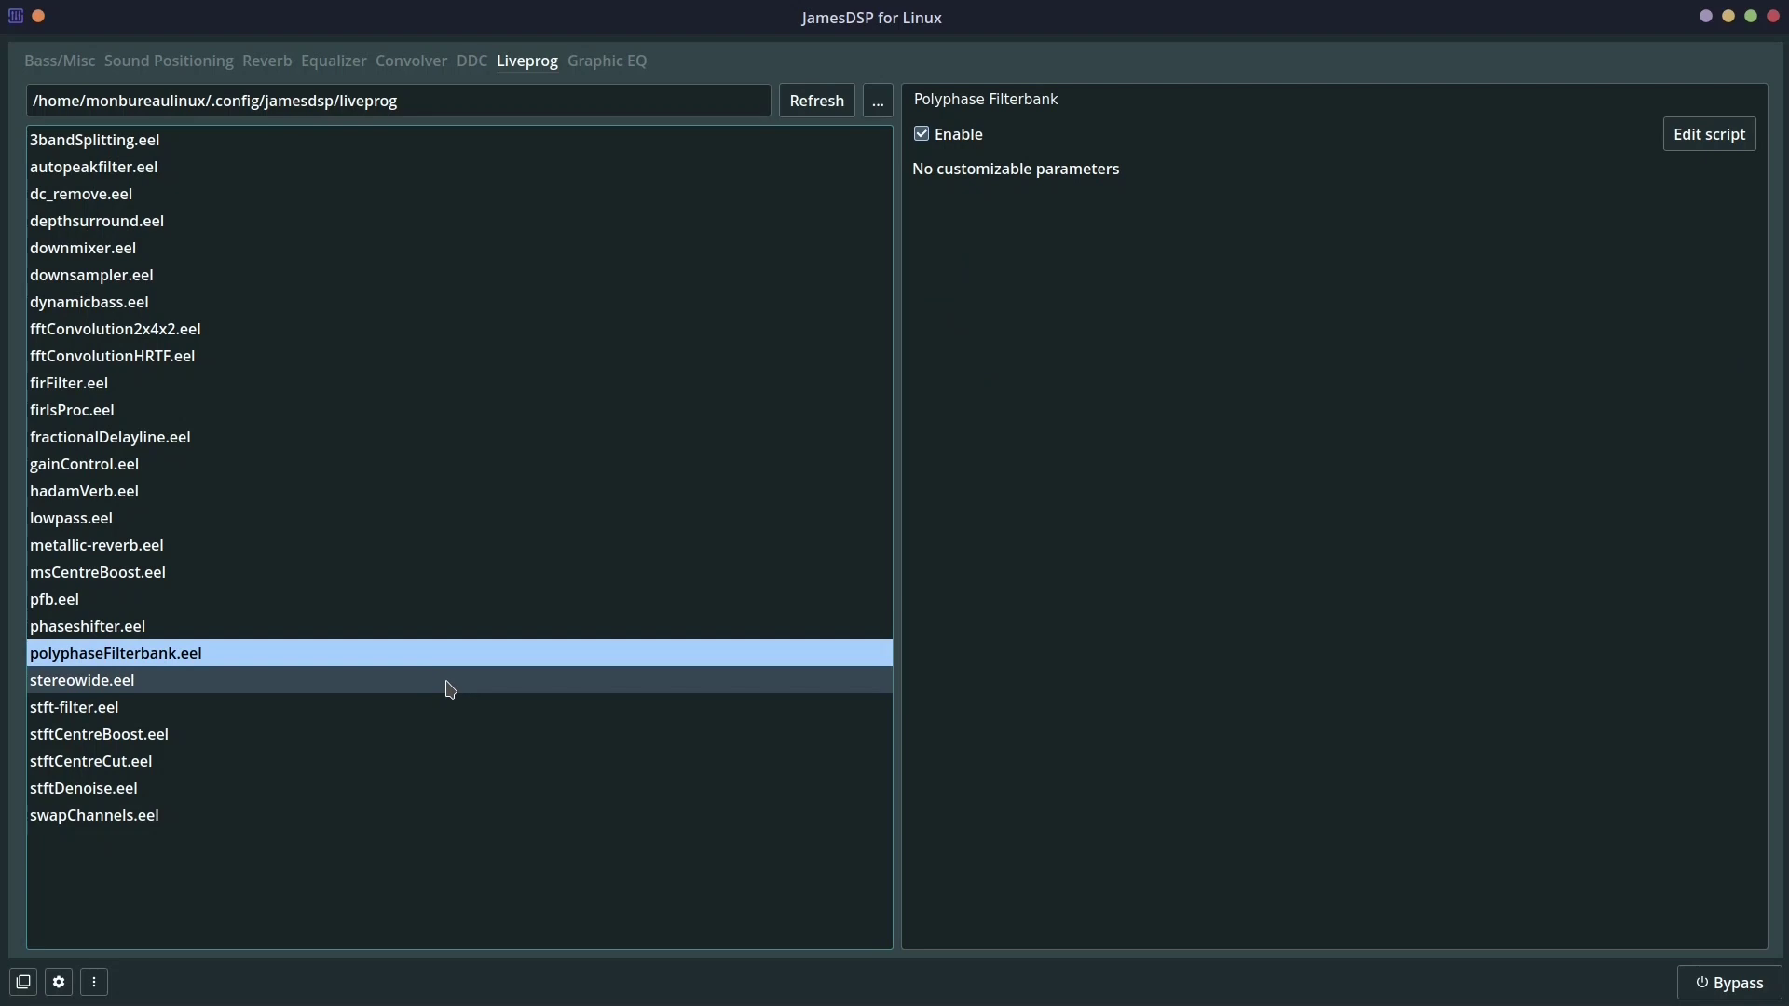
# Try the Liveprog scripts stereowide.eel, stft-filter.eel, stftCentreBoost.eel, stftCentreCut.eel, stftDenoise.eel and swapChannels.eel in turn.
pyautogui.click(447, 688)
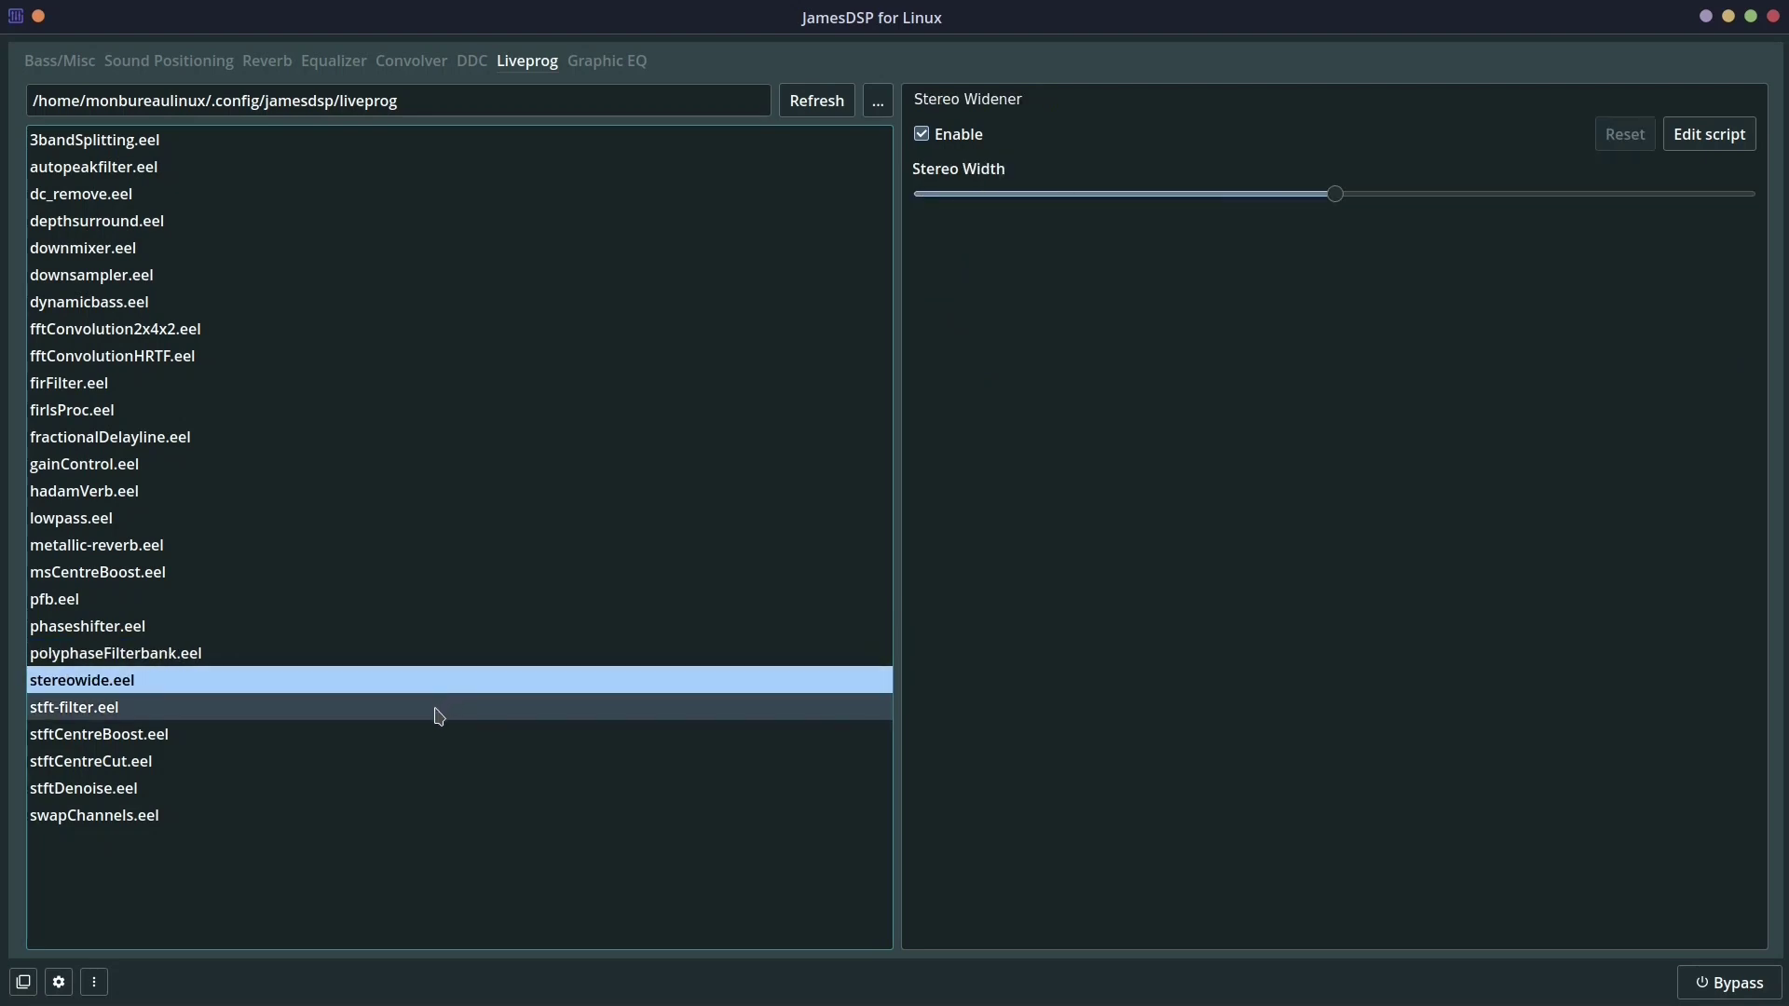
pyautogui.click(438, 714)
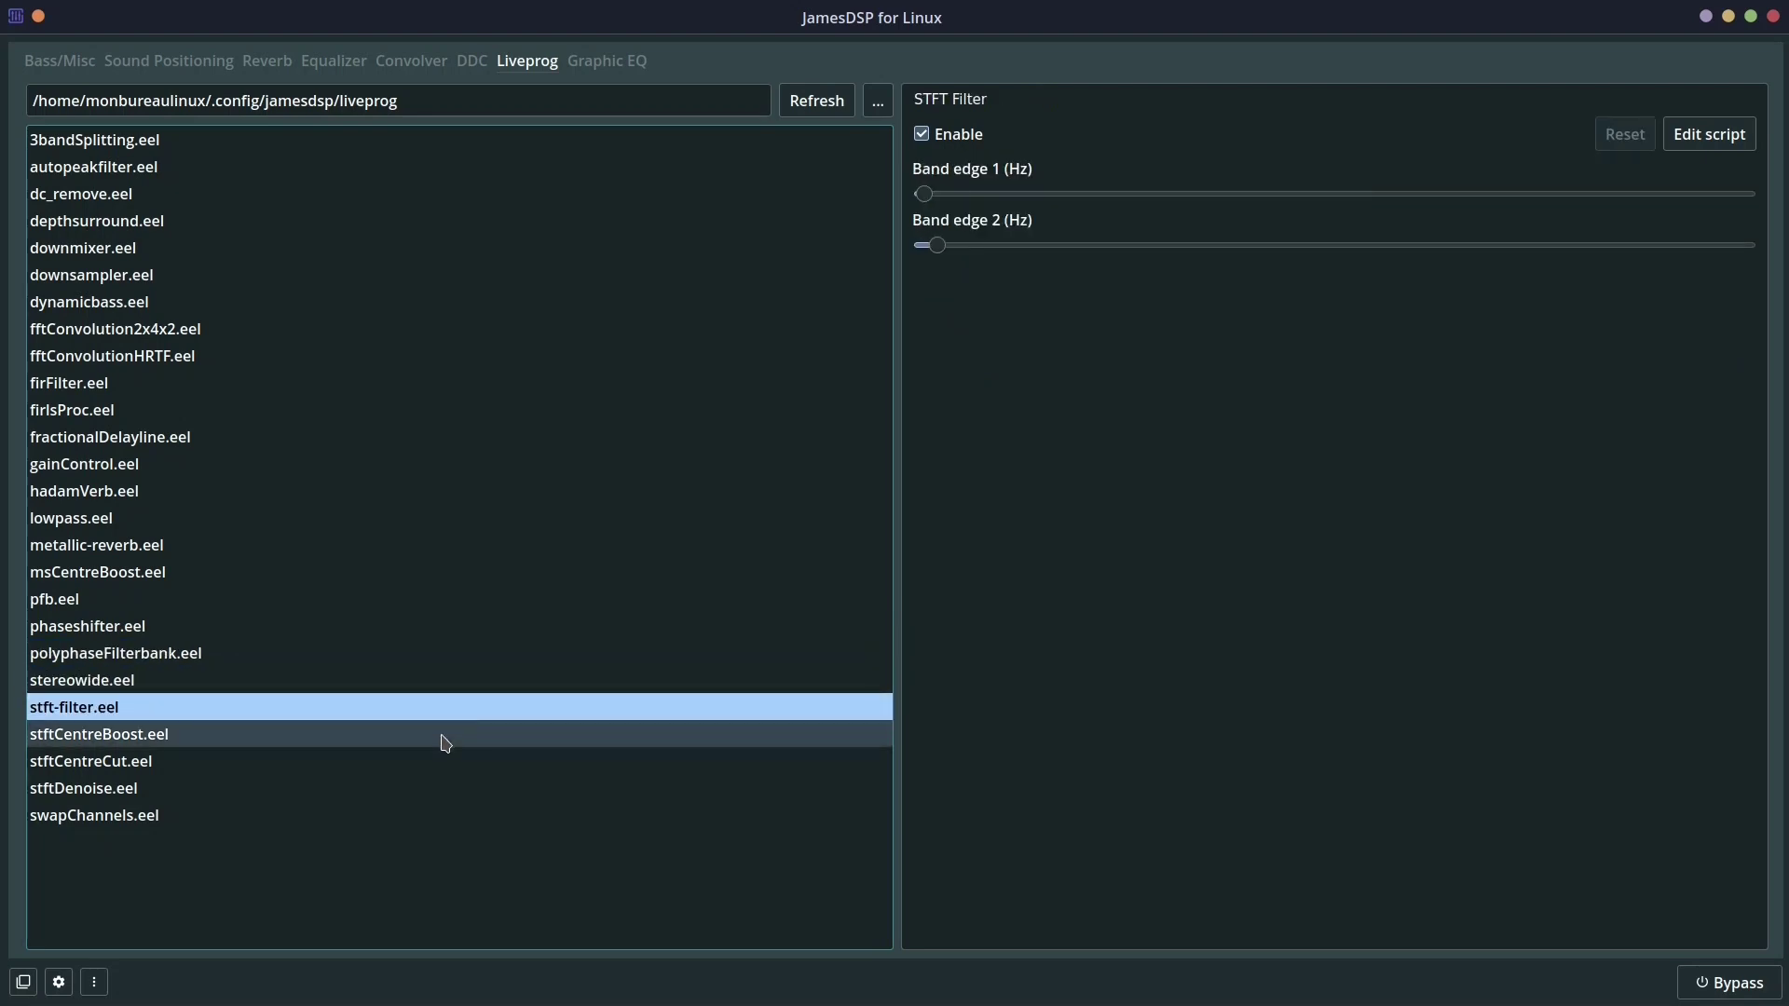
pyautogui.click(440, 742)
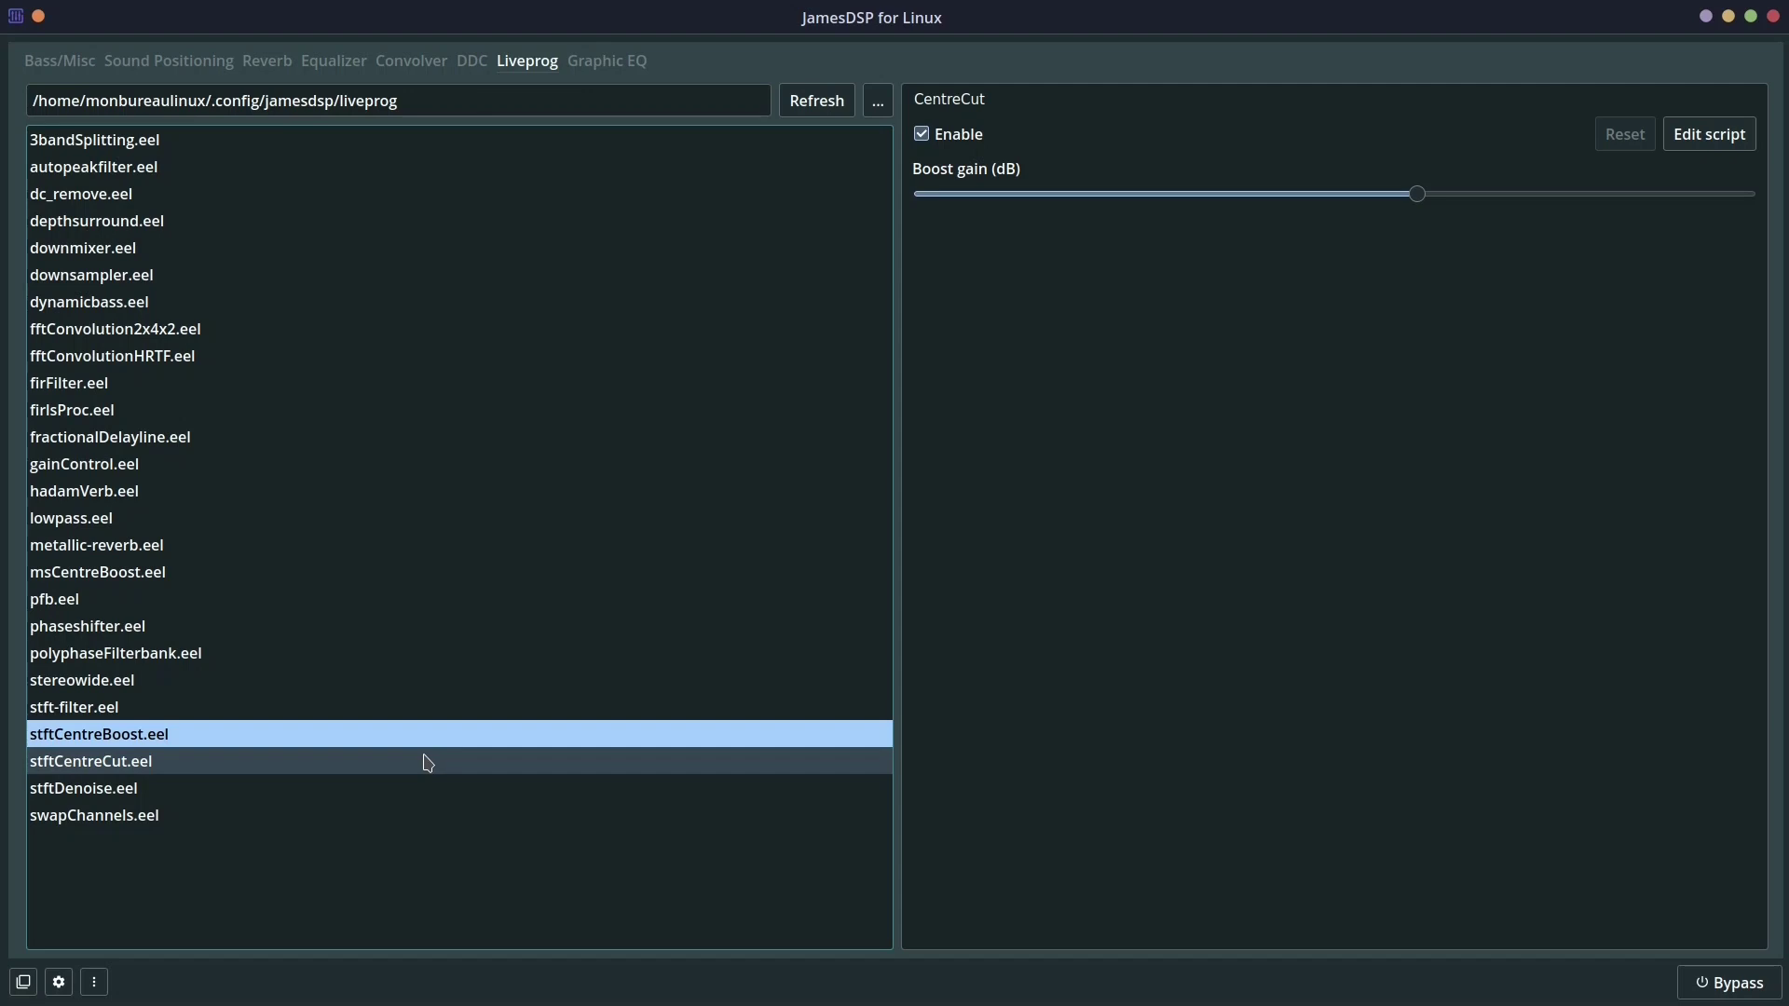
pyautogui.click(427, 763)
pyautogui.click(425, 787)
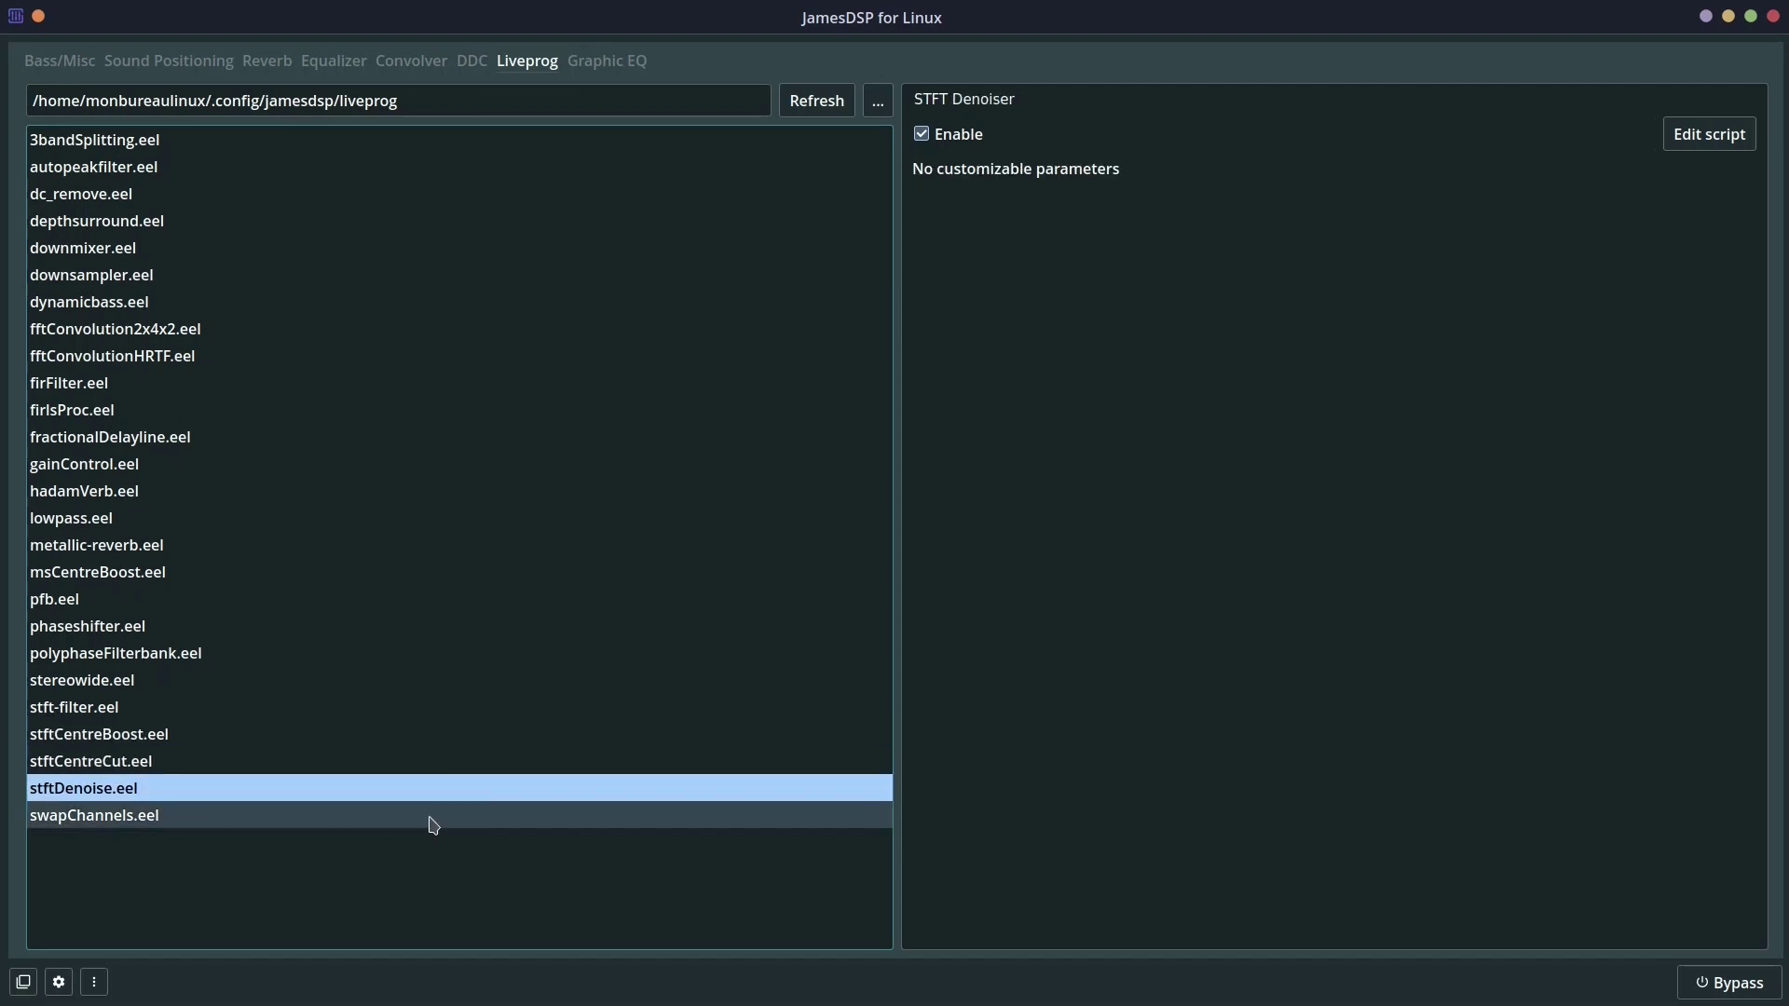
pyautogui.click(431, 820)
# Reselect the dynamicbass.eel script and disable Liveprog.
pyautogui.click(283, 302)
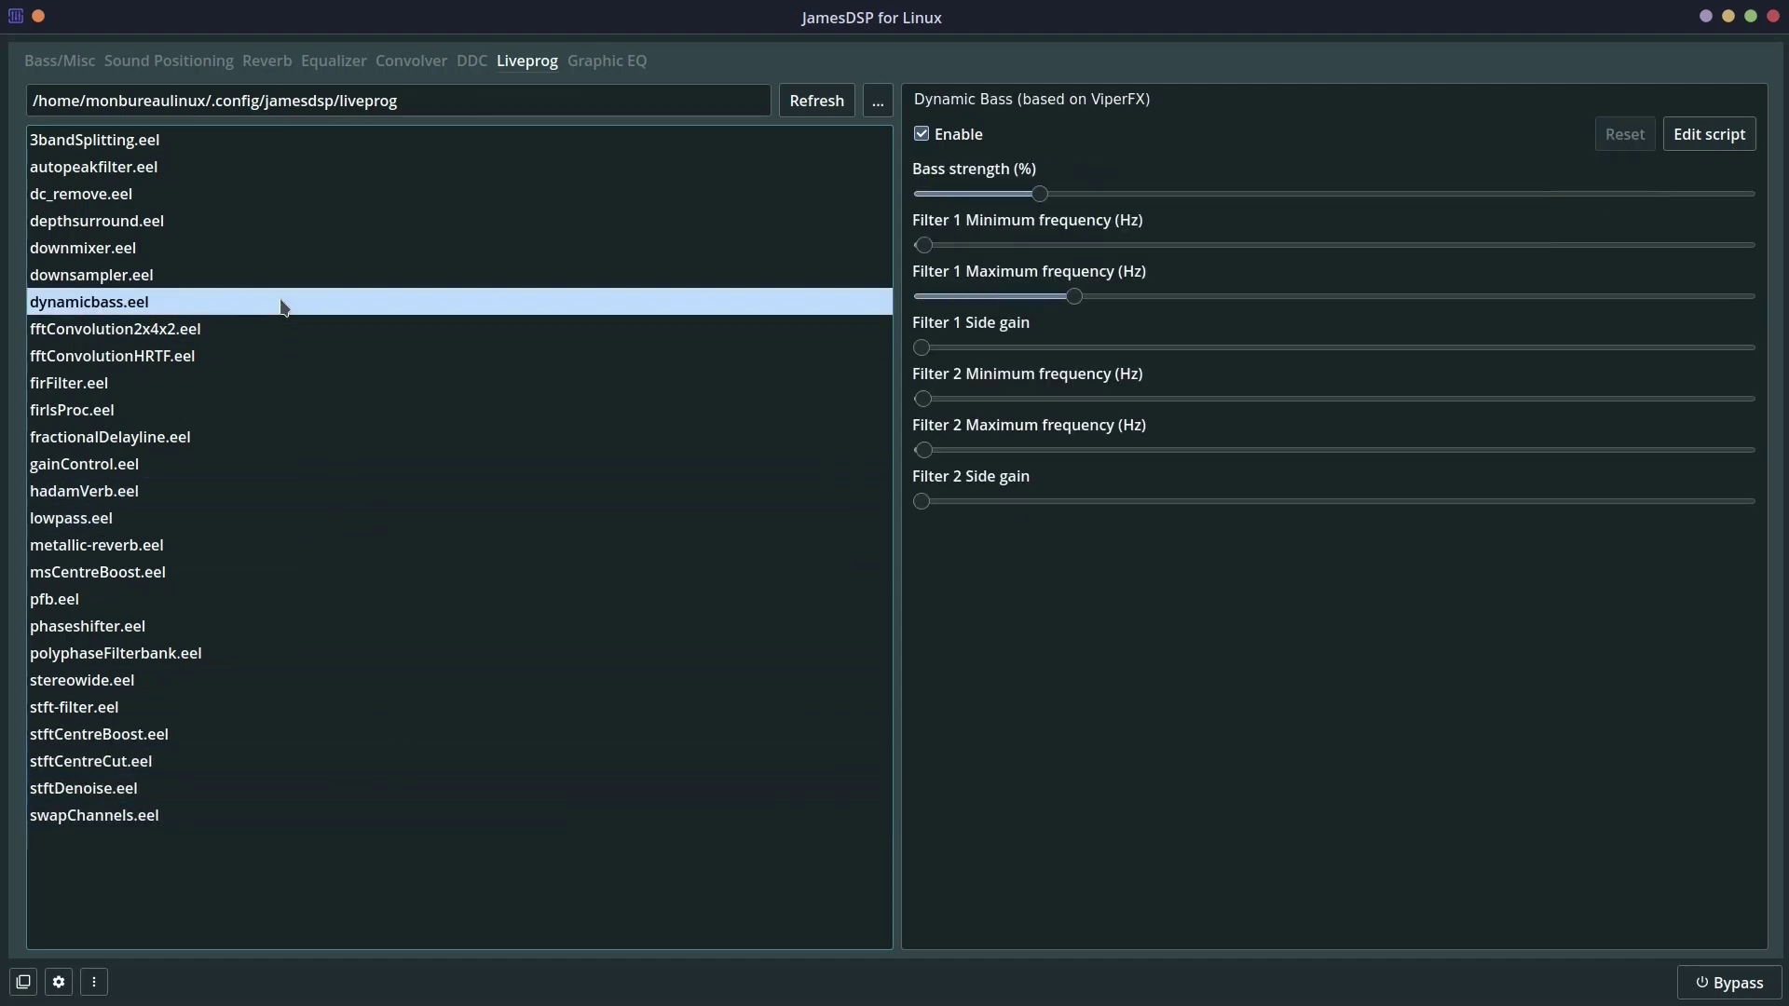
pyautogui.click(924, 142)
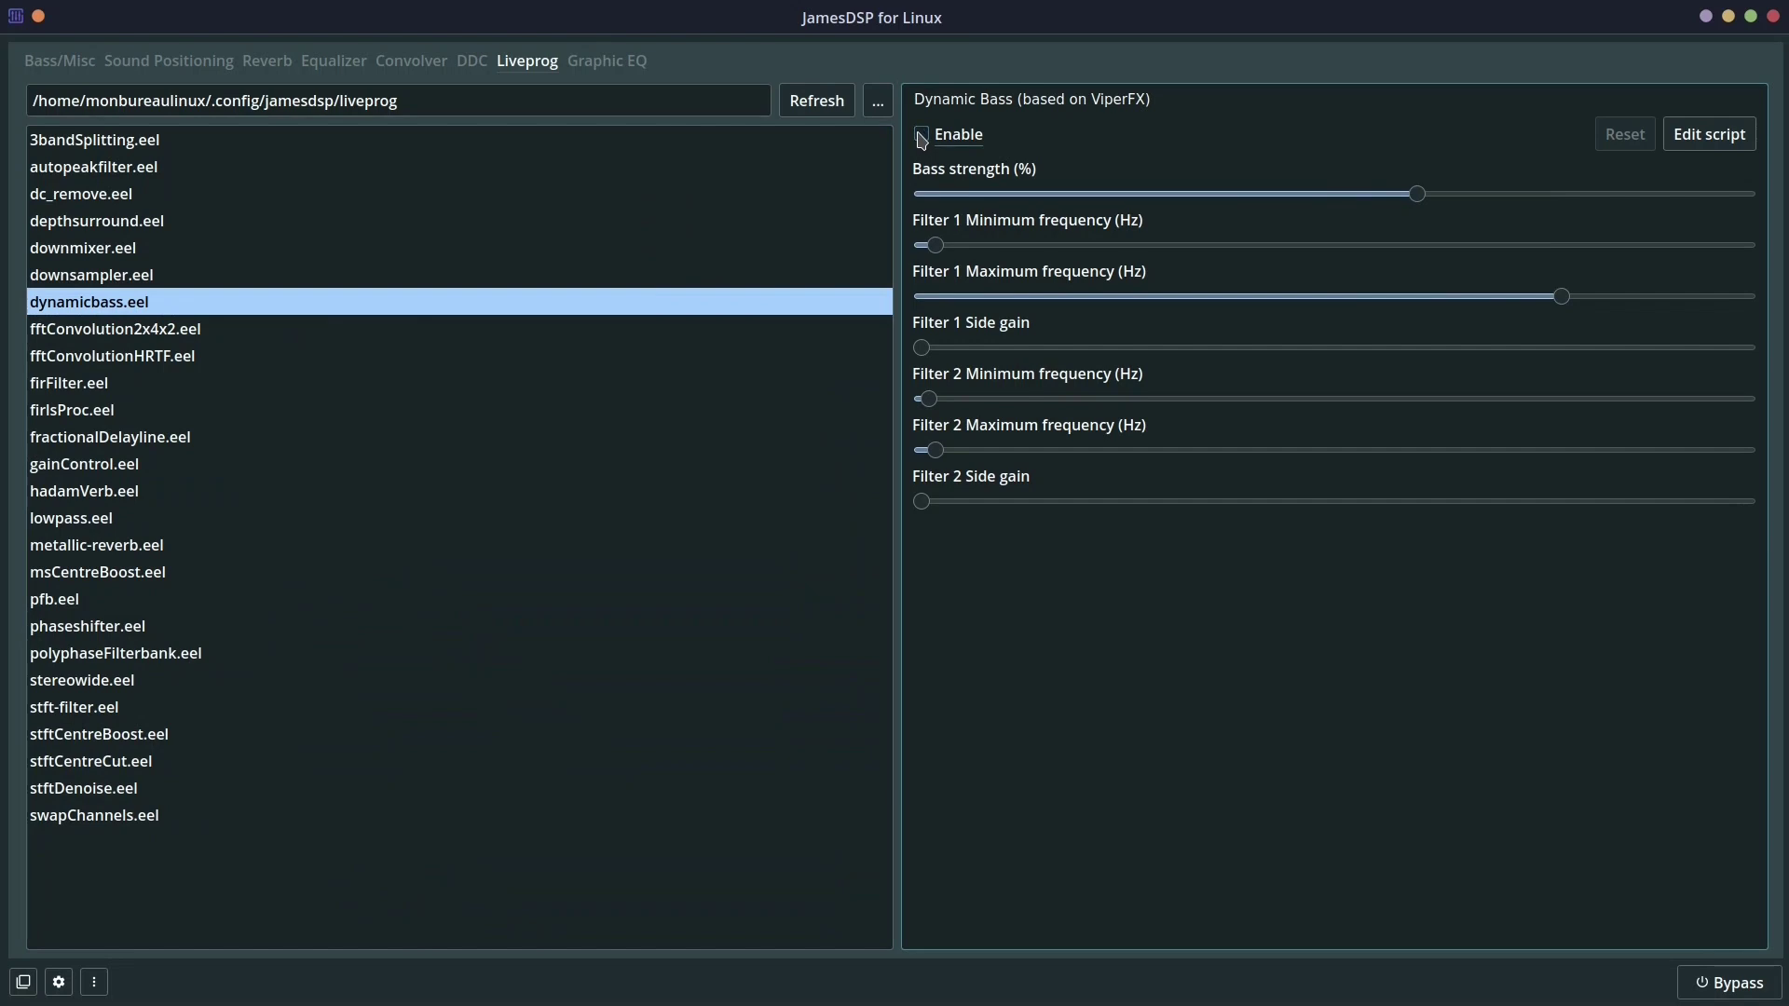
# Open the AutoEQ database for the Graphic EQ and preview the curves from 1Custom SA02 through 1MORE Aero (transparency mode).
pyautogui.click(589, 63)
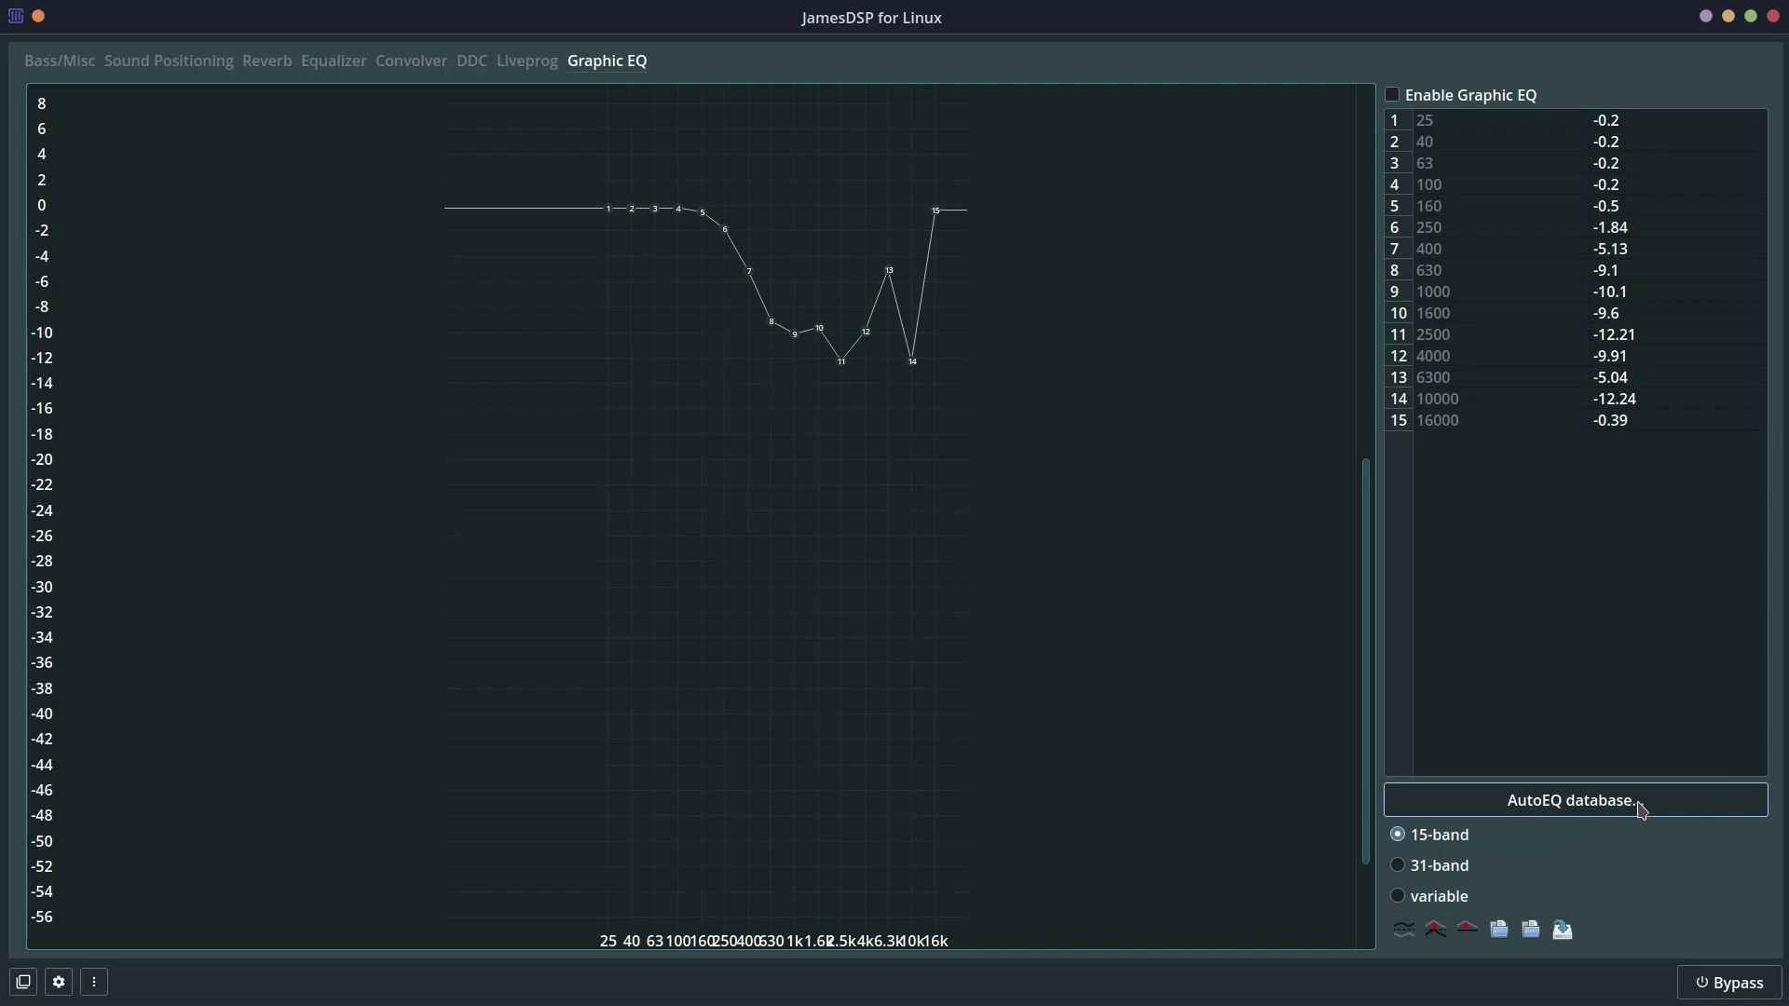
pyautogui.click(1643, 810)
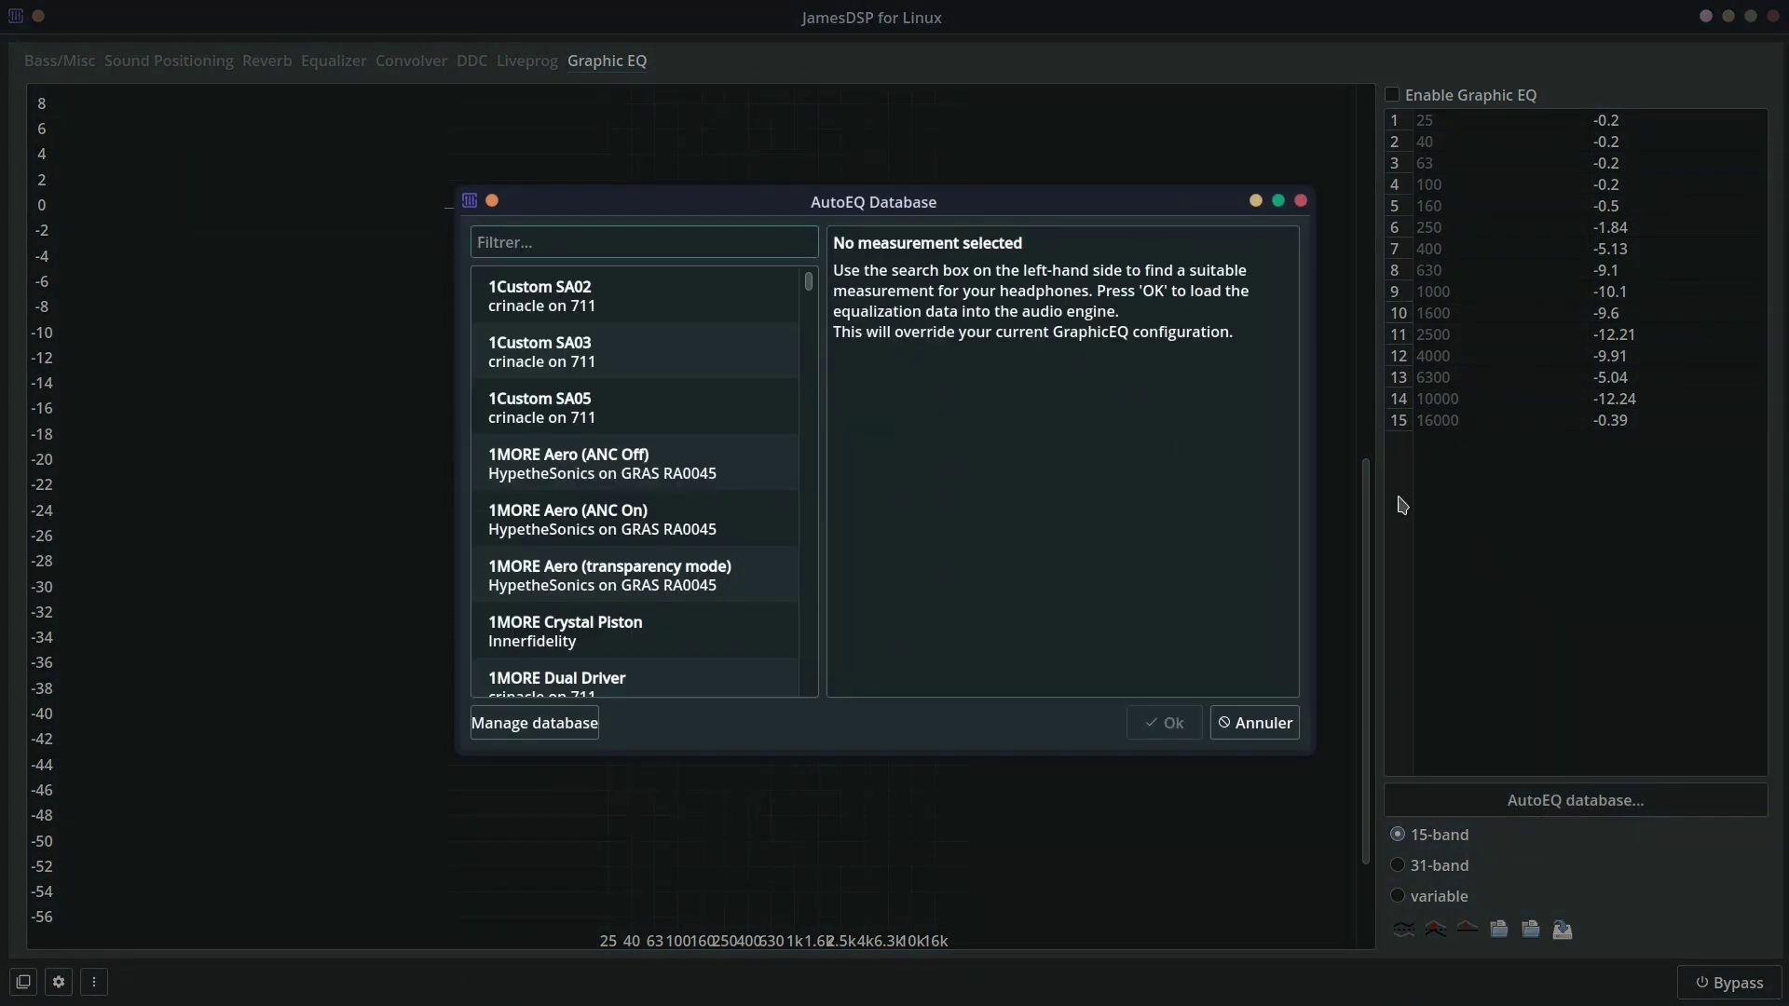
pyautogui.click(620, 305)
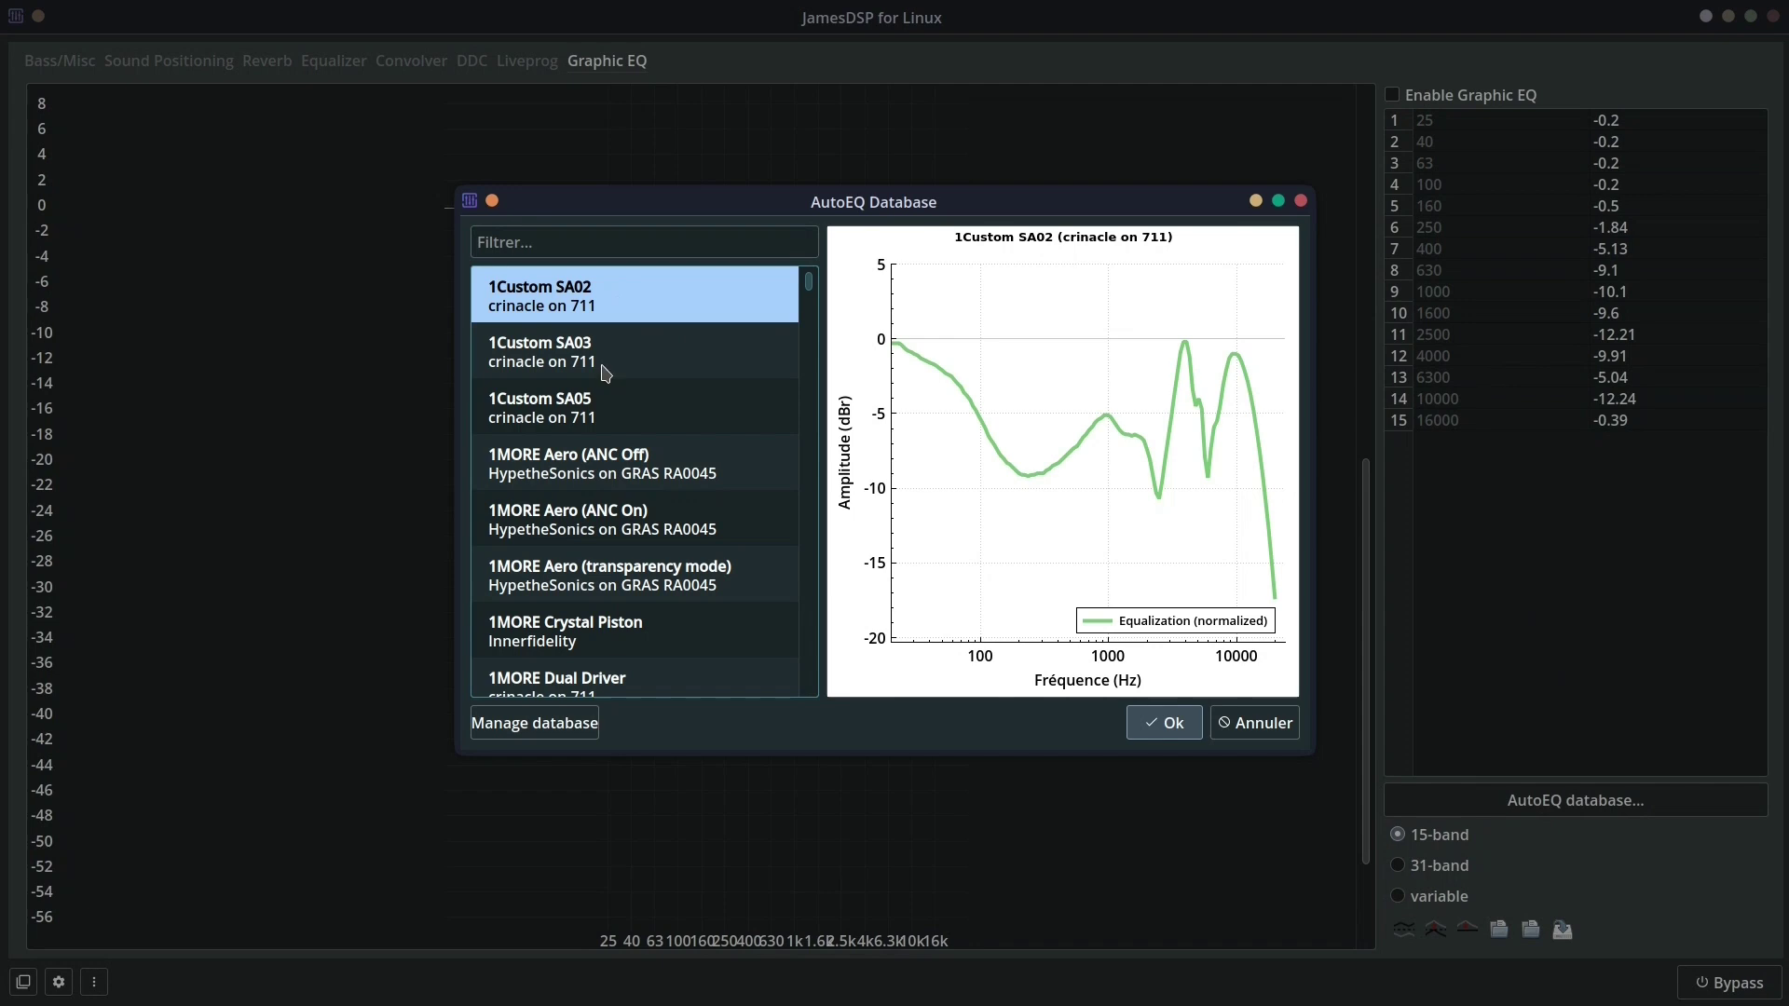
pyautogui.click(606, 373)
pyautogui.click(601, 417)
pyautogui.click(598, 480)
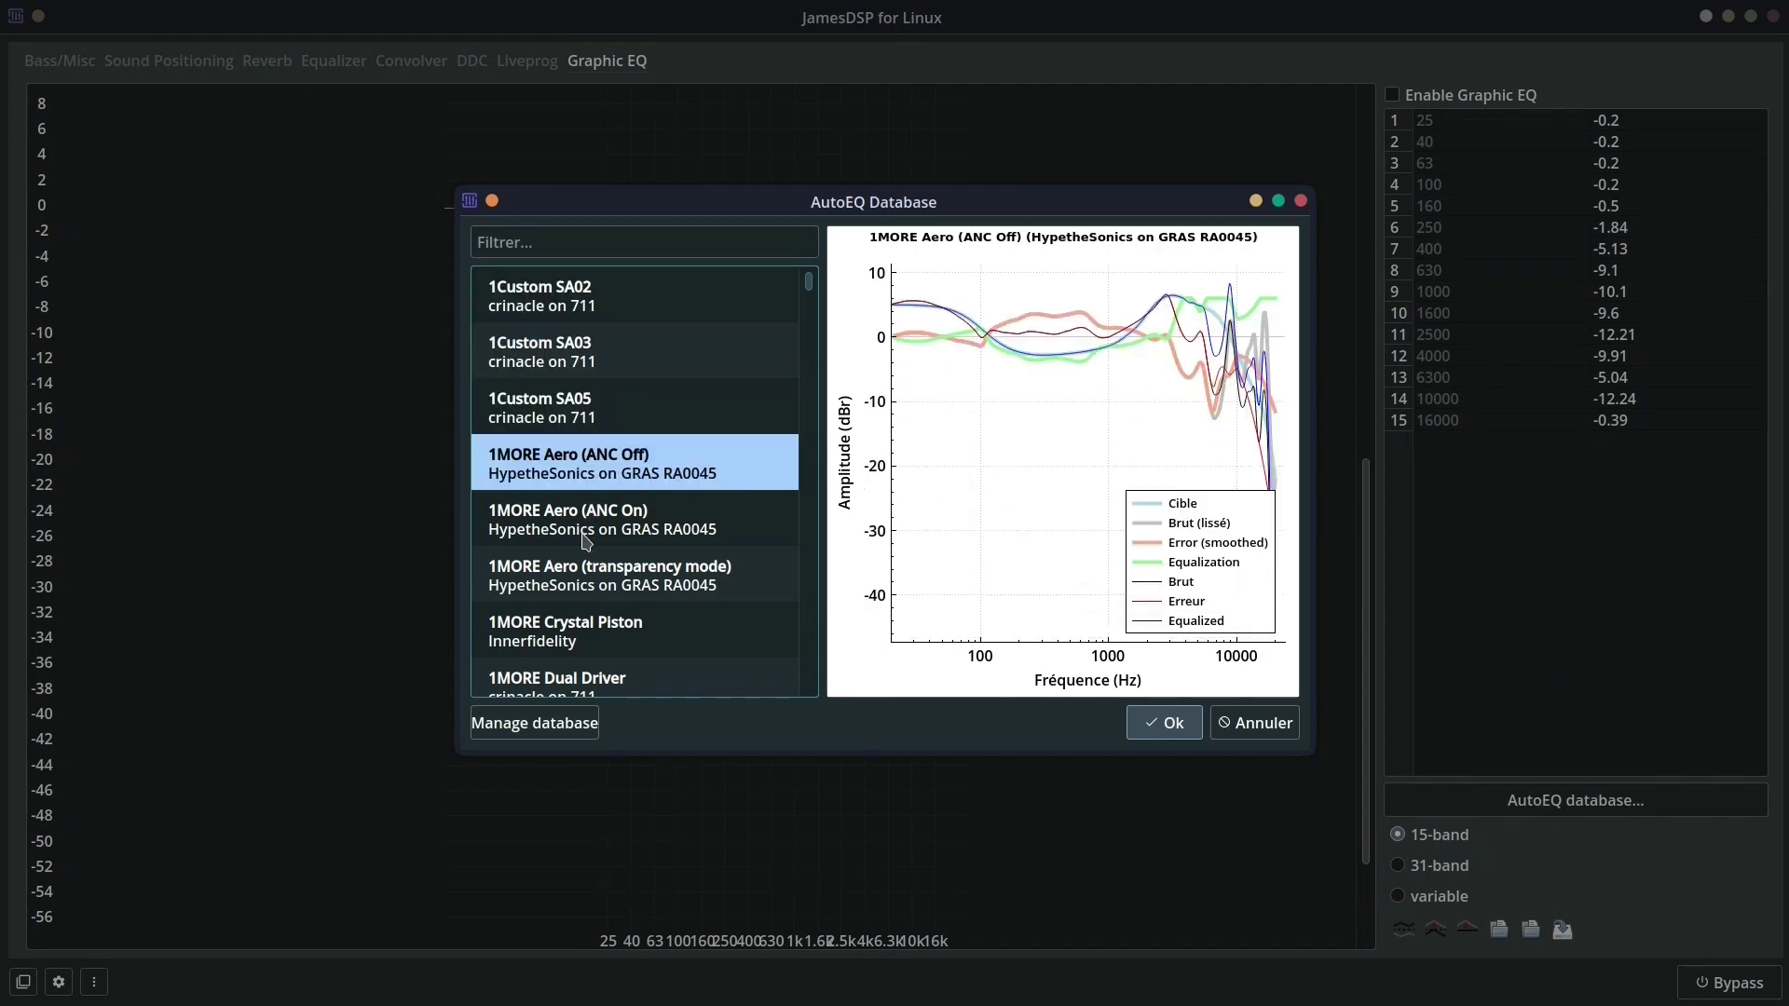
pyautogui.click(574, 530)
pyautogui.click(579, 582)
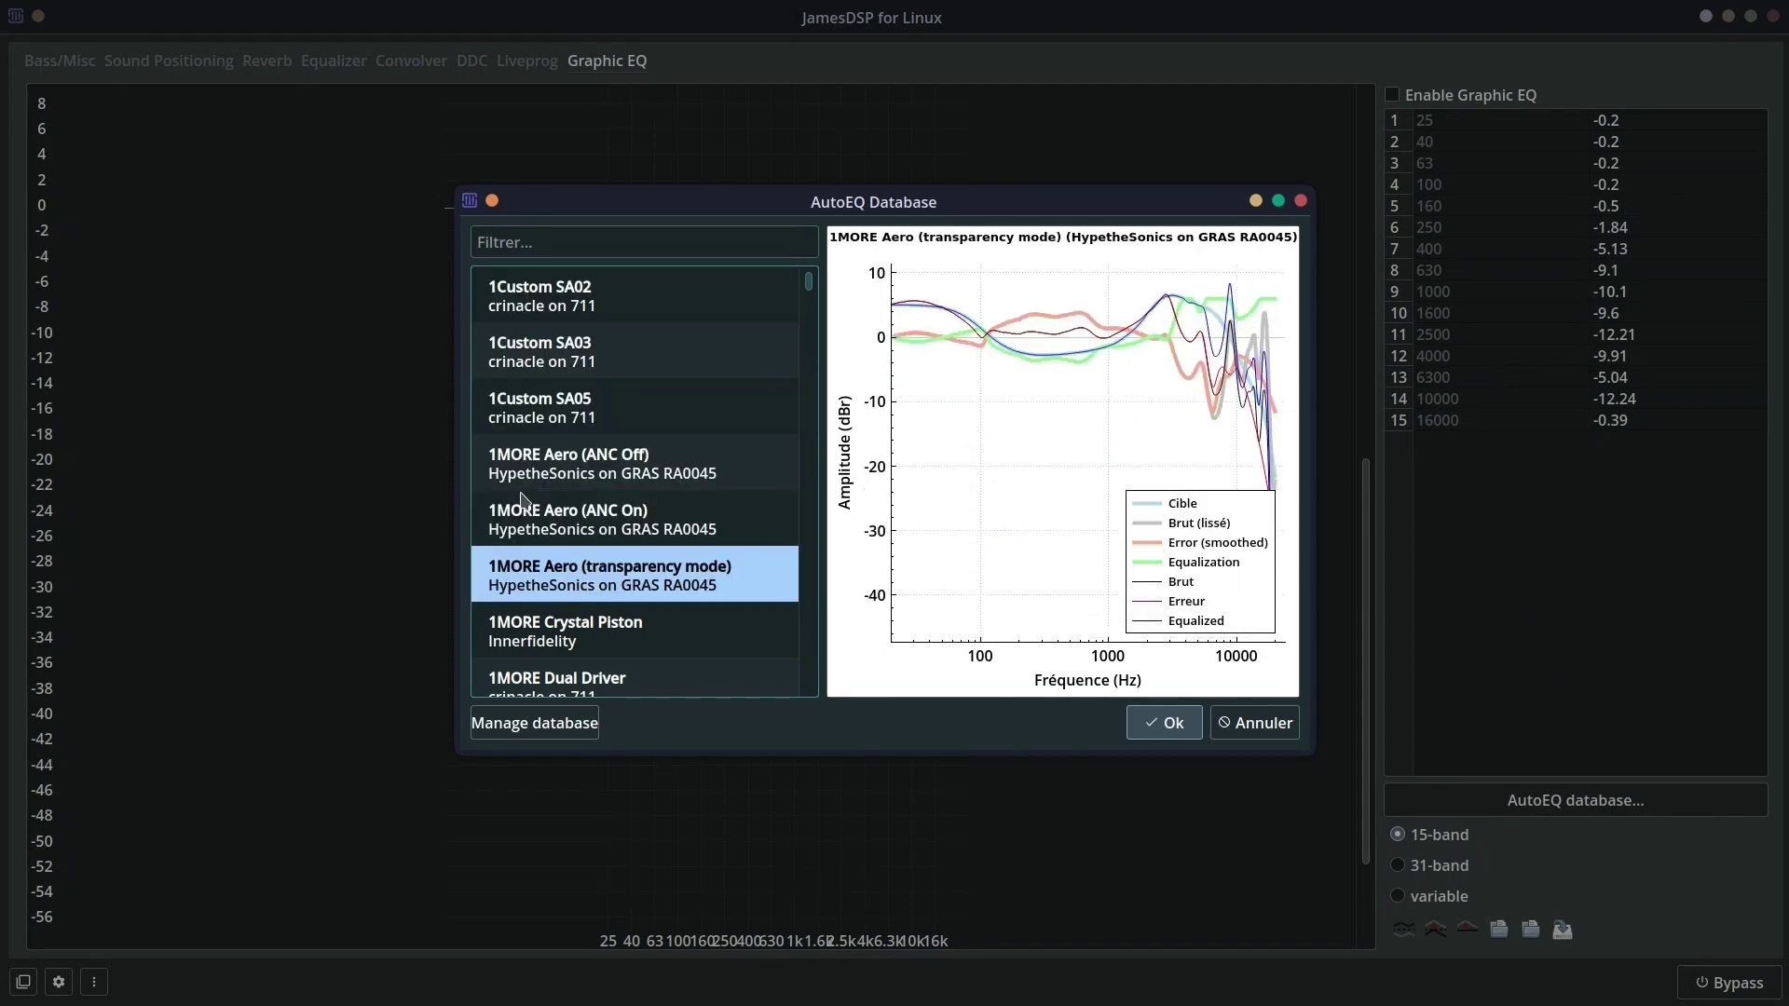
# Load the 1MORE Aero (ANC Off) measurement into the Graphic EQ and compare the 15-band and 31-band layouts, ending on 31-band.
pyautogui.click(509, 464)
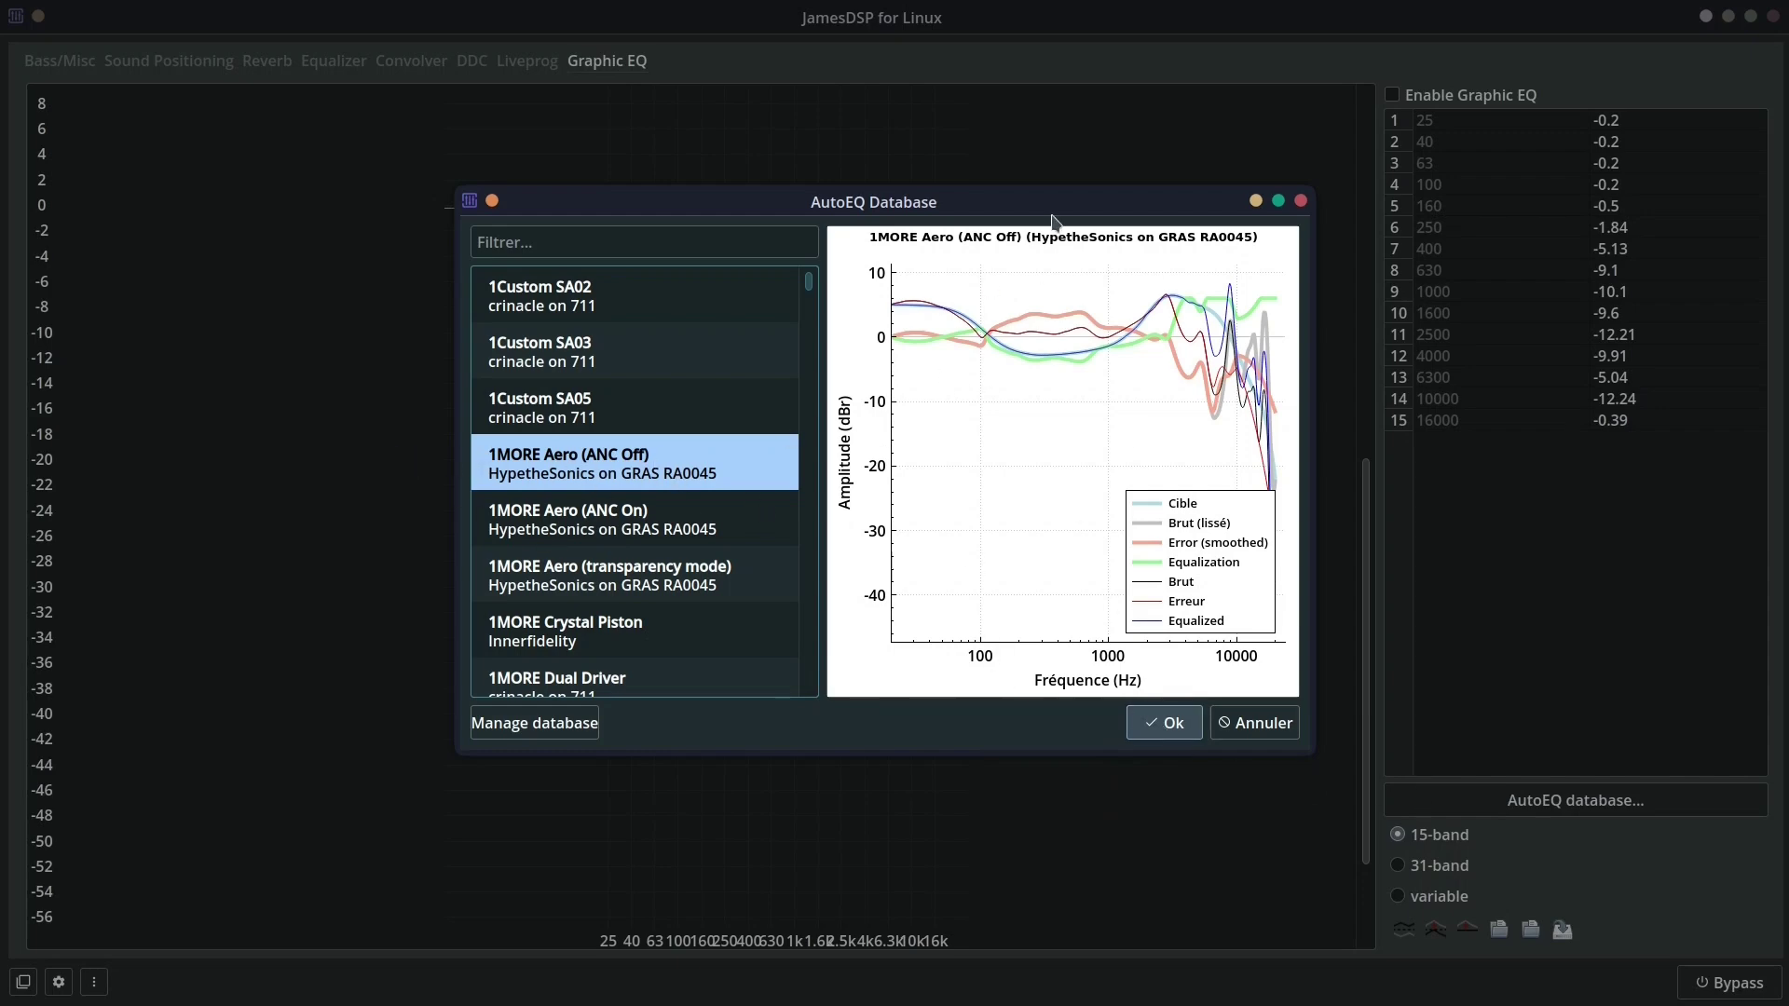
pyautogui.click(1165, 723)
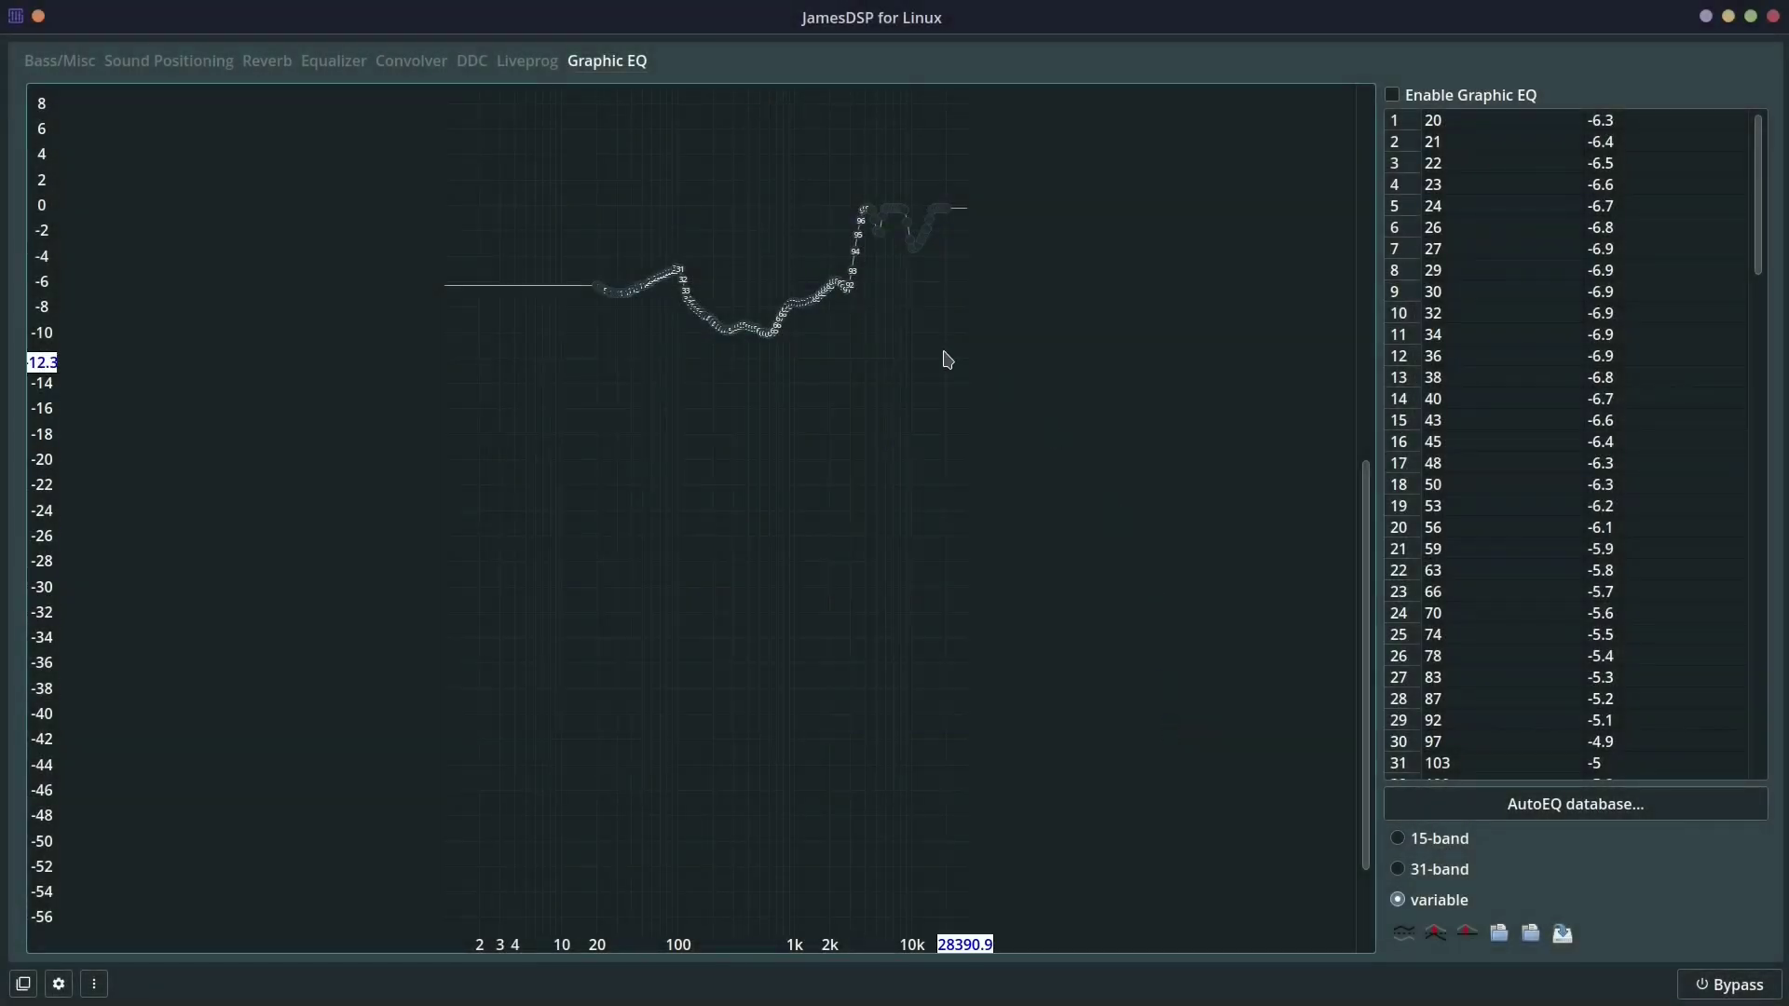
pyautogui.click(1407, 874)
pyautogui.click(1401, 839)
pyautogui.click(1405, 870)
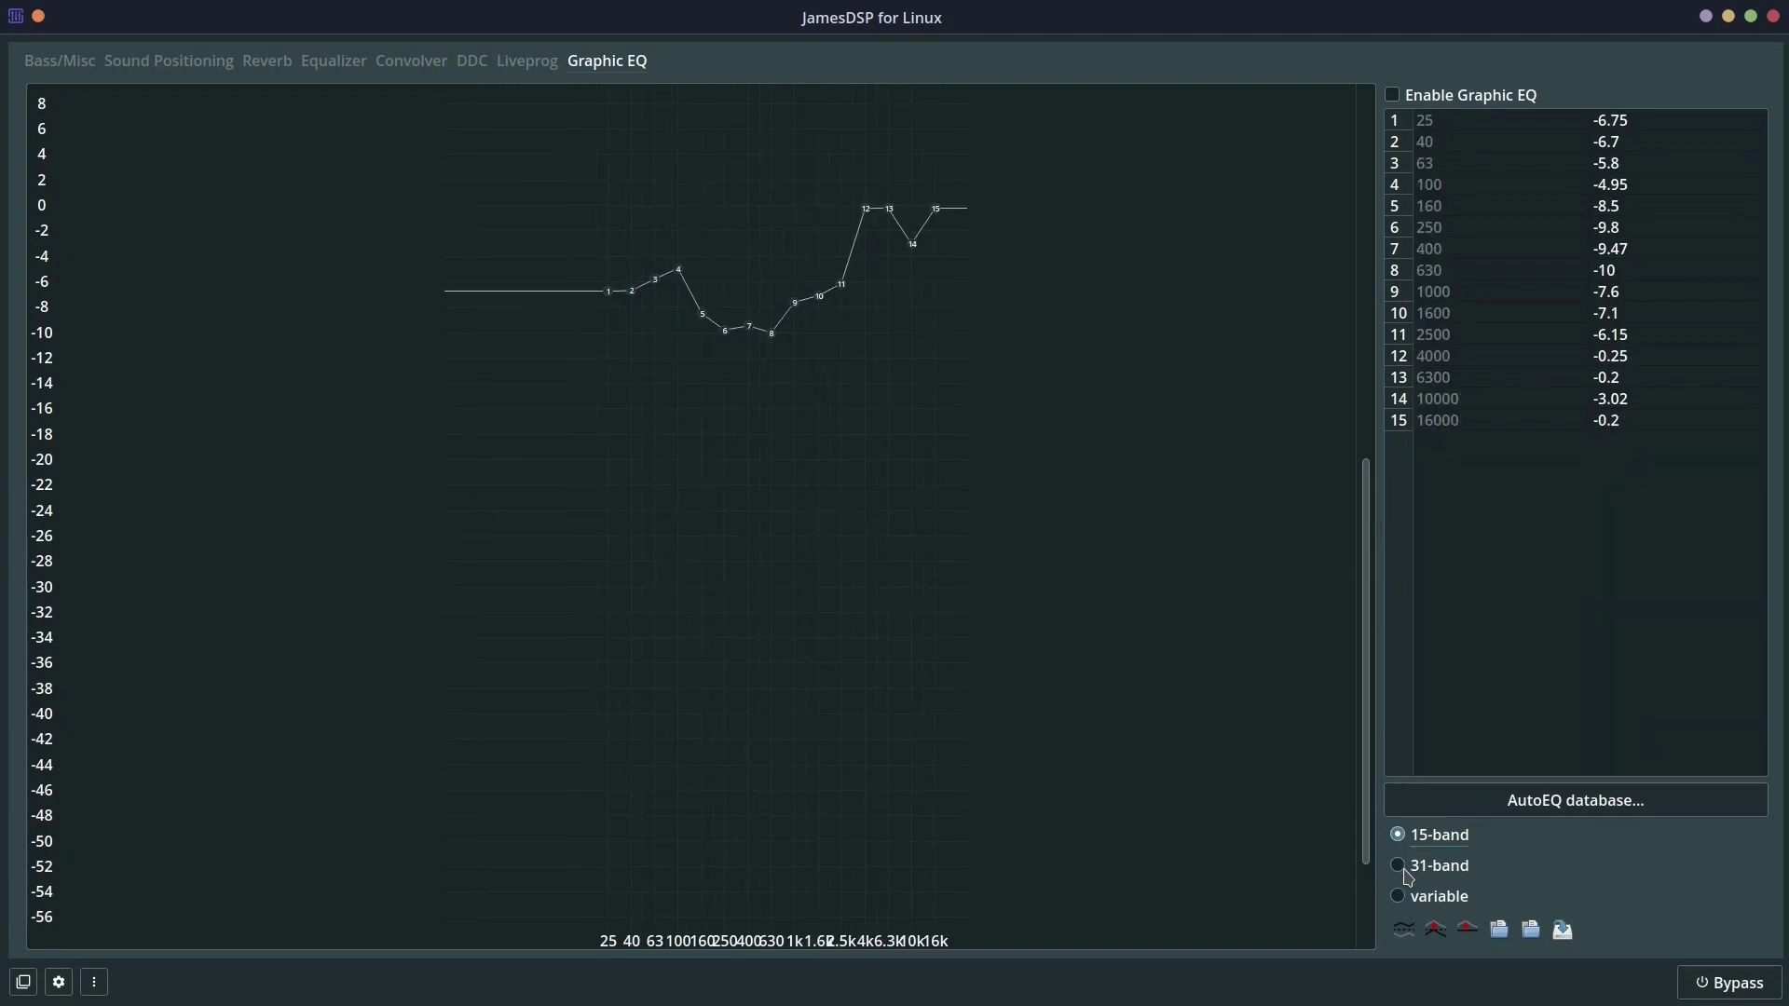
# Load the 1MORE Omthing Airfree 2 measurement from the AutoEQ database into the Graphic EQ.
pyautogui.click(1528, 815)
pyautogui.scroll(-5, 615, 555)
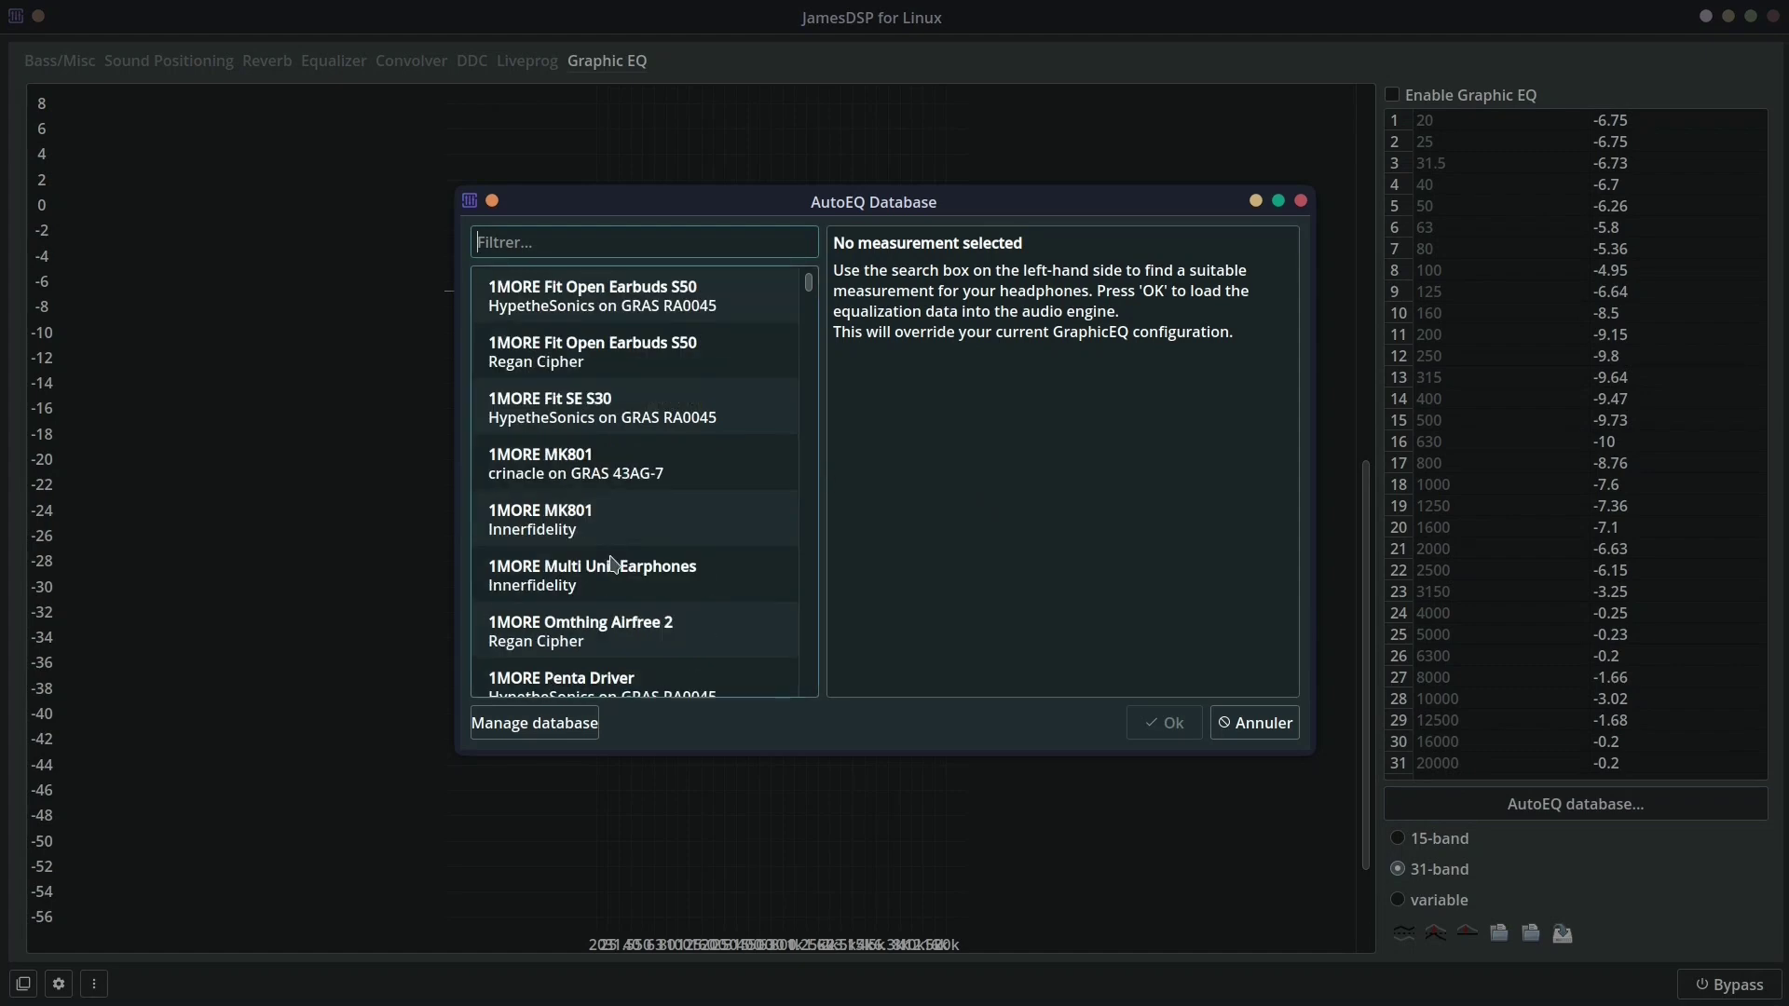
pyautogui.click(604, 587)
pyautogui.click(611, 643)
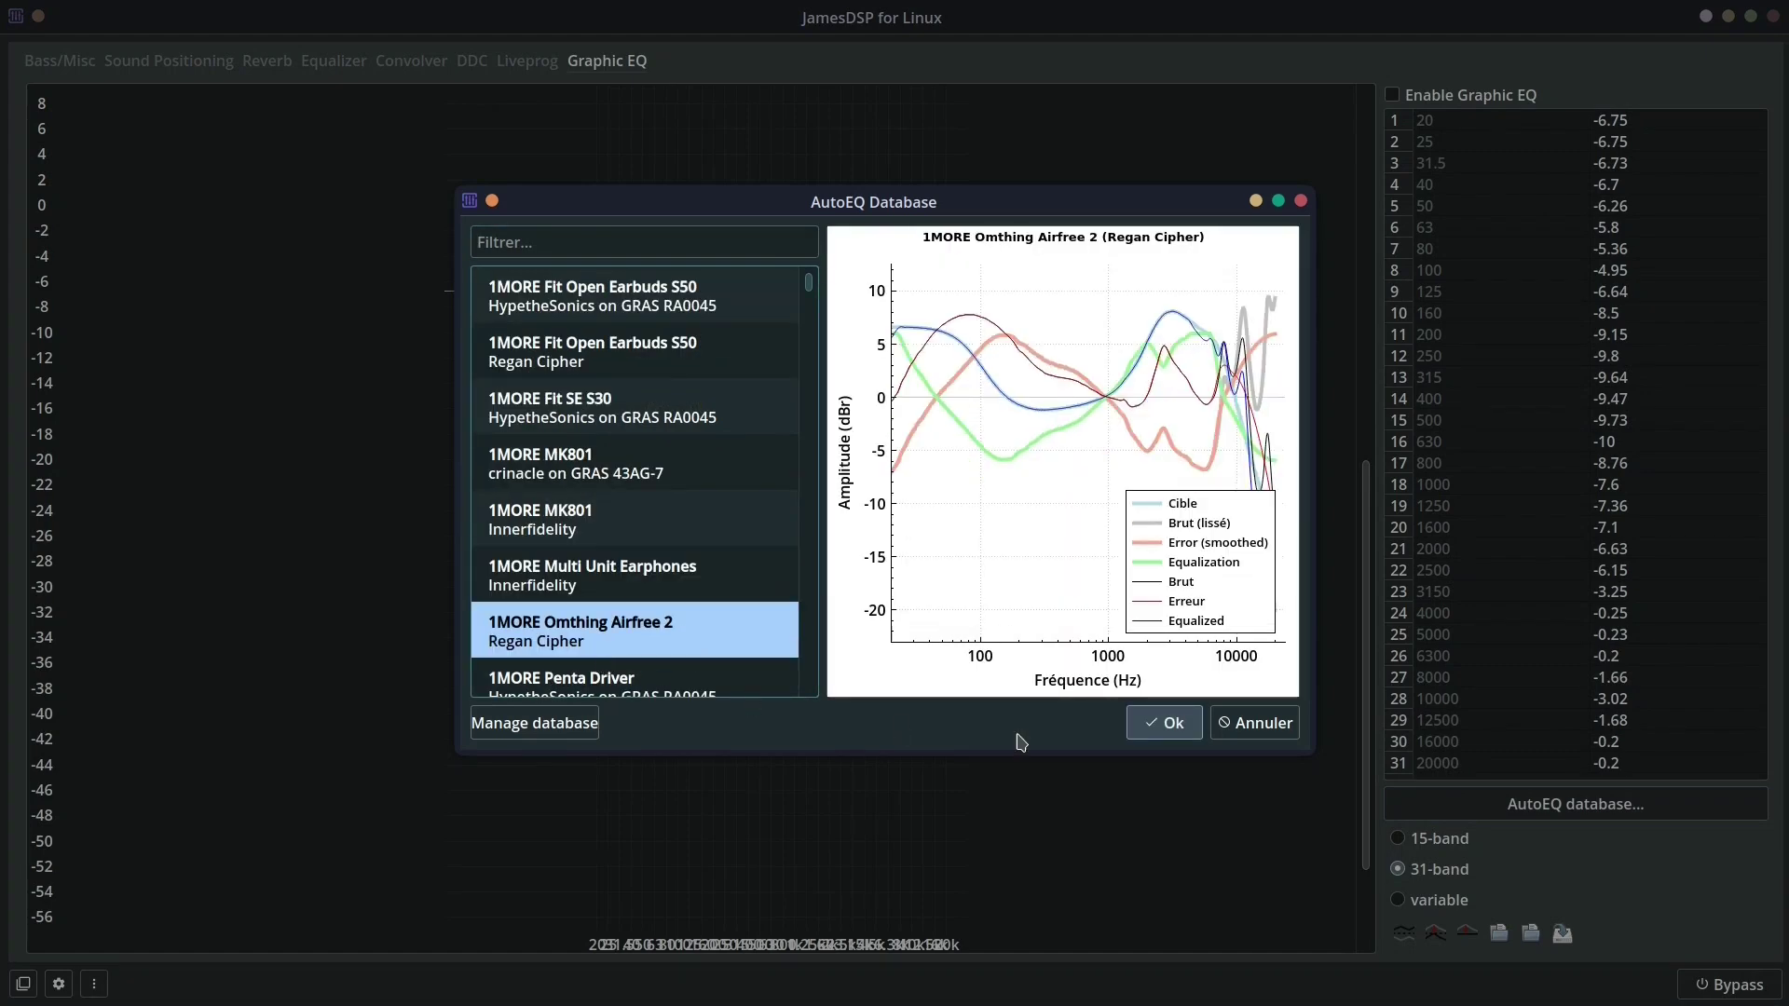
pyautogui.click(1164, 723)
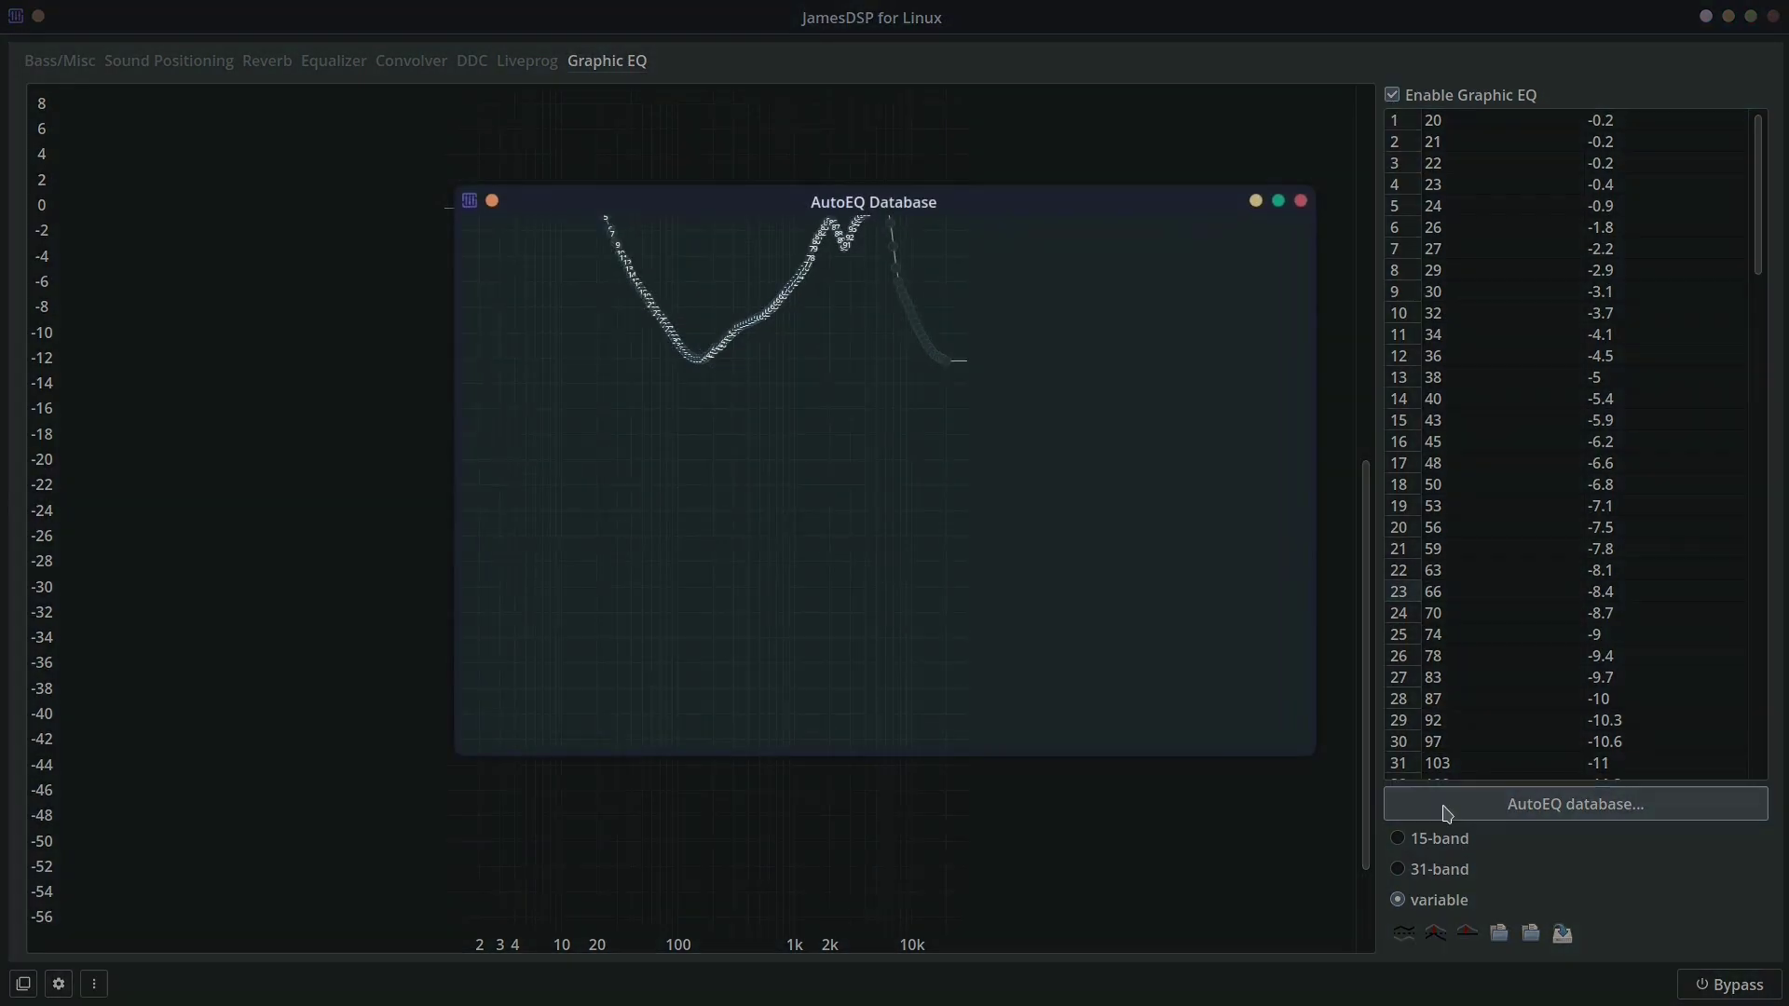
# Load the 1Custom SA05 measurement from the AutoEQ database, and replace it with 64 Audio N8 (m15 Apex module).
pyautogui.click(559, 406)
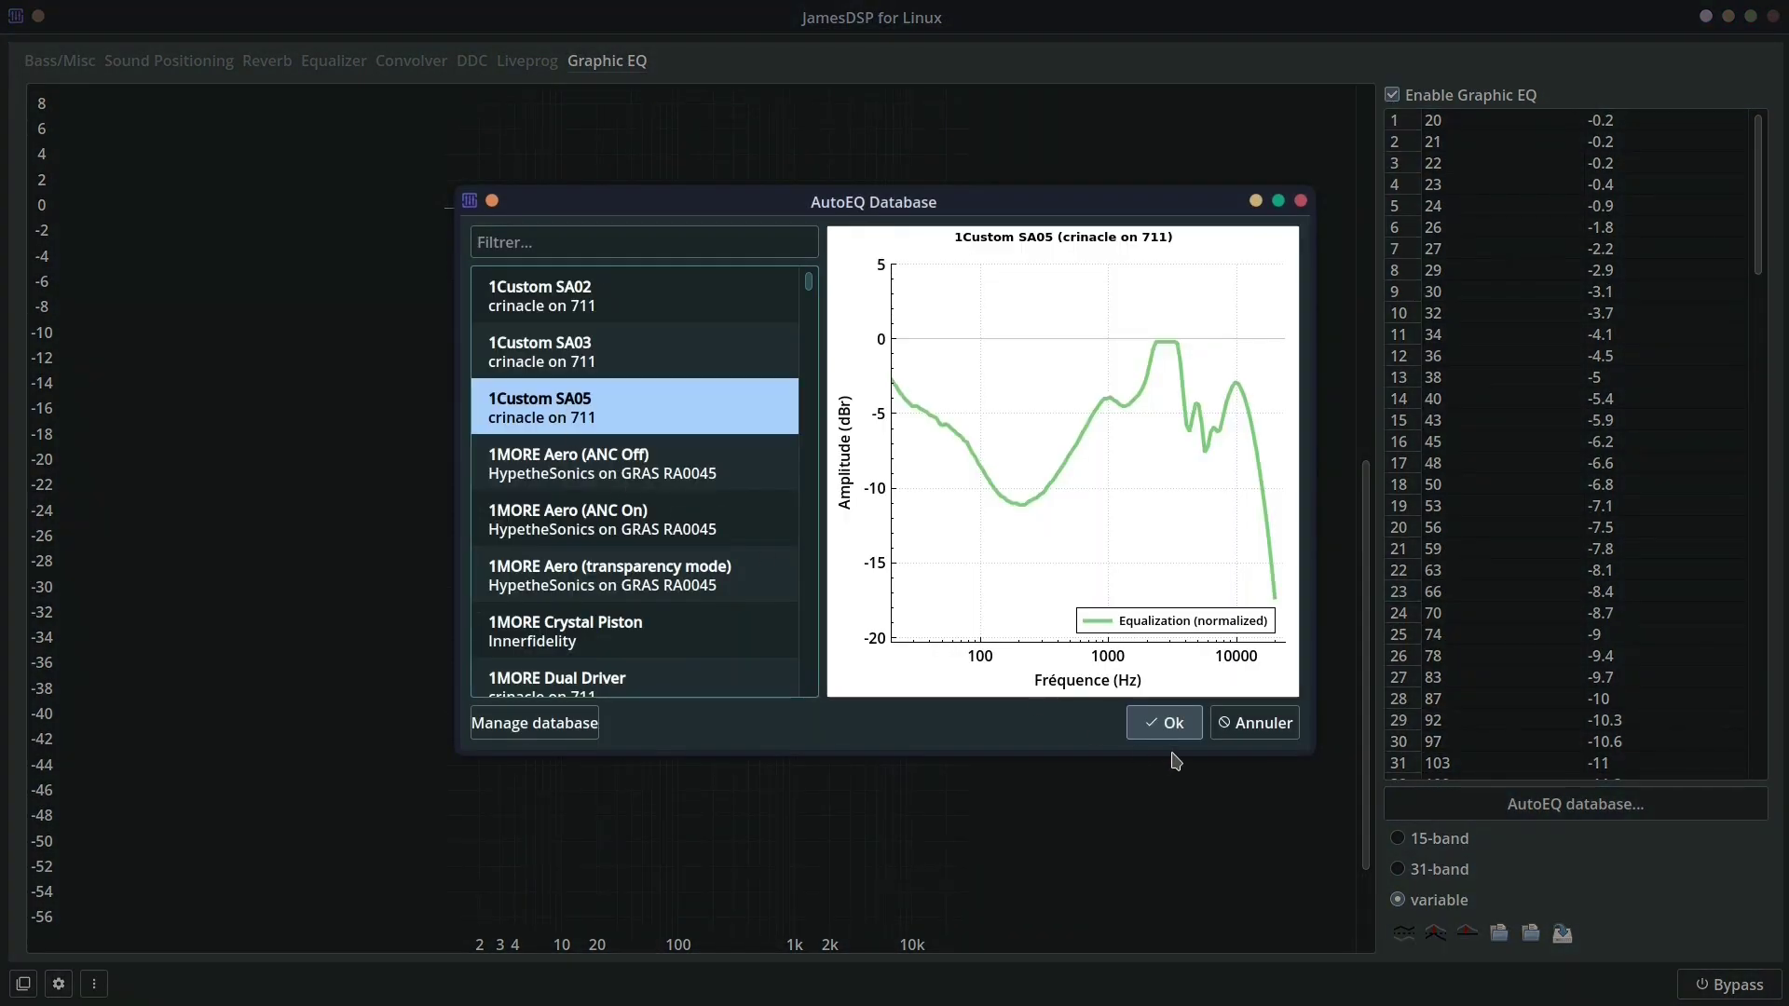
pyautogui.click(1167, 724)
pyautogui.click(1574, 807)
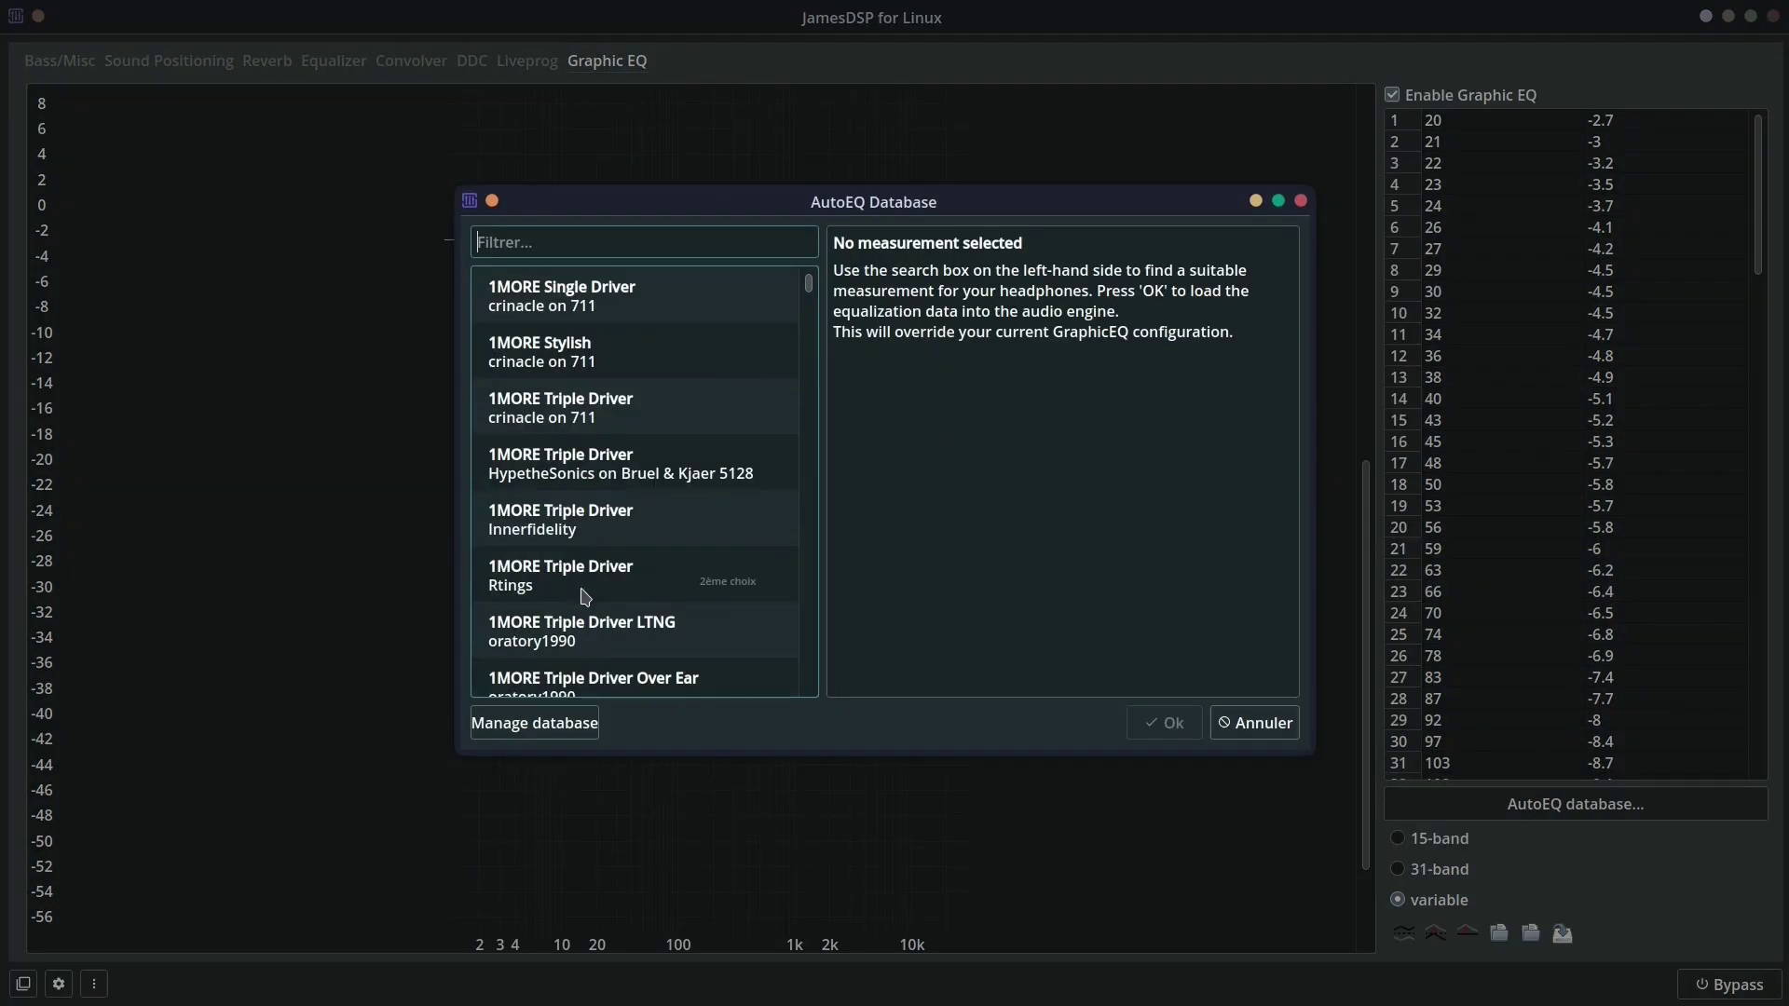
pyautogui.click(585, 622)
pyautogui.scroll(-5, 578, 615)
pyautogui.click(537, 633)
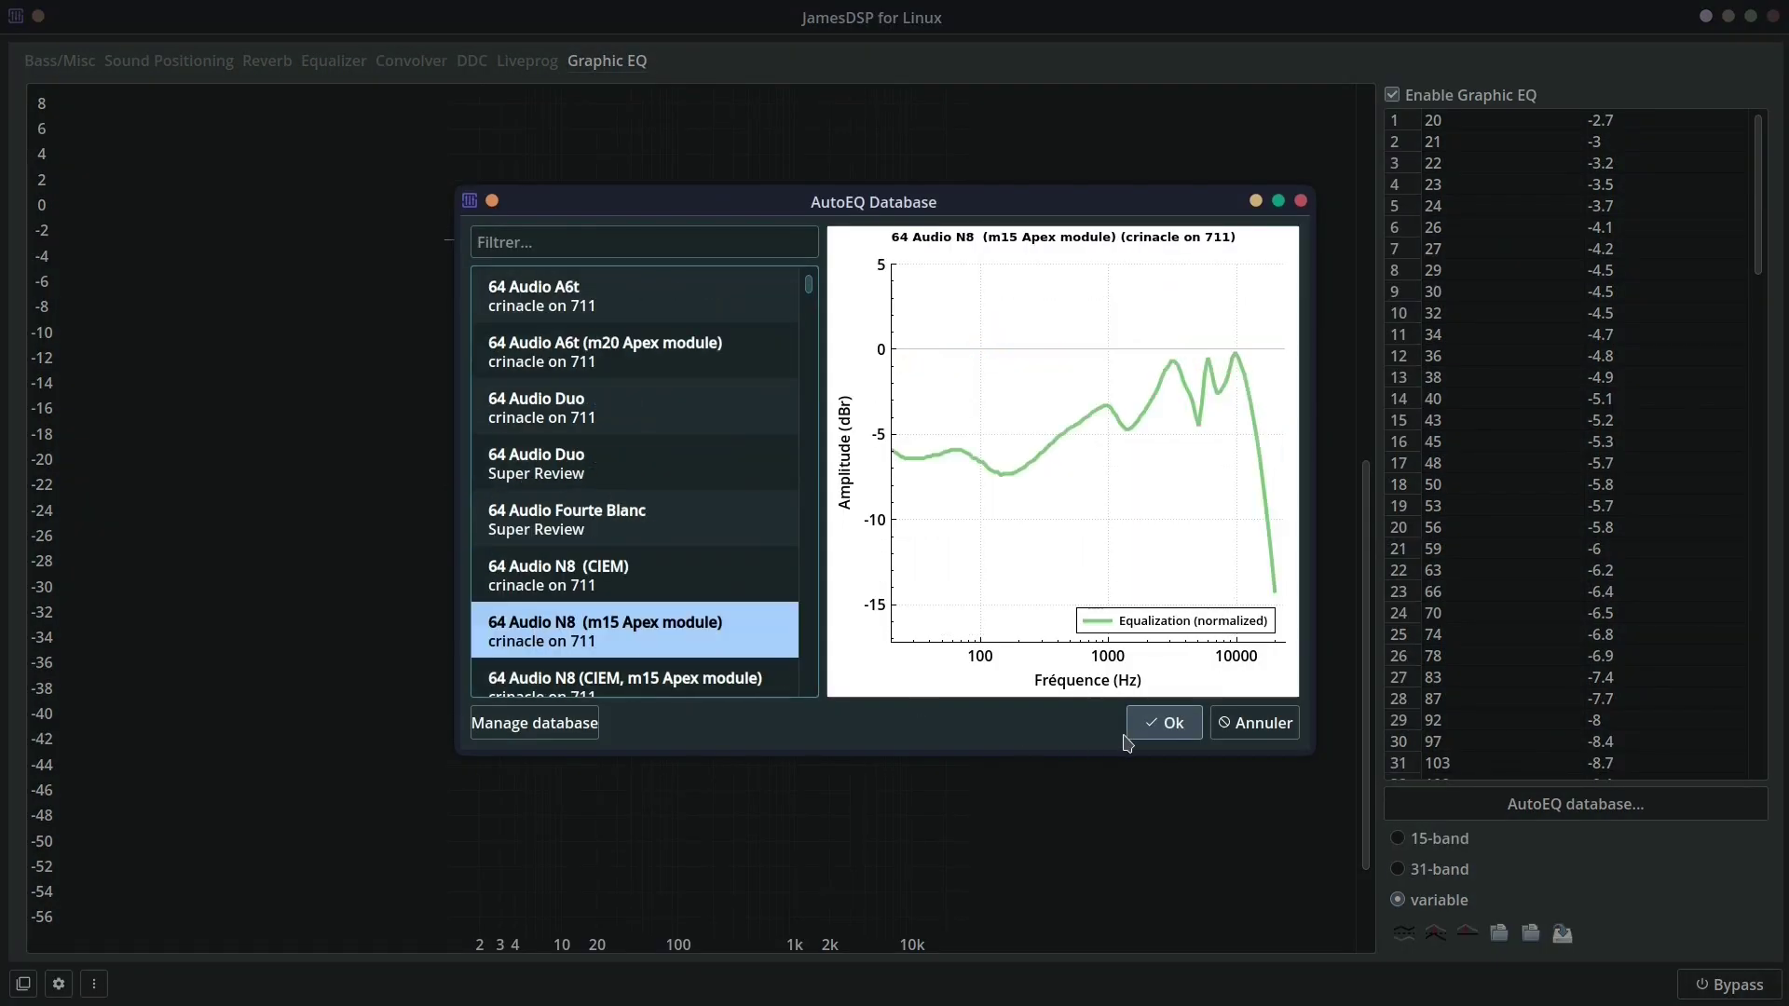
pyautogui.click(1166, 724)
# Disable the Graphic EQ and enable the regular Equalizer with its Clear preset.
pyautogui.click(1403, 97)
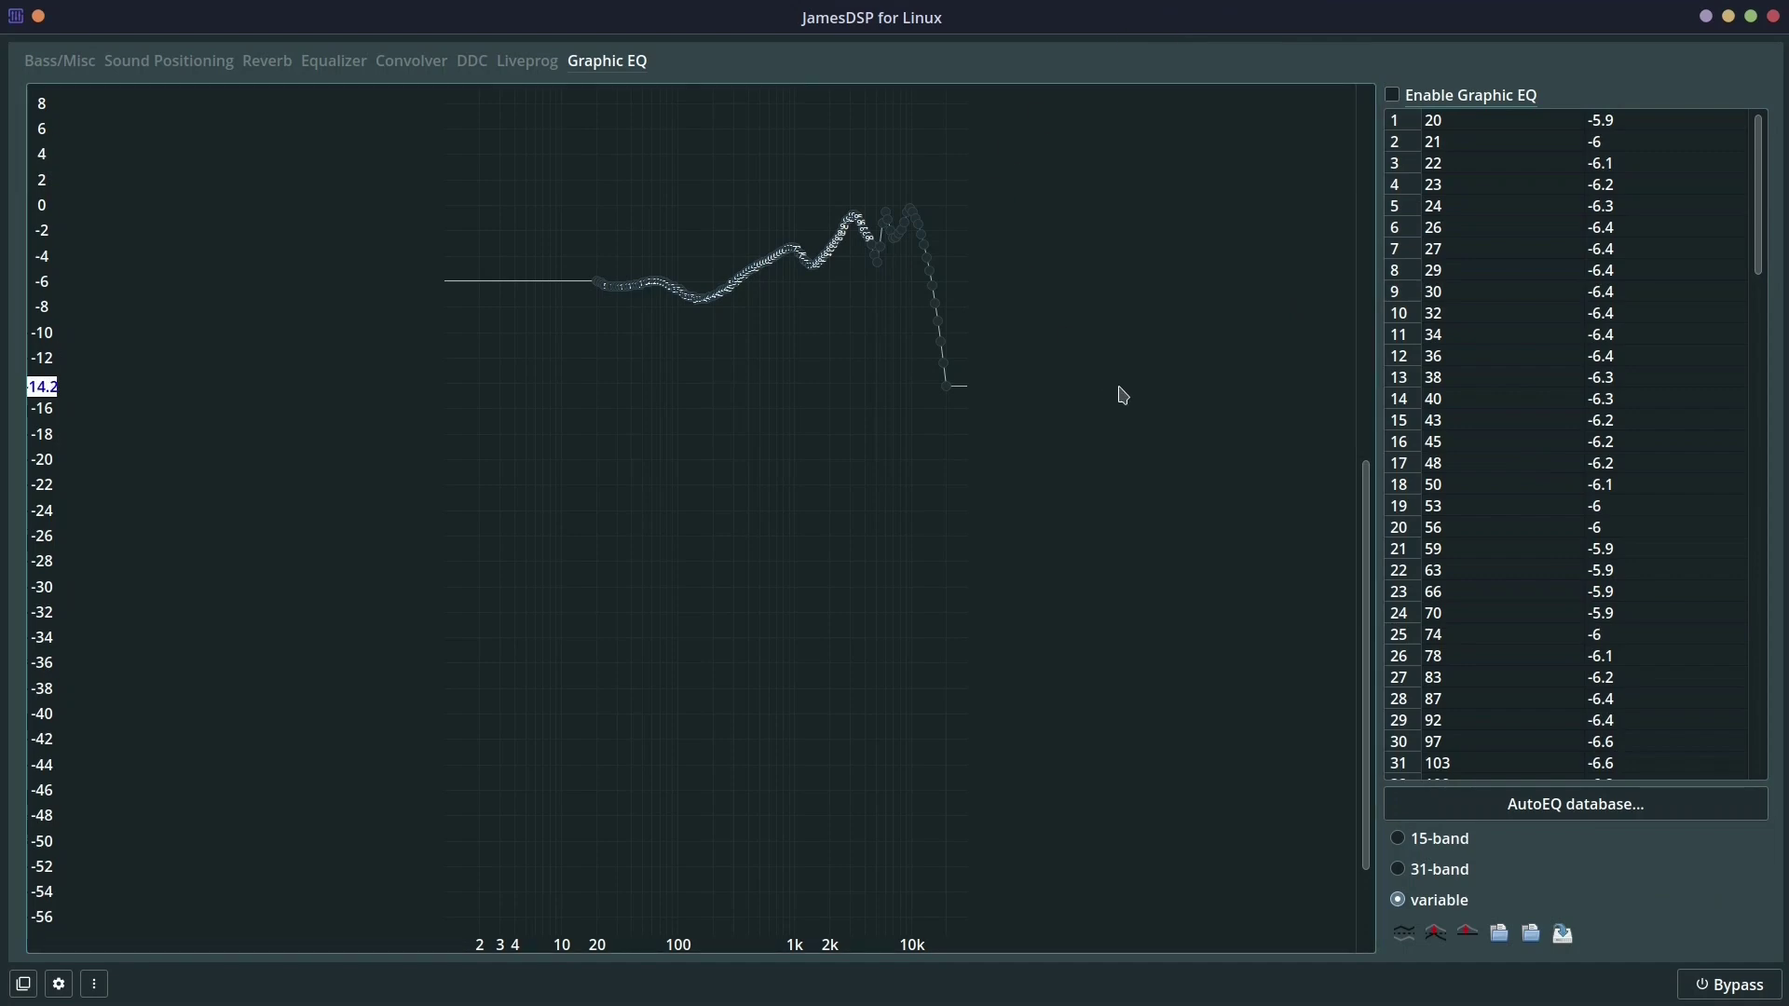
pyautogui.click(534, 65)
pyautogui.click(339, 69)
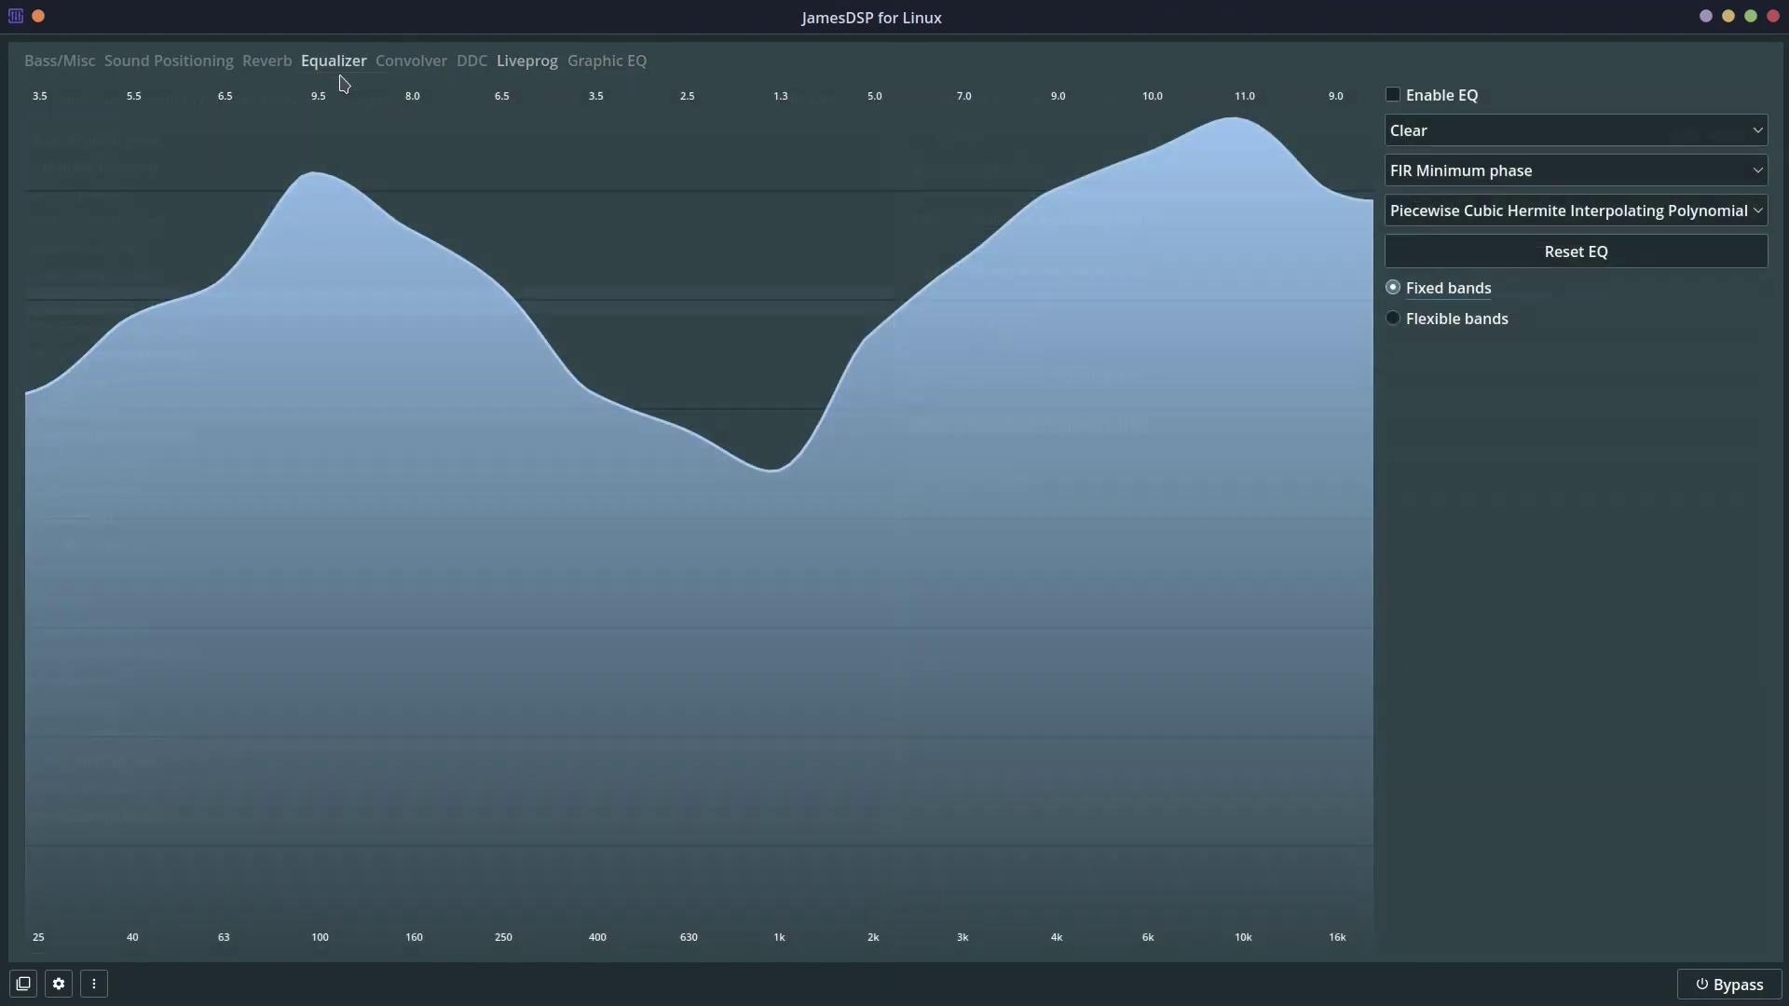
pyautogui.click(1420, 99)
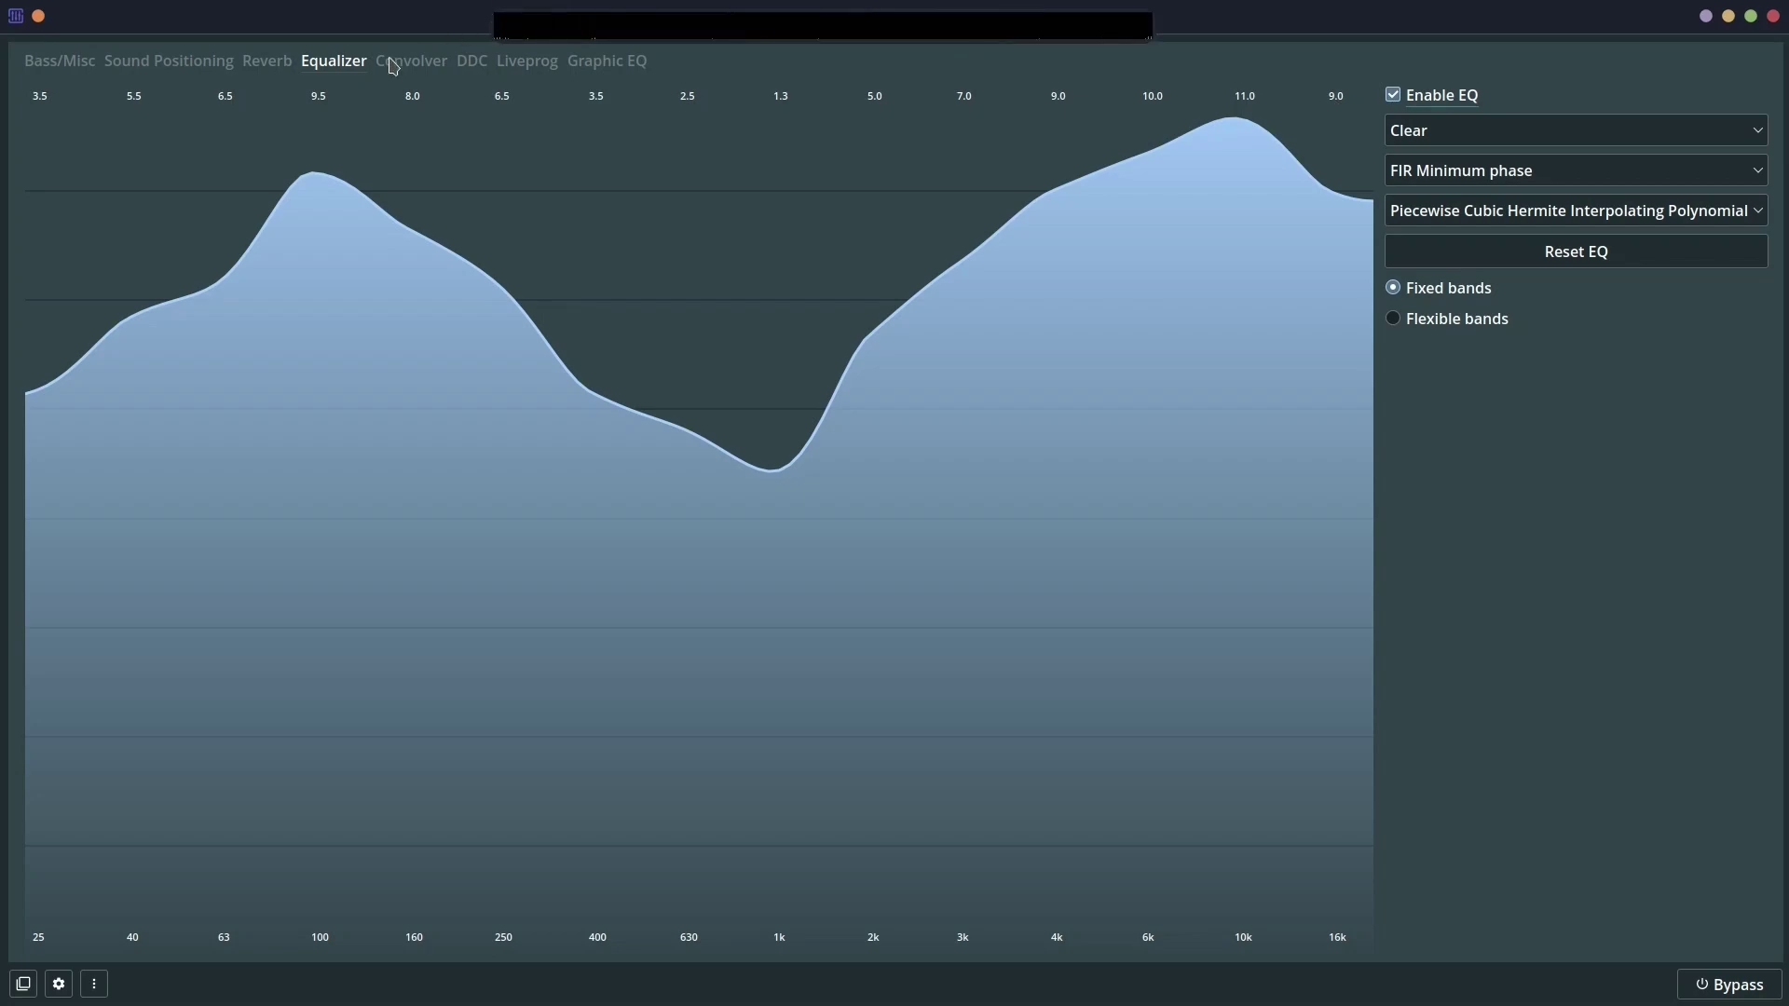
# Check the Graphic EQ, Liveprog, DDC, Convolver and Equalizer settings in turn.
pyautogui.click(634, 66)
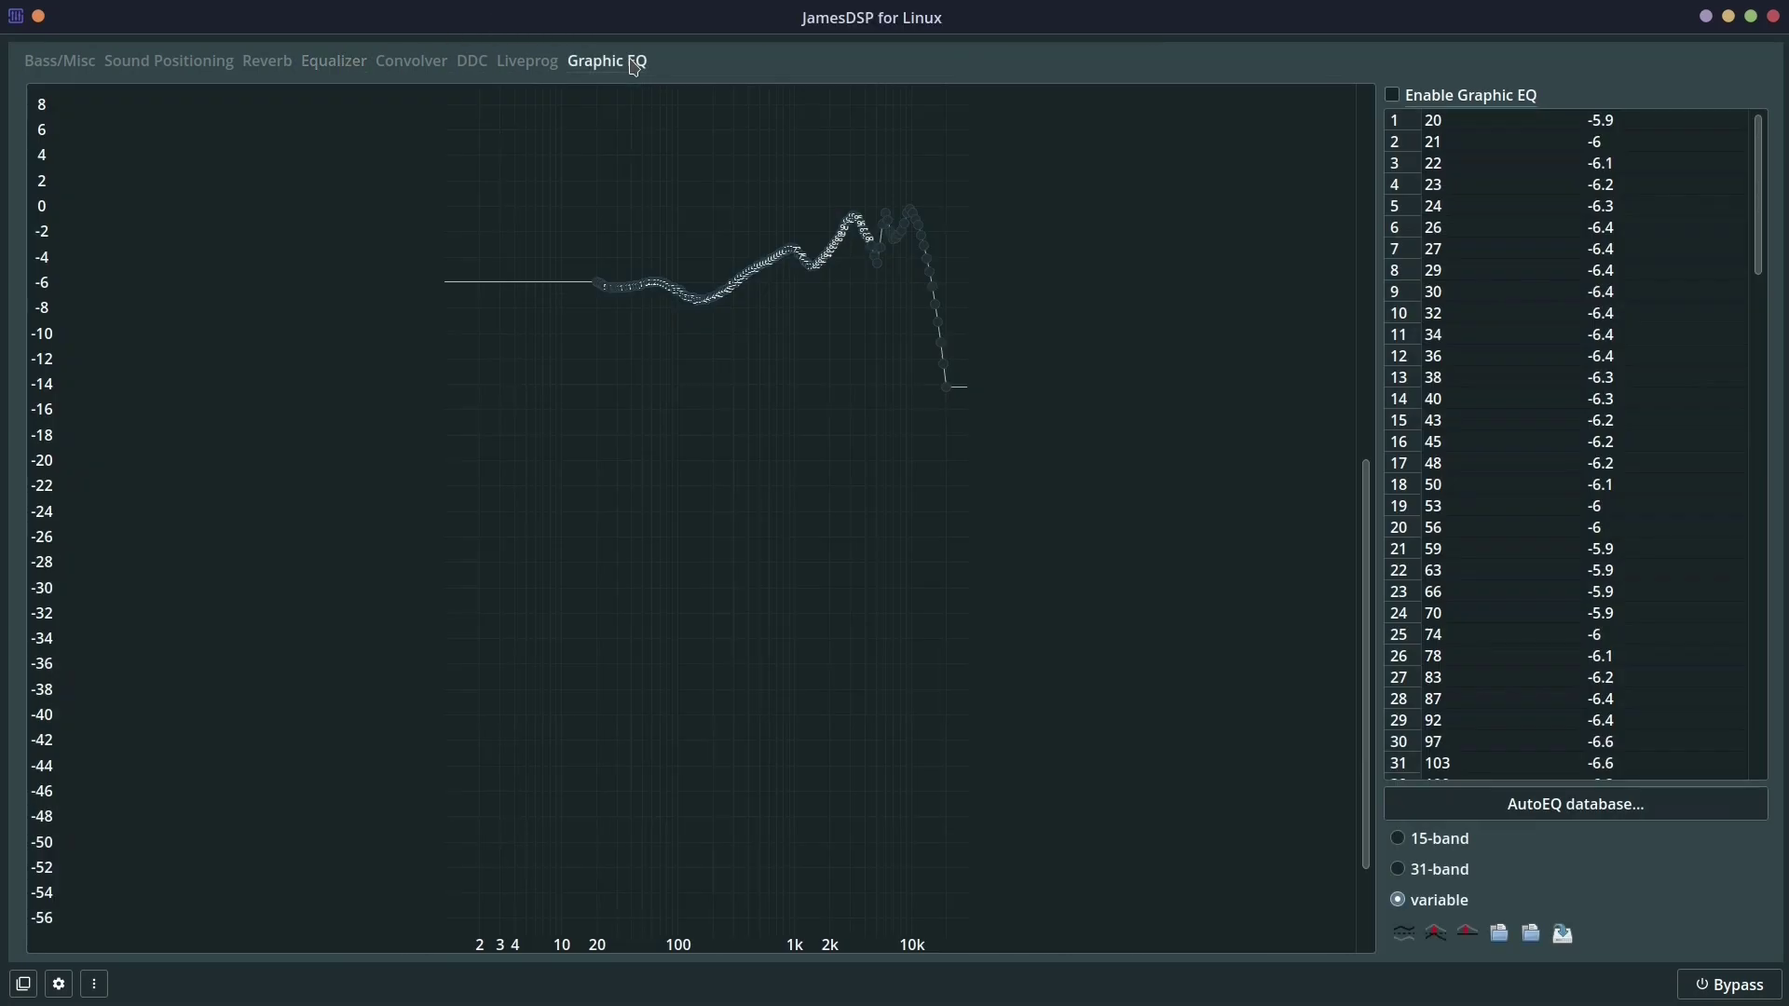
pyautogui.click(551, 71)
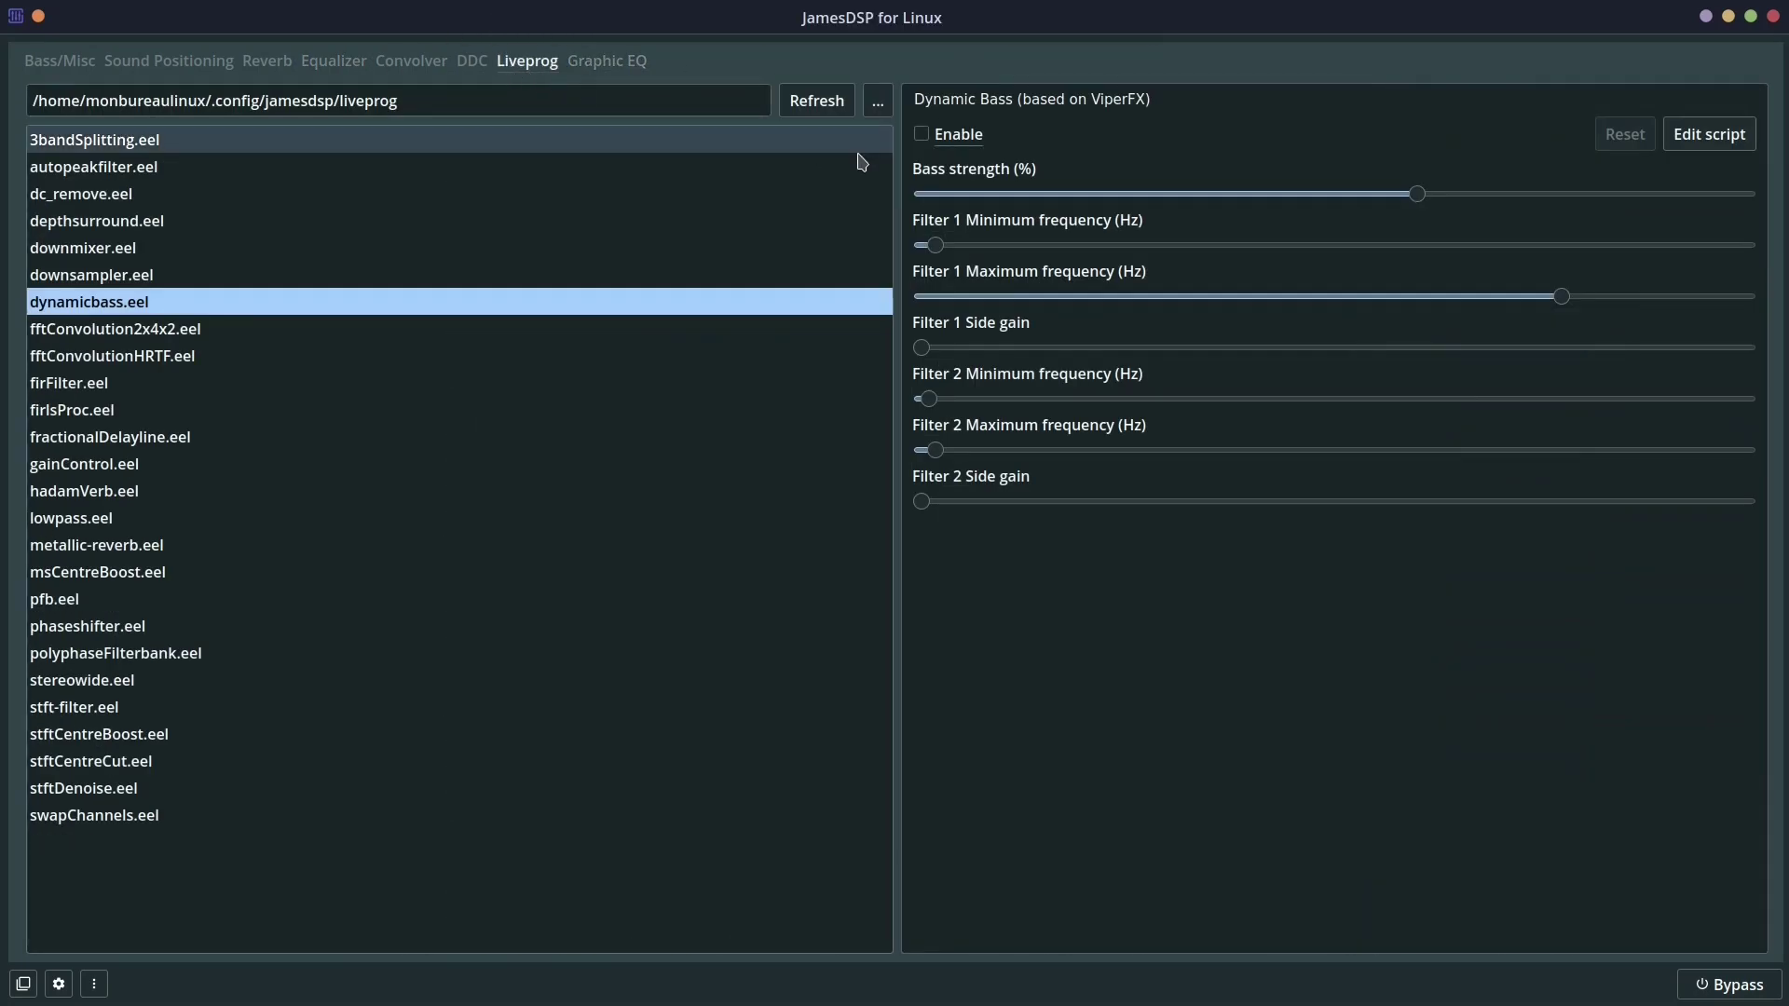
pyautogui.click(469, 63)
pyautogui.click(416, 65)
pyautogui.click(361, 61)
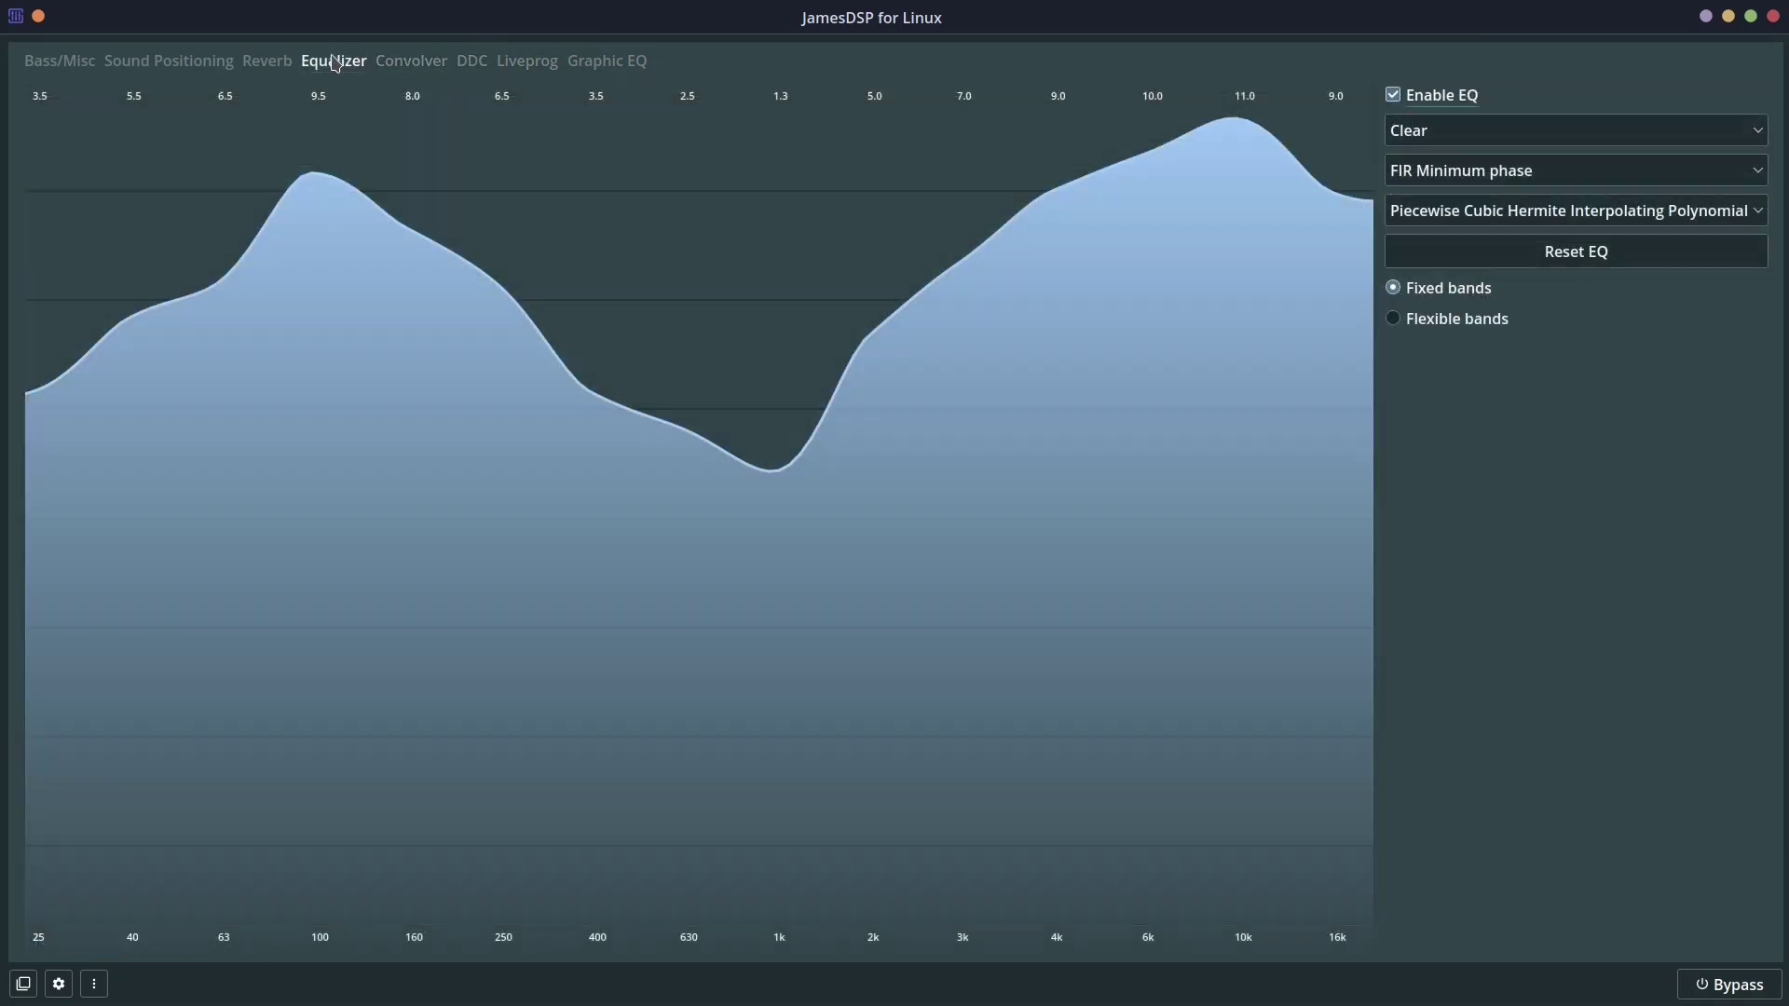
# Enable reverberation and apply the Small hall 1 reverb preset.
pyautogui.click(266, 63)
pyautogui.click(82, 102)
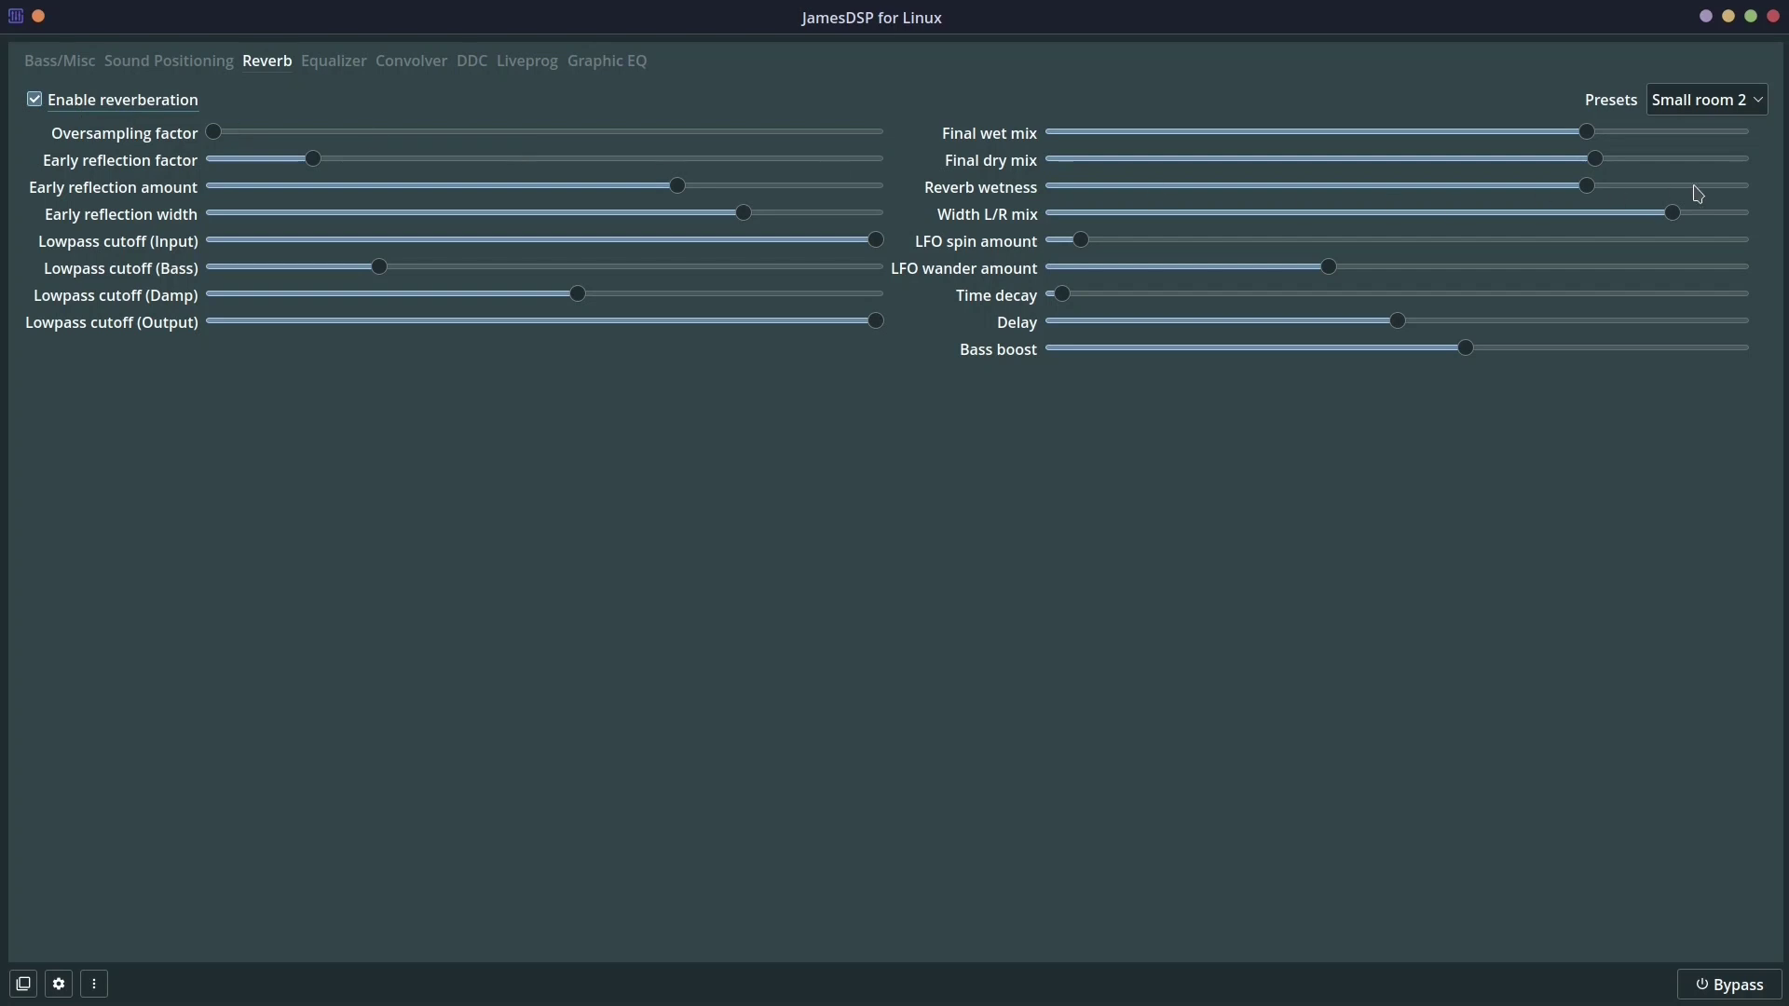
pyautogui.click(1738, 103)
pyautogui.click(1717, 186)
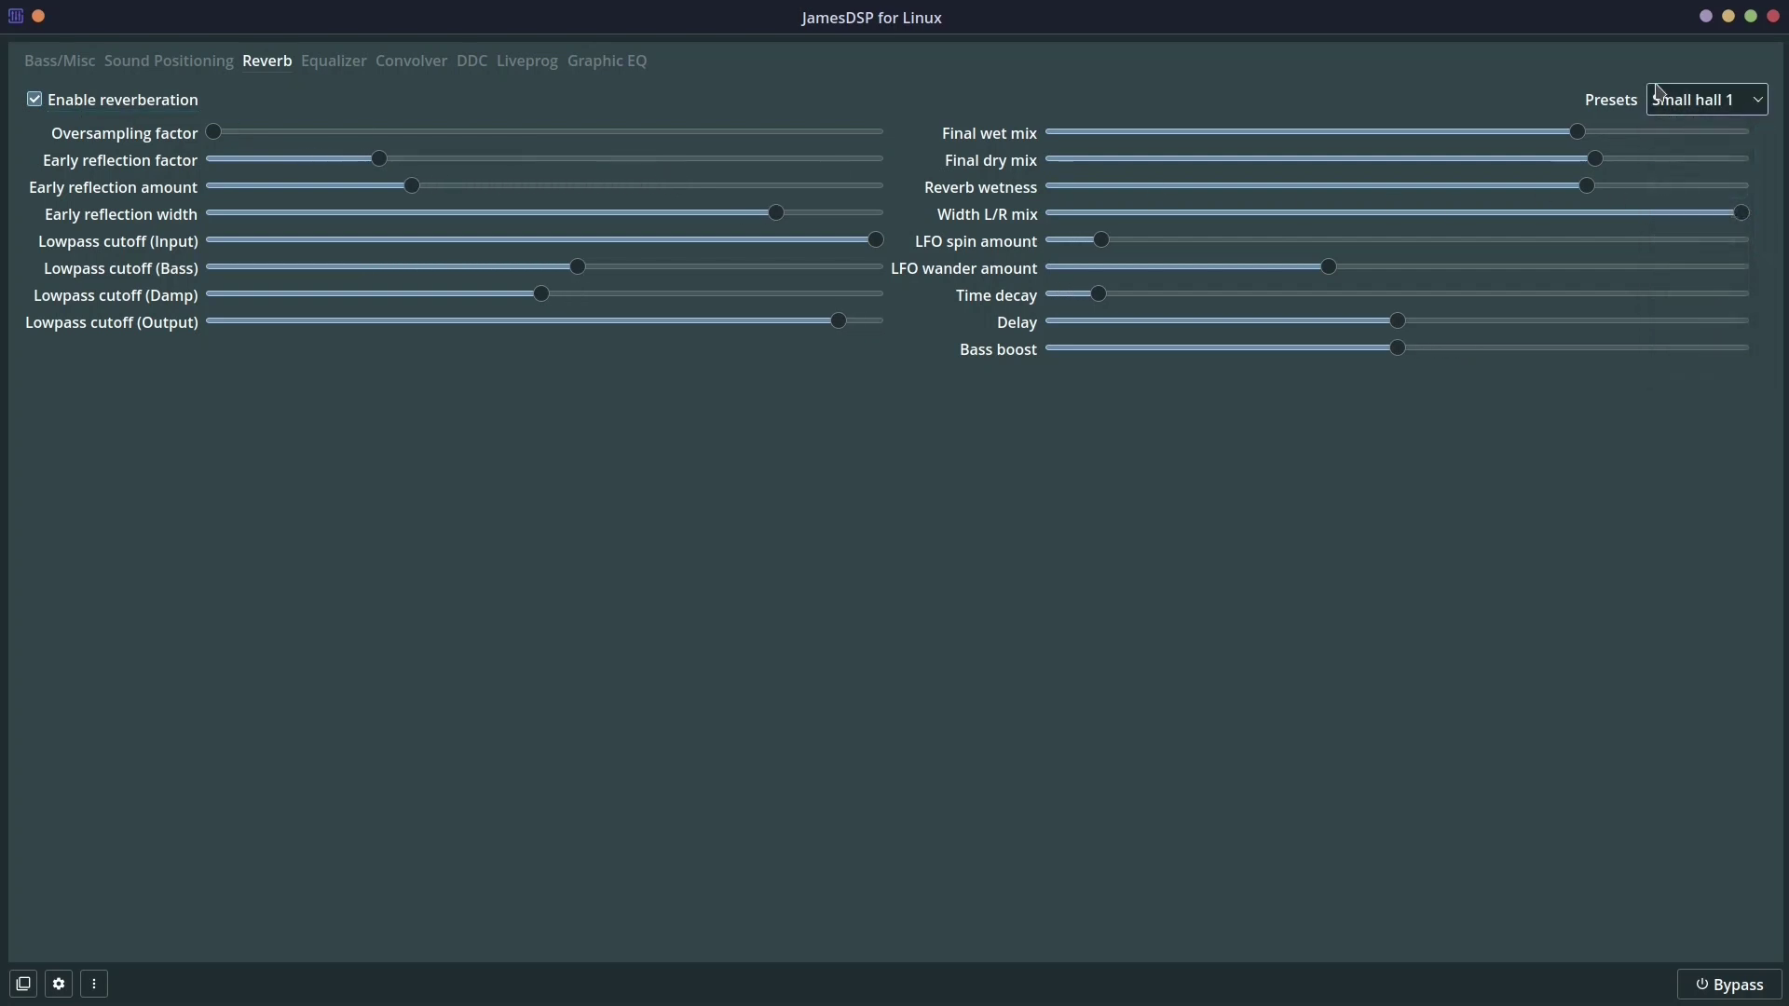
# Restore the JamesDSP window to normal size, move it aside, and pause the track in VLC.
pyautogui.click(1752, 21)
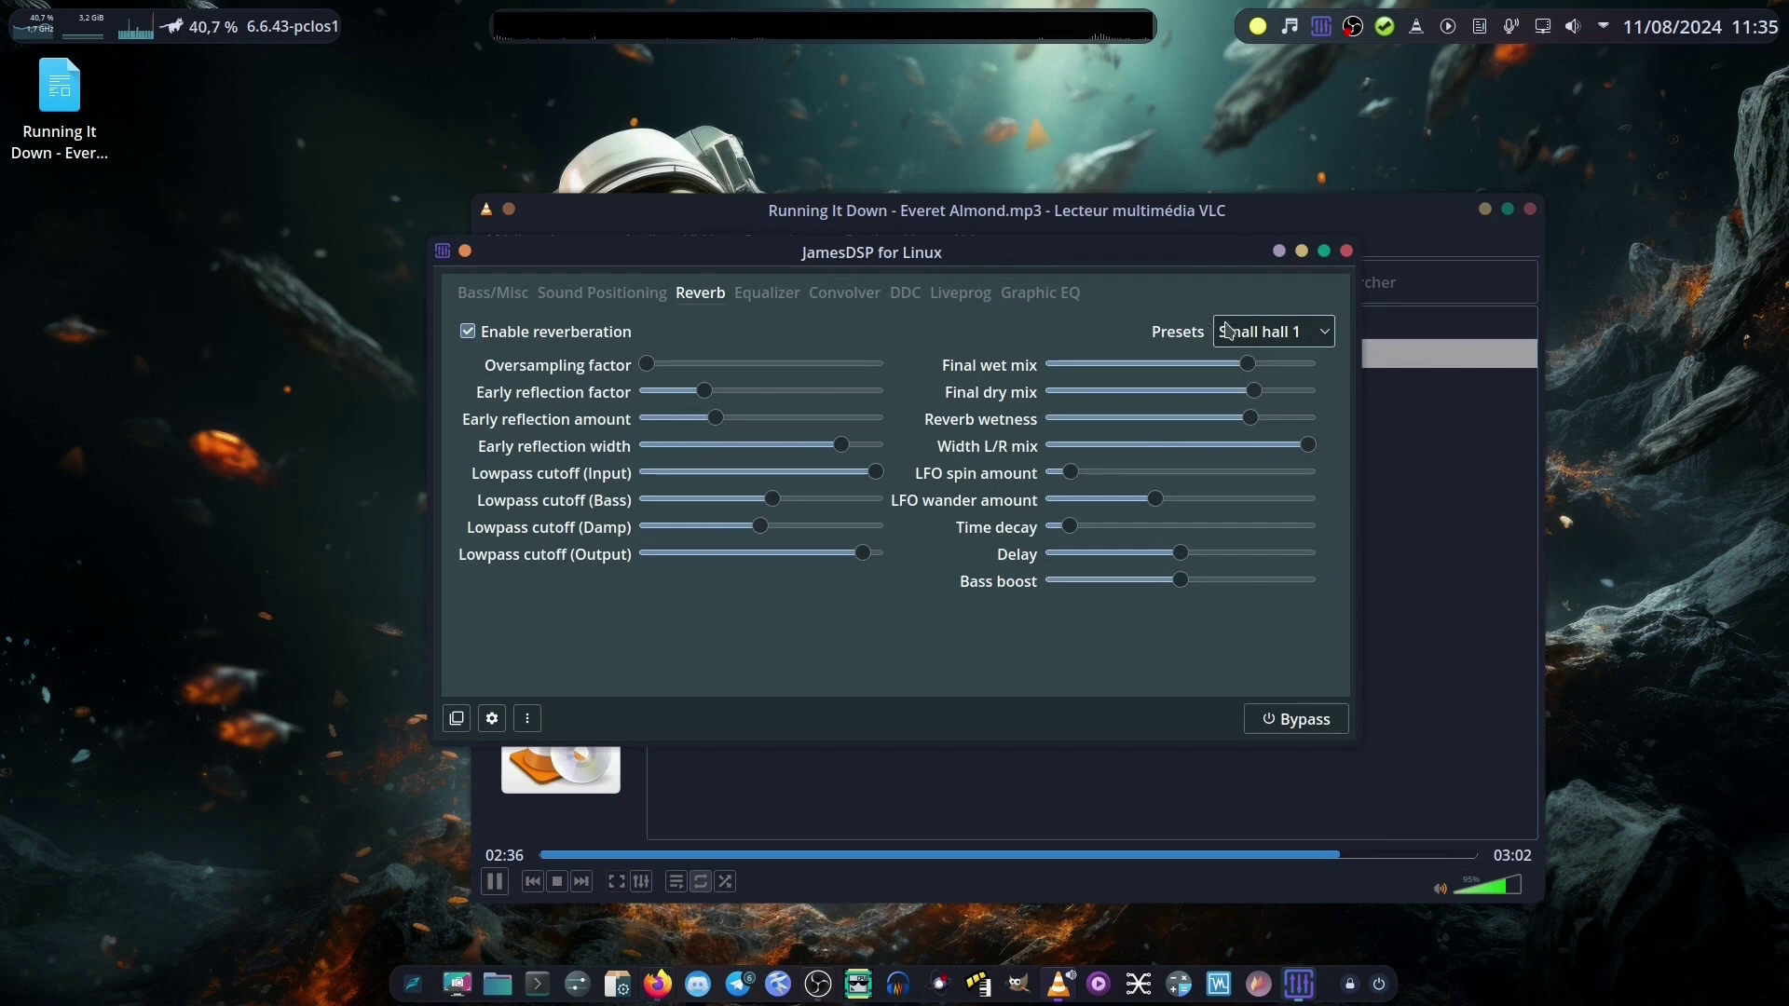
pyautogui.moveTo(1048, 244); pyautogui.dragTo(766, 128)
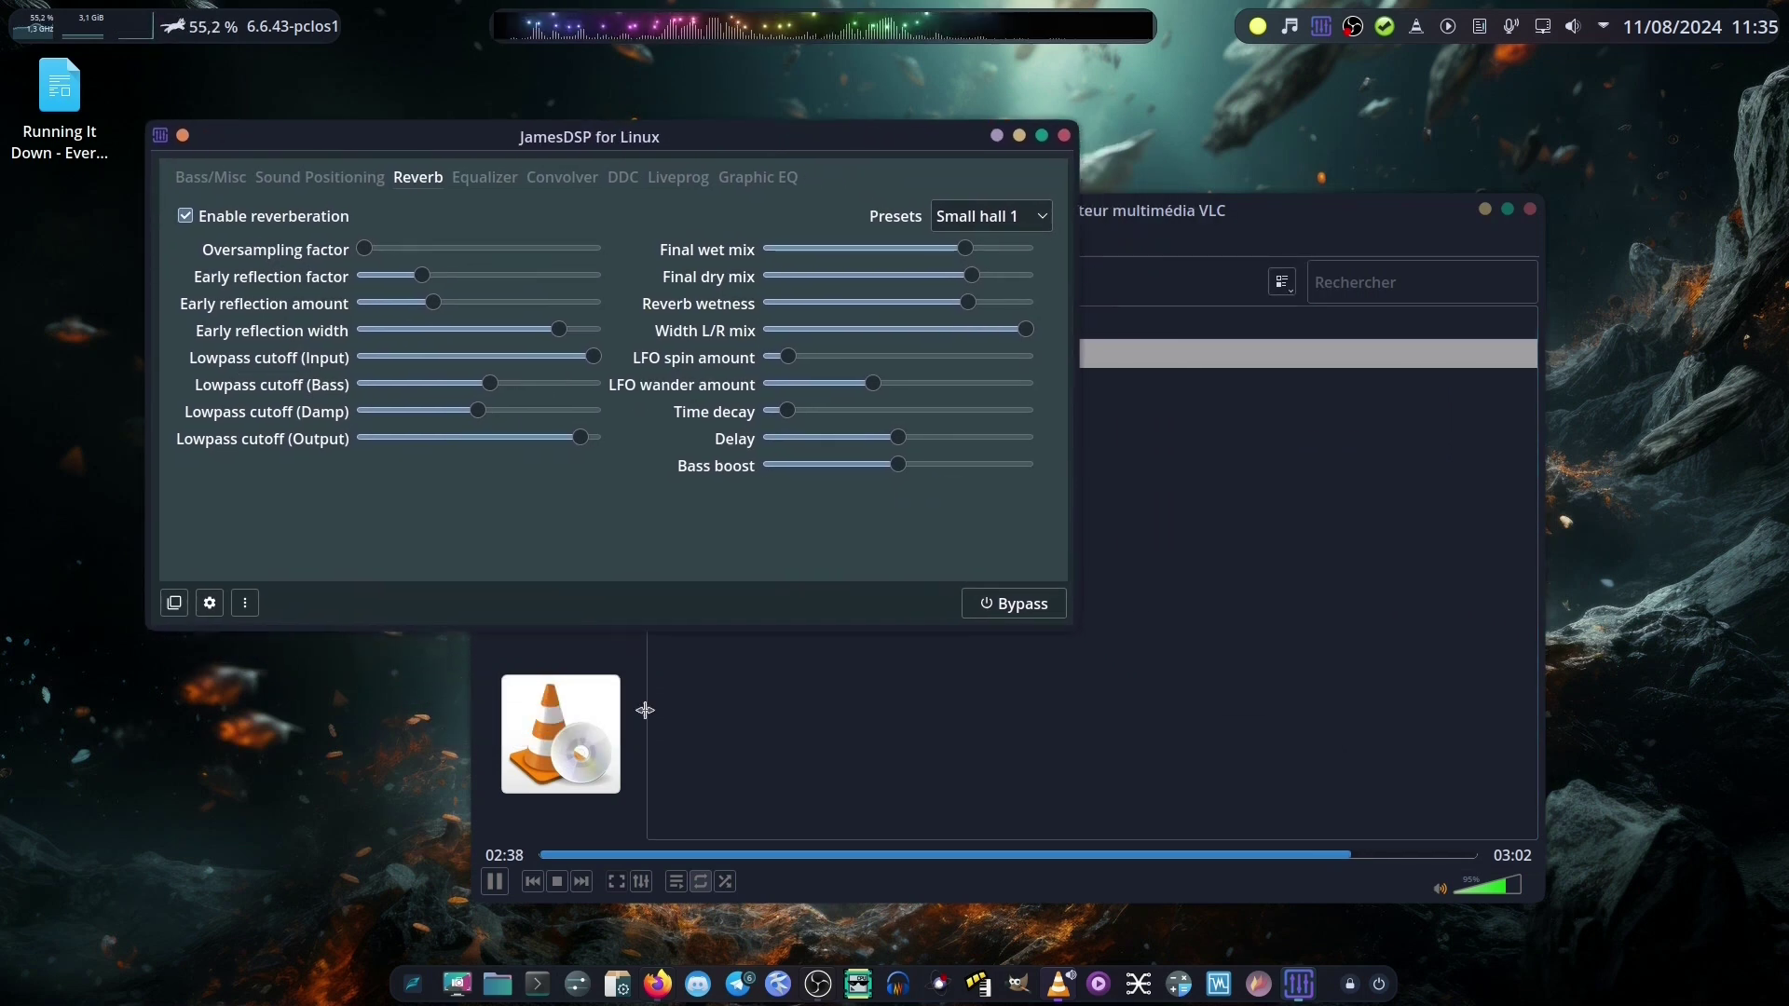
pyautogui.click(694, 666)
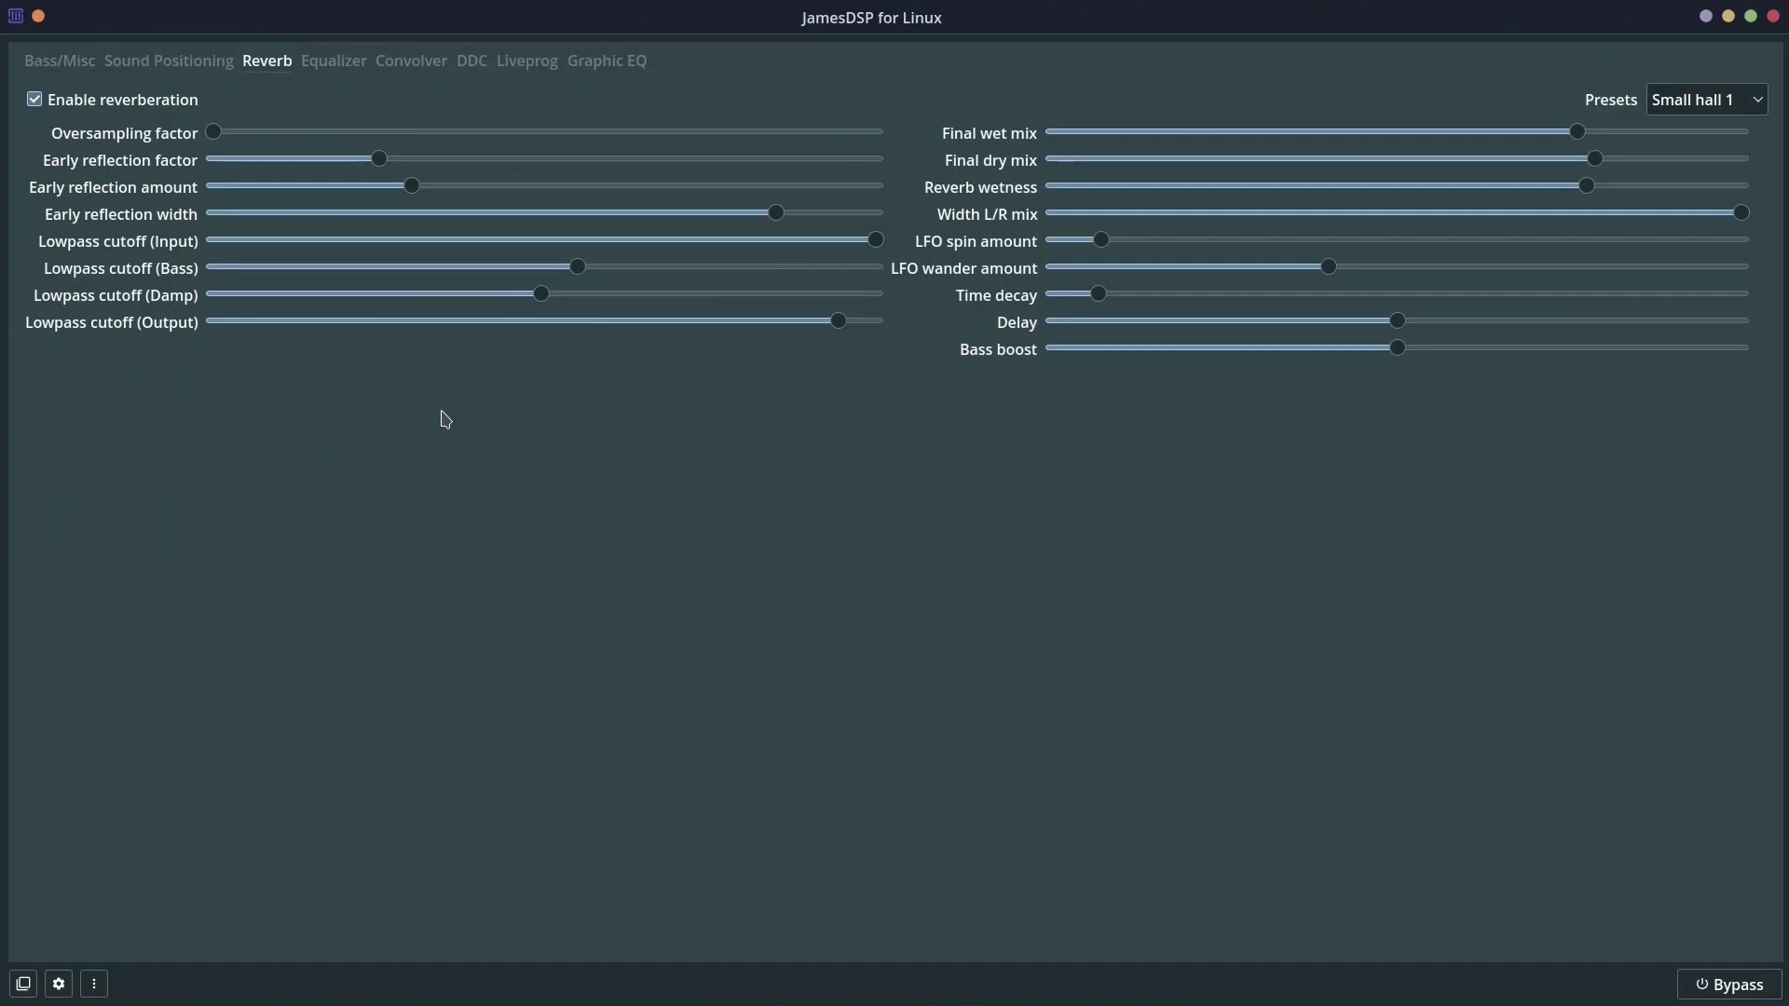
# Open the JamesDSP settings and examine the available interface themes.
pyautogui.click(61, 984)
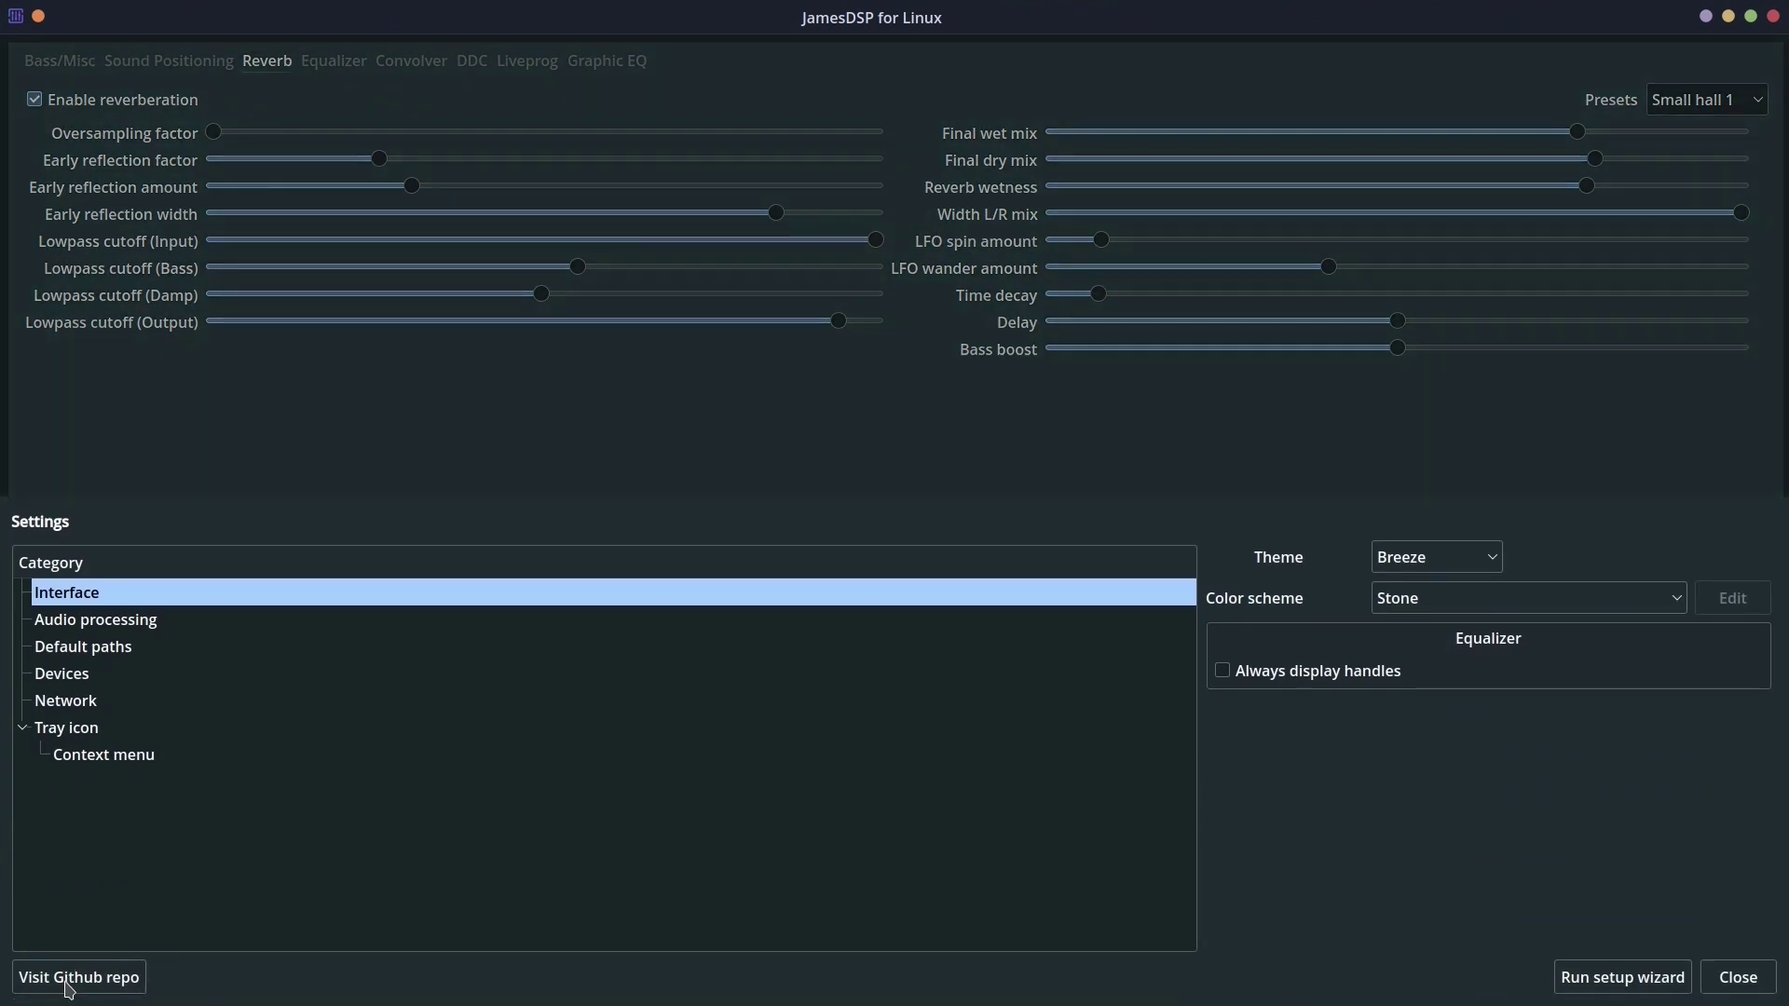
pyautogui.click(1472, 563)
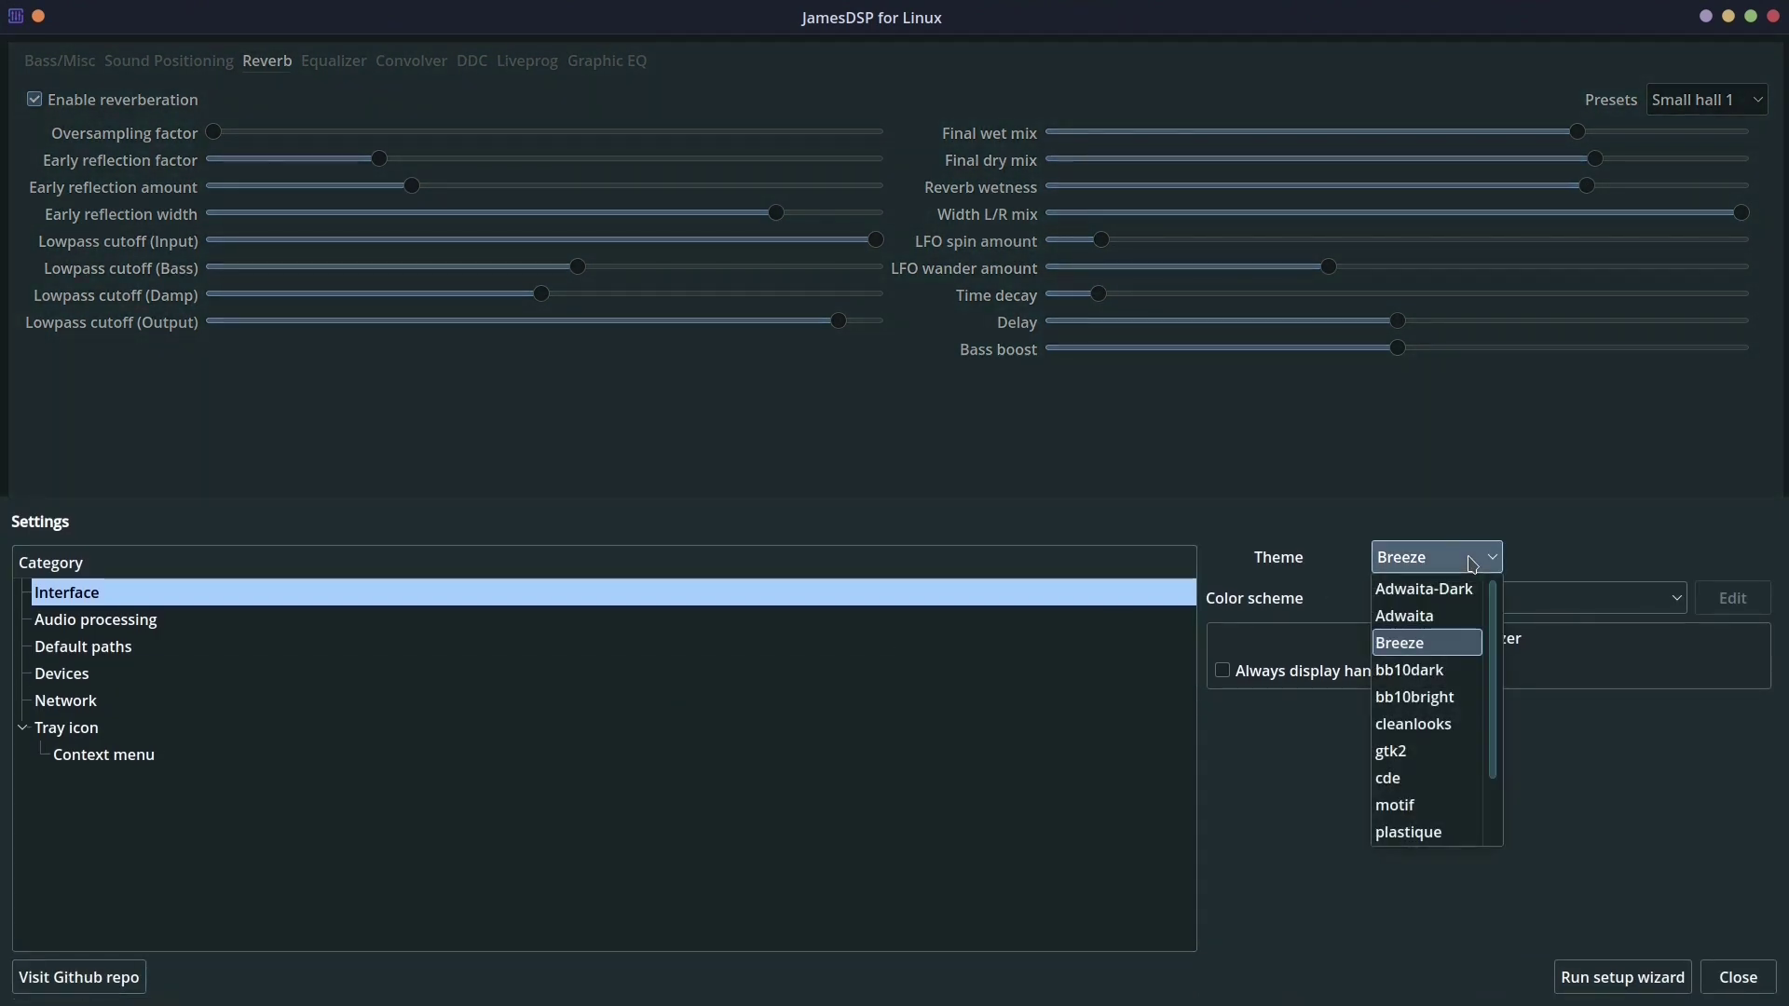
pyautogui.click(1472, 562)
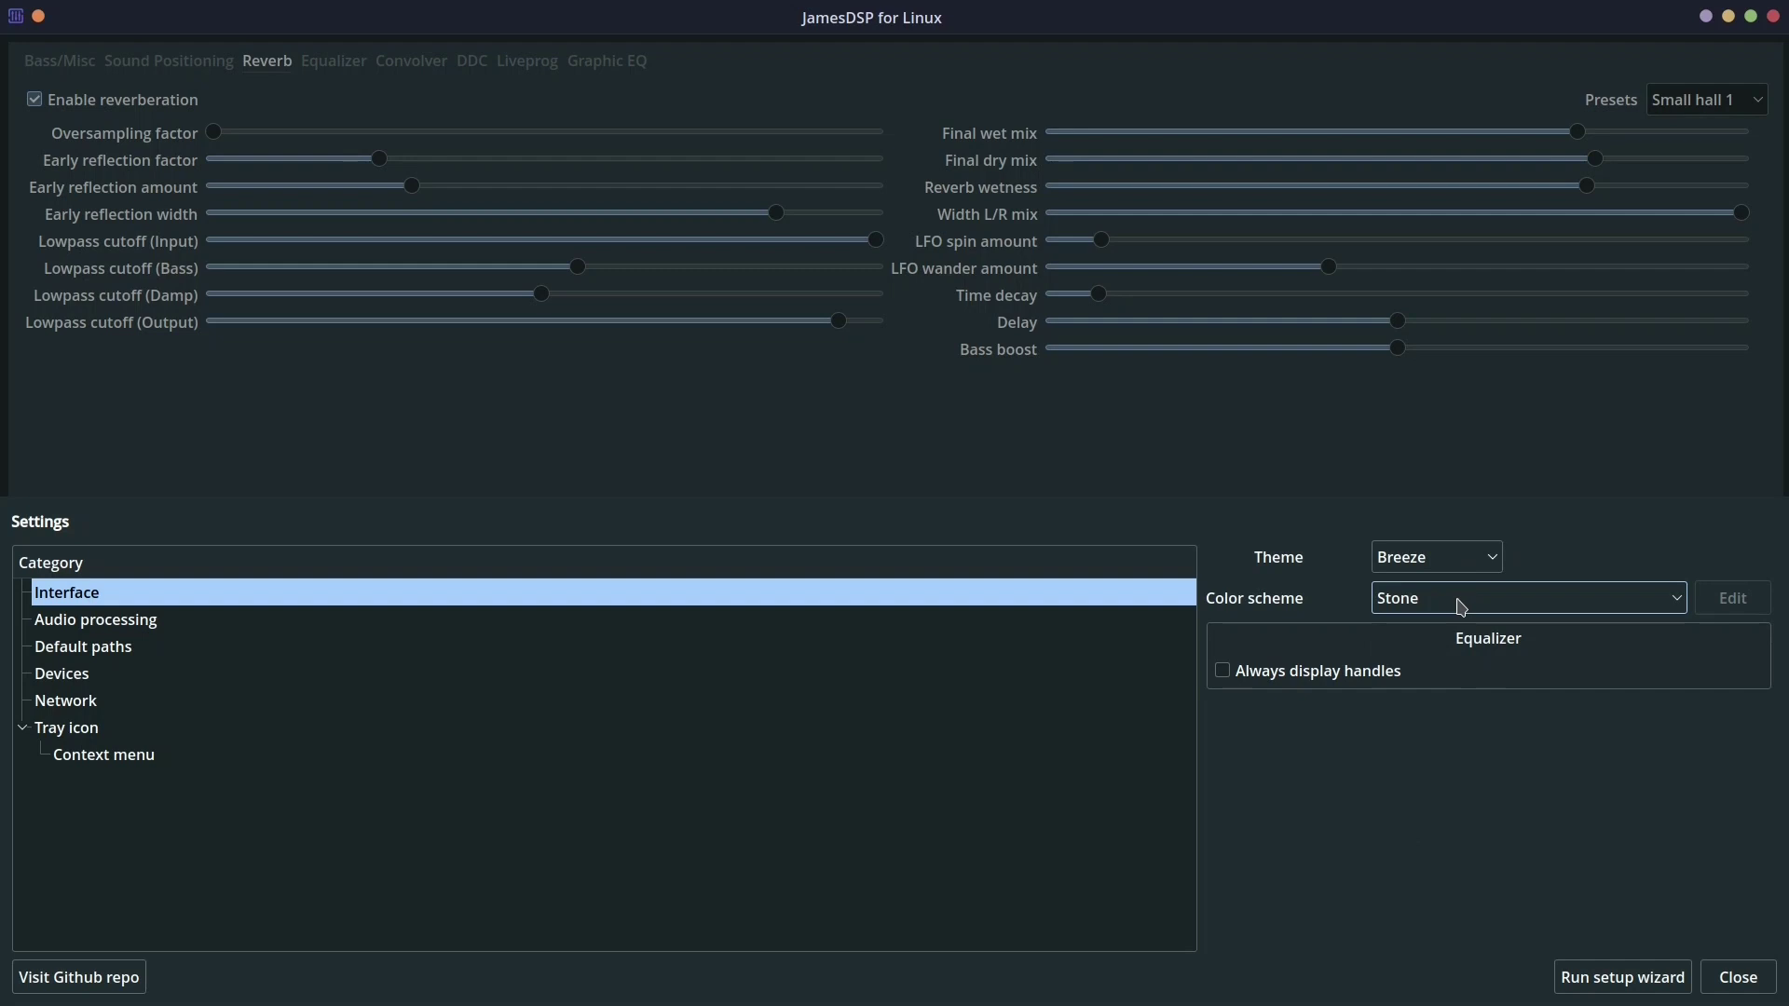
# Try the Dark Green and Honeycomb color schemes, and return to Stone.
pyautogui.click(1460, 607)
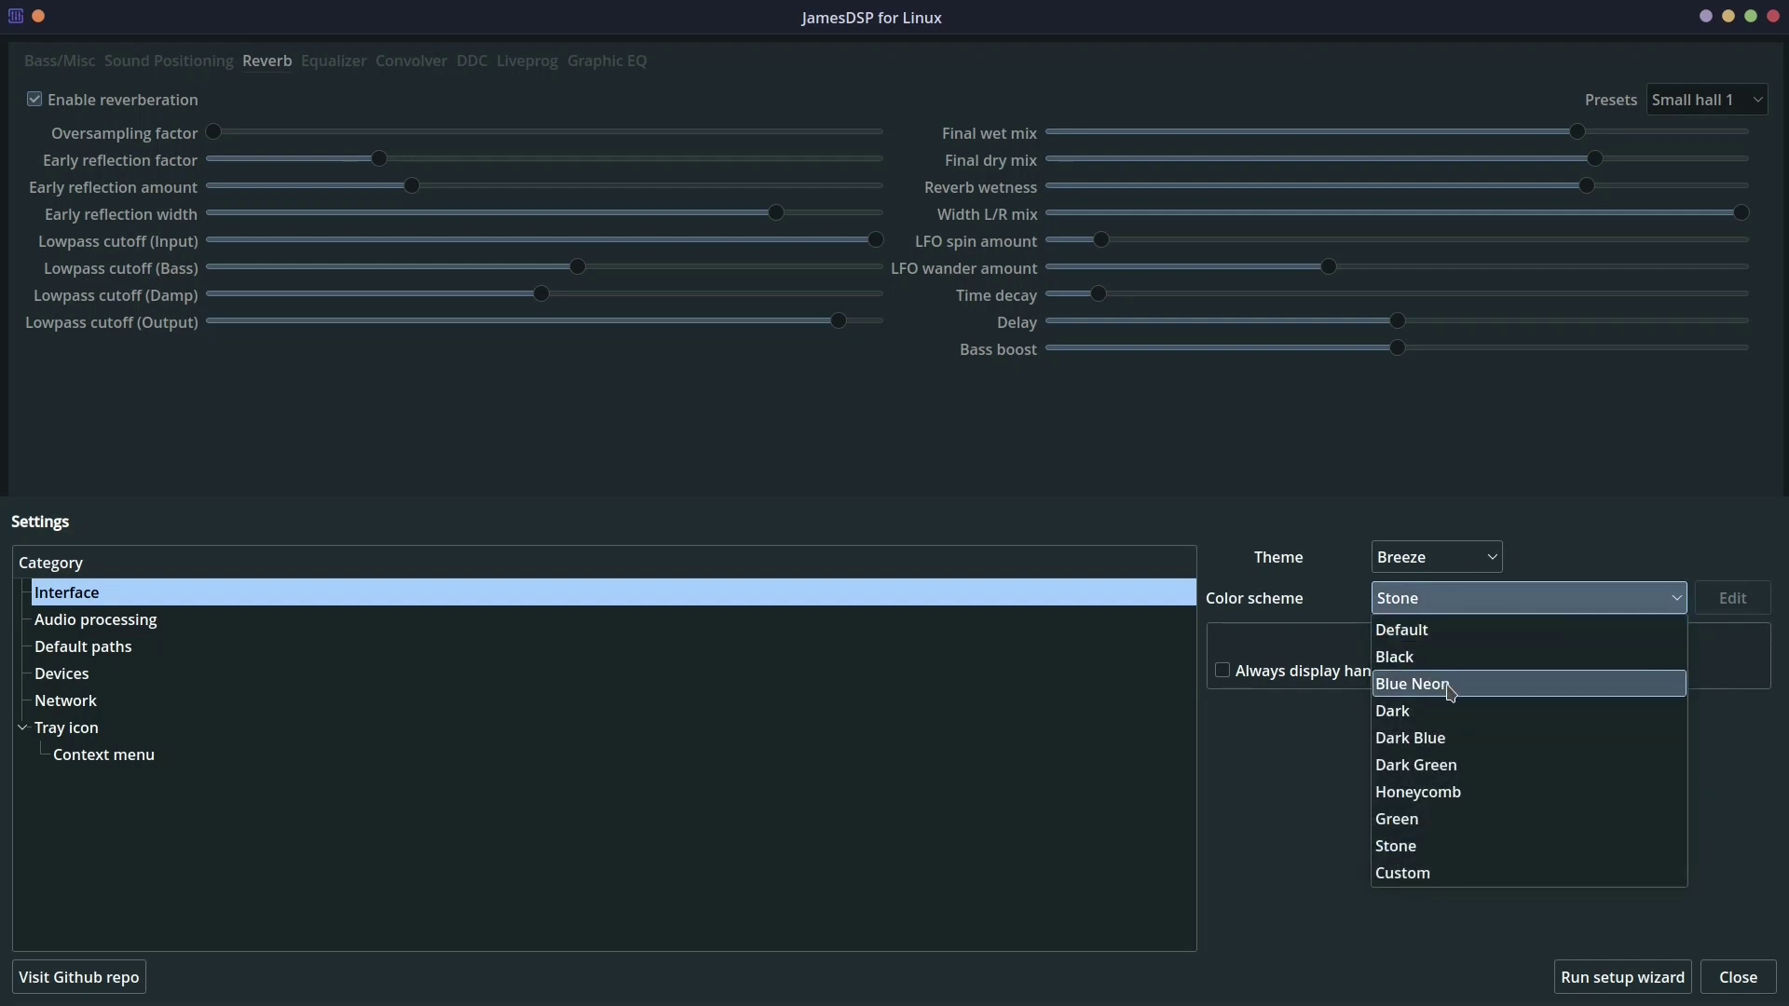
pyautogui.click(1425, 765)
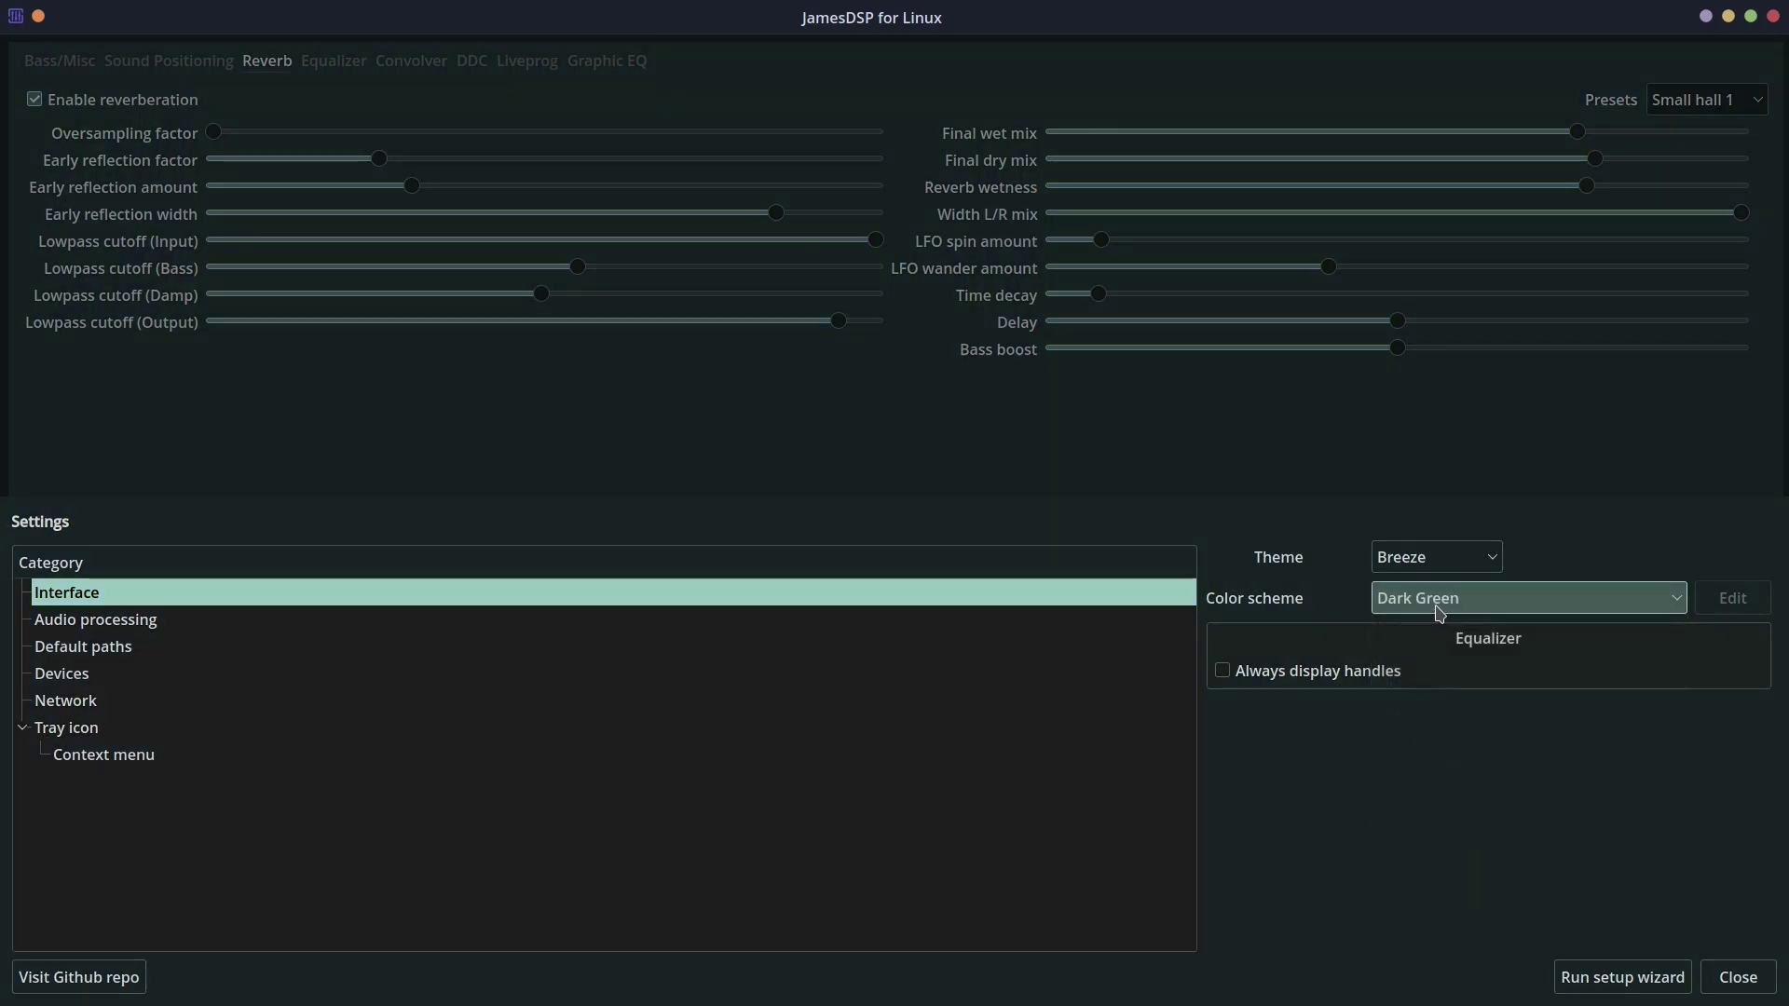
pyautogui.scroll(-1, 1440, 613)
pyautogui.click(1435, 615)
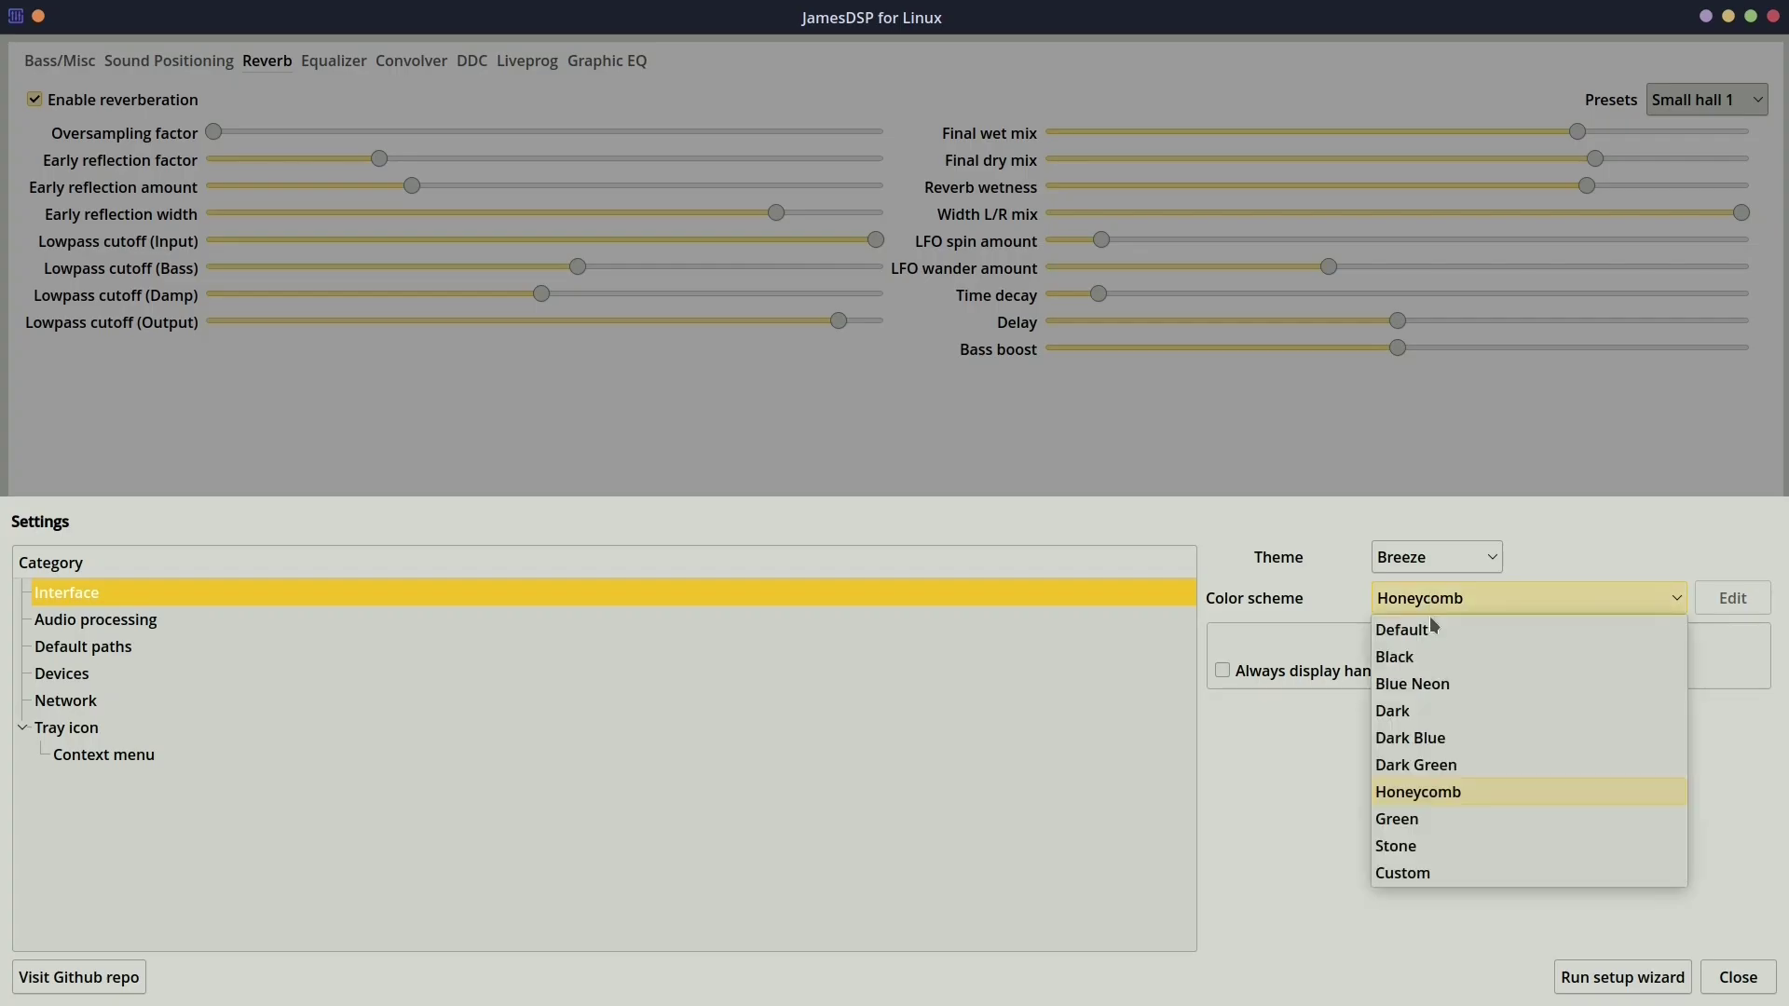
pyautogui.click(1433, 848)
# Review the Audio processing, Default paths, Devices, Network and tray Context menu settings, and close the settings.
pyautogui.click(130, 621)
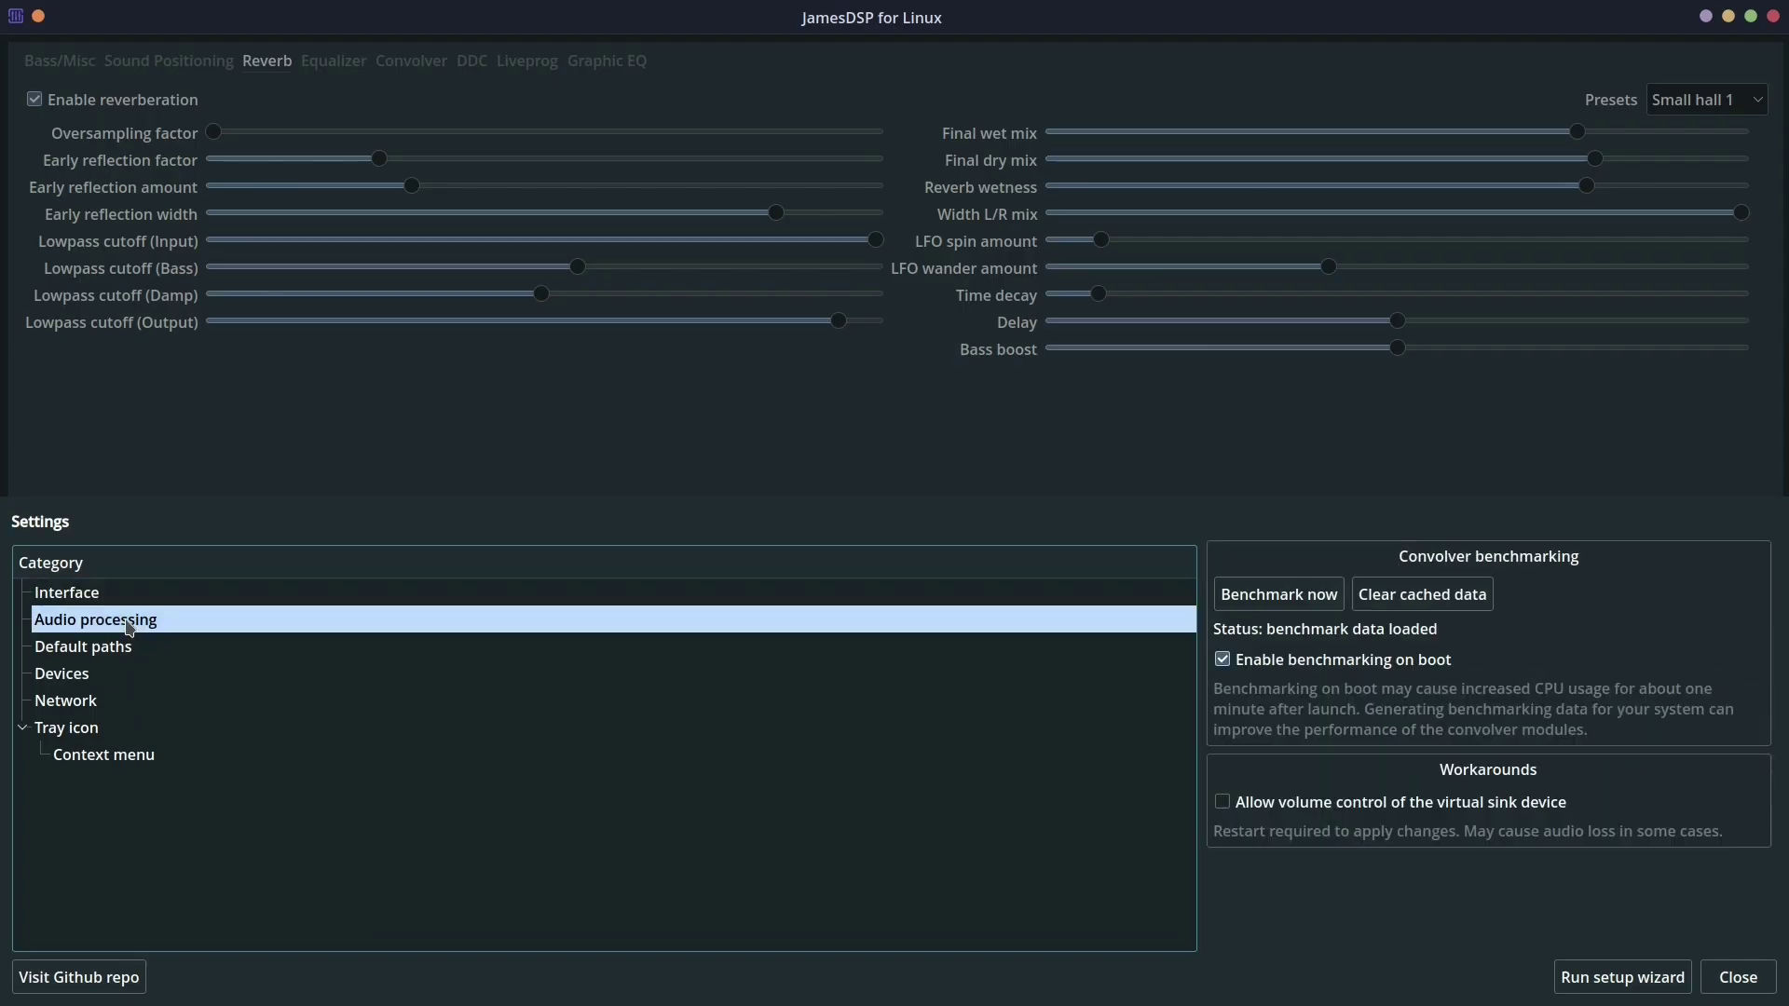
pyautogui.click(130, 647)
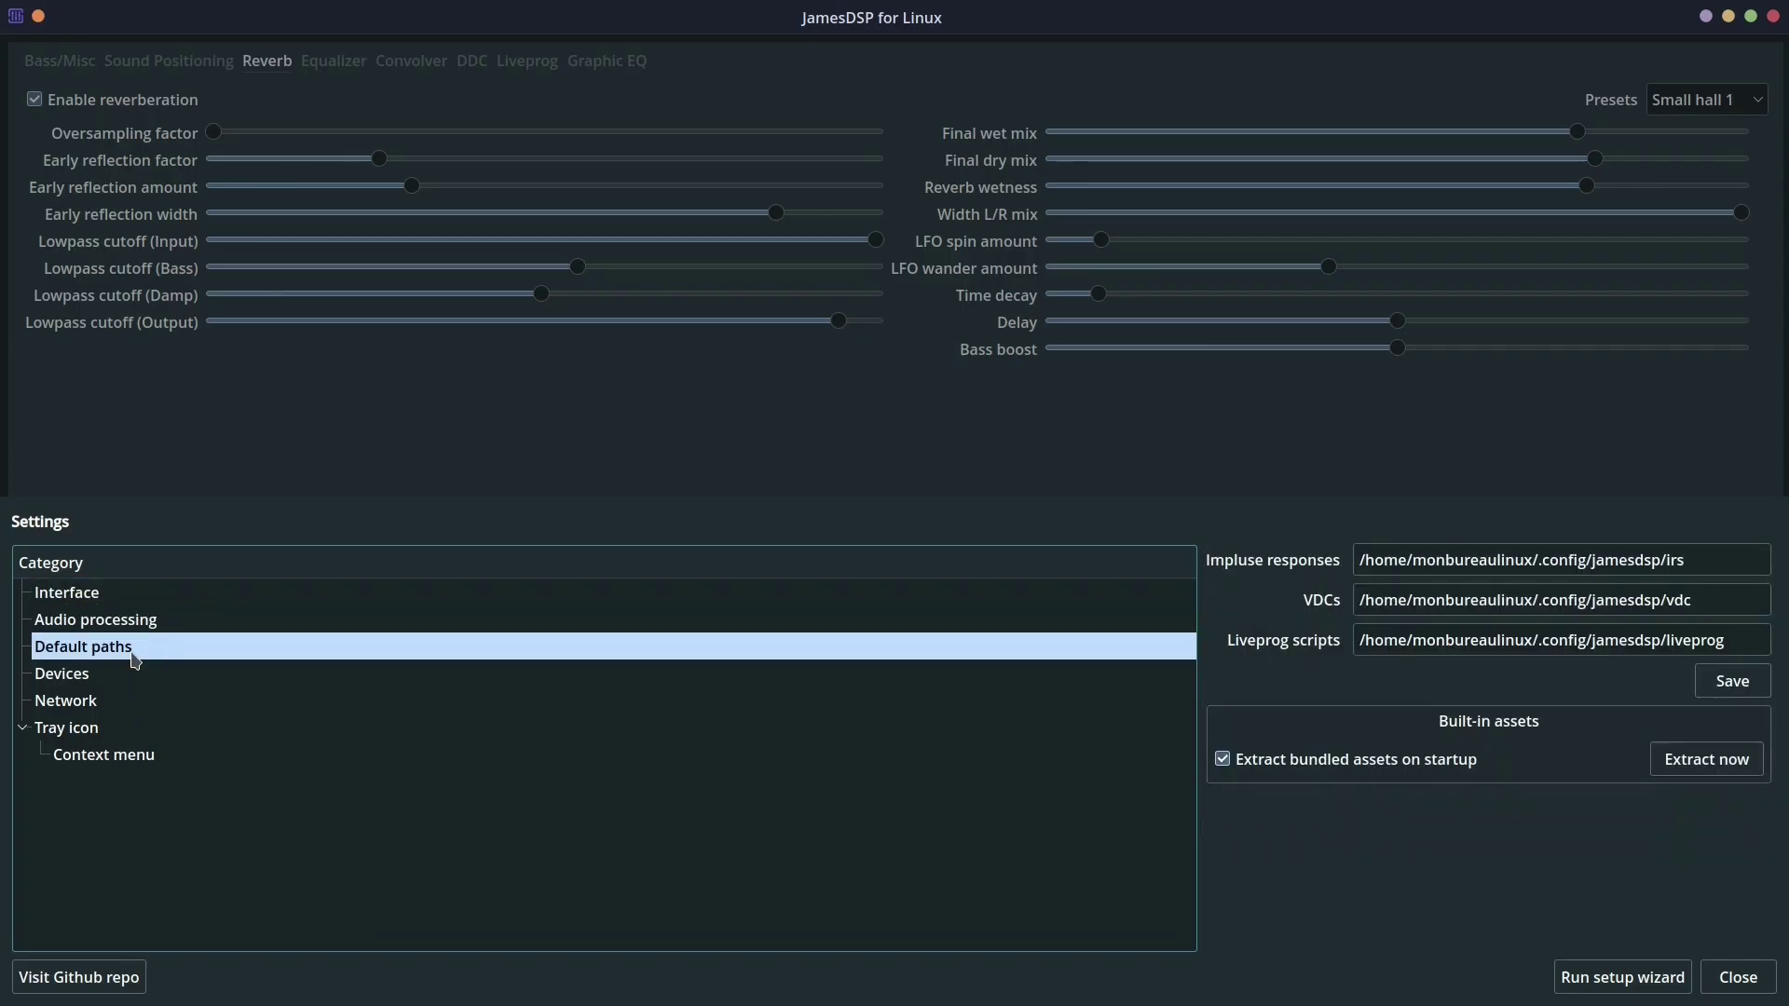
pyautogui.click(129, 678)
pyautogui.click(135, 708)
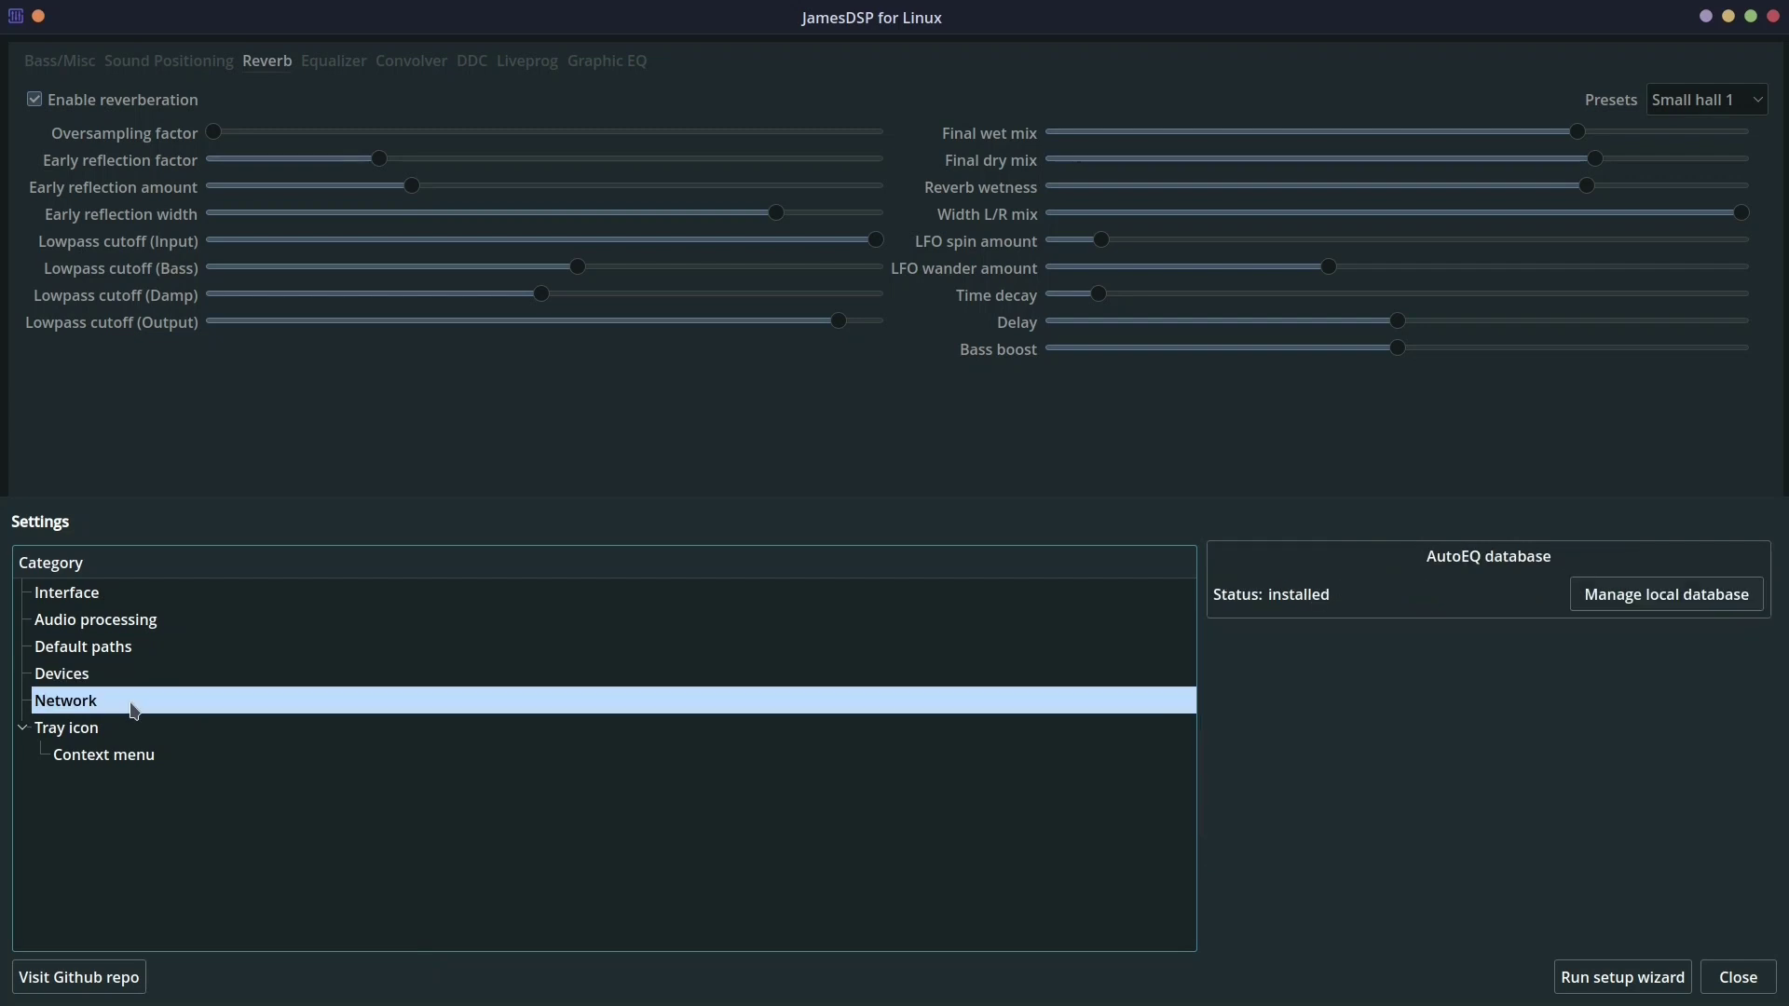
pyautogui.click(132, 760)
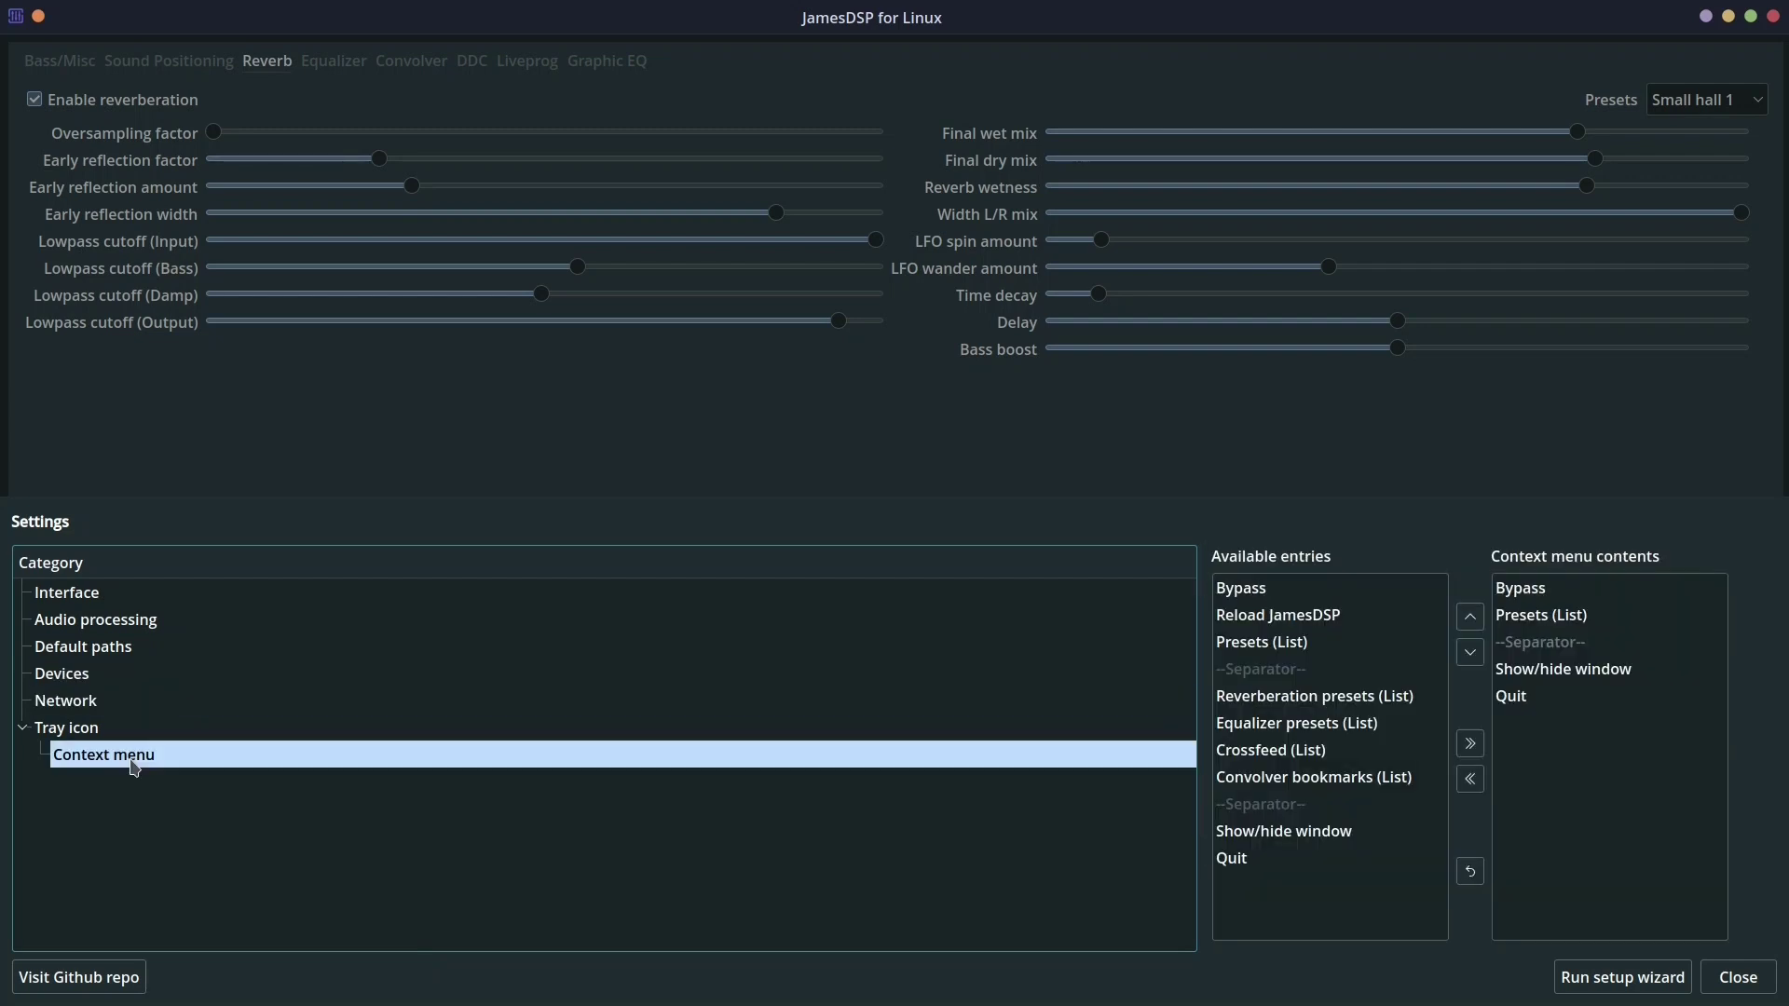
pyautogui.click(1739, 979)
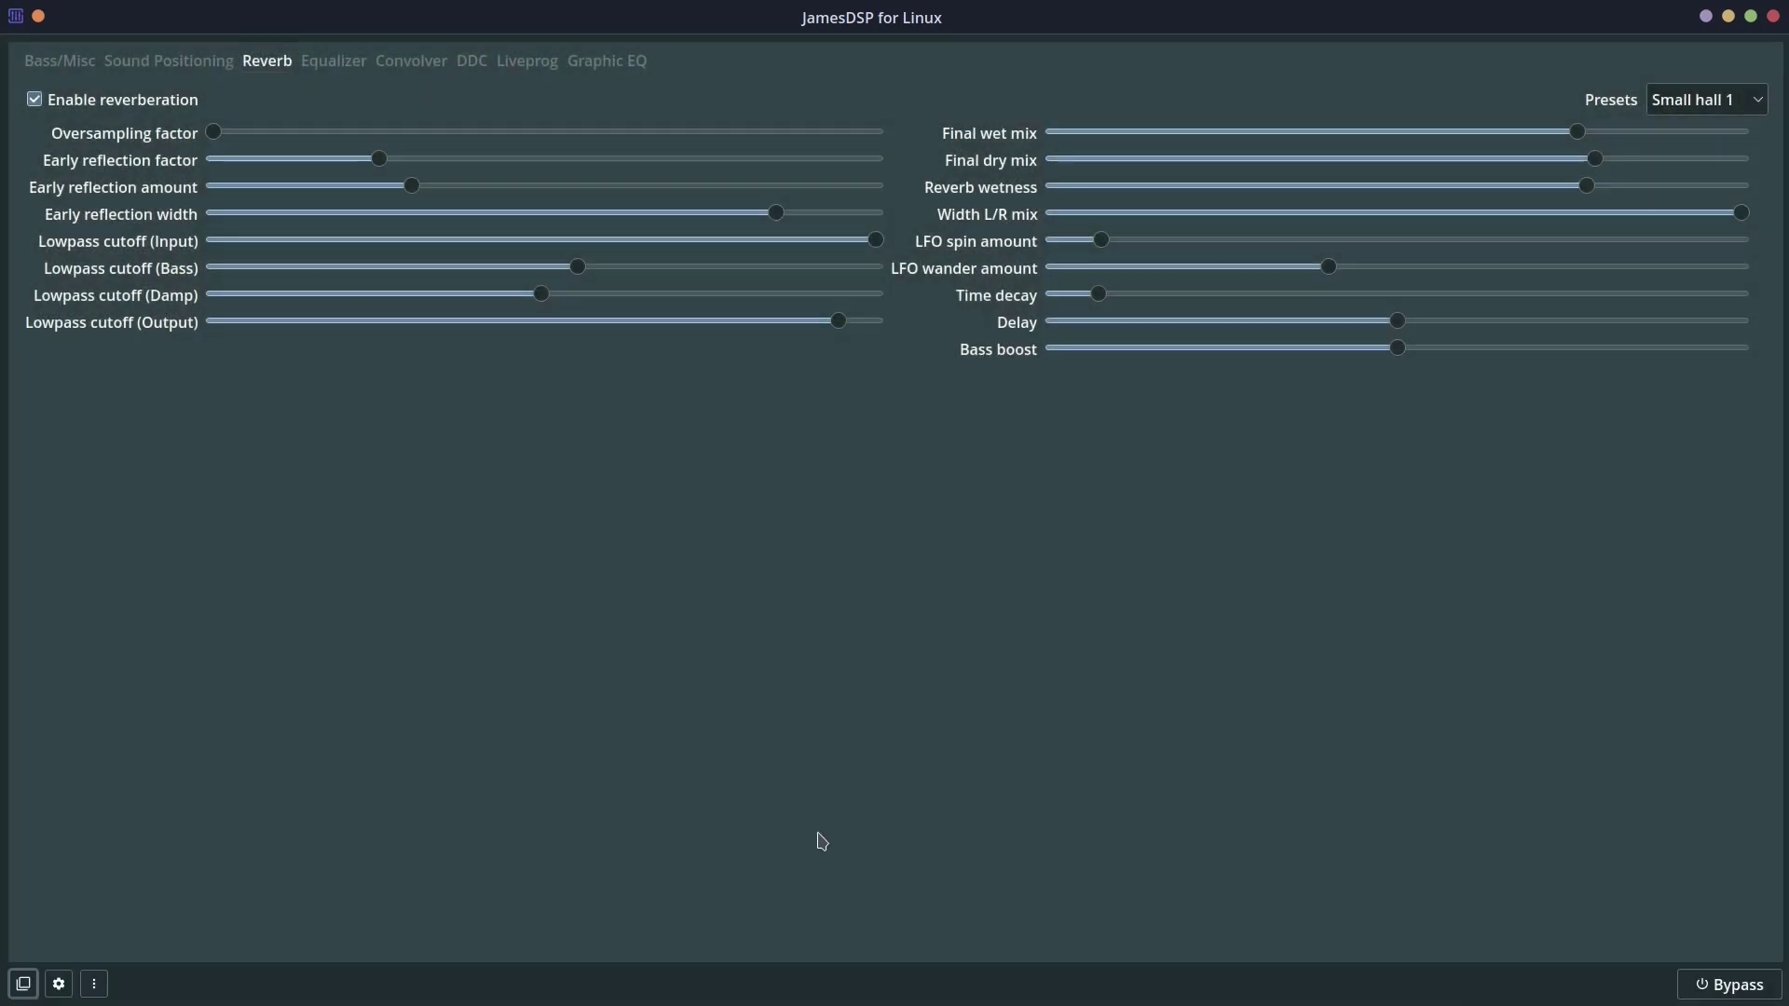
# Check the active applications and the driver status, and look over the remaining extra options.
pyautogui.click(93, 984)
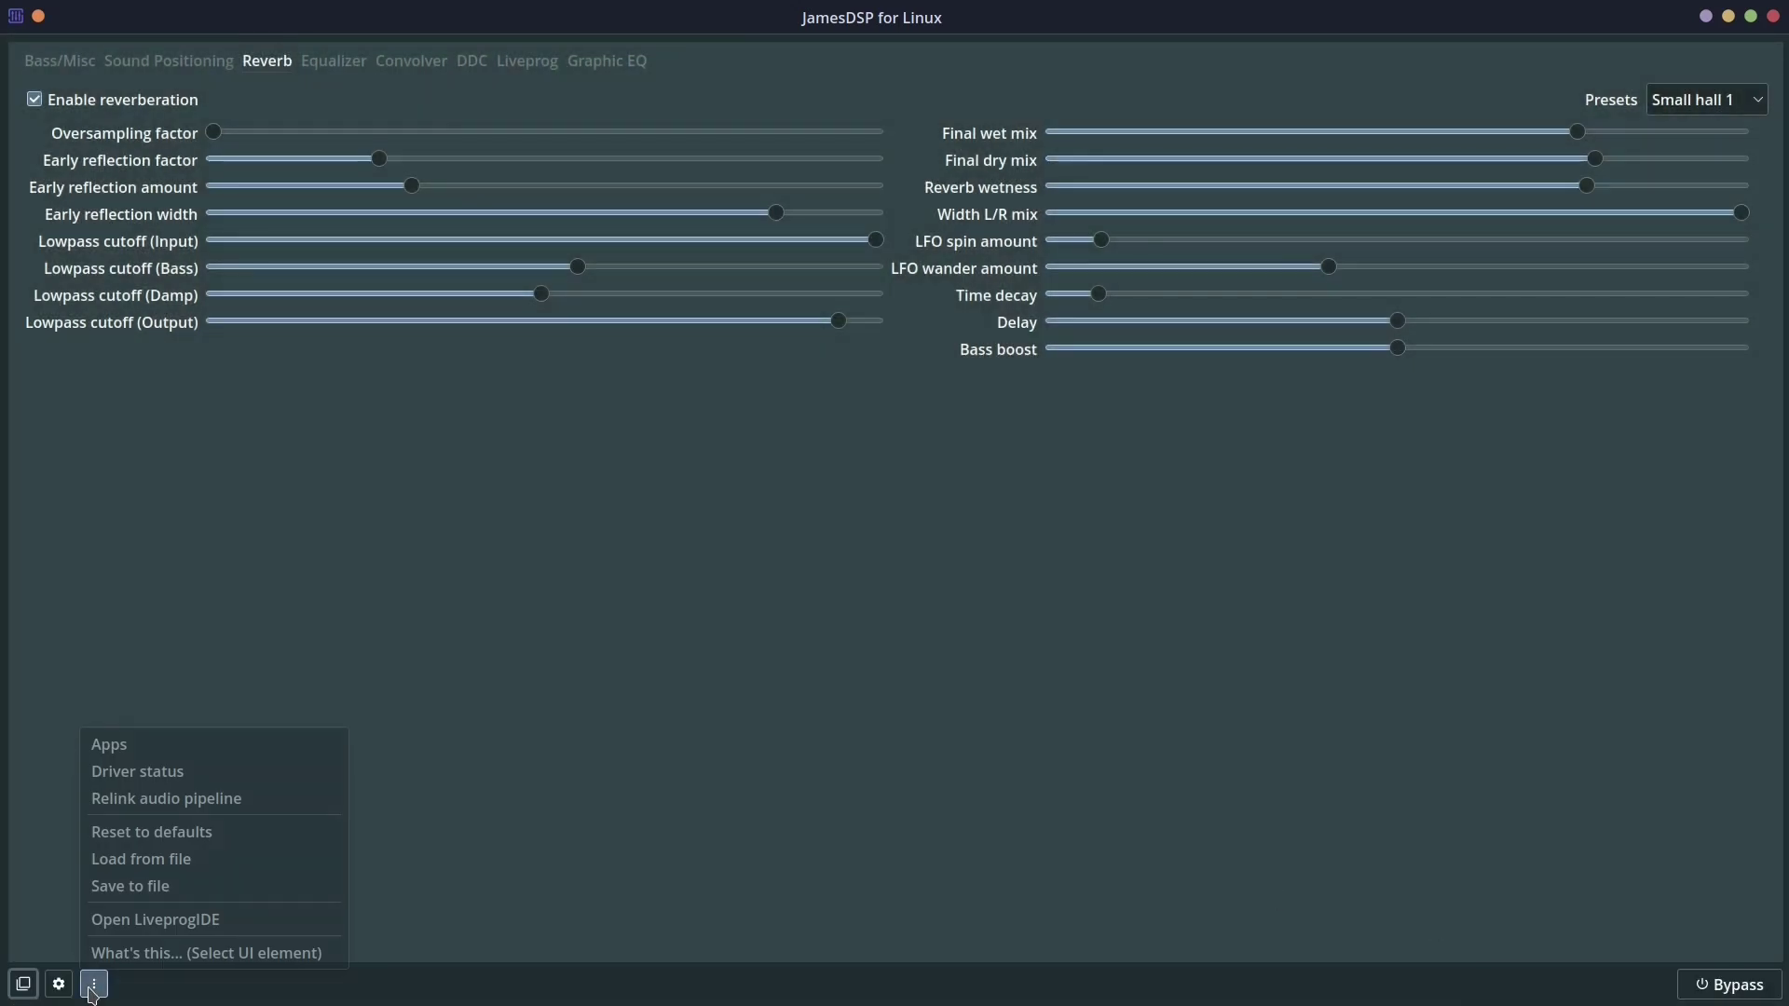
pyautogui.click(137, 756)
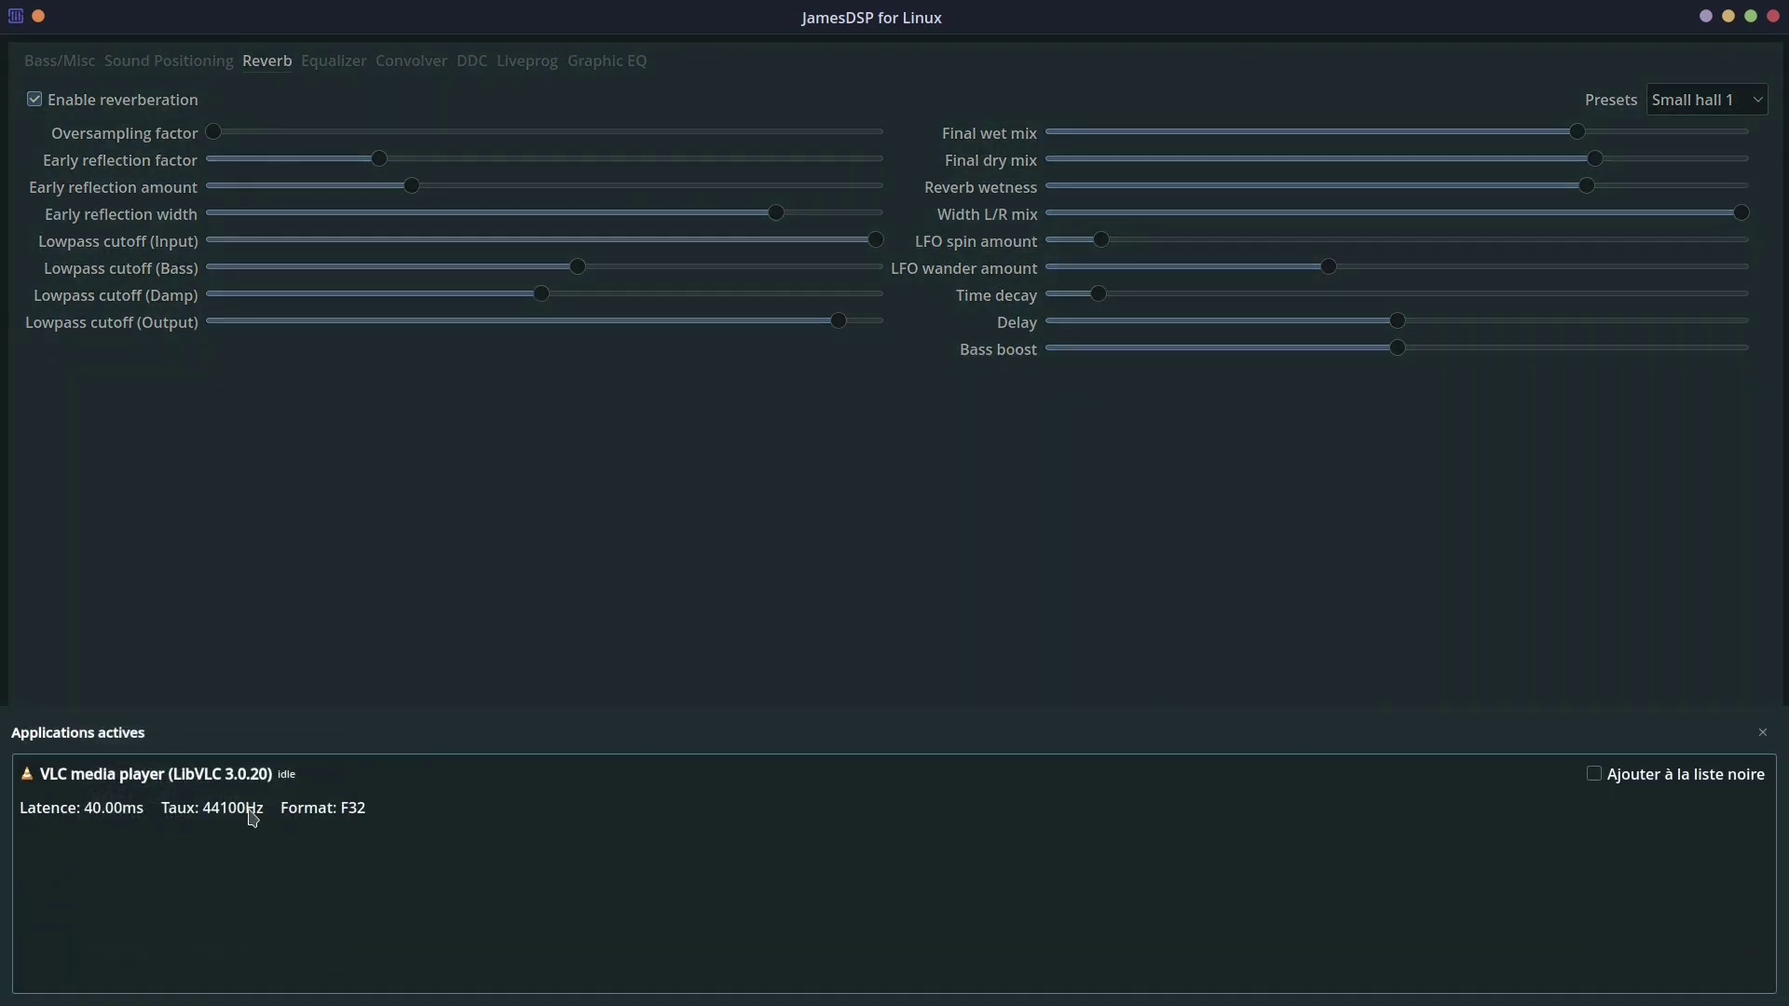
pyautogui.click(1273, 627)
pyautogui.click(94, 985)
pyautogui.click(221, 773)
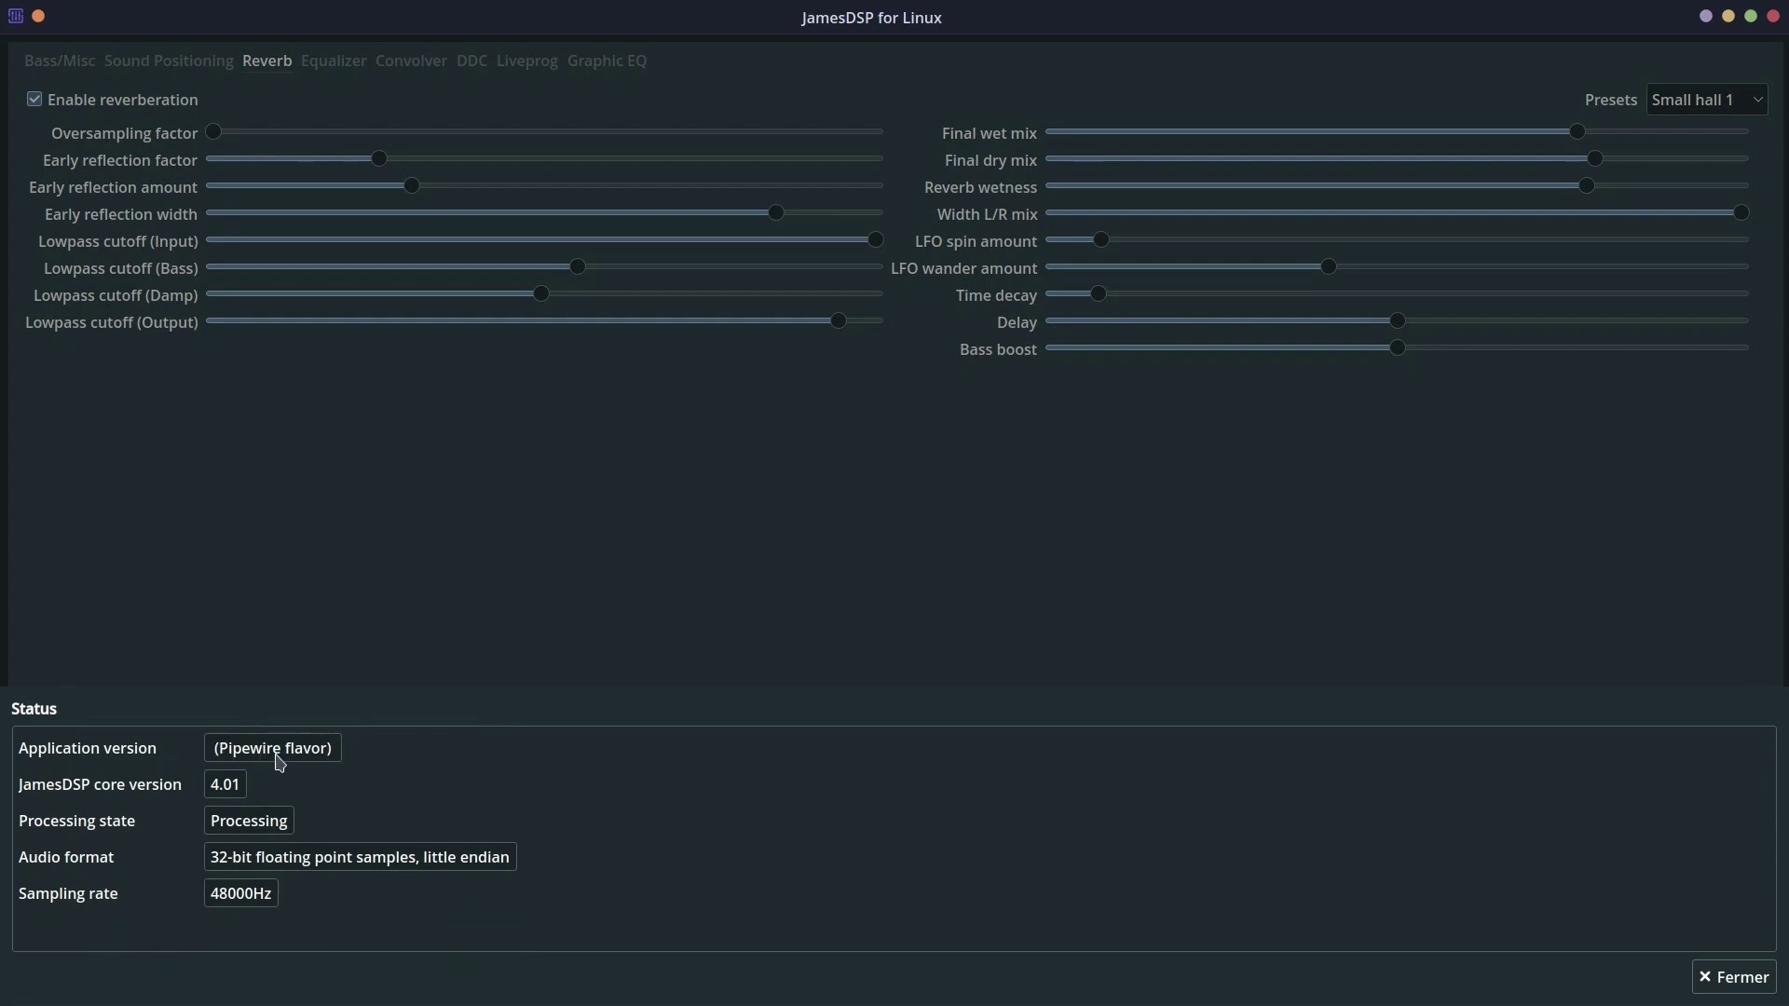
pyautogui.click(93, 985)
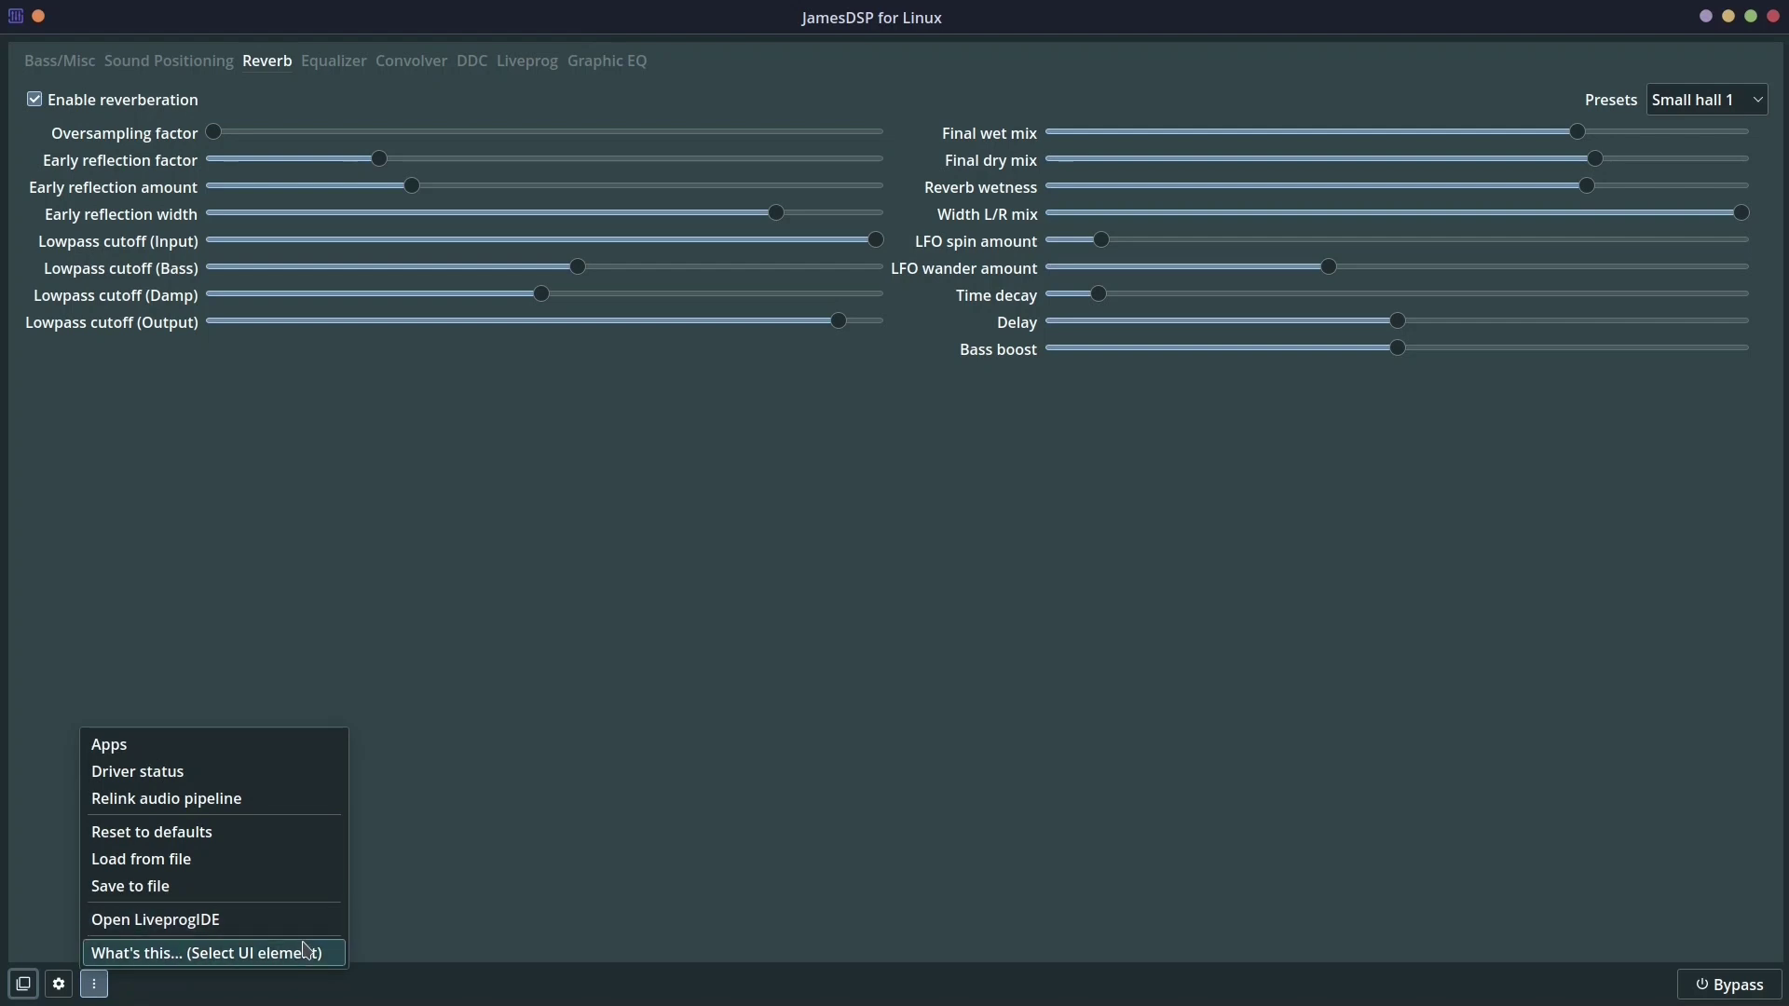
pyautogui.click(665, 696)
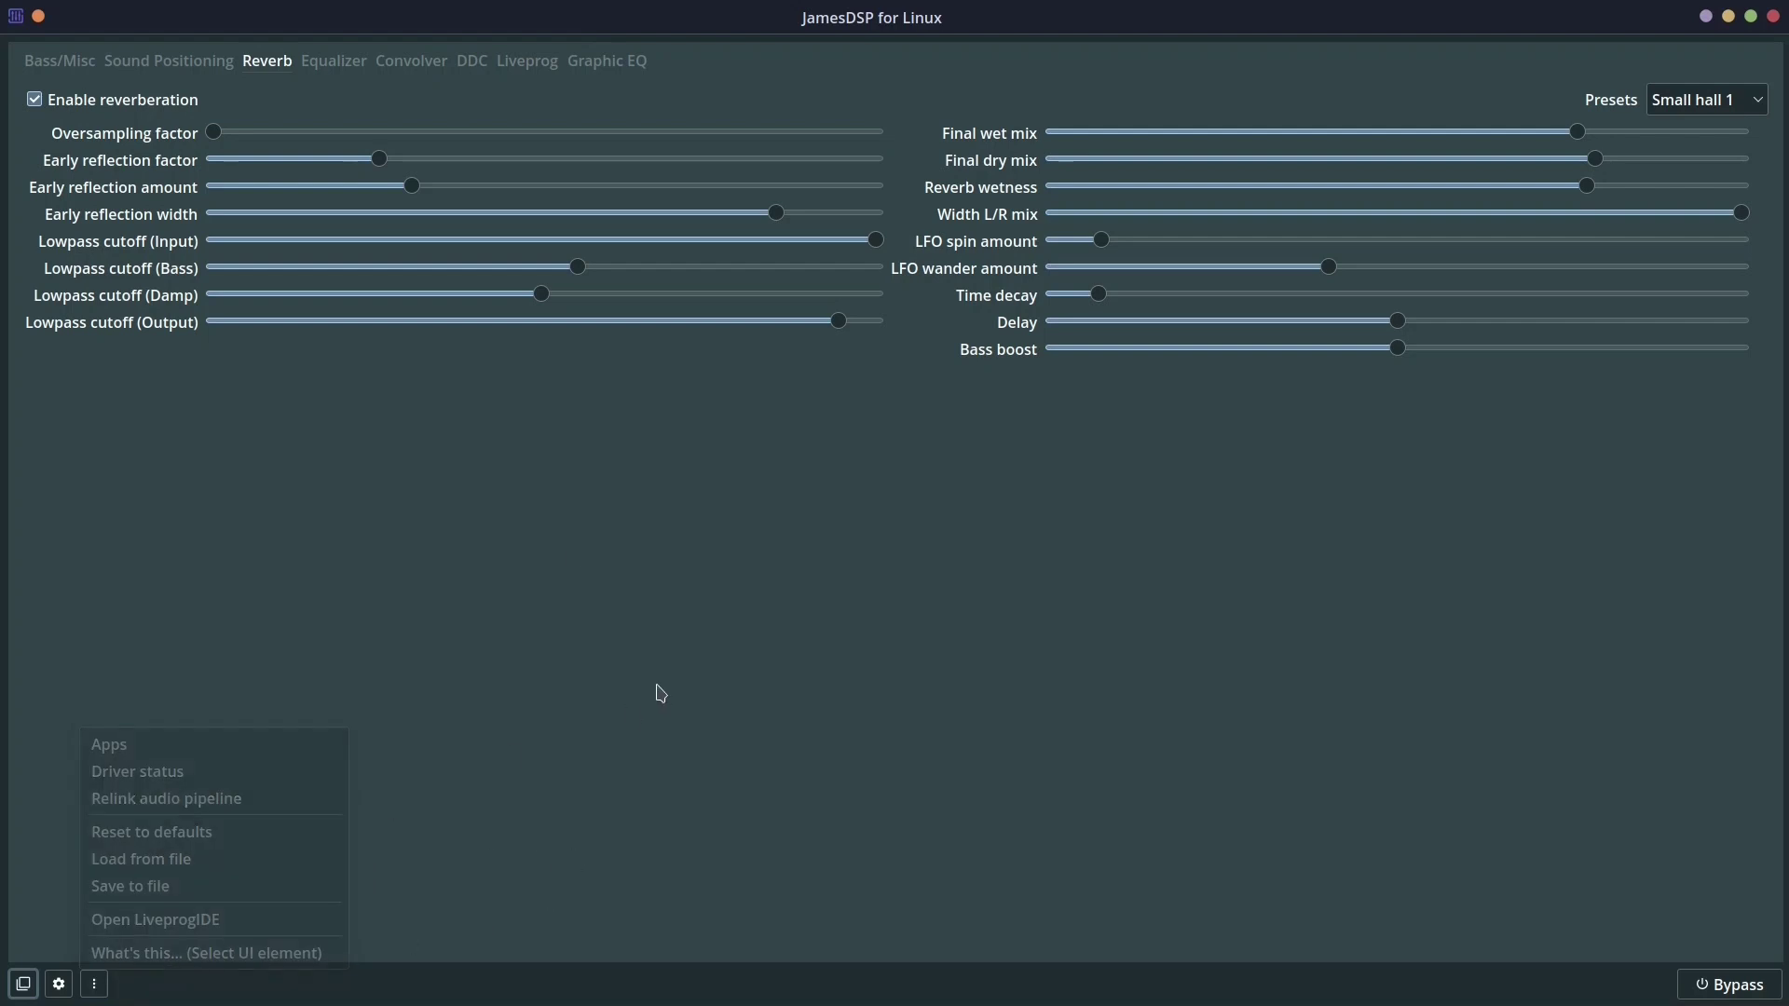
# Restore the JamesDSP window to normal size, move it near the desktop's center, and minimize VLC.
pyautogui.click(1751, 15)
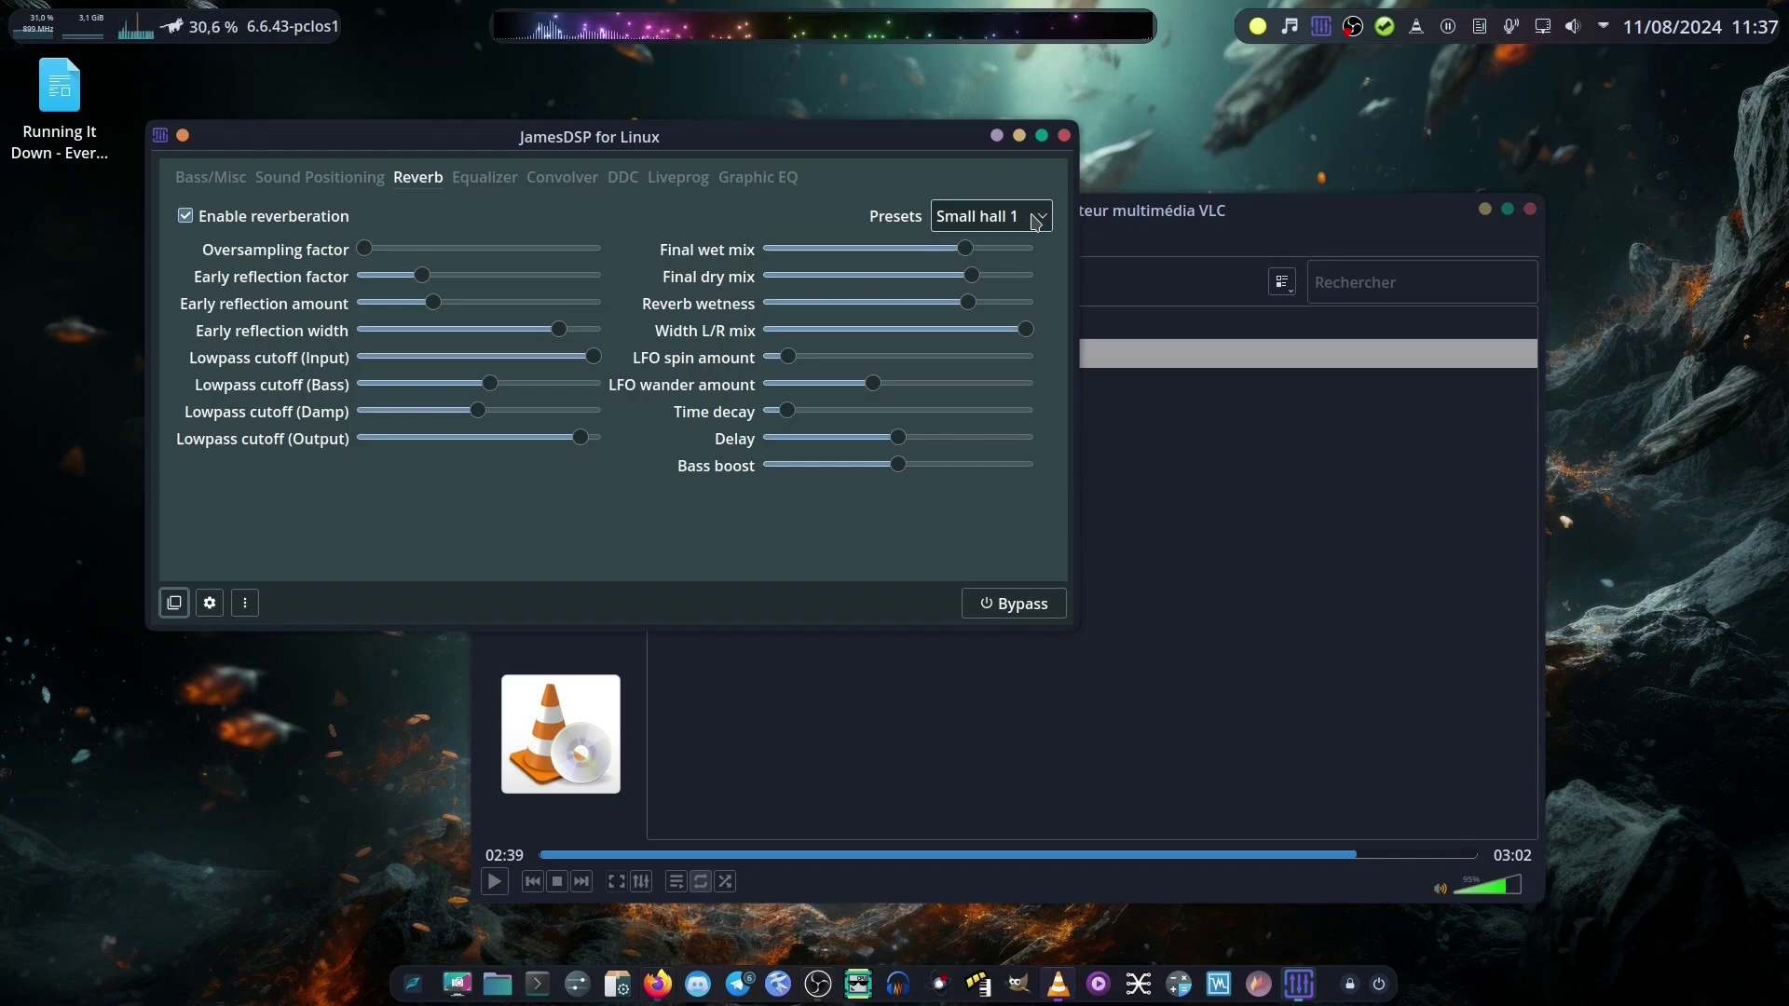
pyautogui.moveTo(832, 152); pyautogui.dragTo(1102, 288)
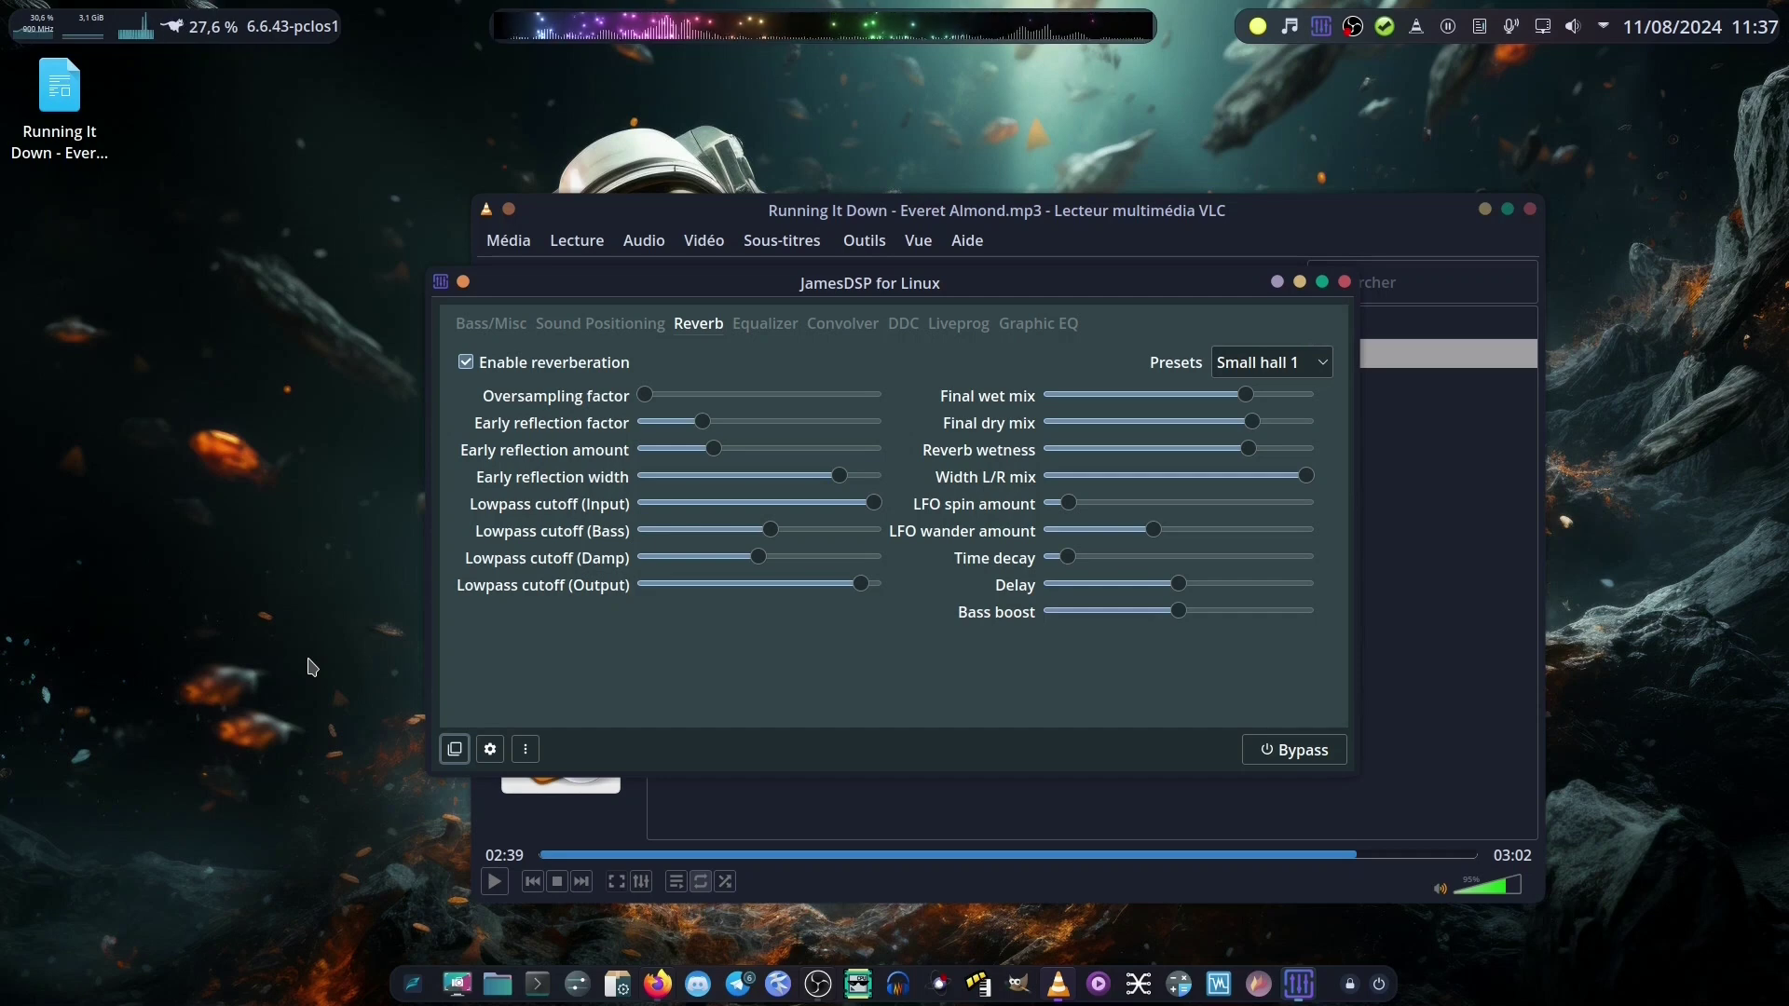
pyautogui.click(1485, 209)
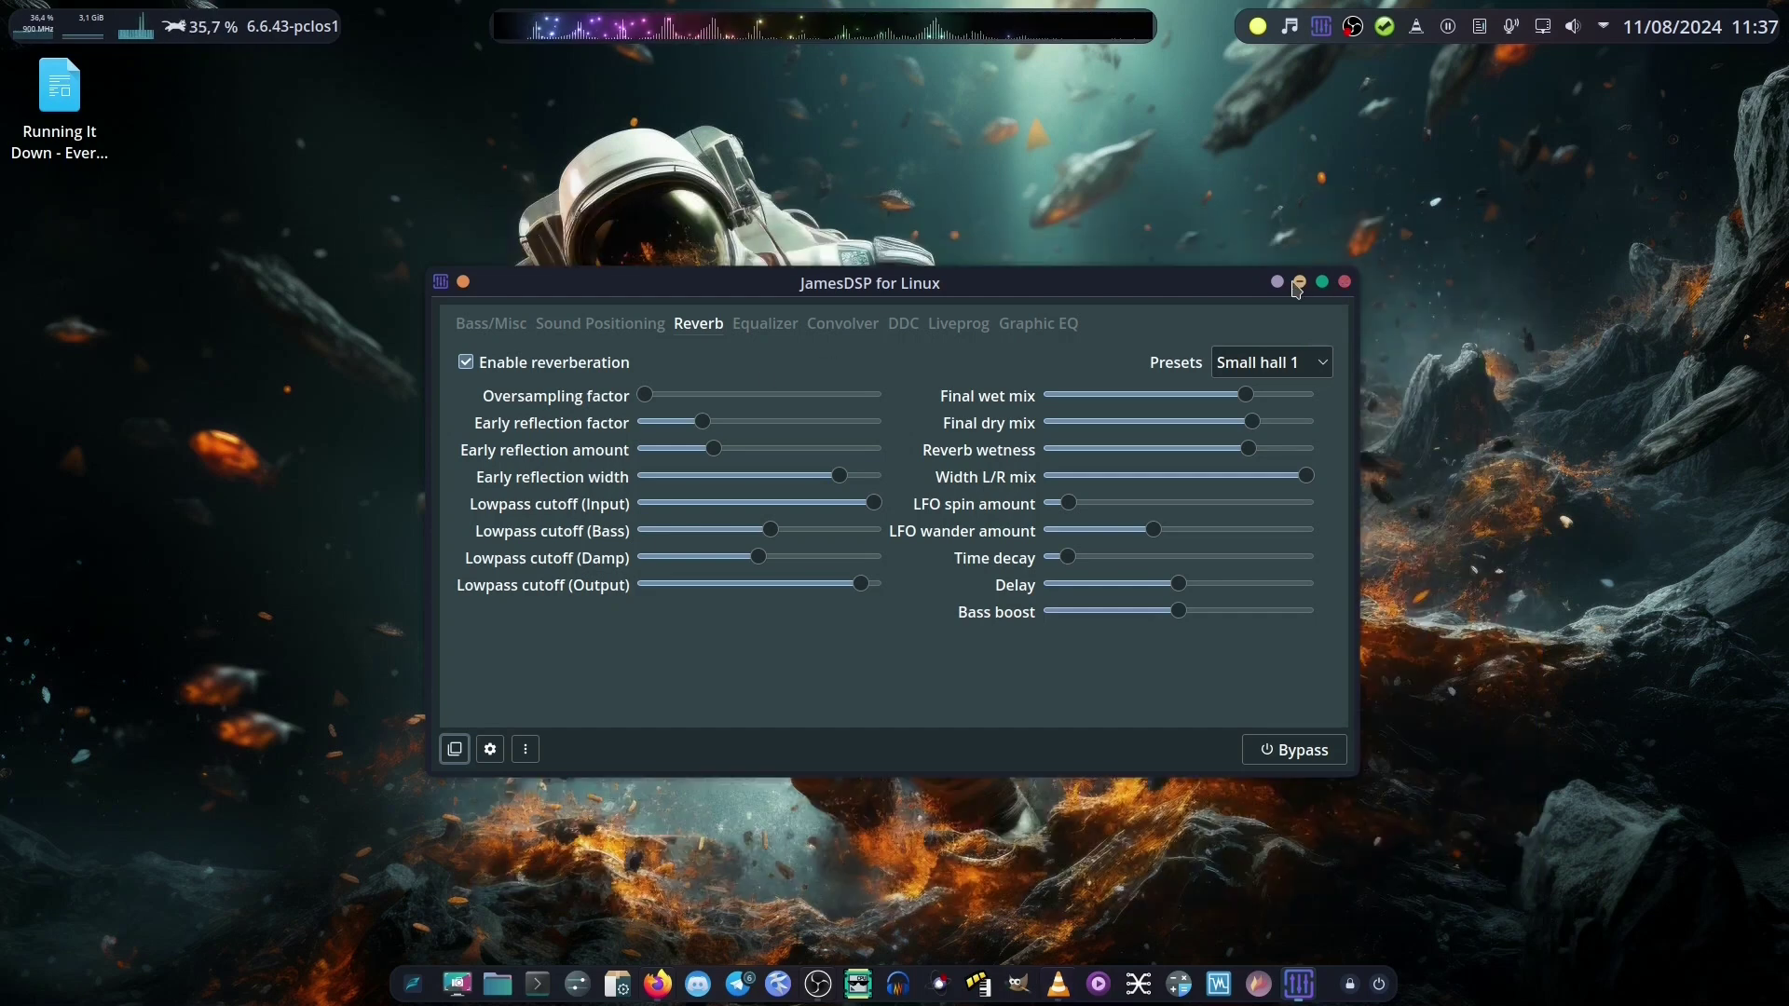